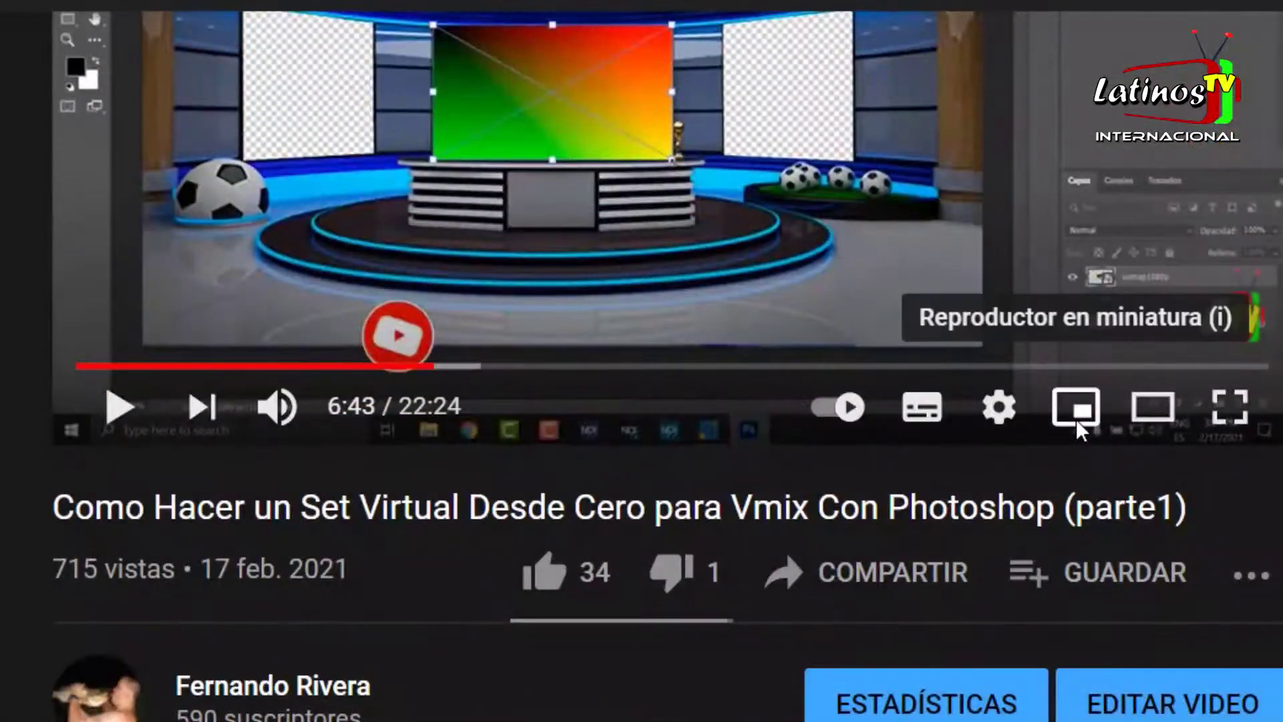
Scroll down through the tutorial video's comments on YouTube
scroll(1079, 430, "down", 1)
scroll(1080, 432, "down", 1)
scroll(1080, 431, "down", 1)
scroll(1080, 432, "down", 3)
scroll(1077, 425, "down", 5)
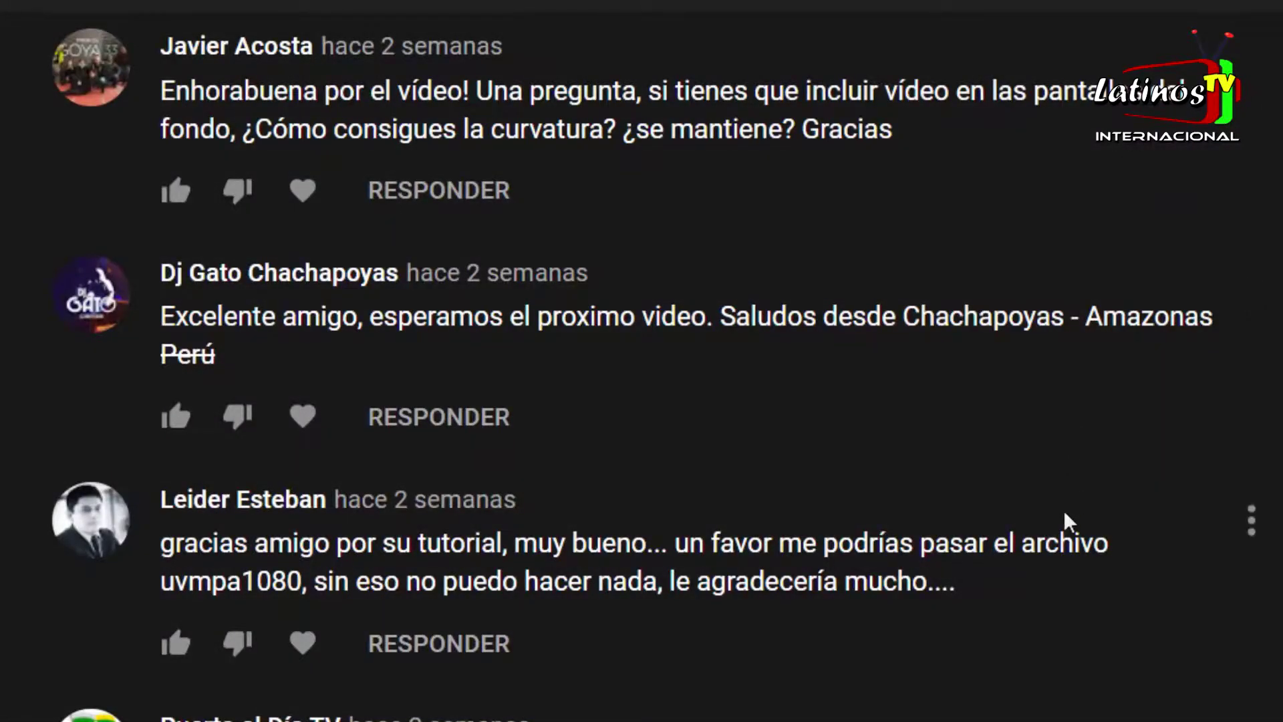
scroll(974, 630, "down", 5)
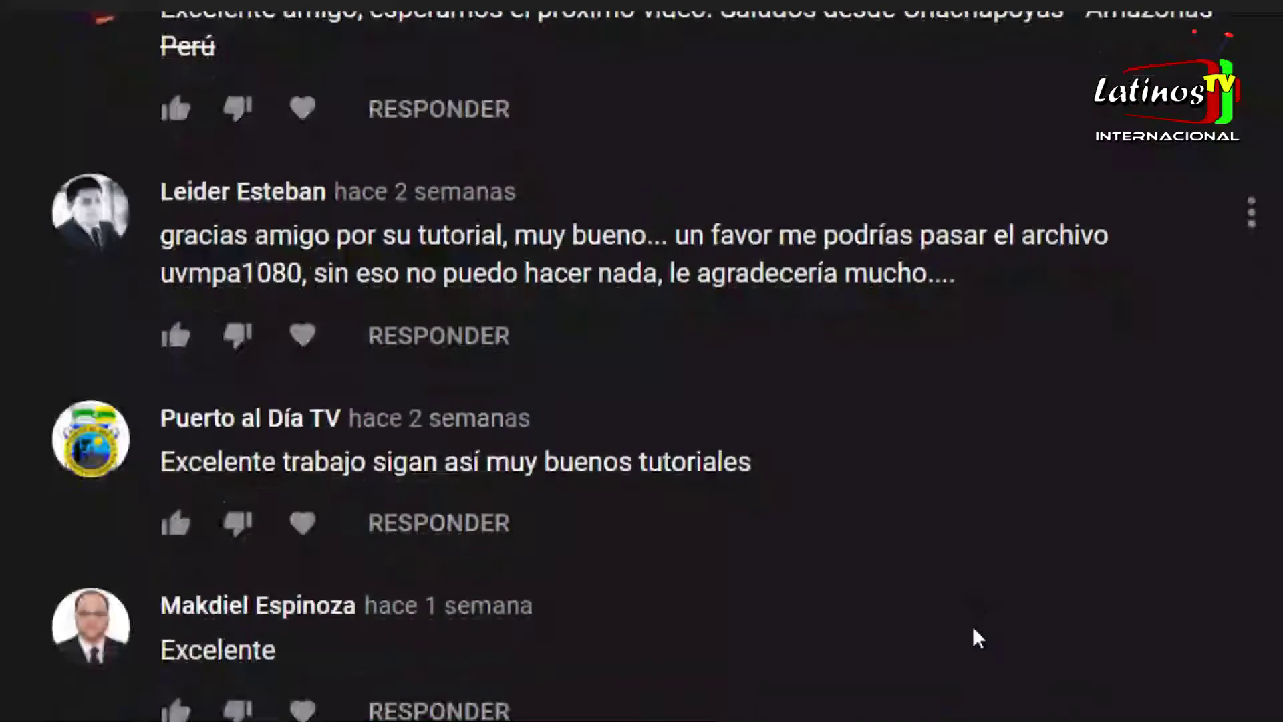
scroll(973, 630, "down", 2)
scroll(974, 630, "down", 2)
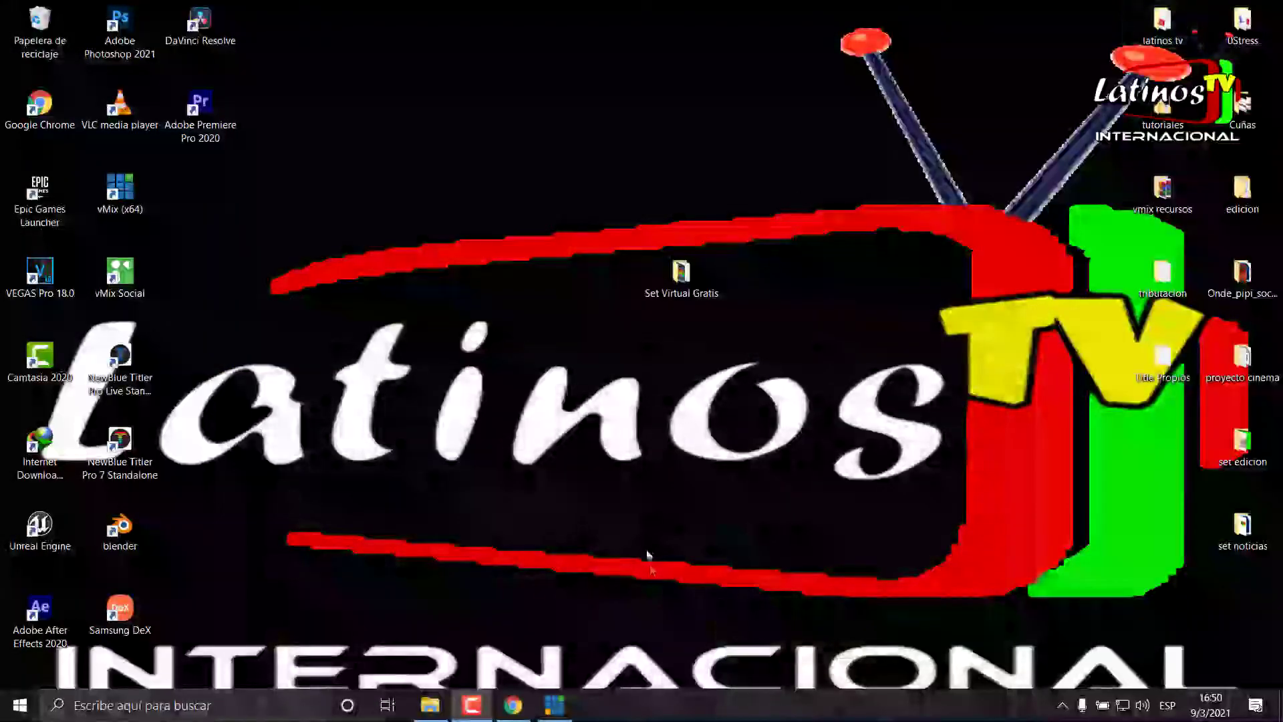
Export the virtual set from its Setup tab into the 'Set Virtual Gratis' folder
left_click(556, 705)
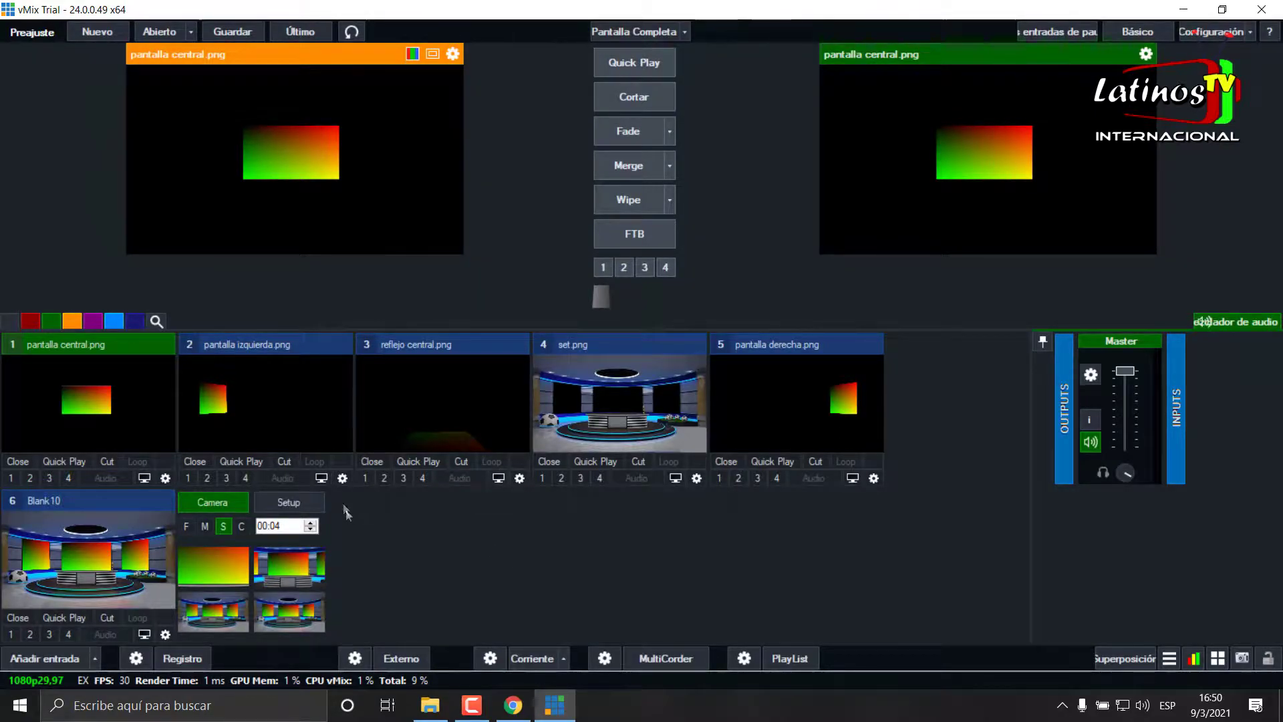
left_click(307, 499)
left_click(284, 619)
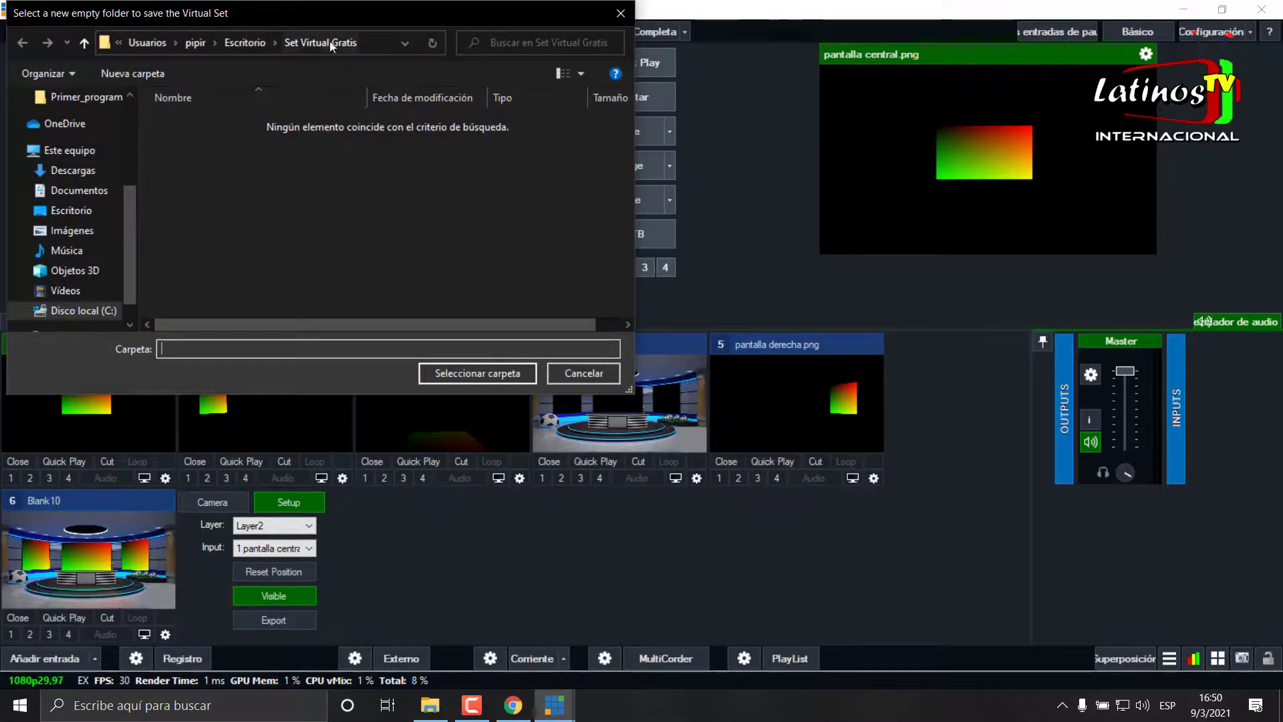
left_click(492, 379)
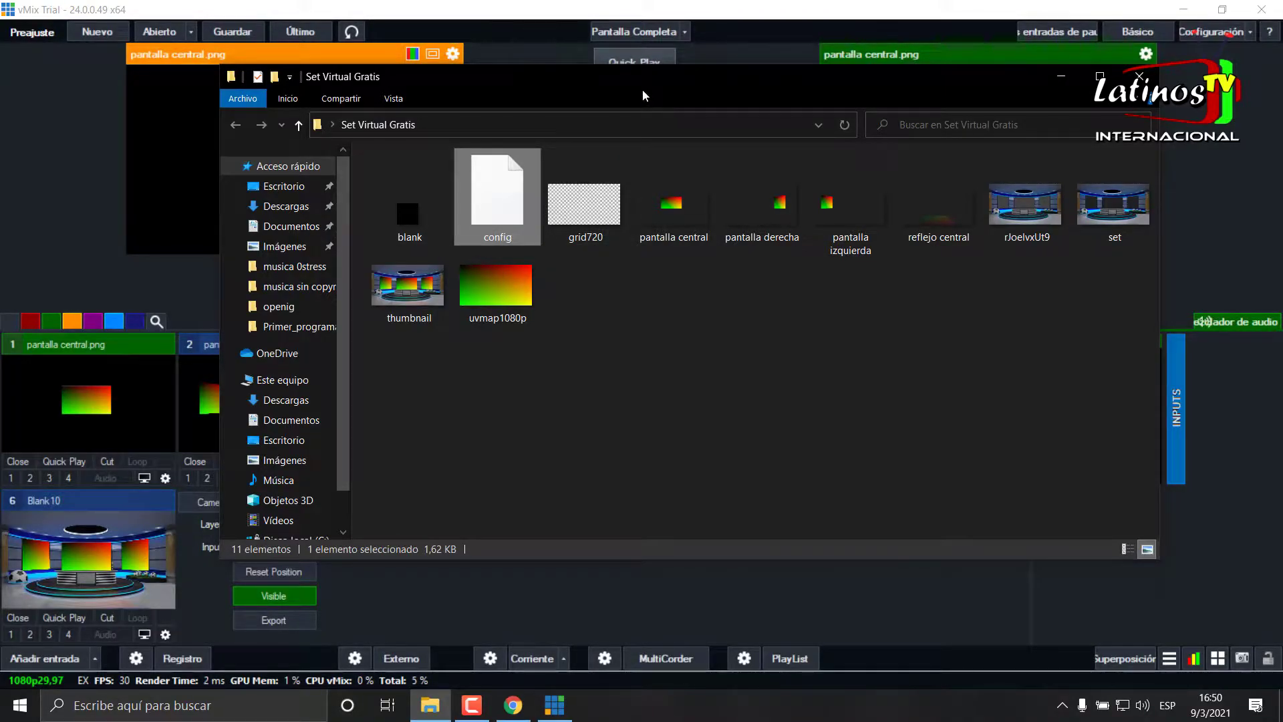
left_click_drag(647, 78, 741, 135)
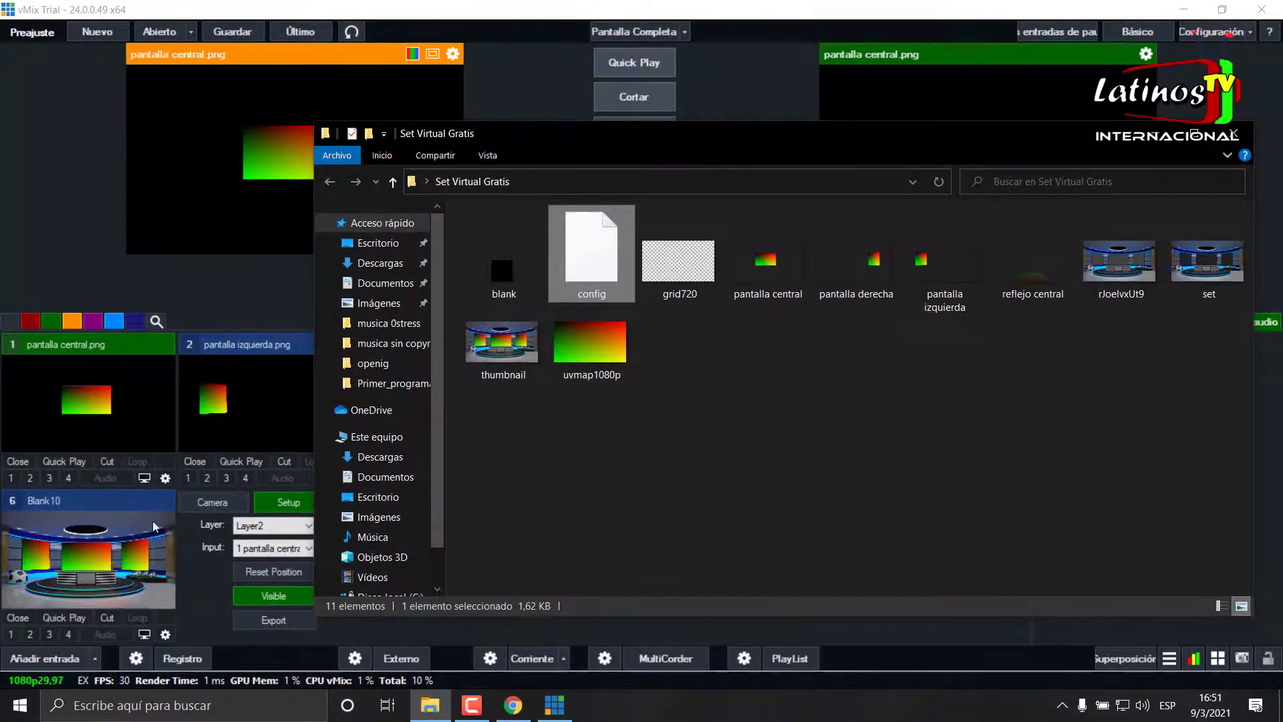
Open the exported config file in Notepad
double_click(591, 264)
left_click(561, 384)
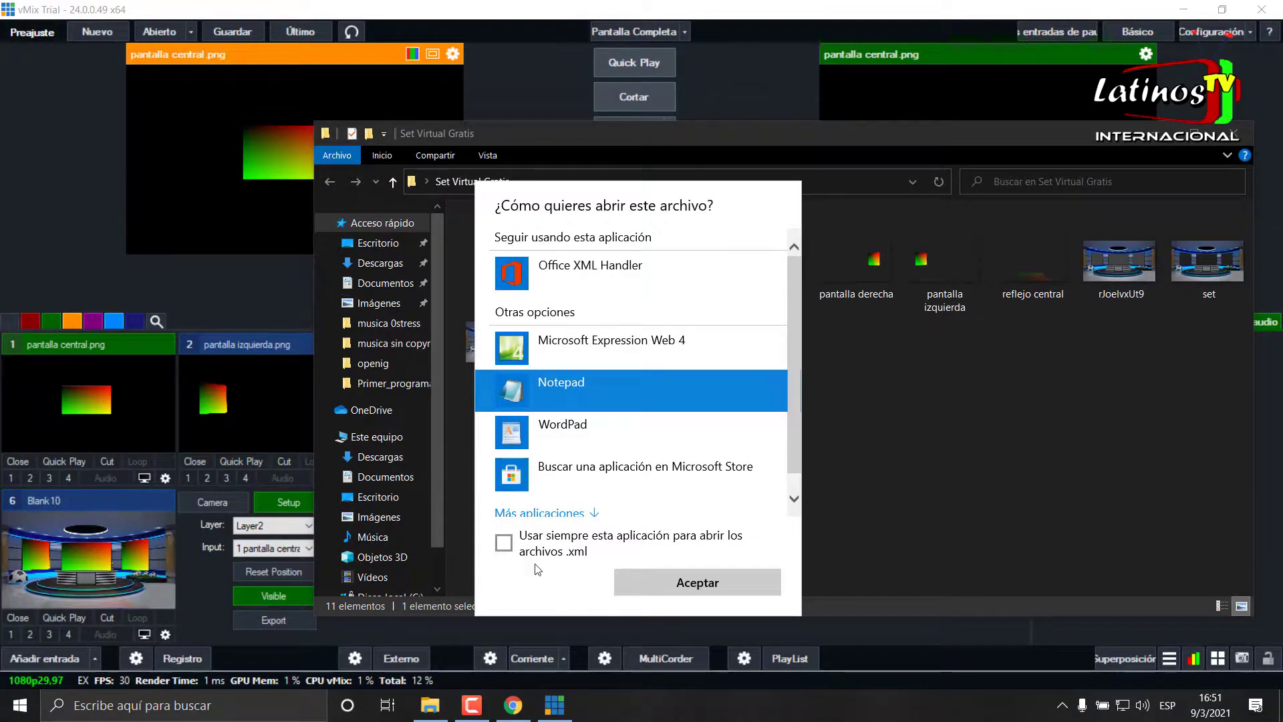
left_click(676, 583)
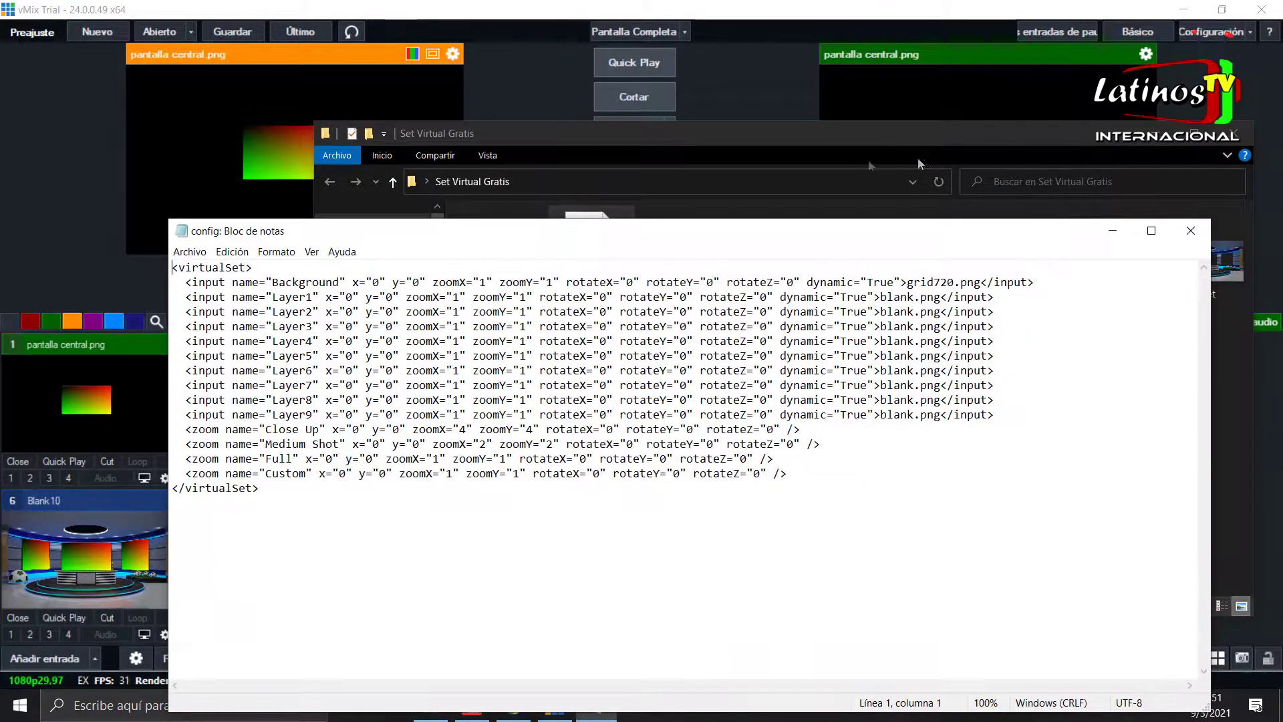
left_click_drag(686, 236, 785, 132)
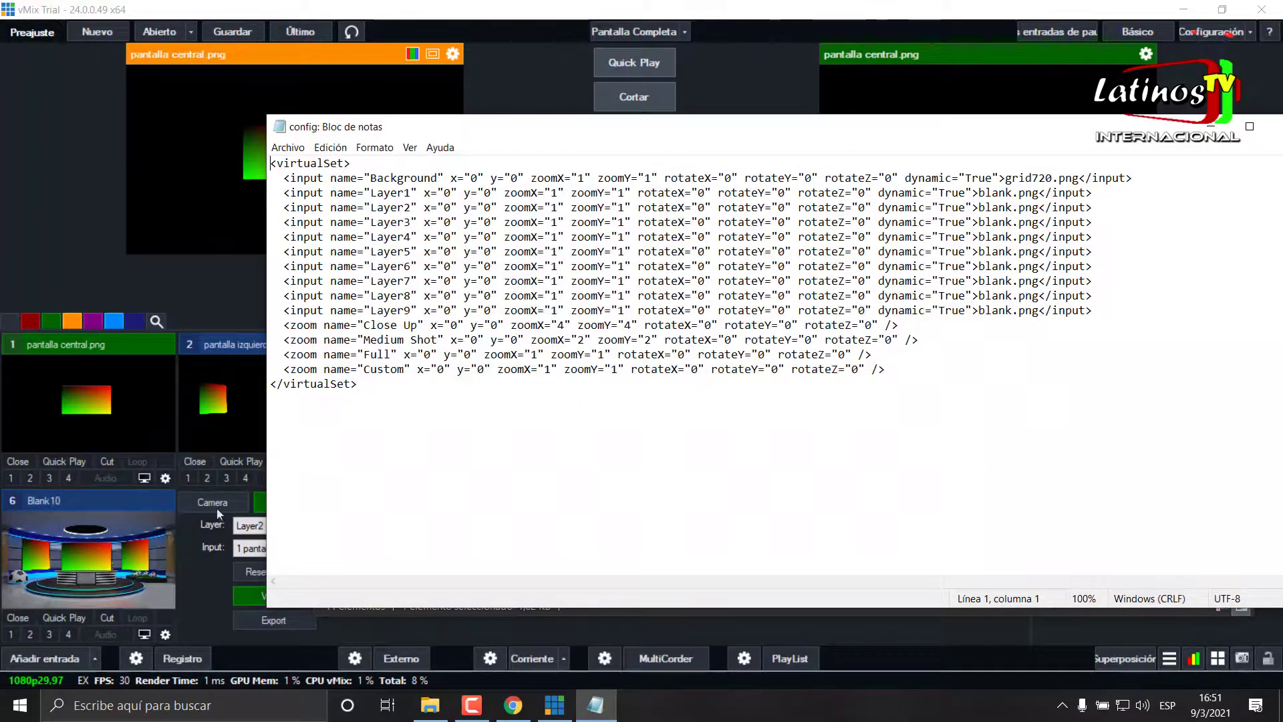
Check which input Layer1 uses in the vMix virtual set setup
left_click(258, 532)
left_click(258, 532)
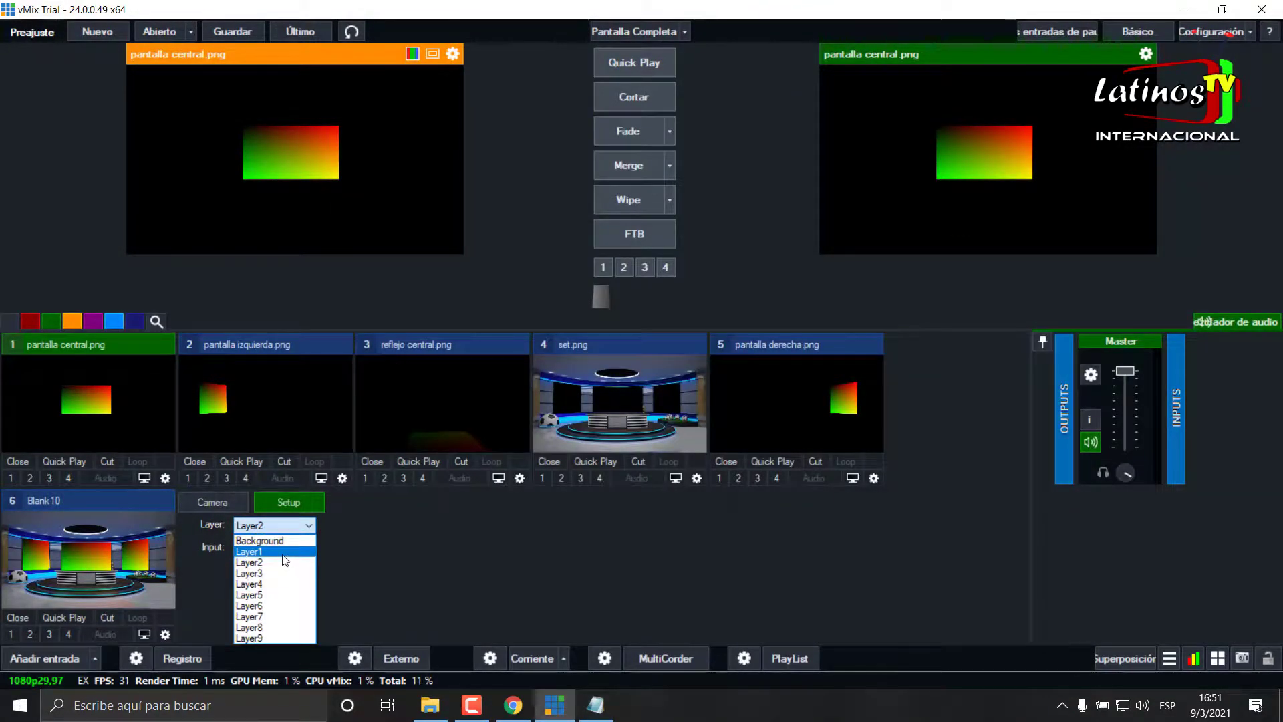
left_click(282, 555)
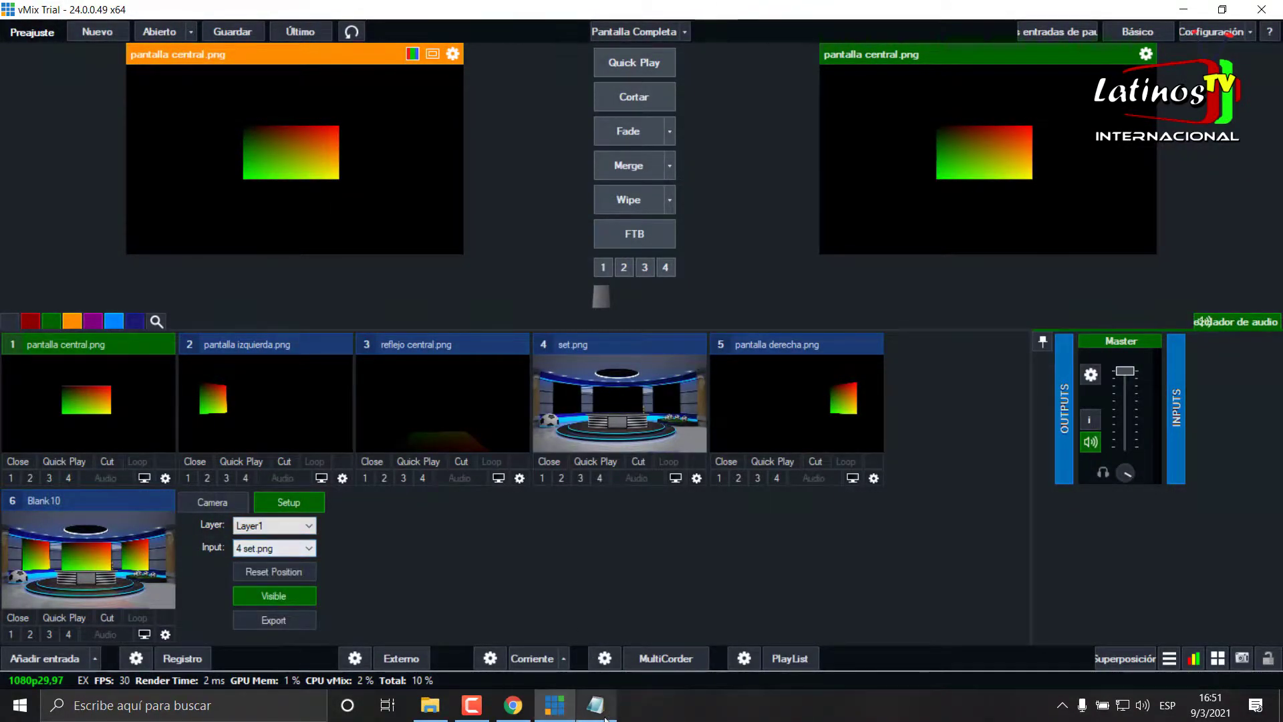
Rename Layer1 to 'Set' on line 3 and change its image from blank to set
left_click(594, 706)
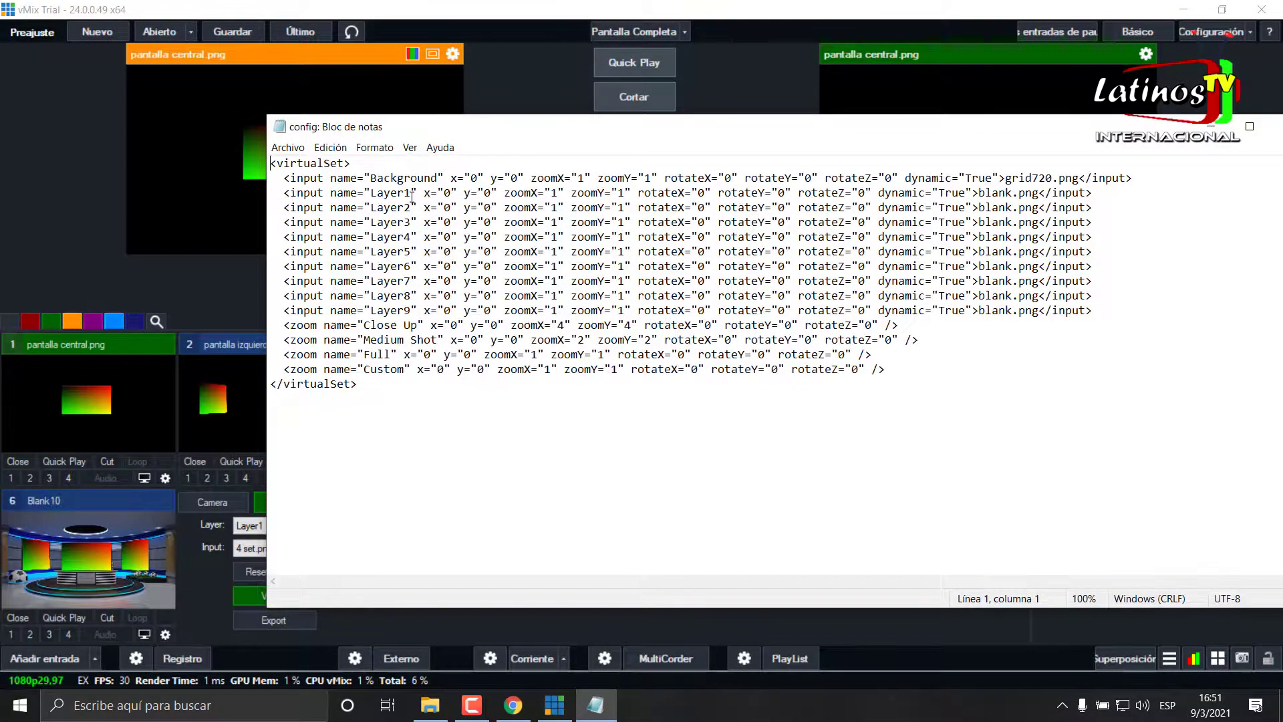
left_click_drag(412, 192, 371, 198)
type("Set")
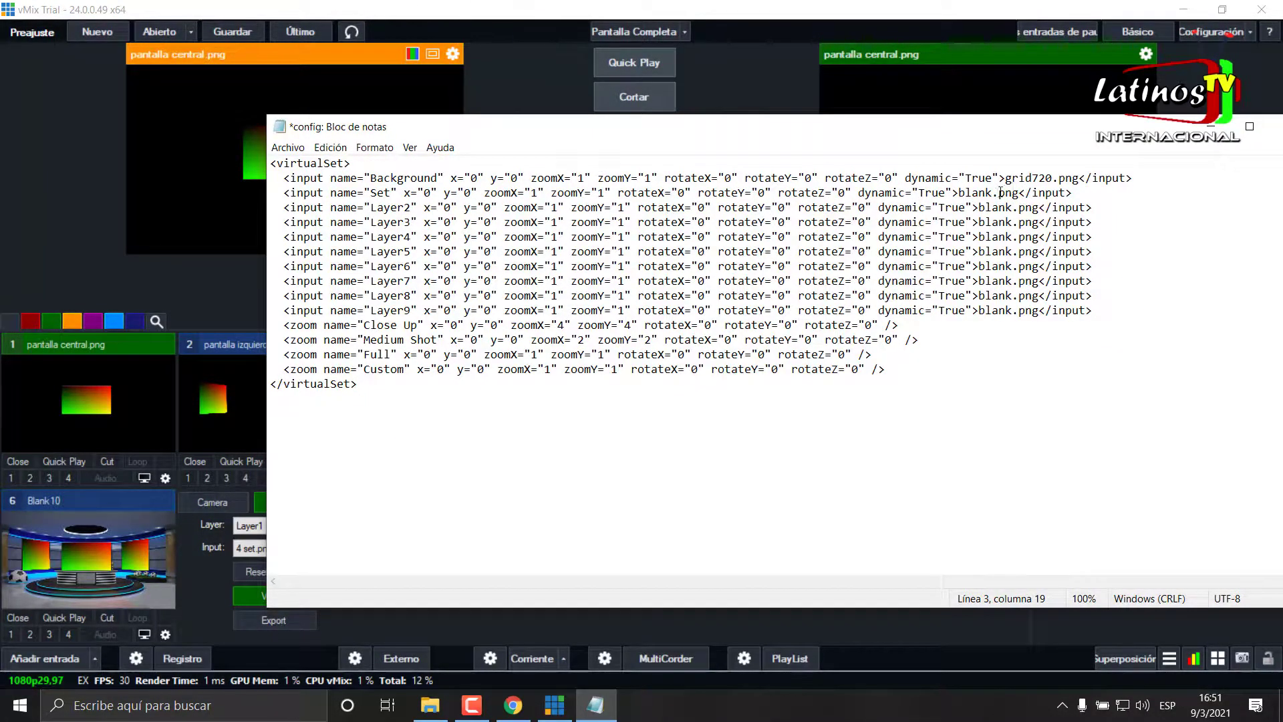
left_click_drag(993, 193, 972, 193)
type("set")
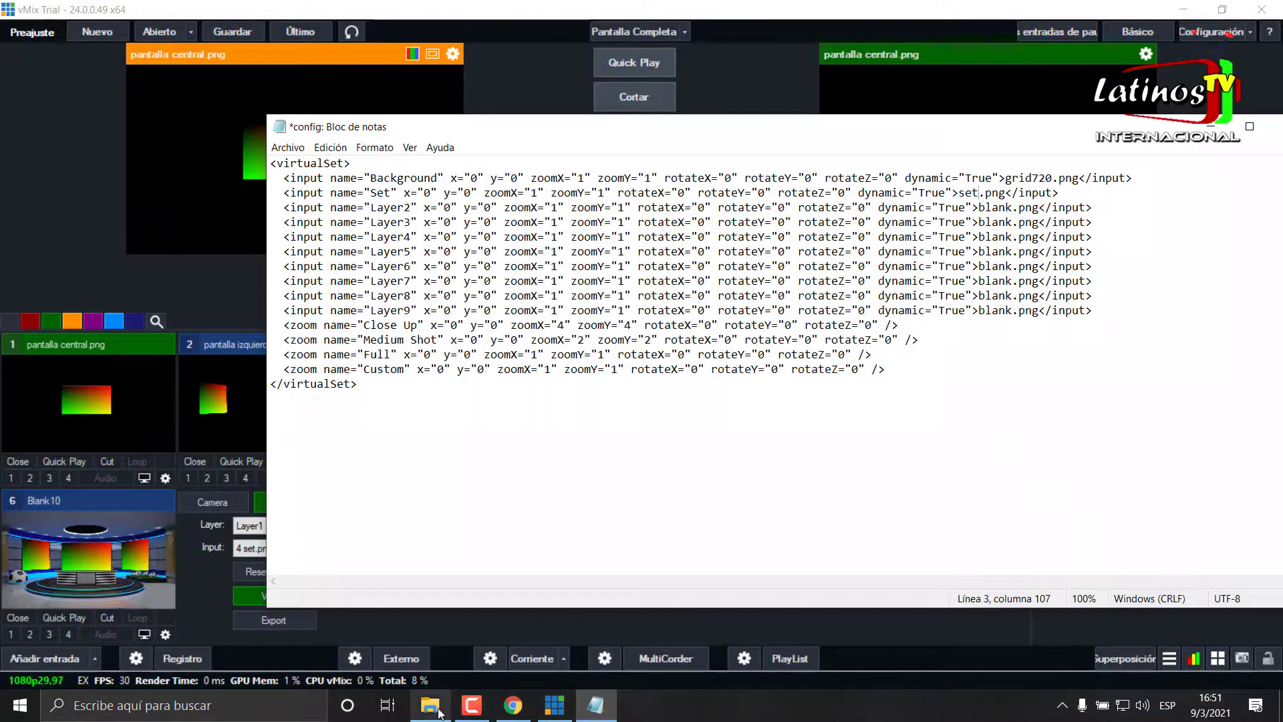
left_click(430, 706)
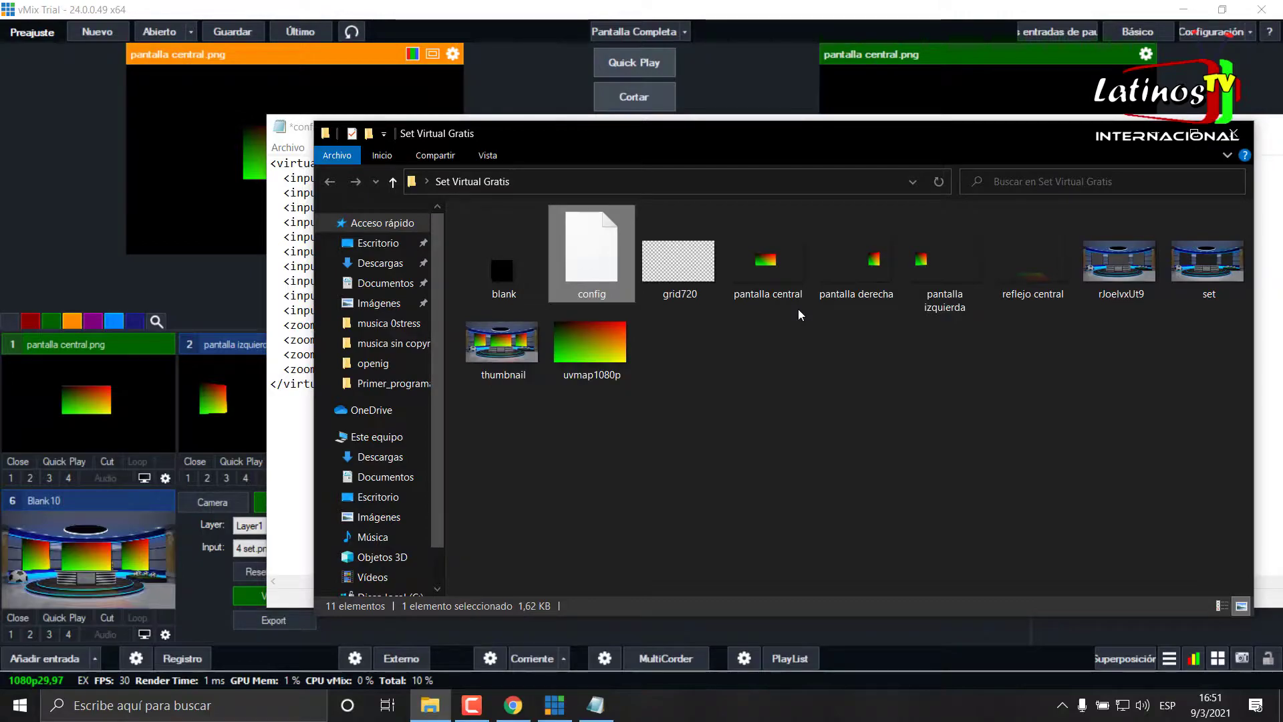
Change the Set line's dynamic value from True to false in the config file
left_click(294, 513)
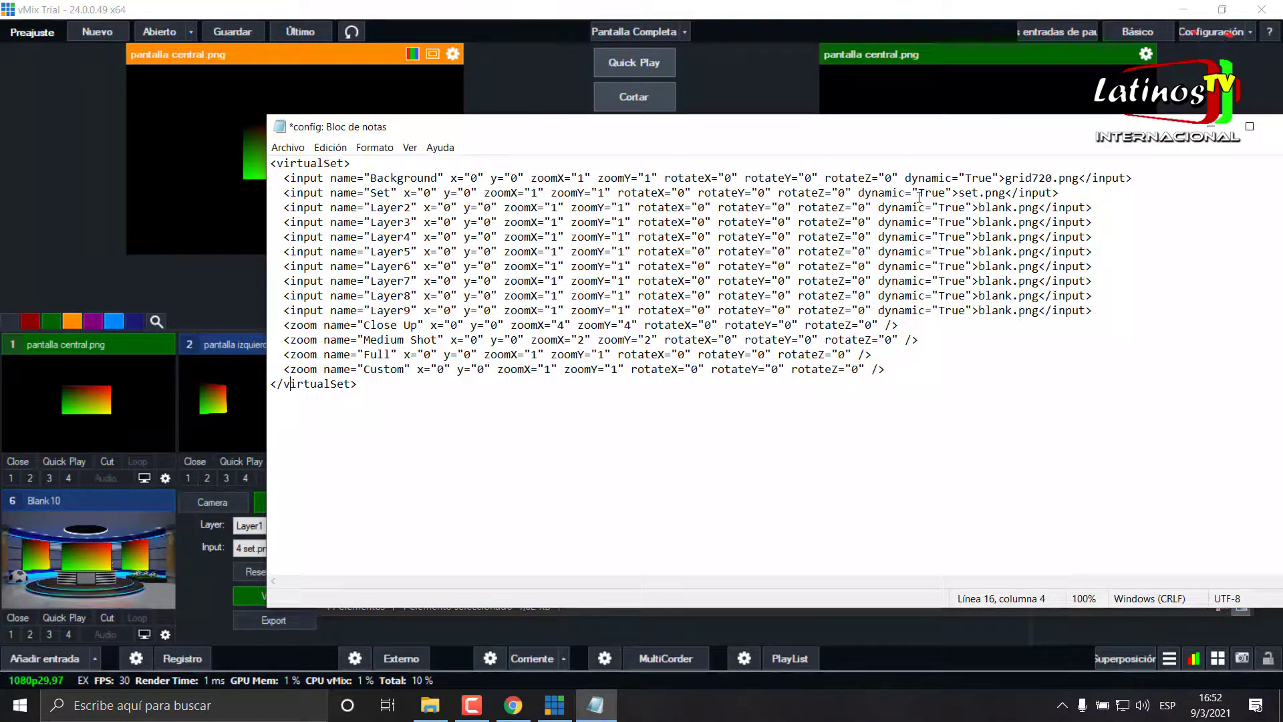
left_click_drag(946, 194, 927, 194)
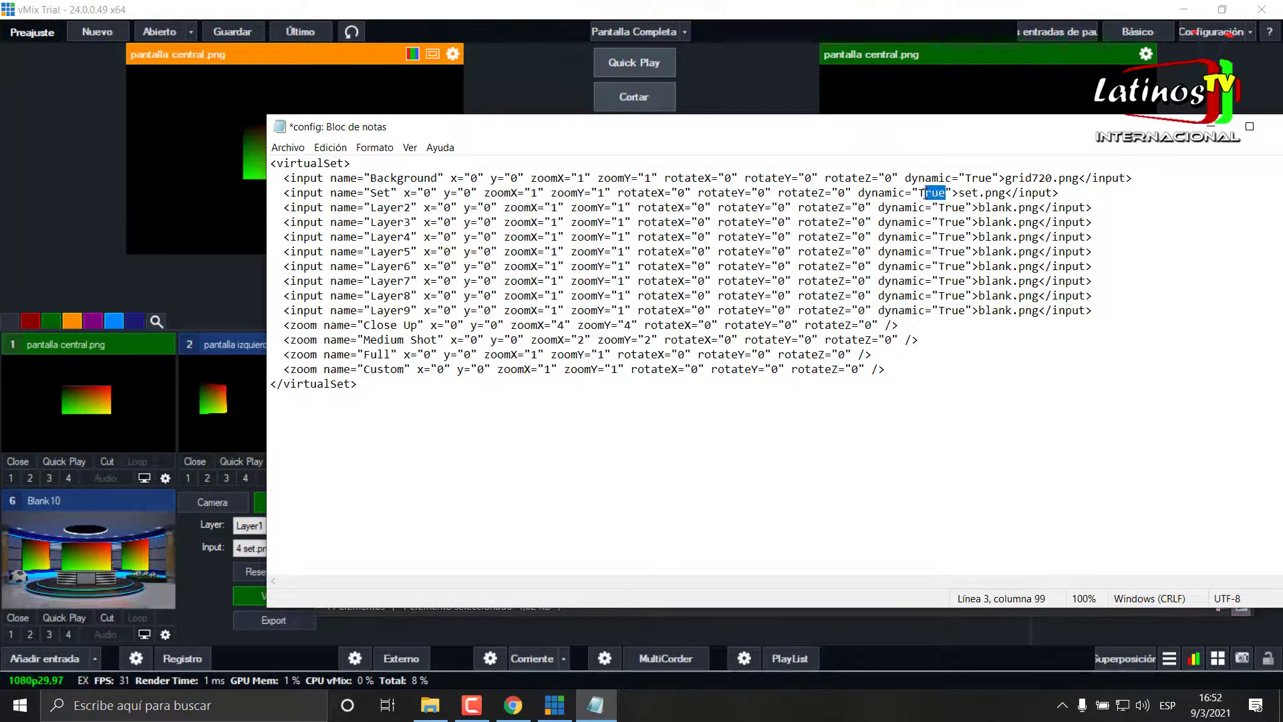
type("false")
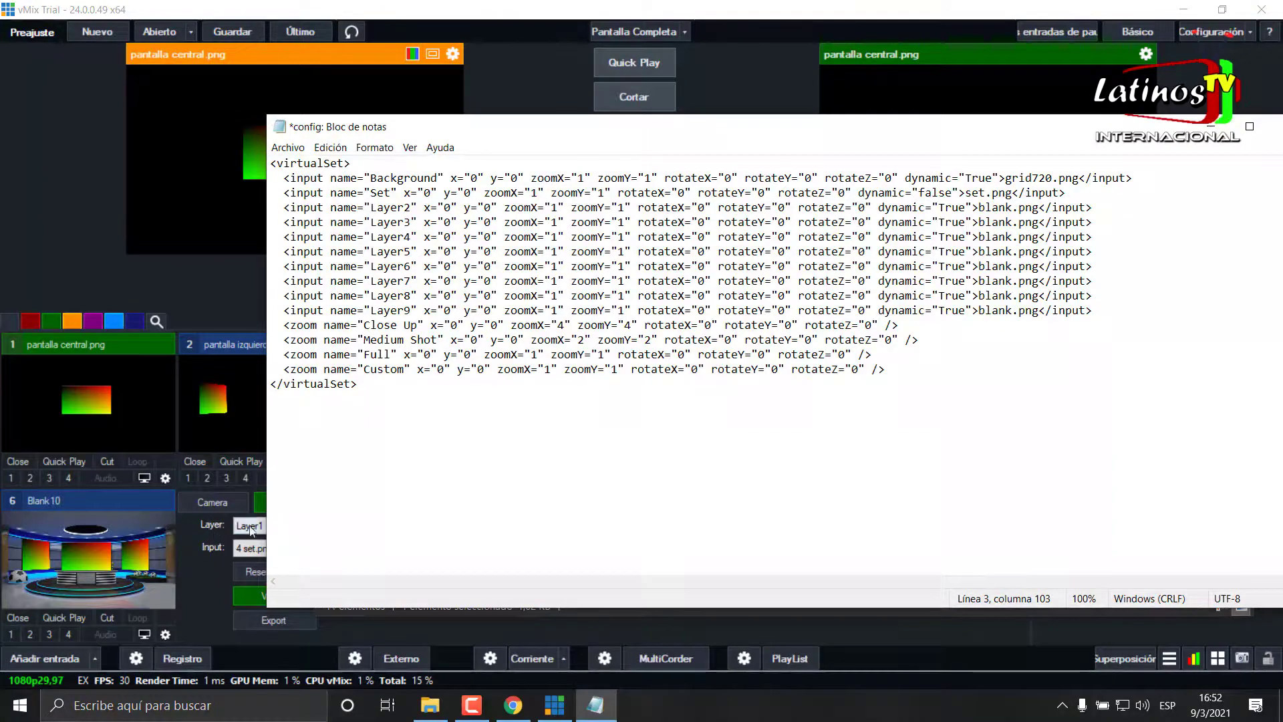
Review Layer1's input list in the vMix virtual set setup without changing it
left_click(200, 535)
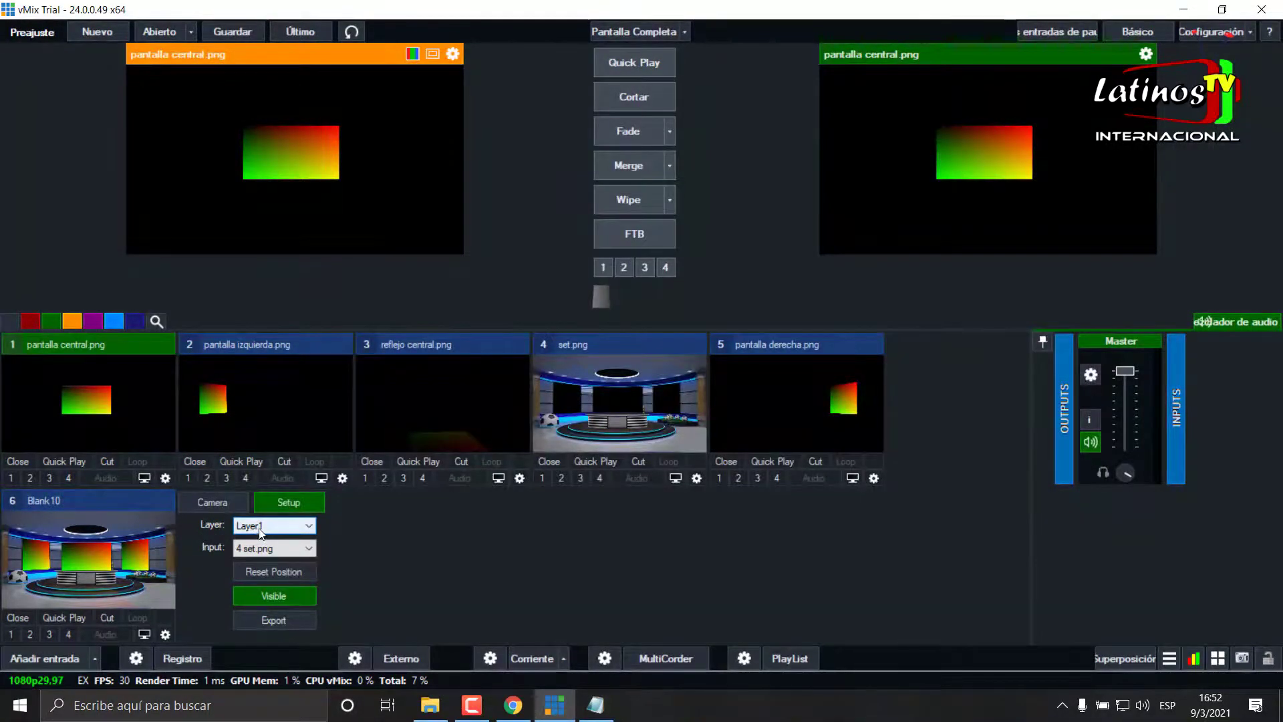
left_click(261, 527)
left_click(267, 552)
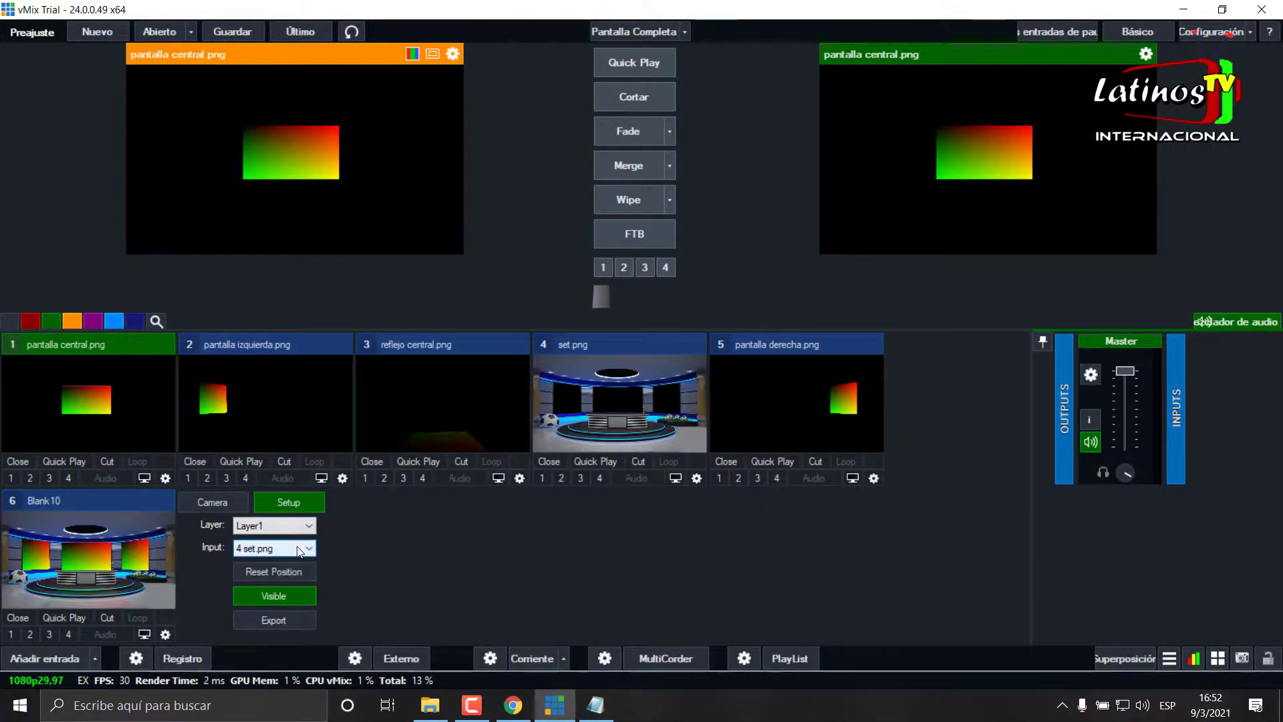
left_click(305, 551)
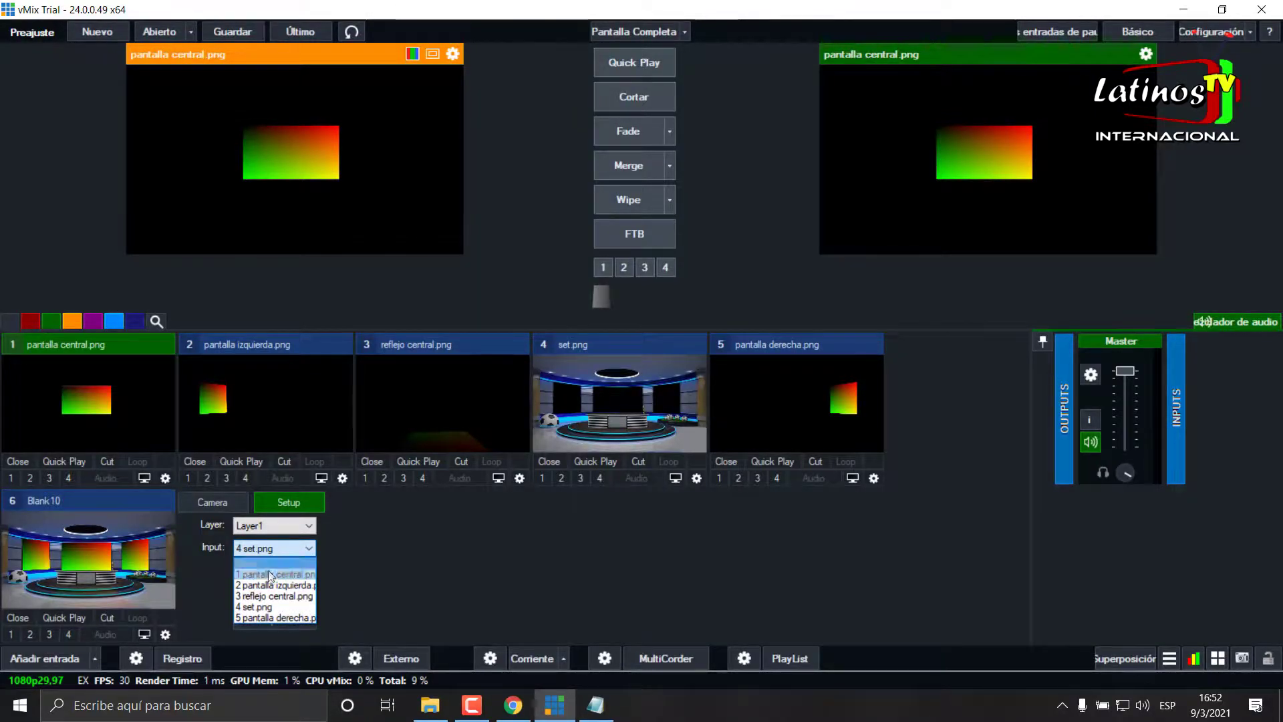
left_click(205, 536)
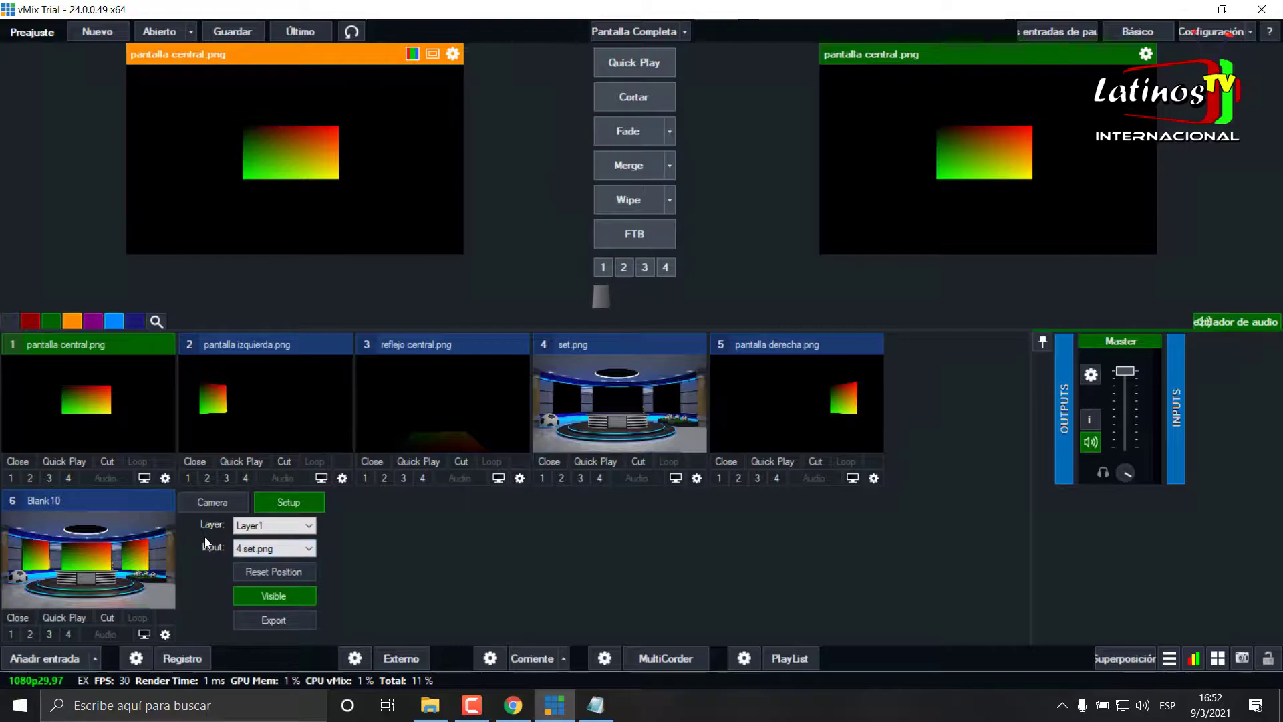
Select Layer2 in the virtual set setup's layer list
left_click(597, 710)
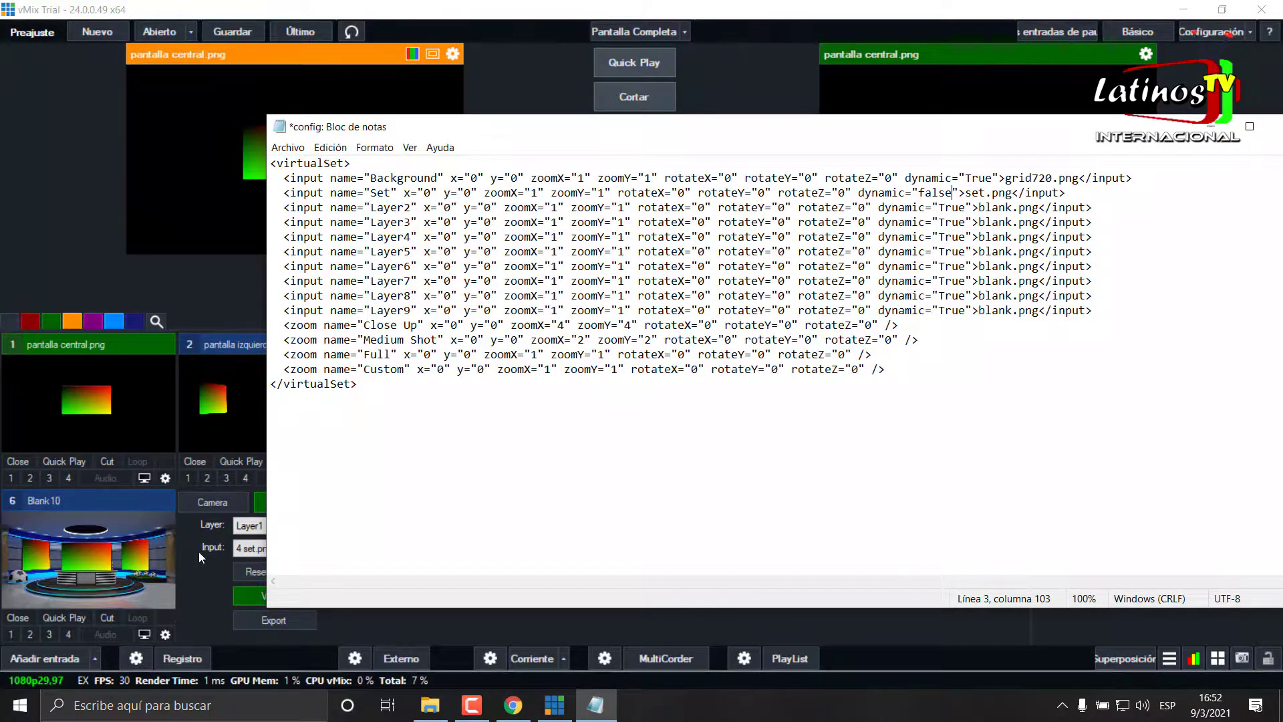
left_click(200, 578)
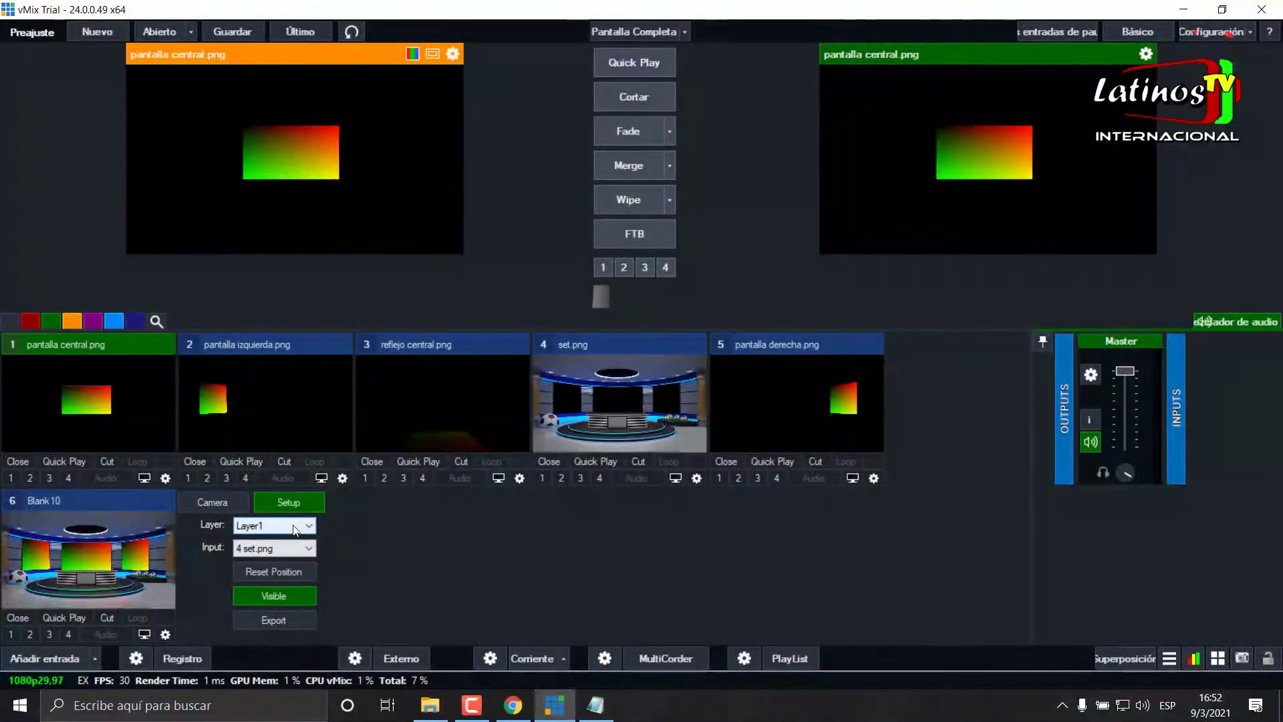
left_click(274, 525)
left_click(266, 562)
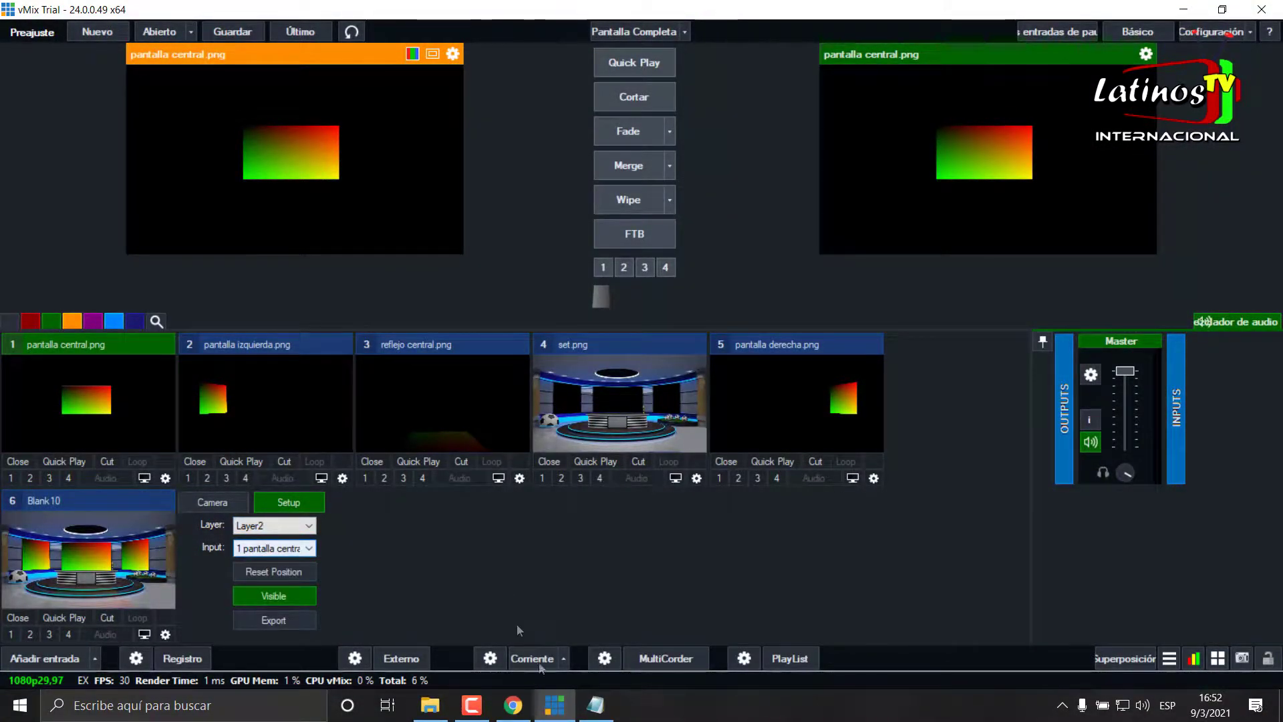
left_click(602, 710)
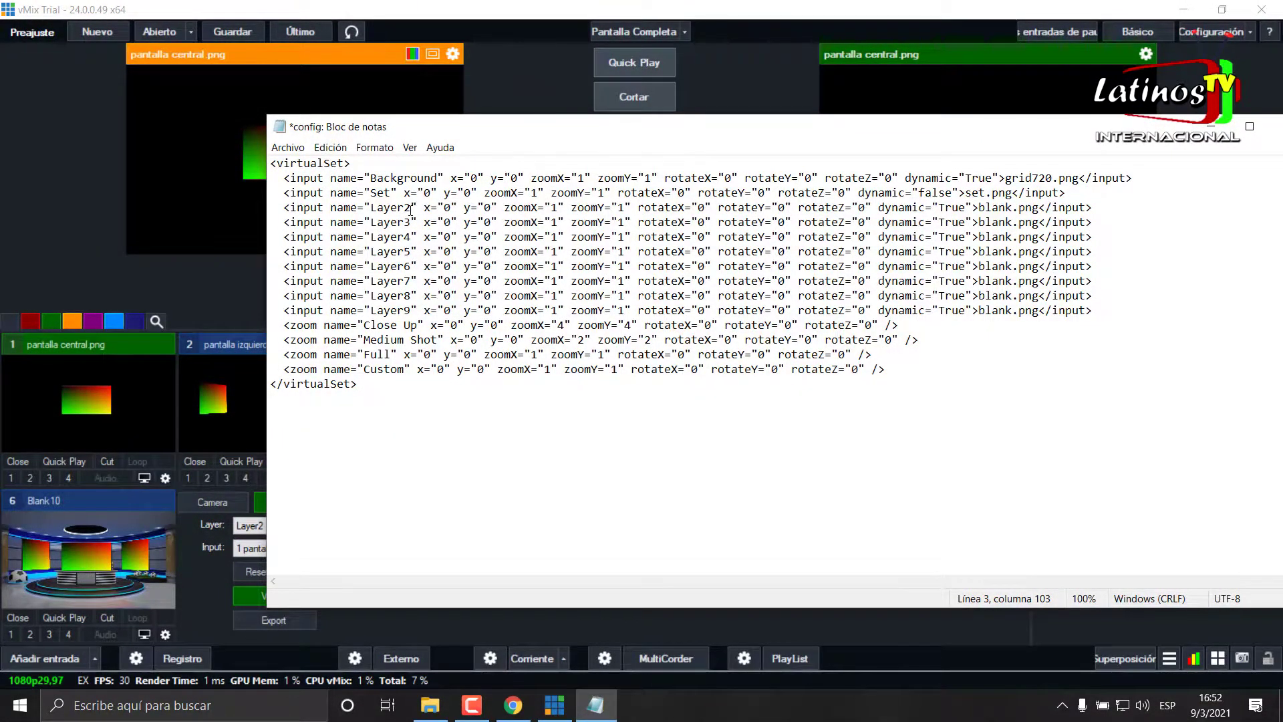
Rename Layer2 to 'Central' on line 4, correcting the 'cnetral' typo
left_click_drag(411, 207, 372, 207)
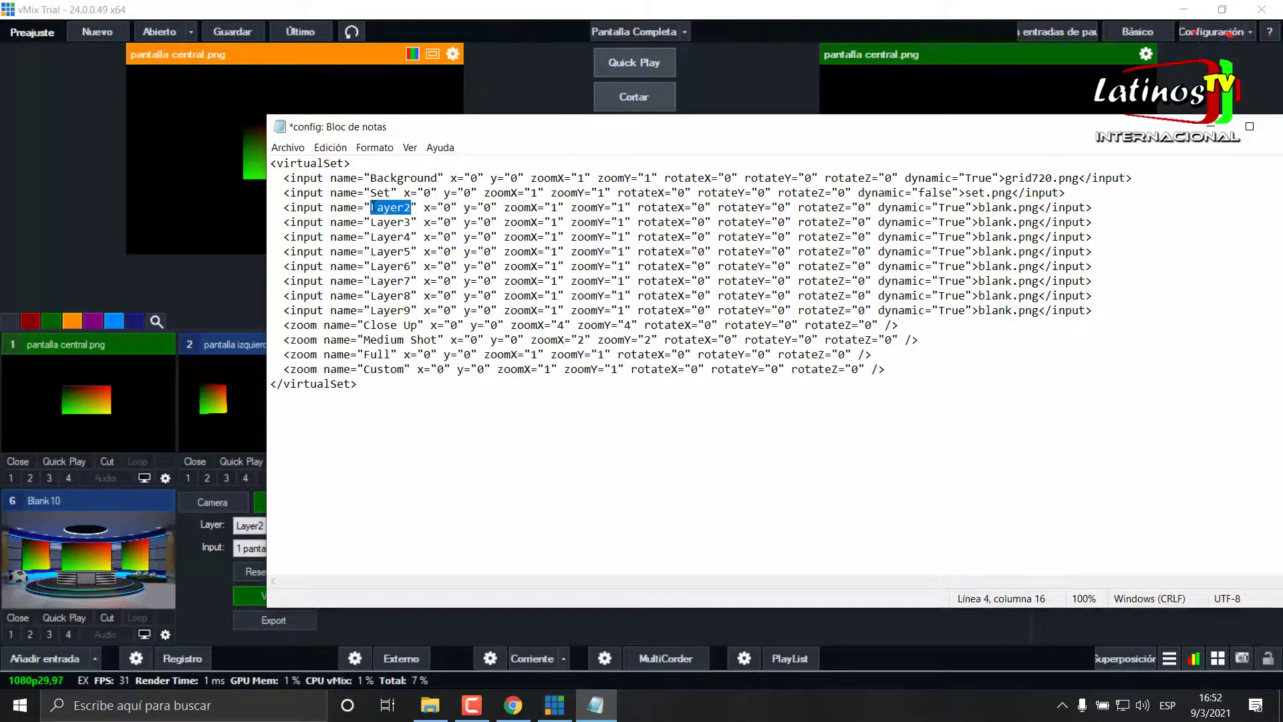
type("cnetral")
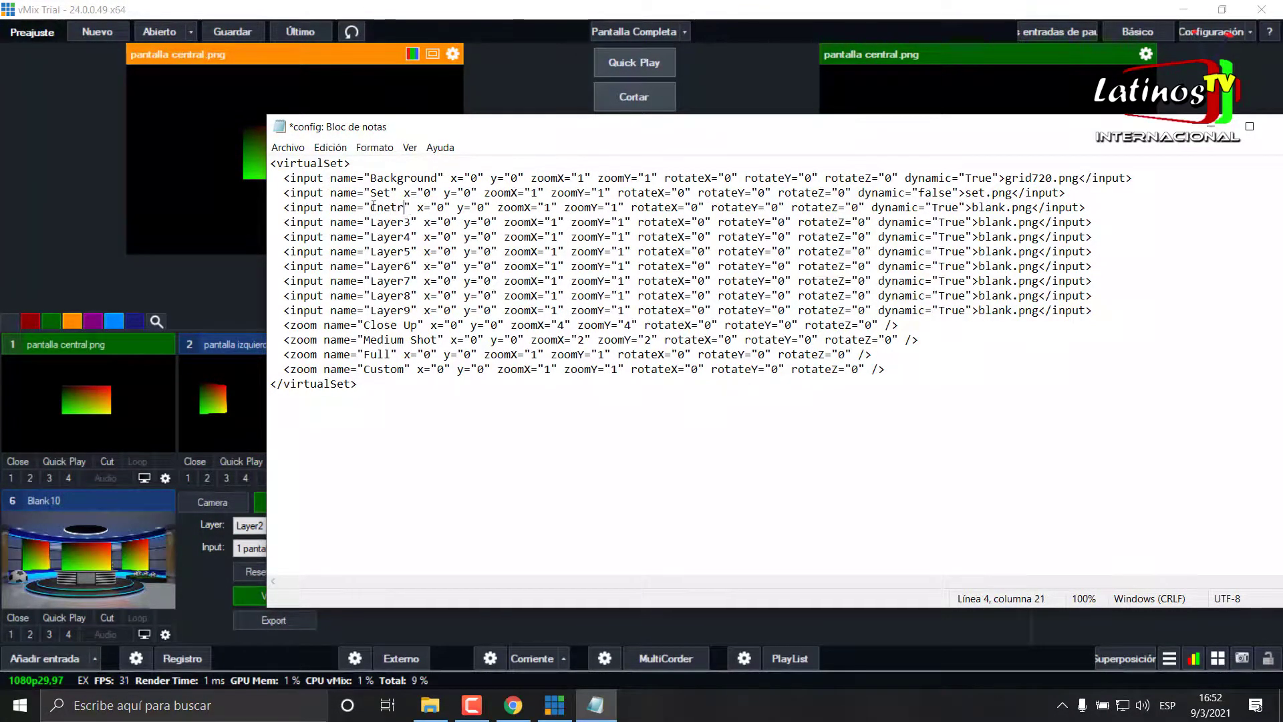
key("Left")
key("Left")
key("Left")
key("BackSpace")
key("Right")
type("n")
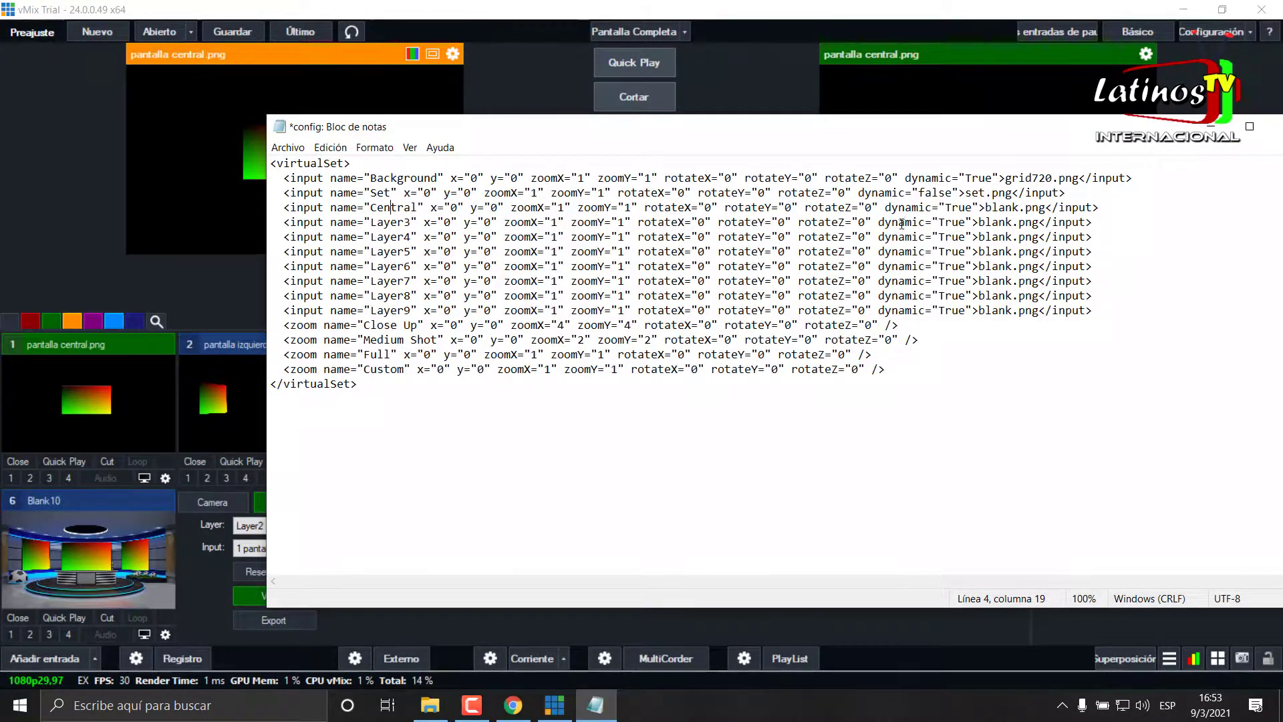
Add an empty uvmap="" attribute after dynamic="True" on the Layer3 line
left_click(974, 221)
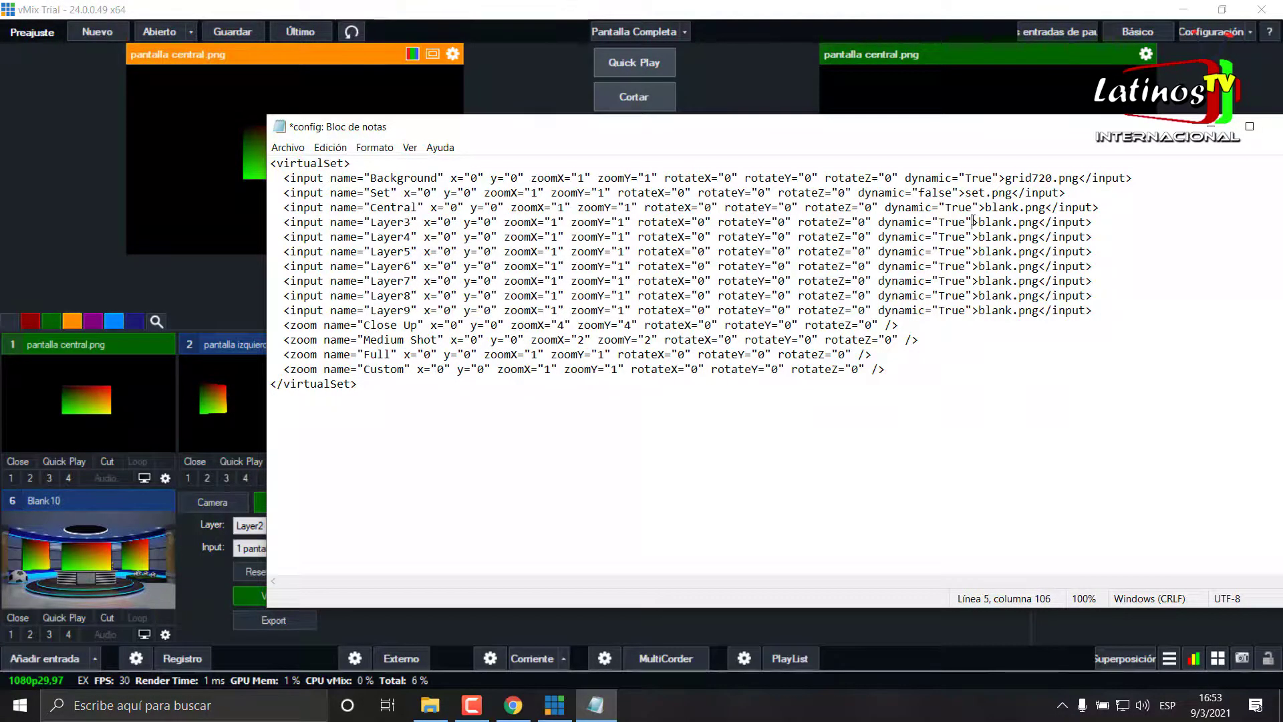
type(">")
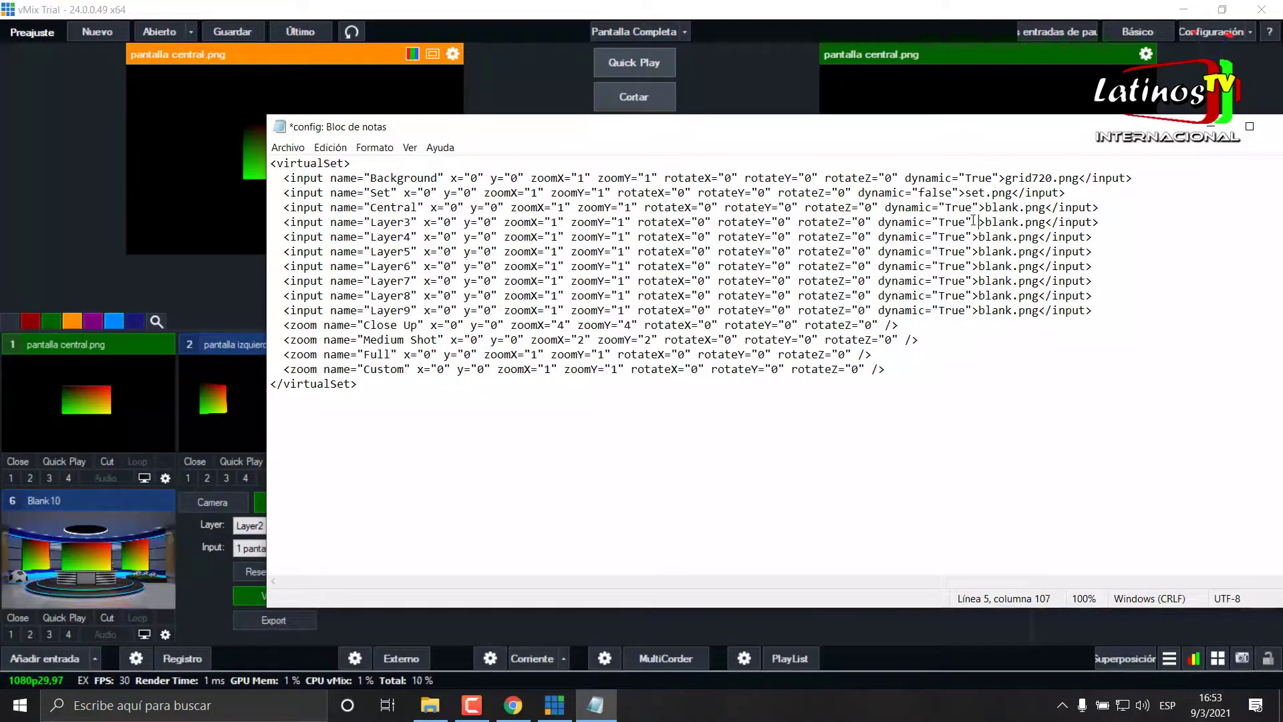
type("uv")
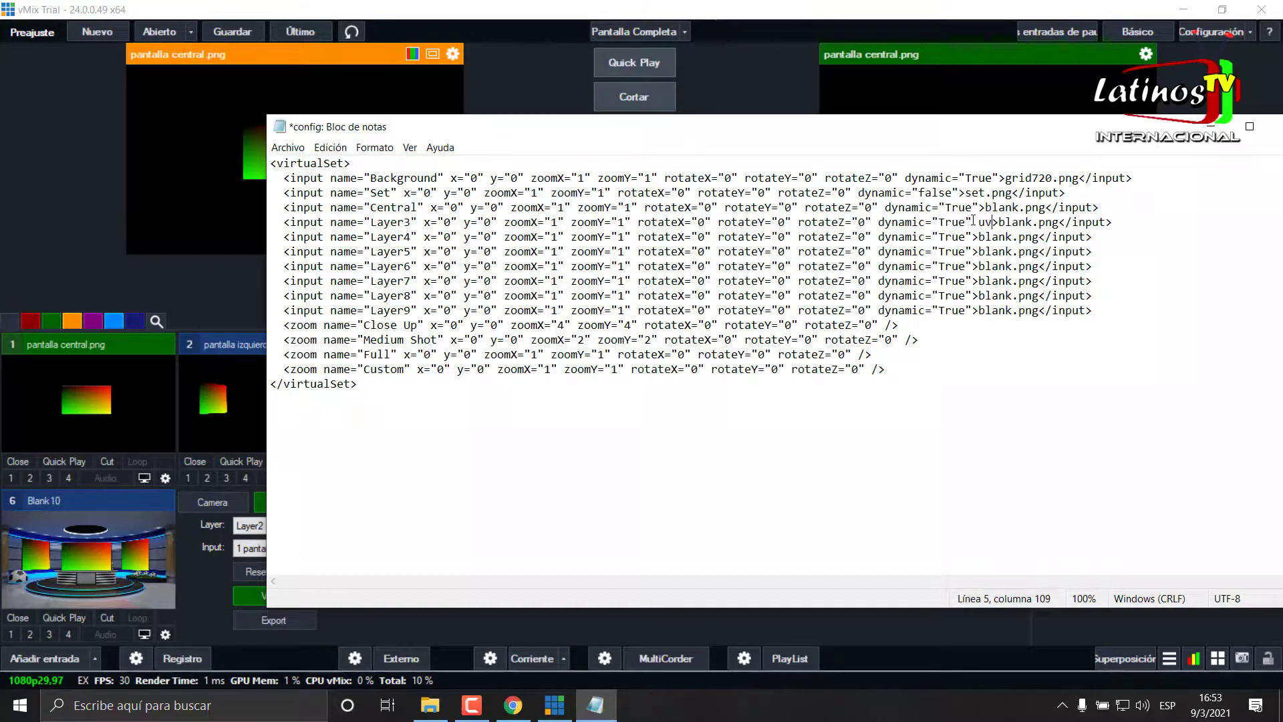
type("map=")
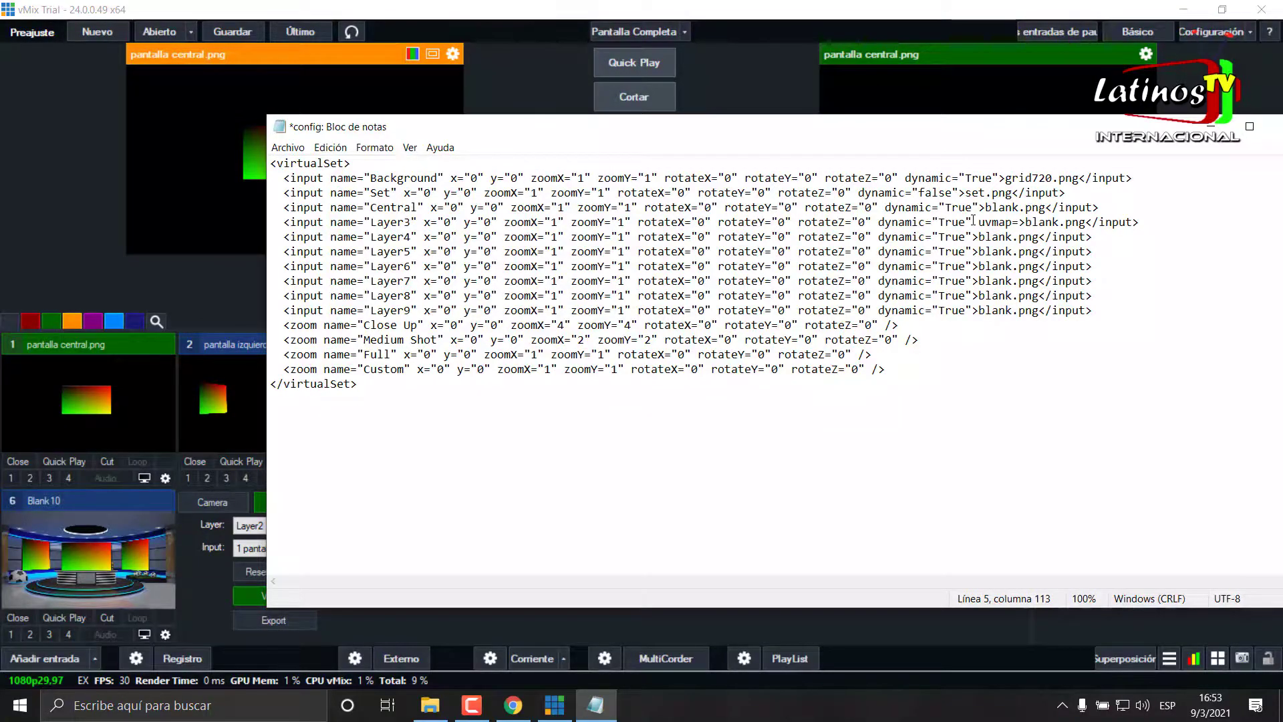
type("\"\"")
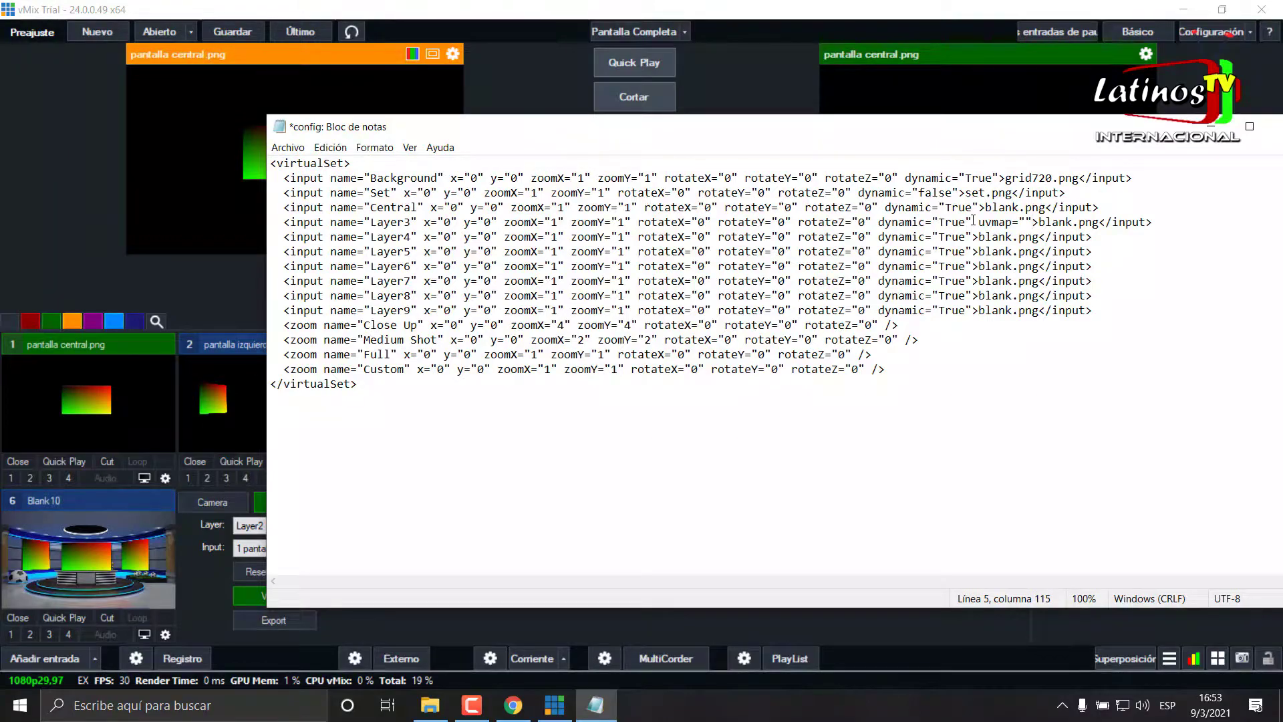
left_click(1024, 223)
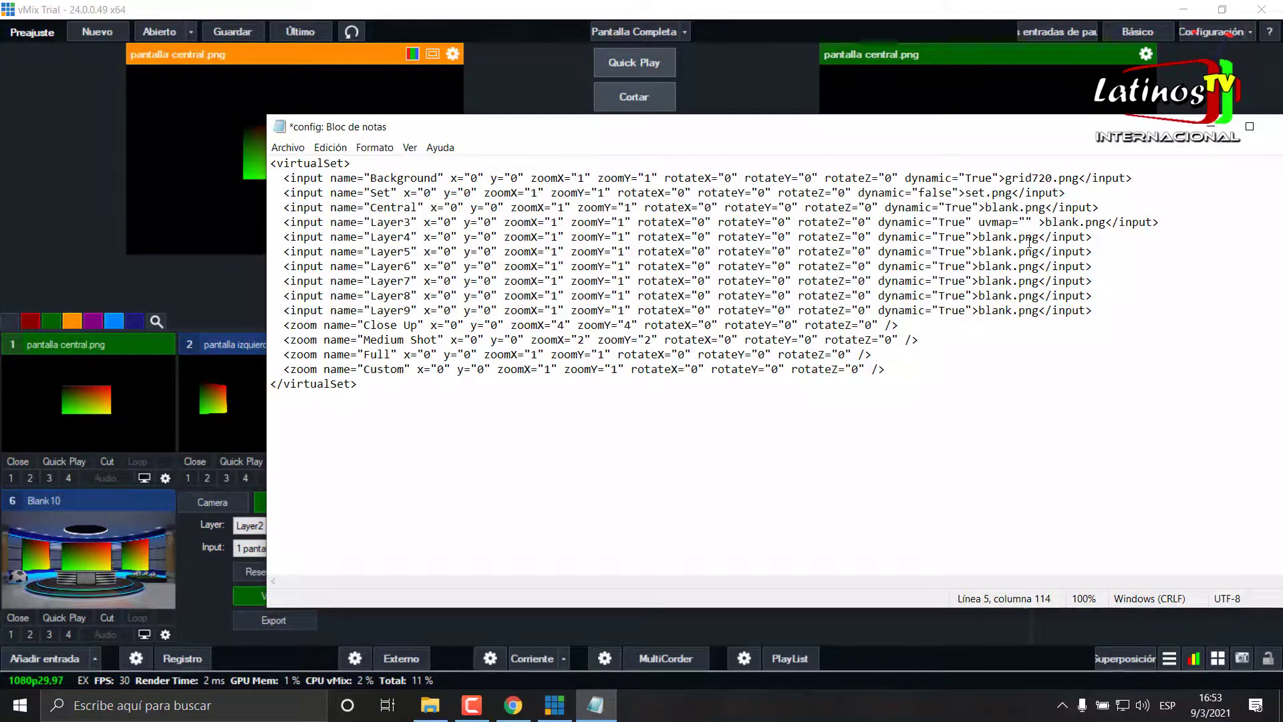
left_click(430, 706)
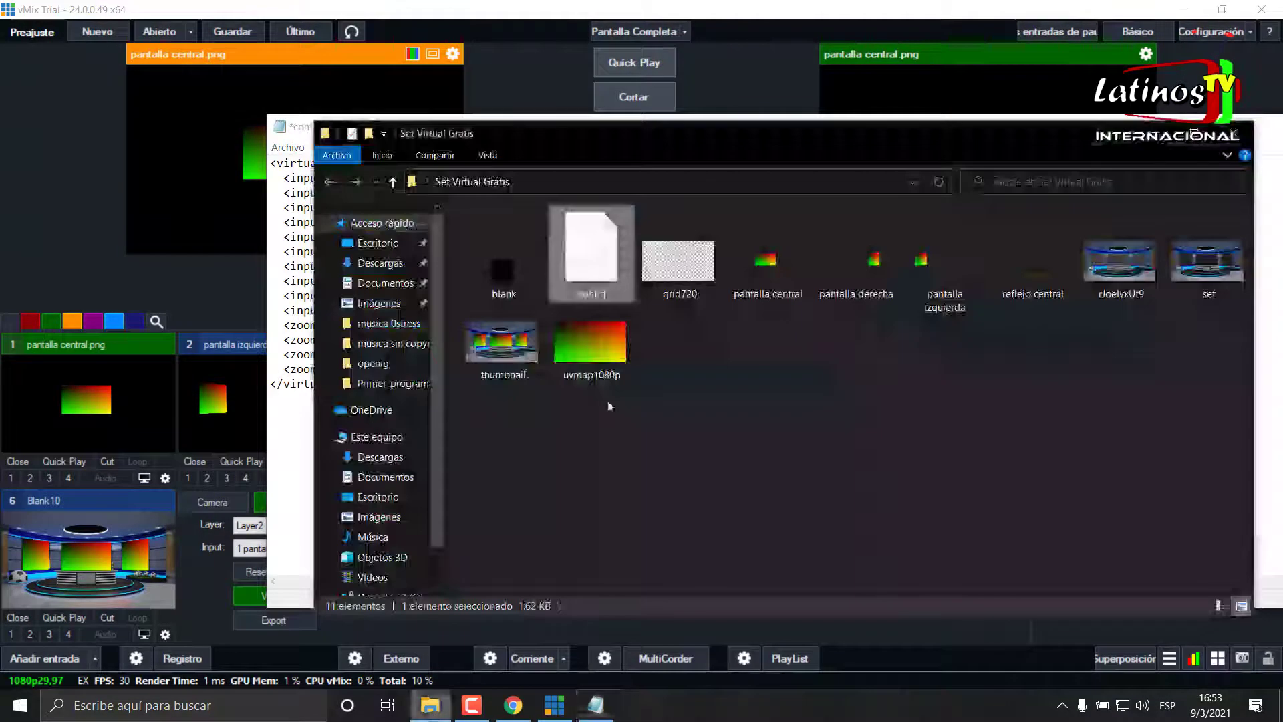
Set Layer3's uvmap to 'pantalla central.png' and rename Layer3 to 'Izquierda'
left_click(770, 297)
left_click(770, 297)
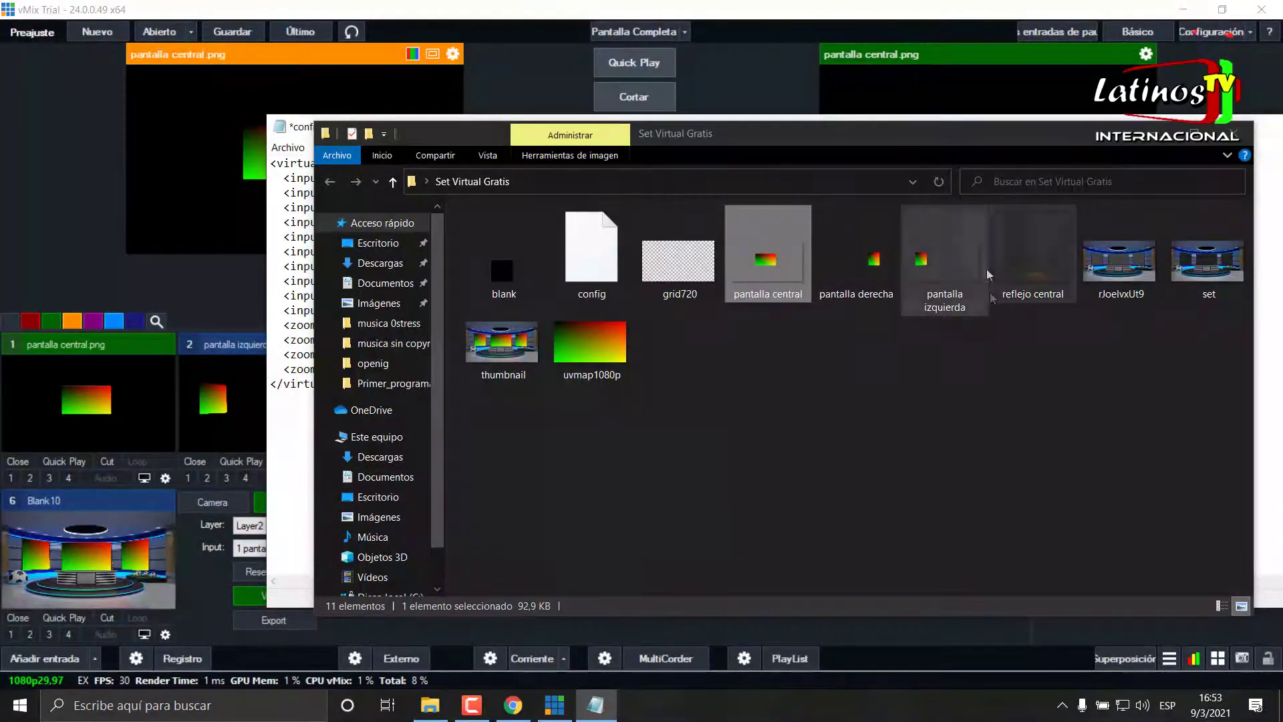
left_click(1116, 117)
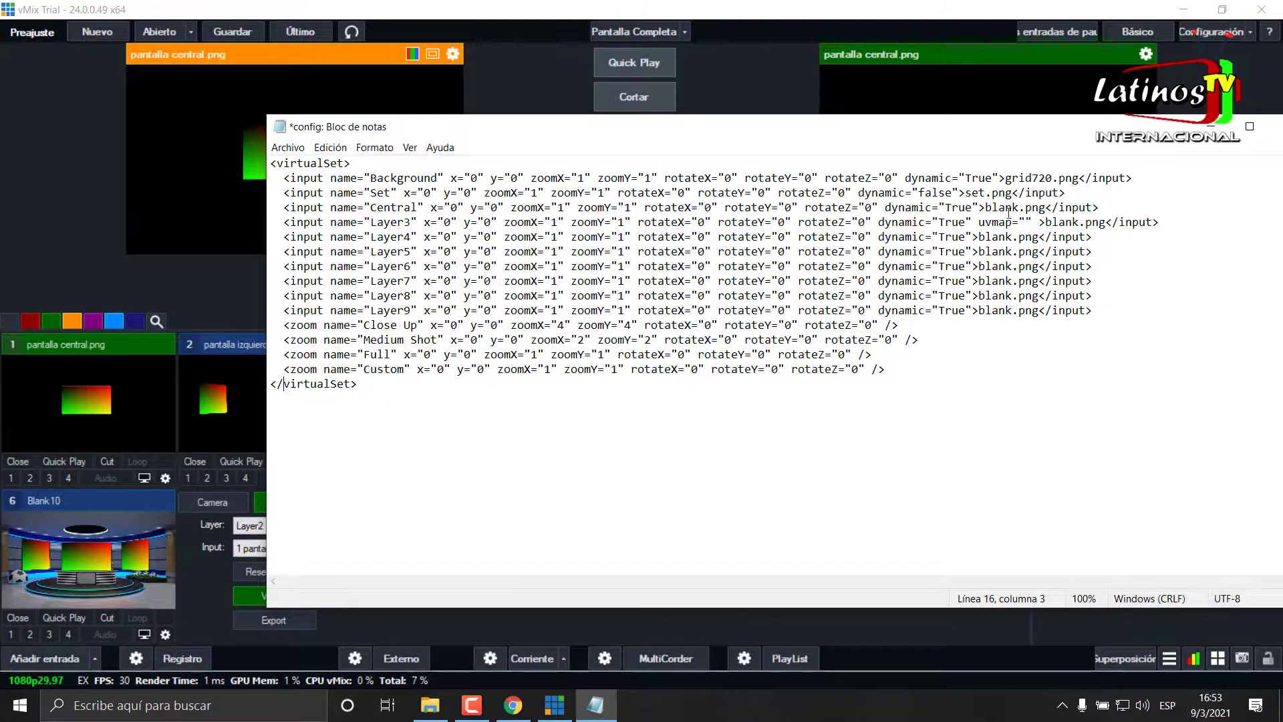
left_click(1027, 236)
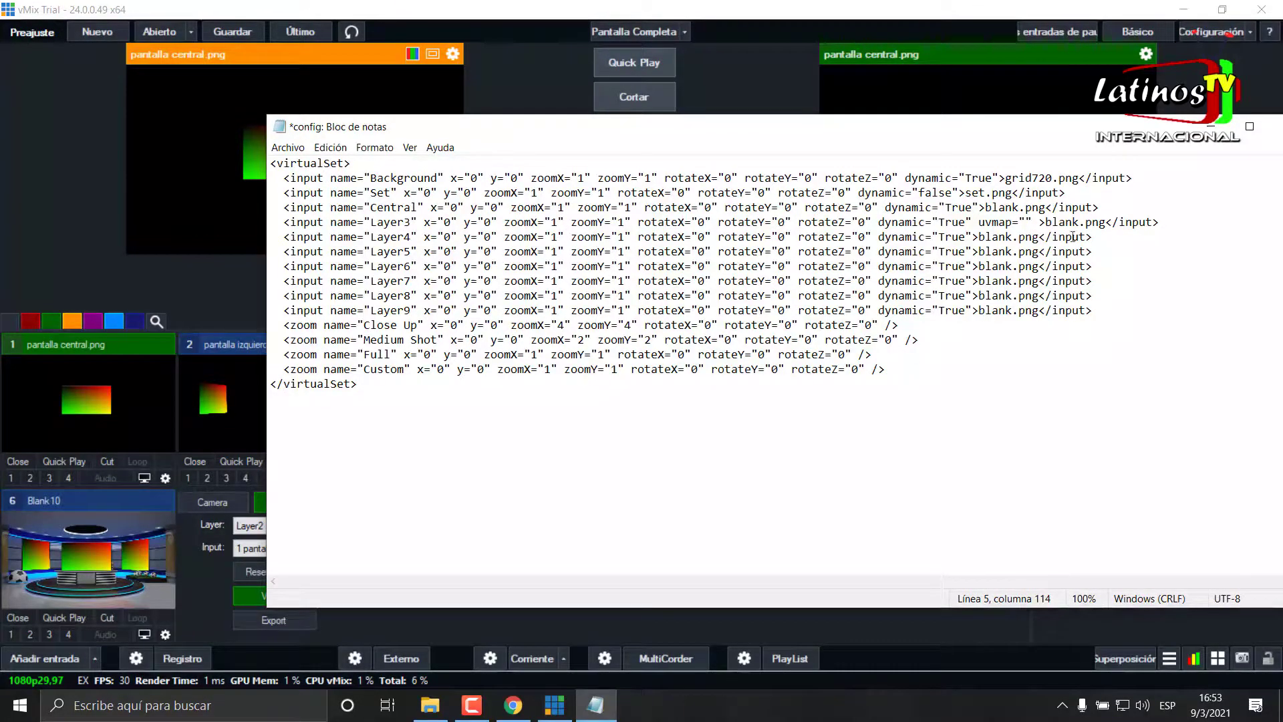
type("pantalla central")
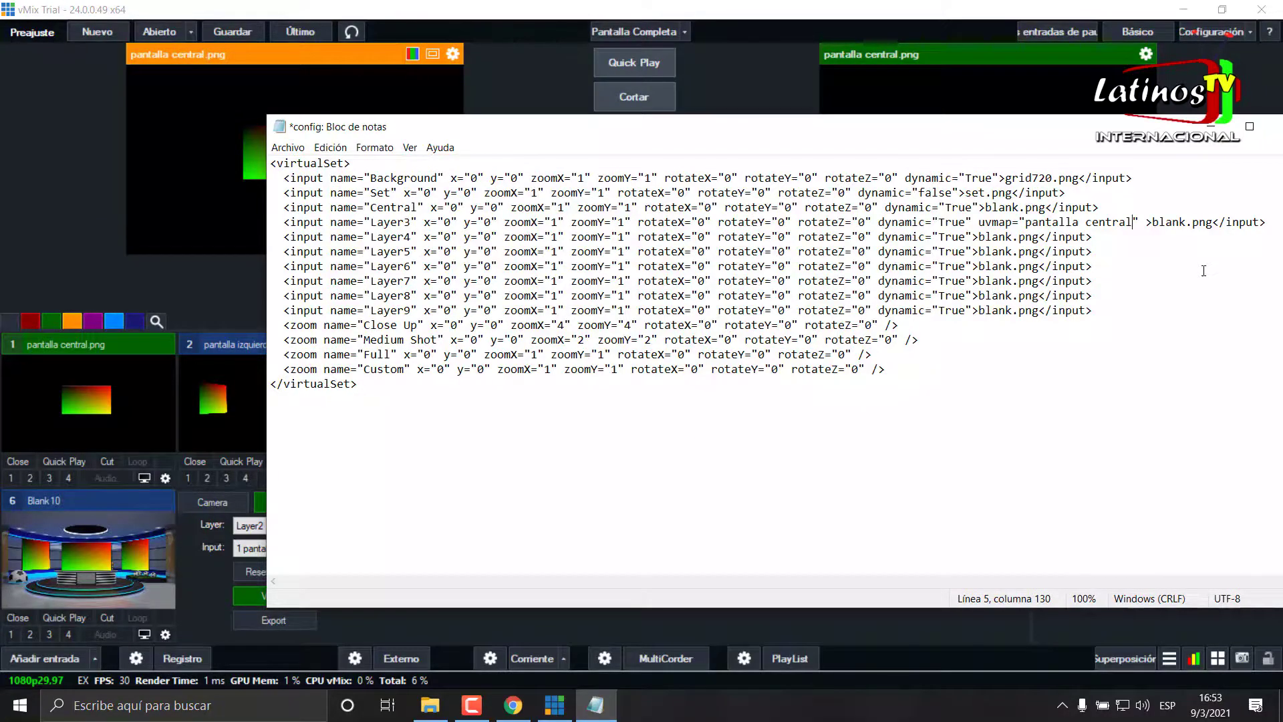
type(".pn")
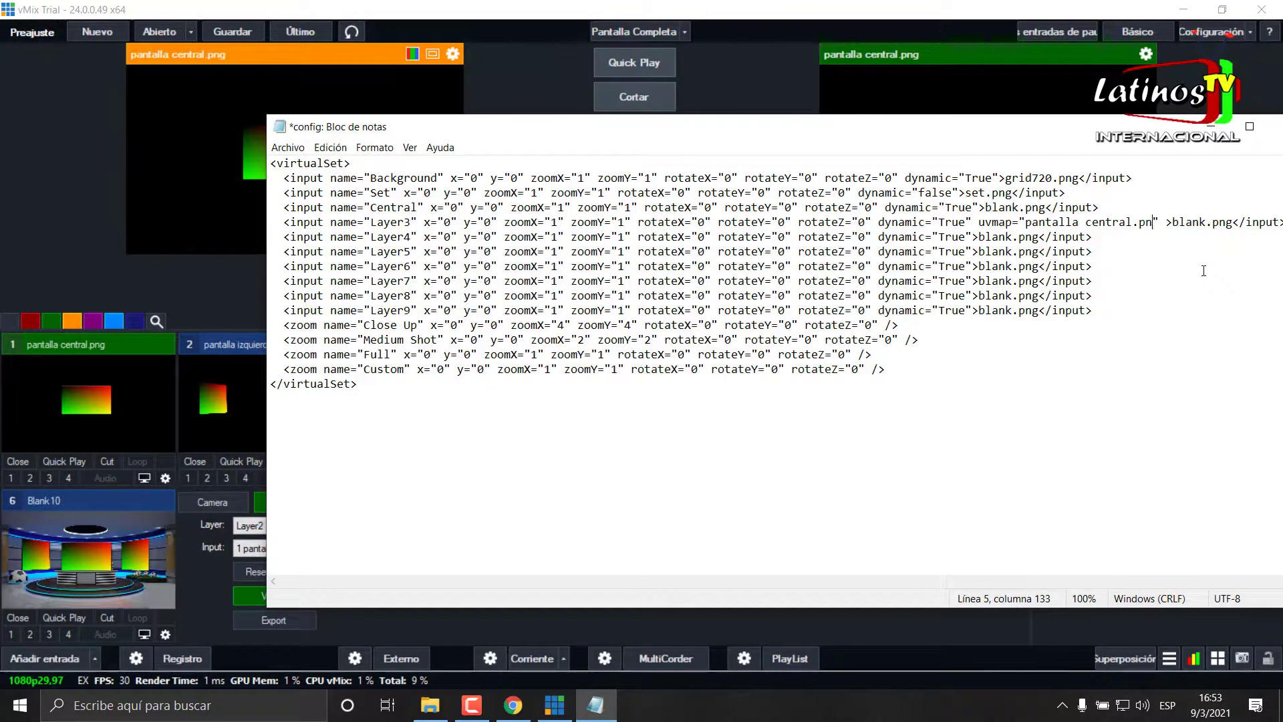
type("g")
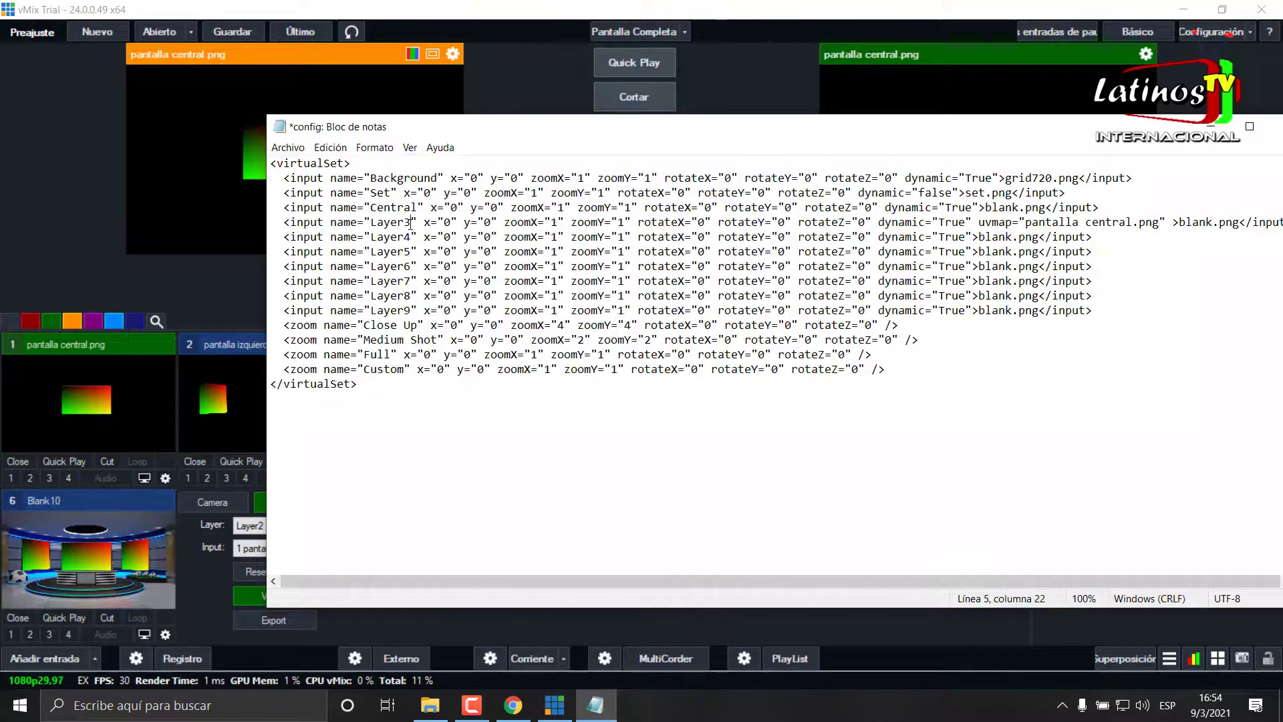
double_click(368, 222)
type("Izquierda")
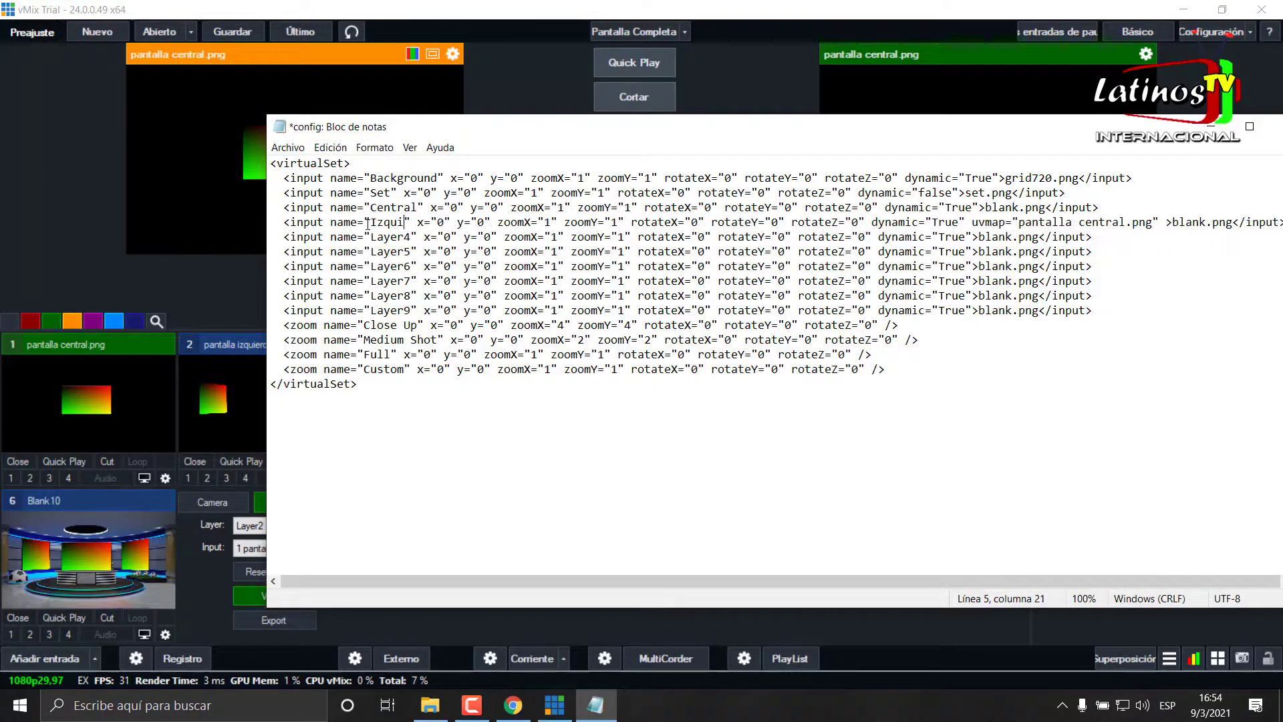
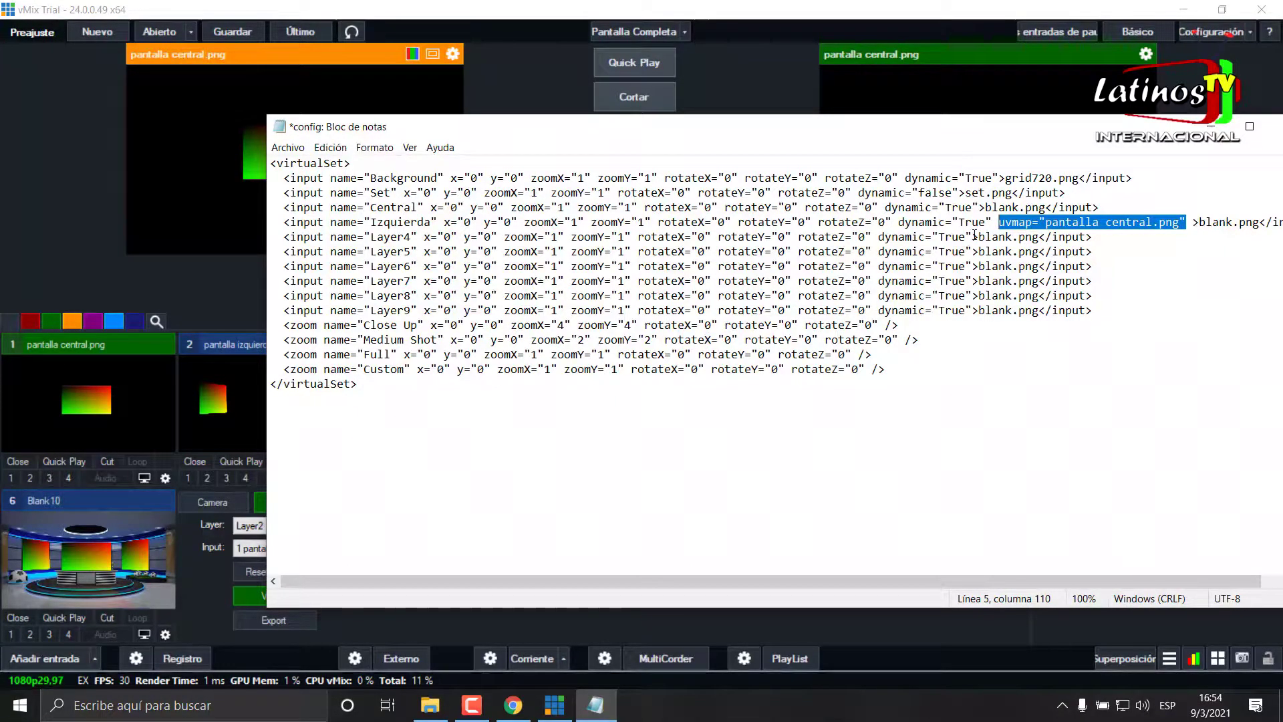
Add uvmap="pantalla izquierda.png" before blank.png on the config's Layer4 line
left_click(975, 236)
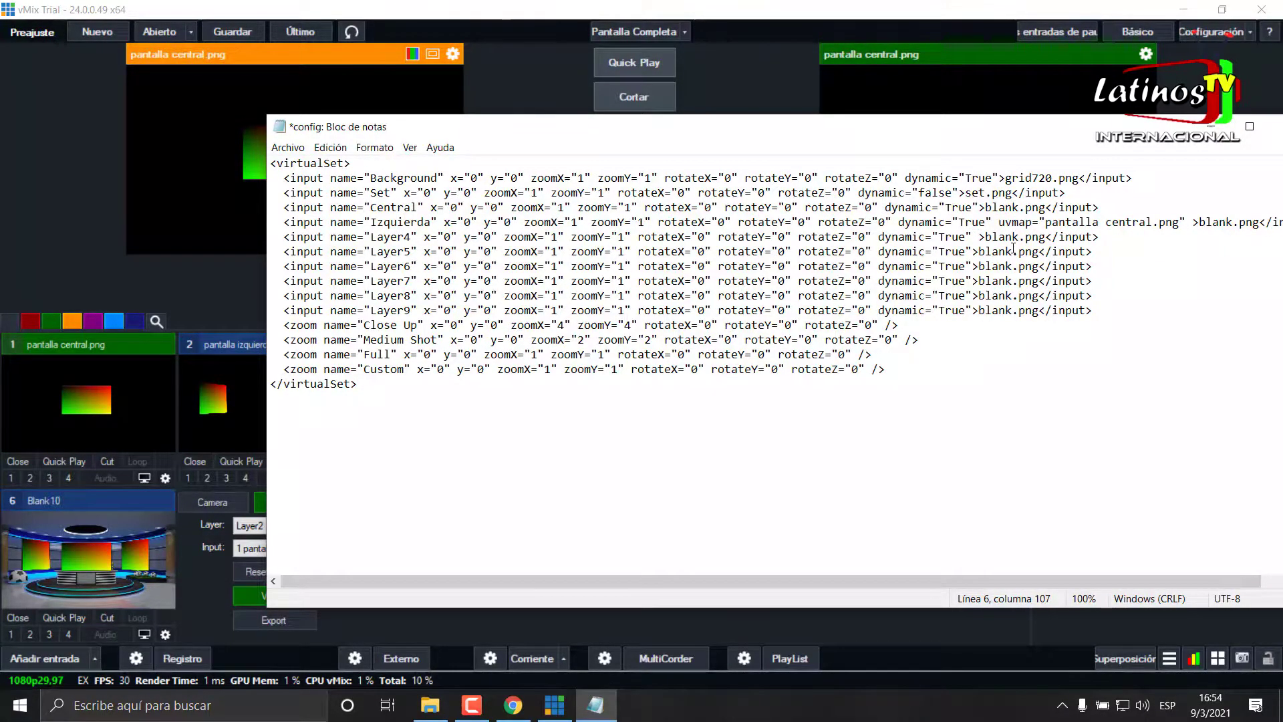
type("uvmap=\"pantalla central.png\"")
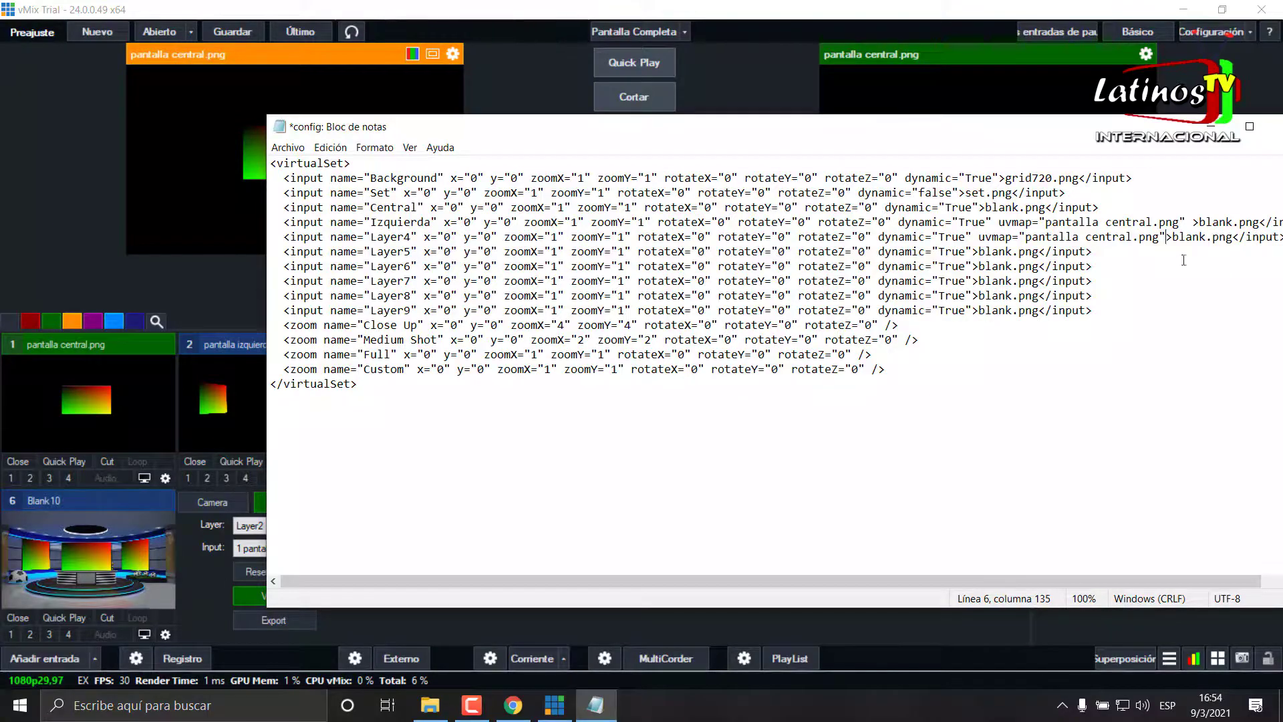
mouse_move(1132, 234)
left_mouse_down()
mouse_move(1027, 237)
mouse_move(1084, 237)
left_mouse_up()
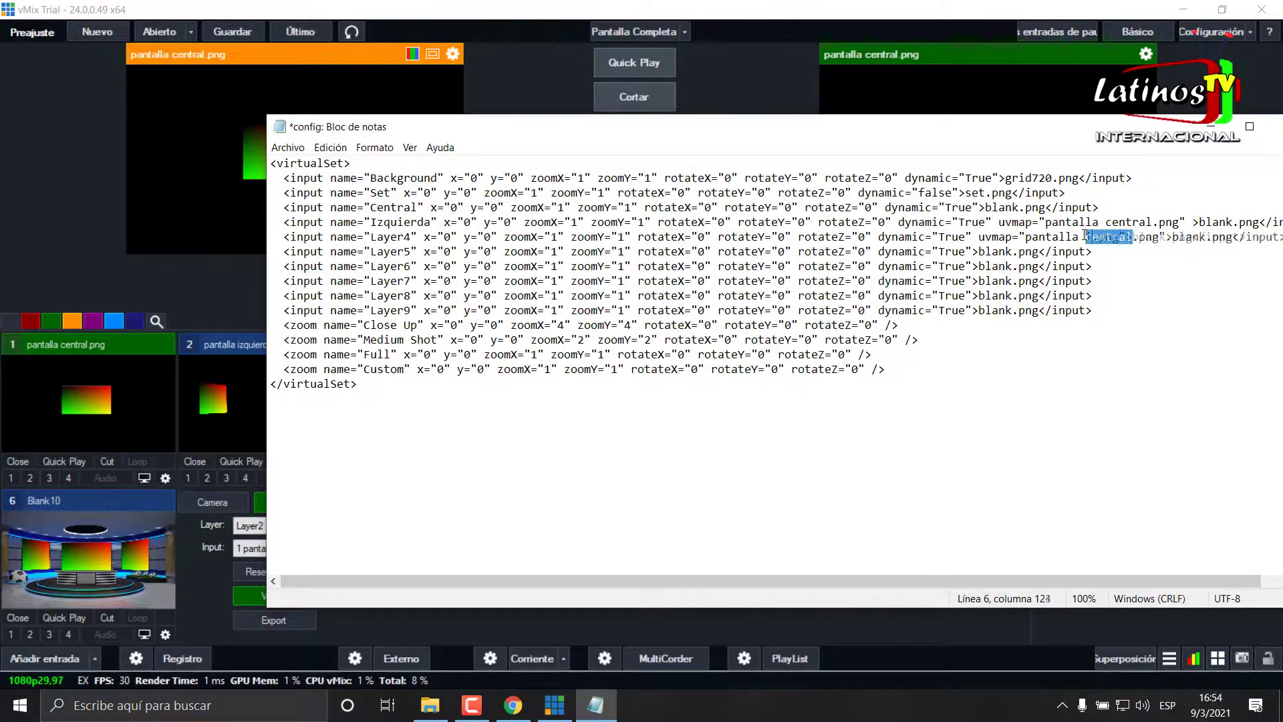
type("izquierda")
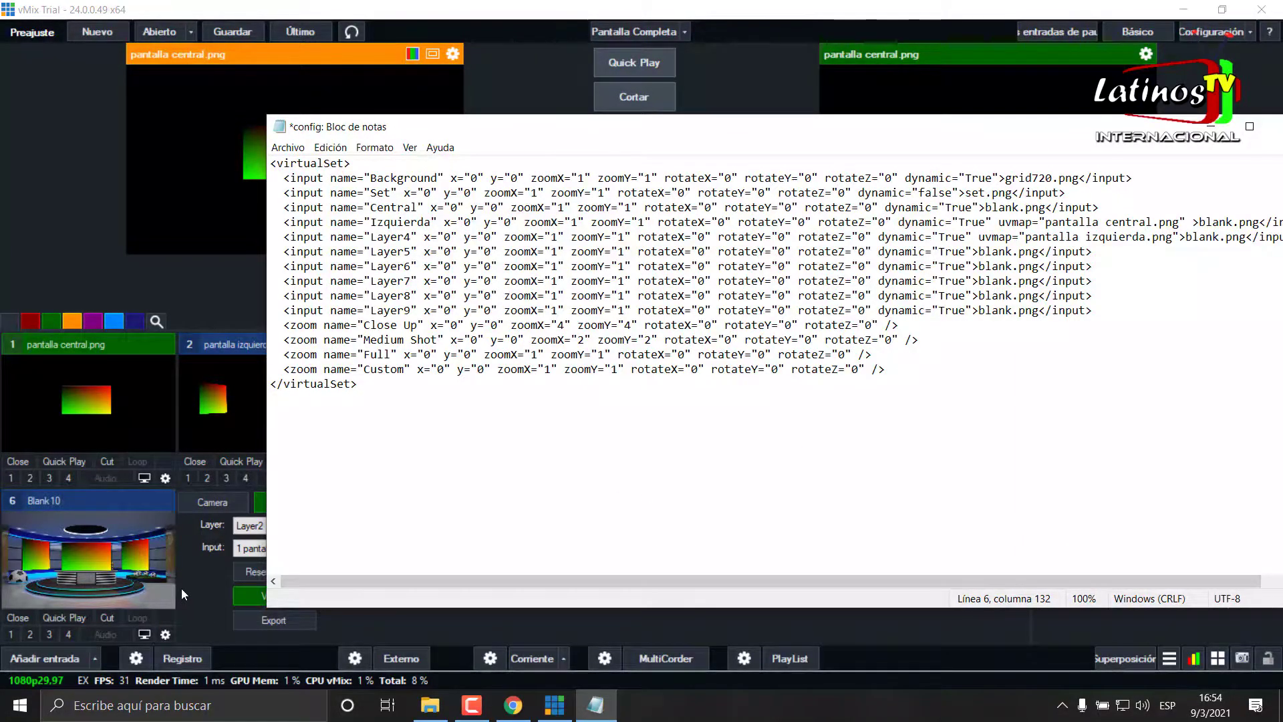
left_click(204, 566)
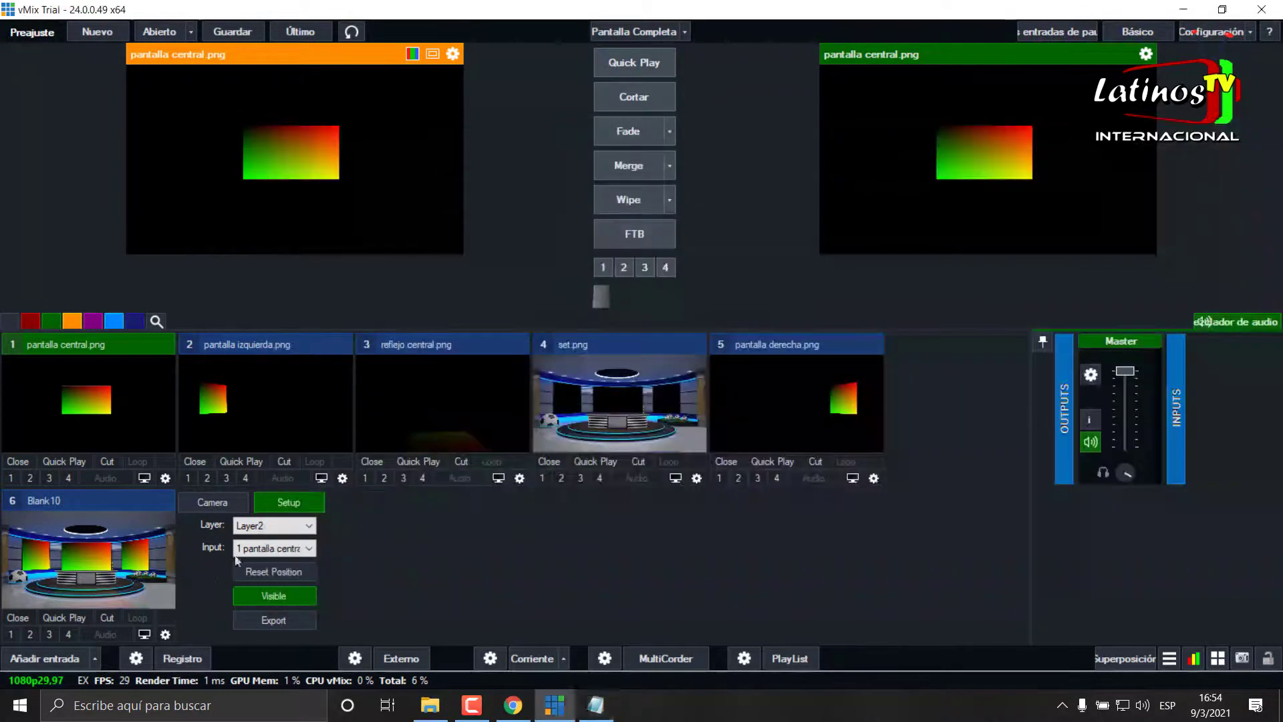
In vMix, check the layer inputs: Layer3 takes input 2, Layer4 takes input 5 (pantalla derecha.png)
left_click(308, 526)
left_click(270, 573)
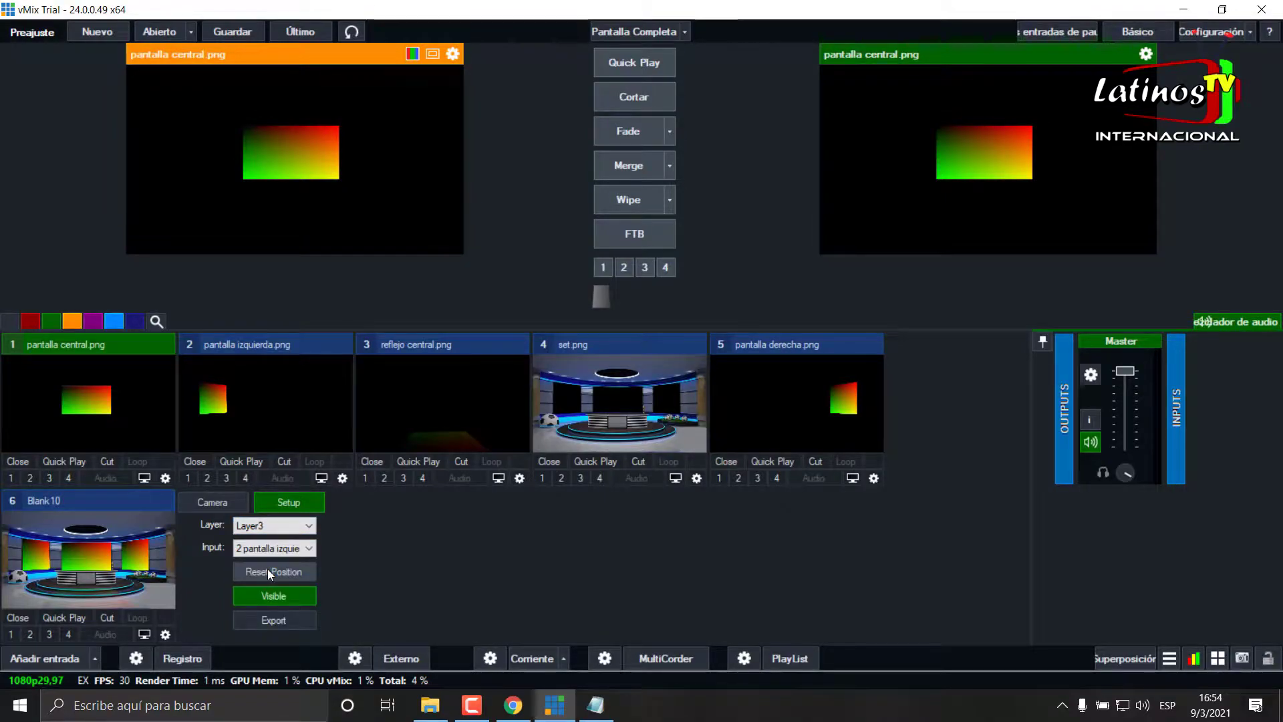
left_click(306, 528)
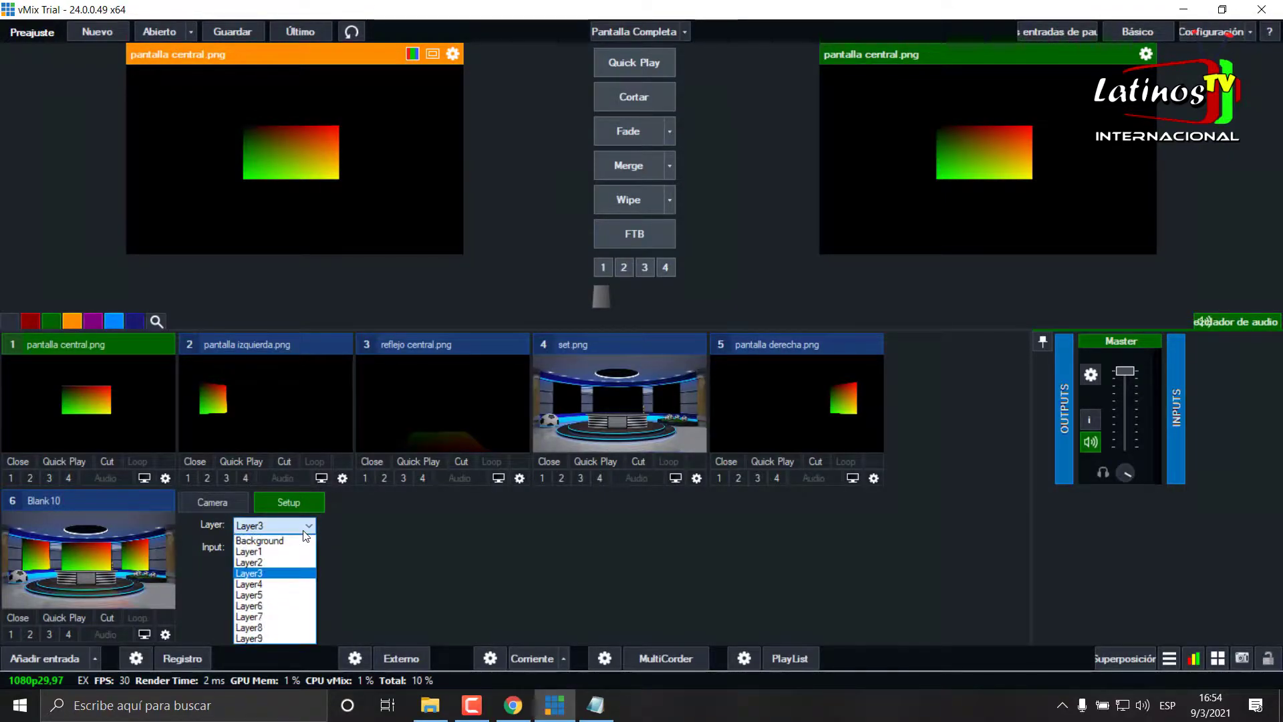
left_click(287, 584)
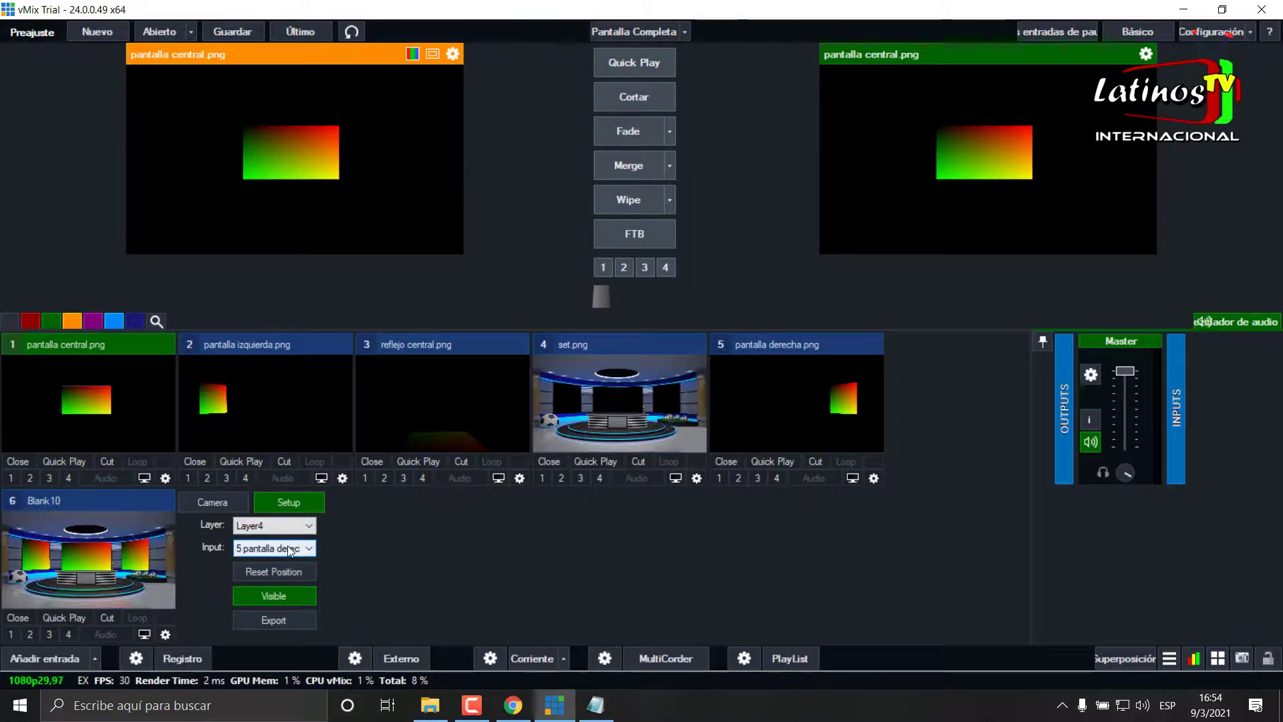
left_click(595, 705)
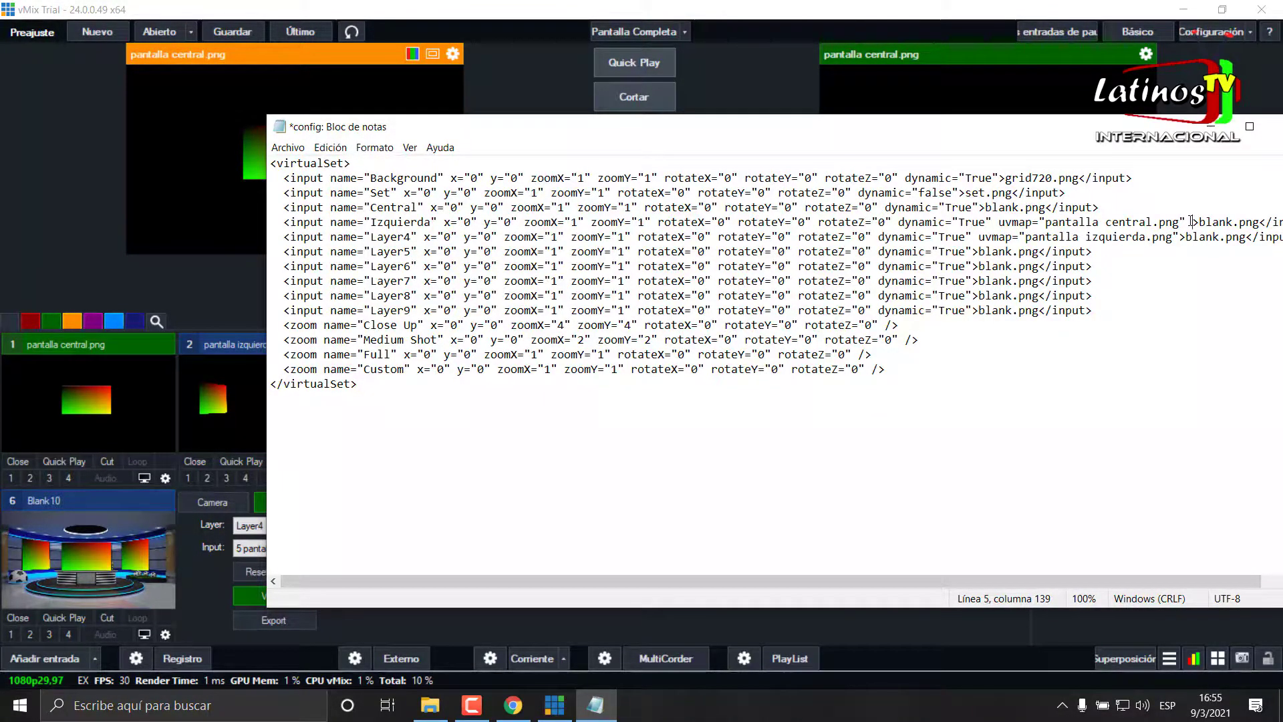
Move the uvmap attribute from the Izquierda line to before blank.png on the Central line
left_click_drag(1189, 222, 999, 225)
key("ctrl+c")
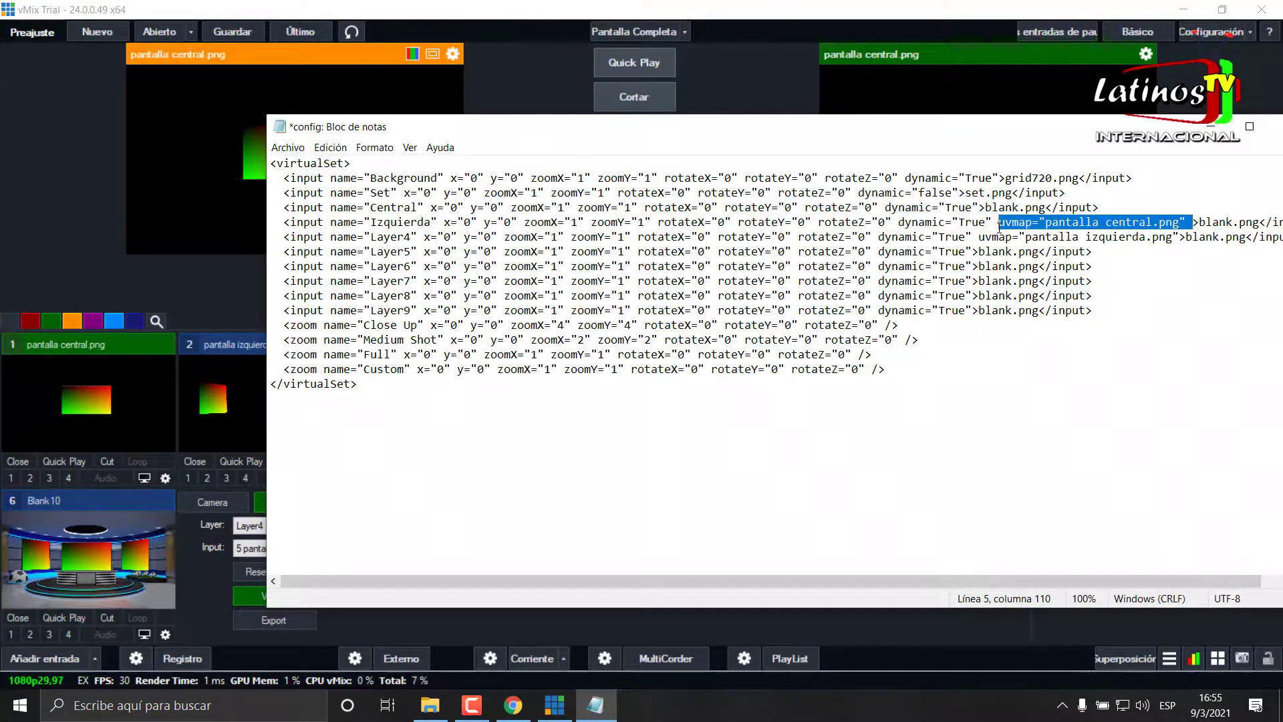
key("Delete")
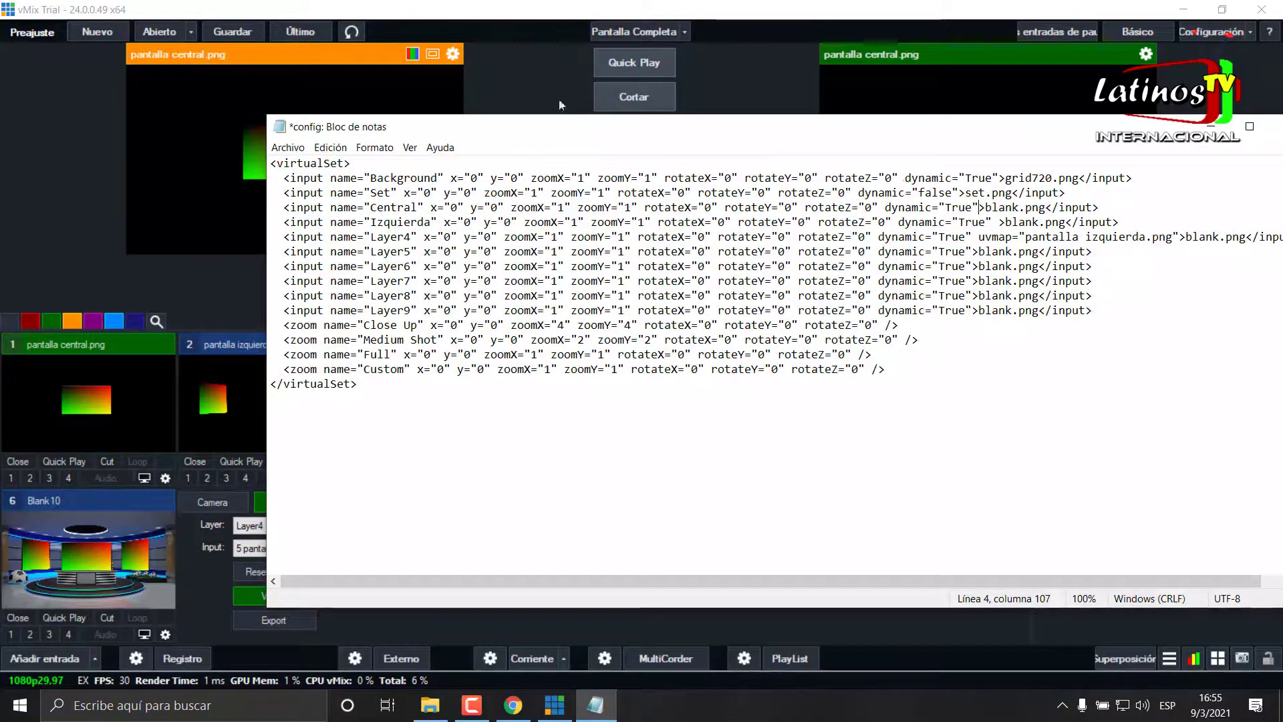
left_click(399, 208)
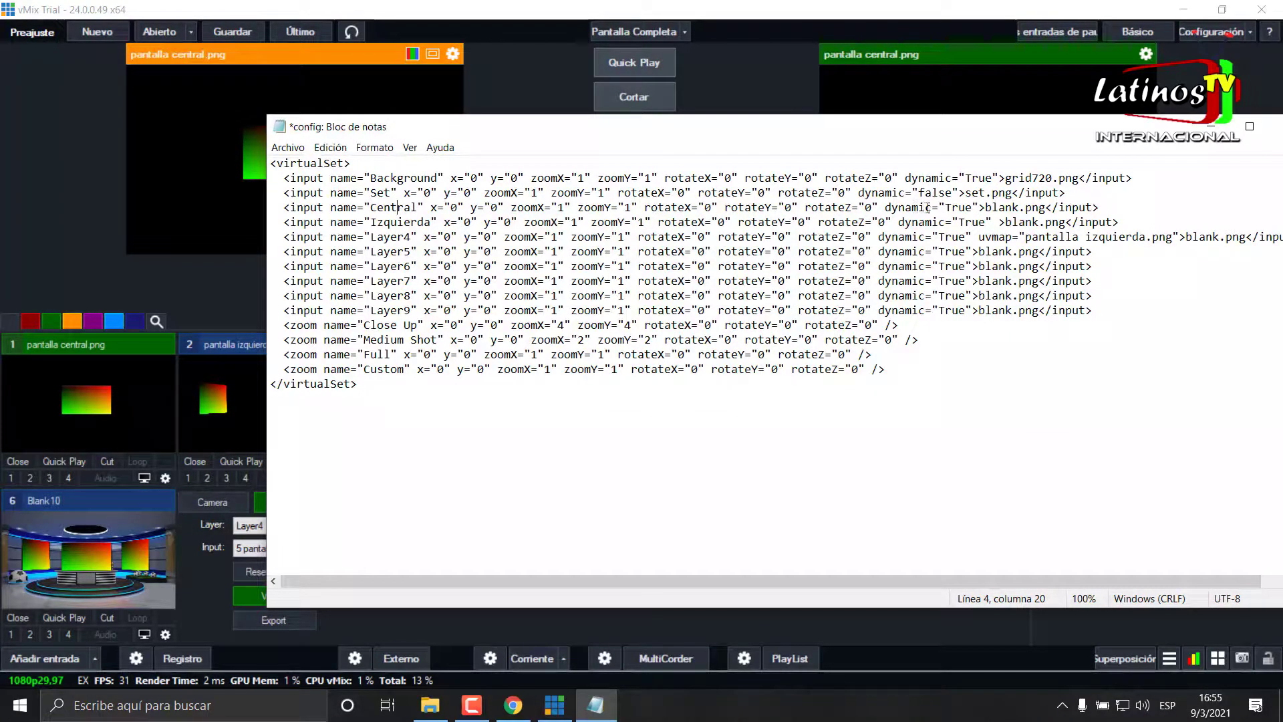
left_click(980, 207)
type("uvmap=\"pantalla central.png\"")
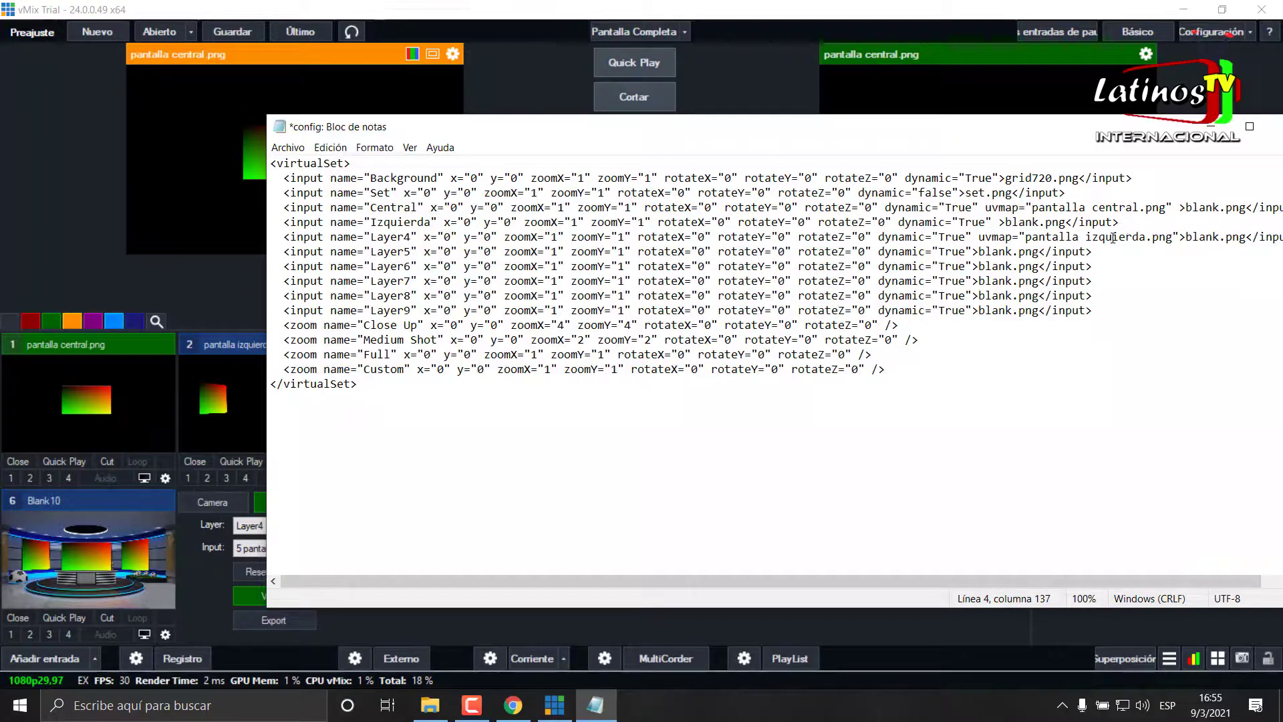
Give the Izquierda line its own uvmap="pantalla izquierda.png" before blank.png
left_click(1001, 222)
key("ctrl+v")
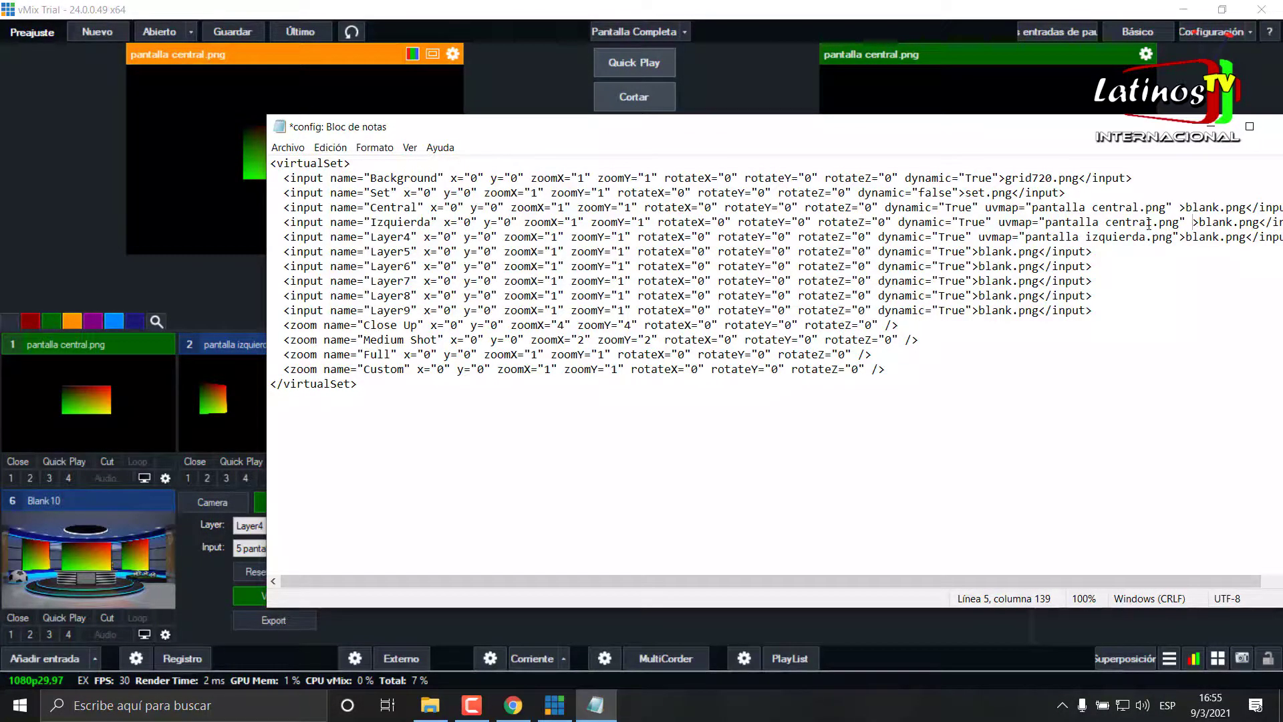
left_click_drag(1151, 222, 1114, 224)
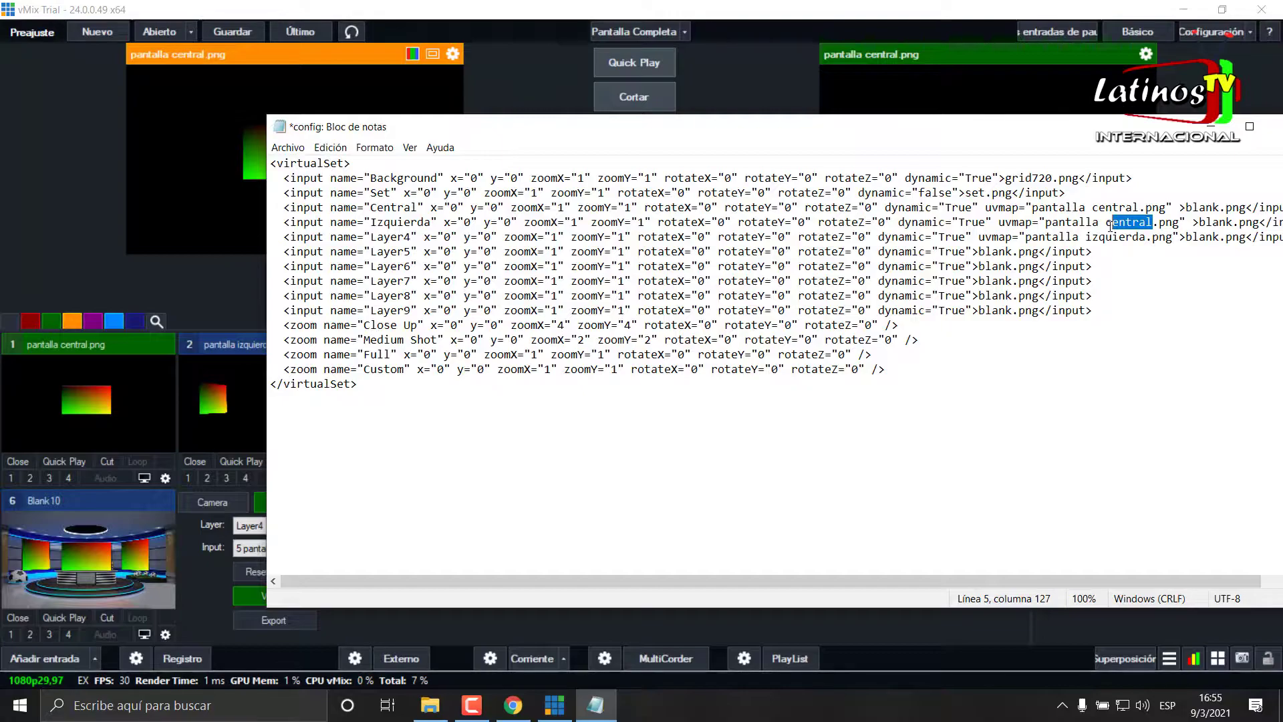
type("izquierda")
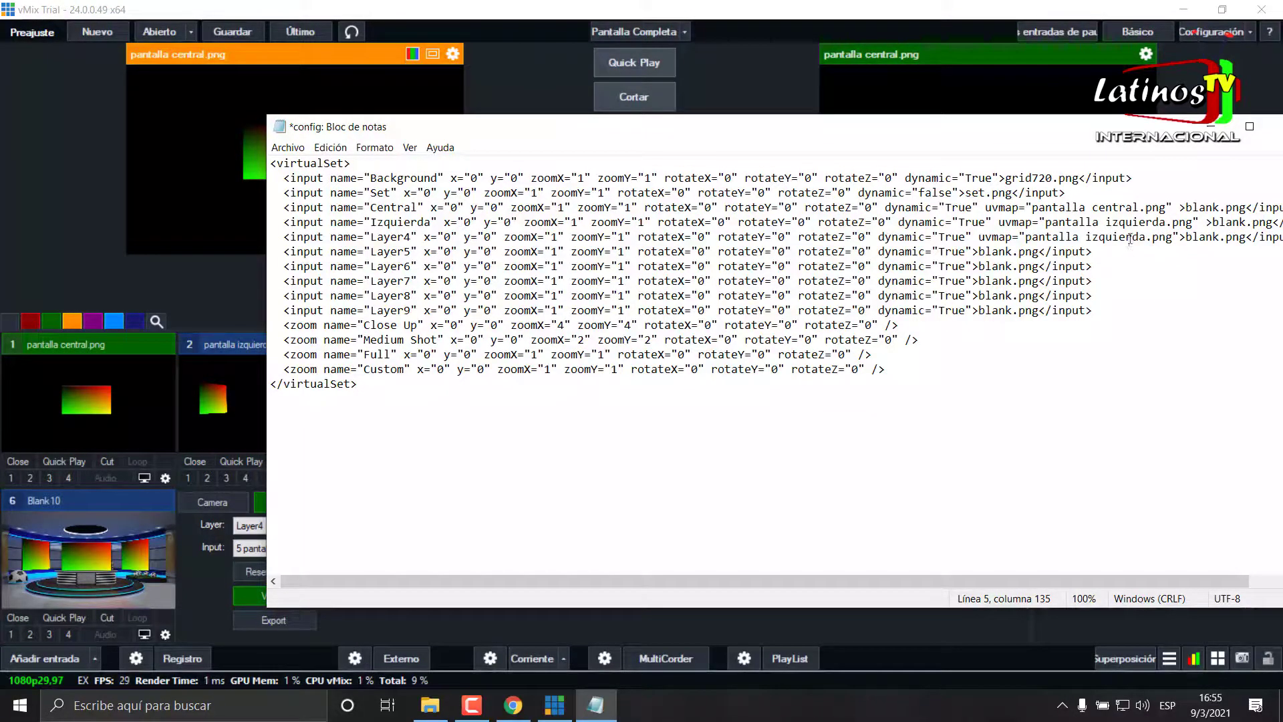
left_click_drag(1145, 237, 1085, 237)
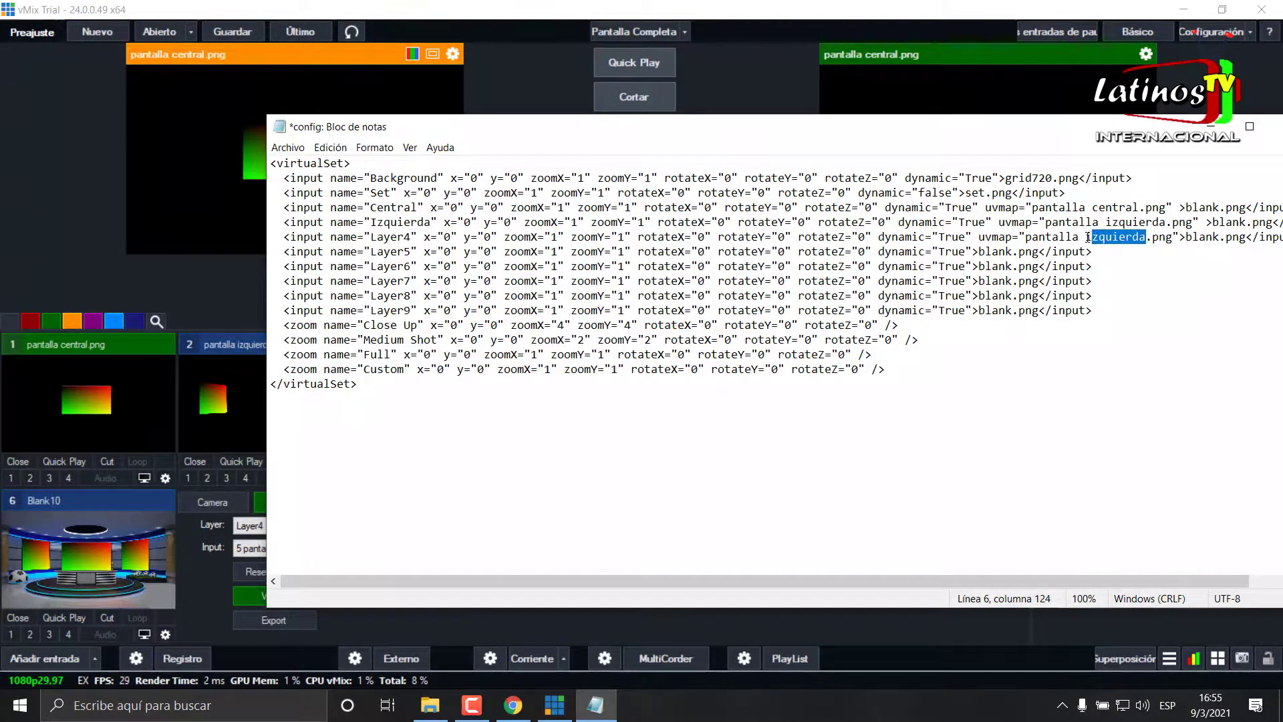
Change the Layer4 line's uvmap to pantalla derecha.png and rename it Derecha
type("derecha")
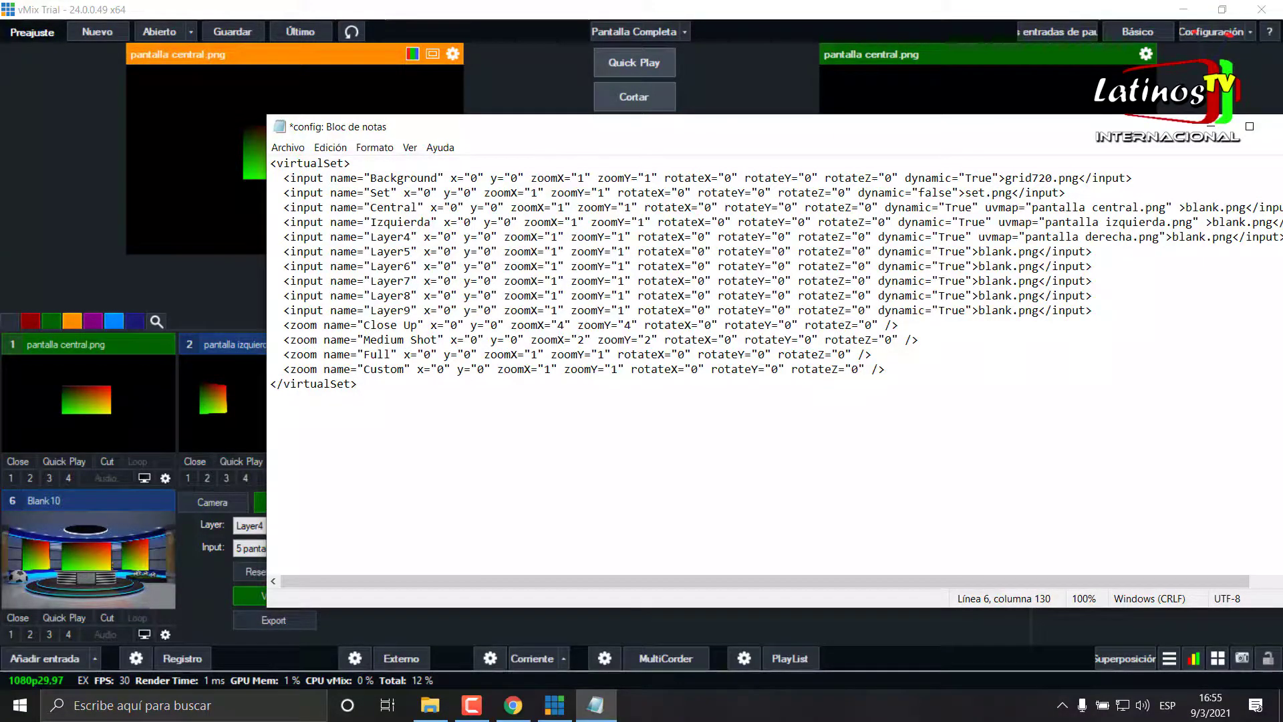
left_click(390, 238)
left_click_drag(412, 237, 372, 238)
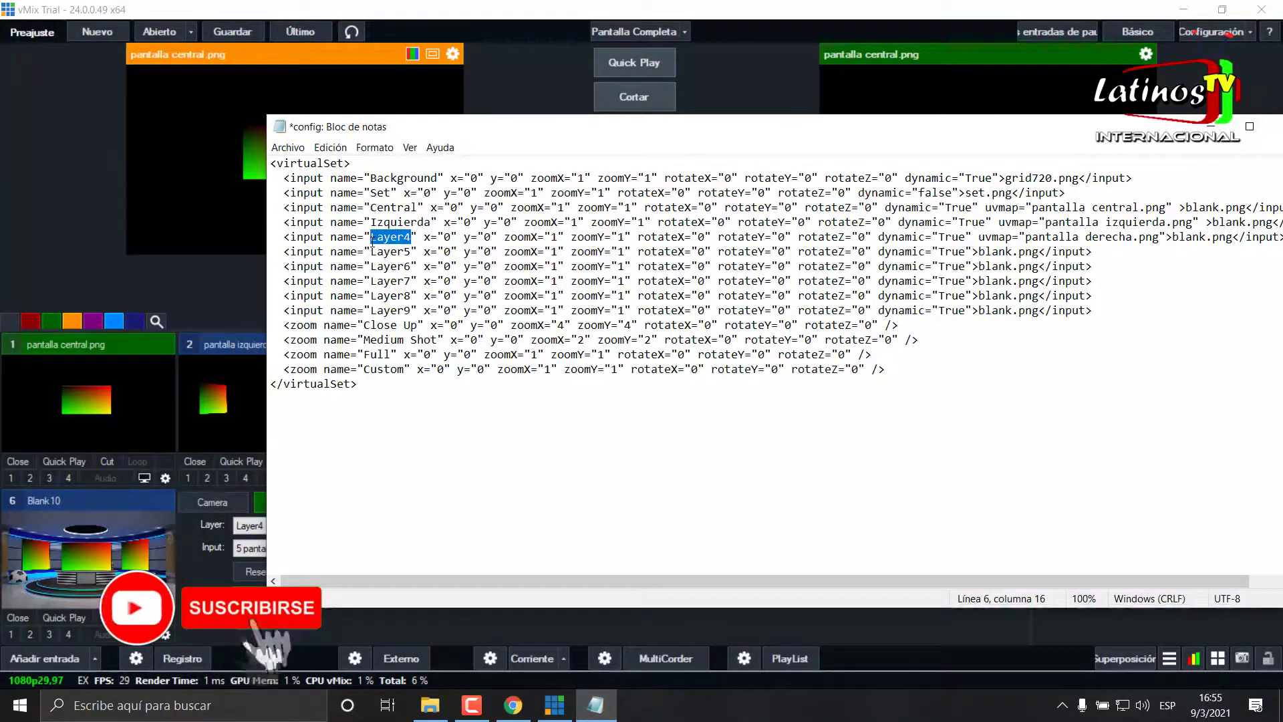
type("Dere")
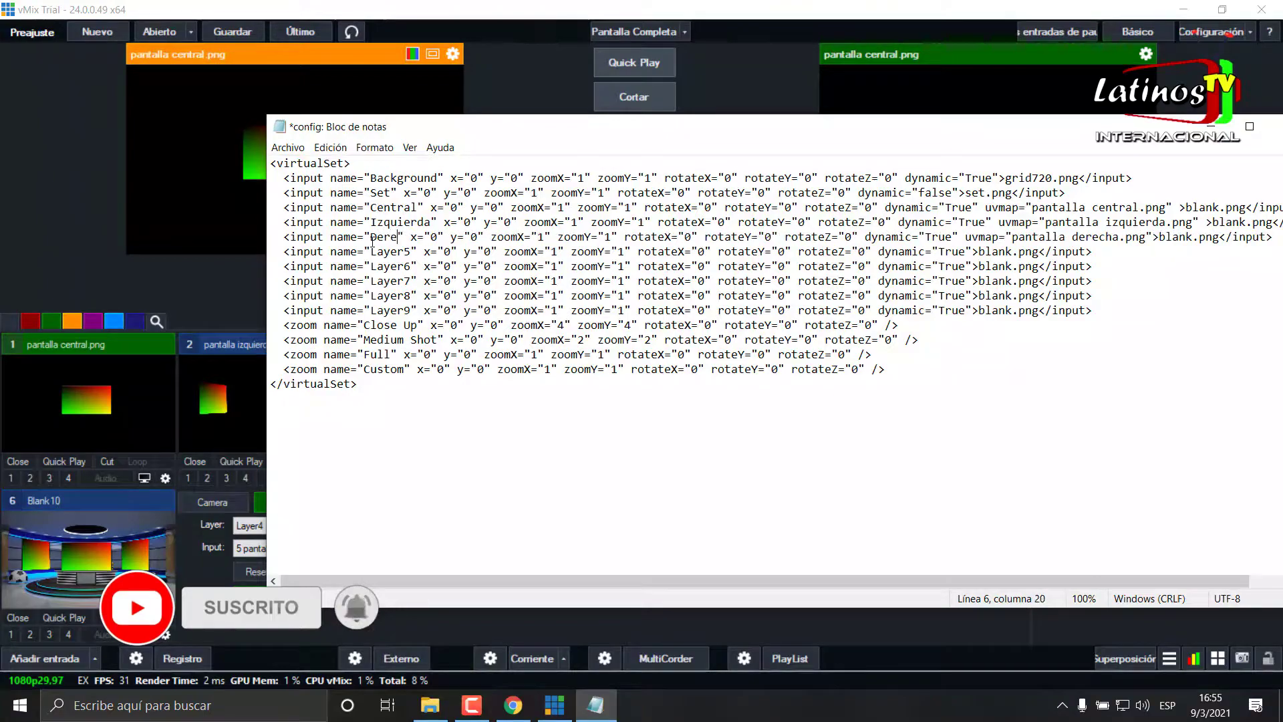
type("cha")
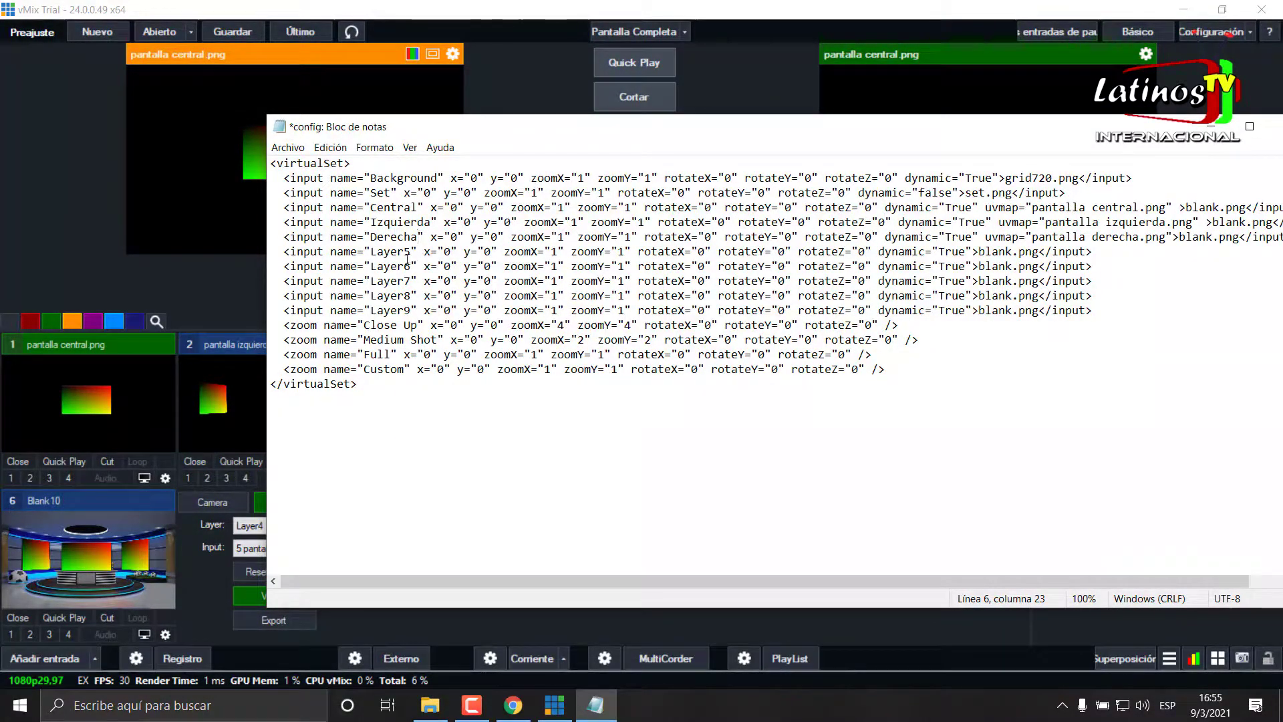
left_click(191, 566)
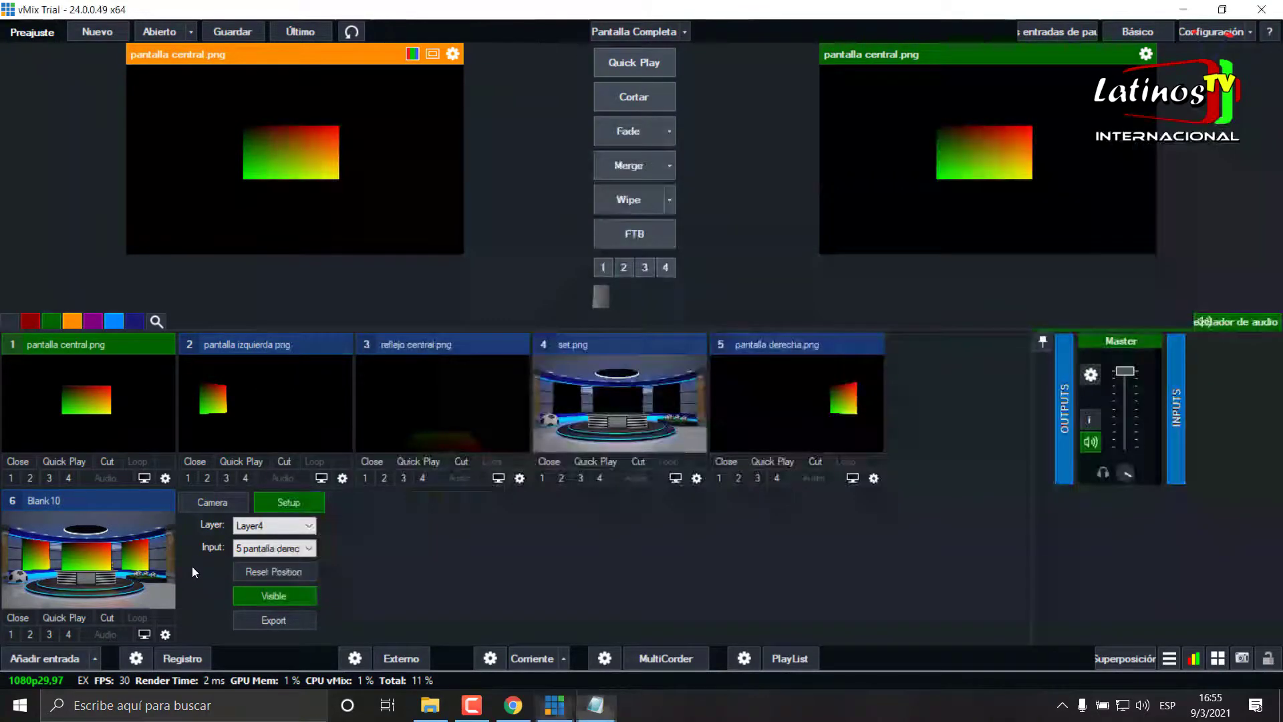
In vMix, confirm the virtual set's Layer5 is fed by input 3, reflejo central.png
left_click(293, 528)
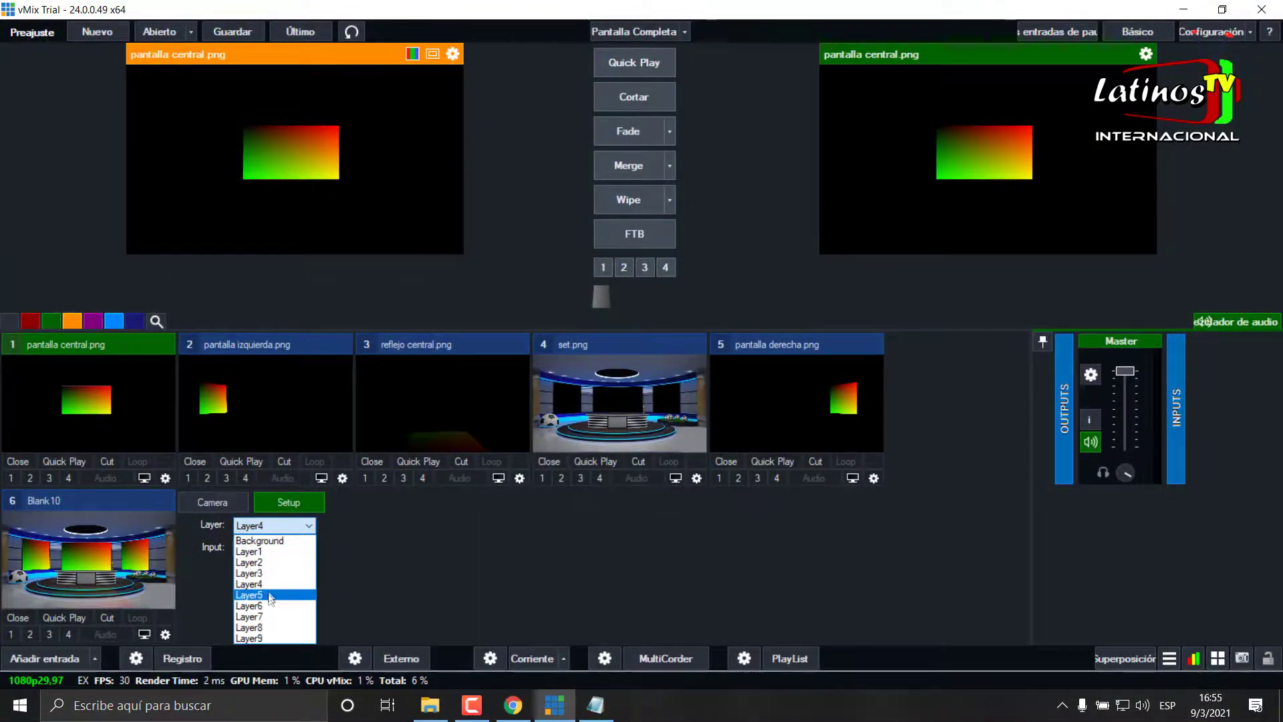
left_click(267, 595)
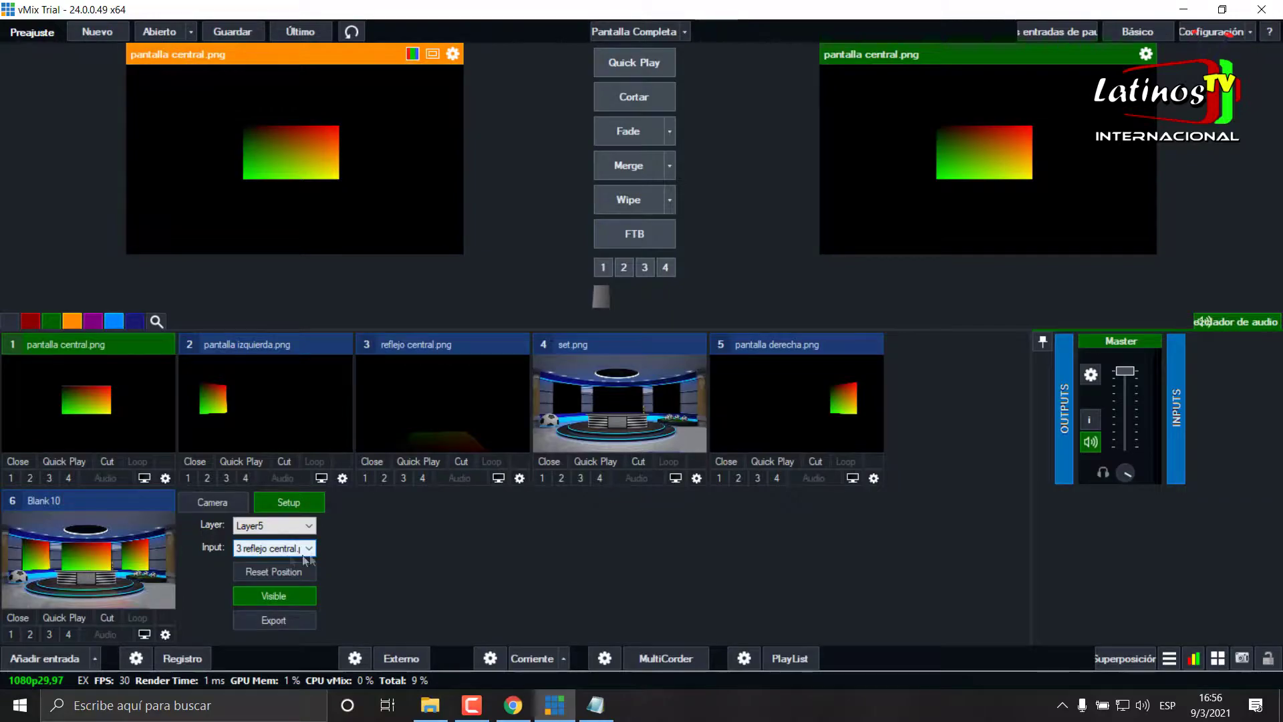
left_click(595, 705)
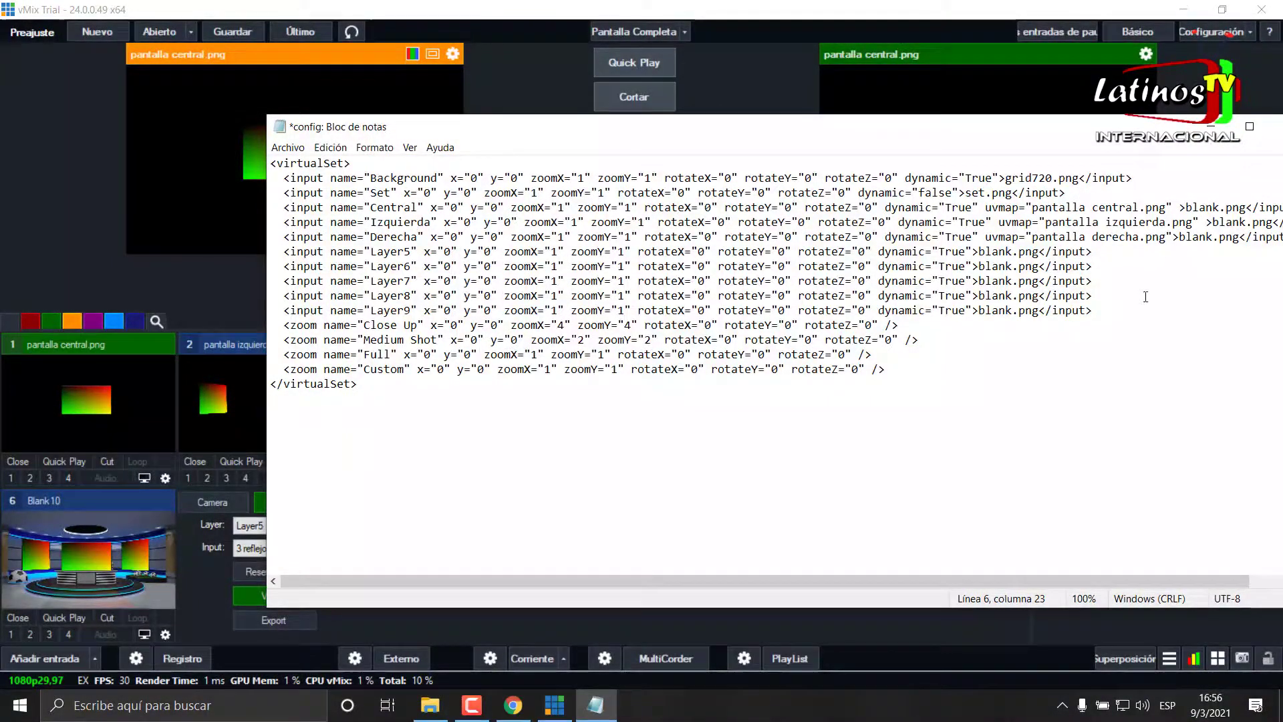
Rename the Layer5 line to Reflejo
left_click(411, 252)
left_click_drag(411, 252, 378, 252)
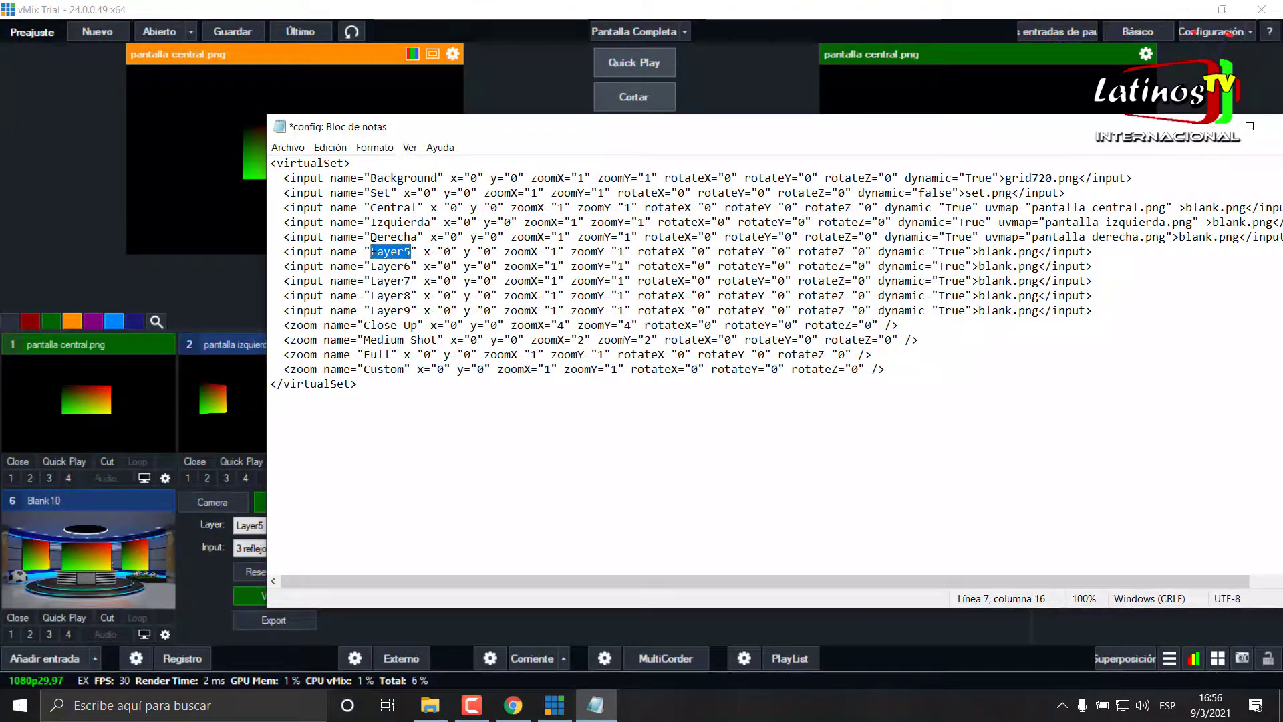
type("Reflejo")
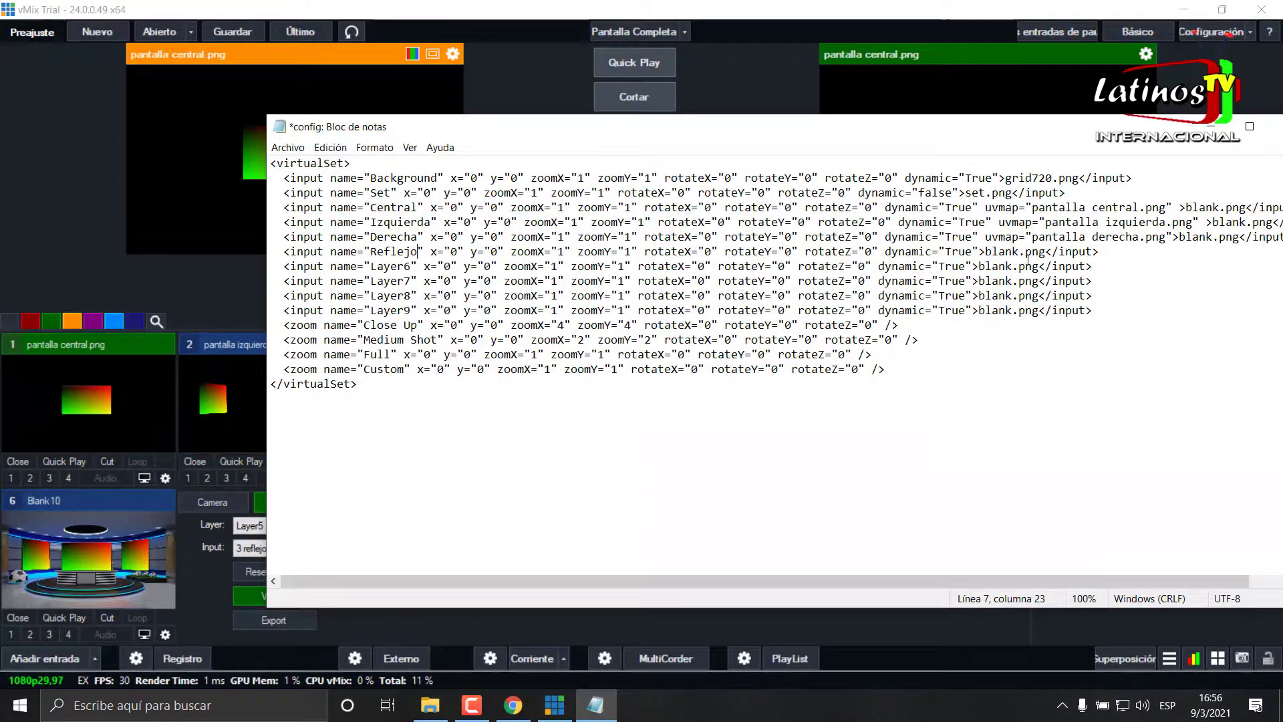
Give the Reflejo line uvmap="reflejo central.png" before blank.png
left_click(978, 251)
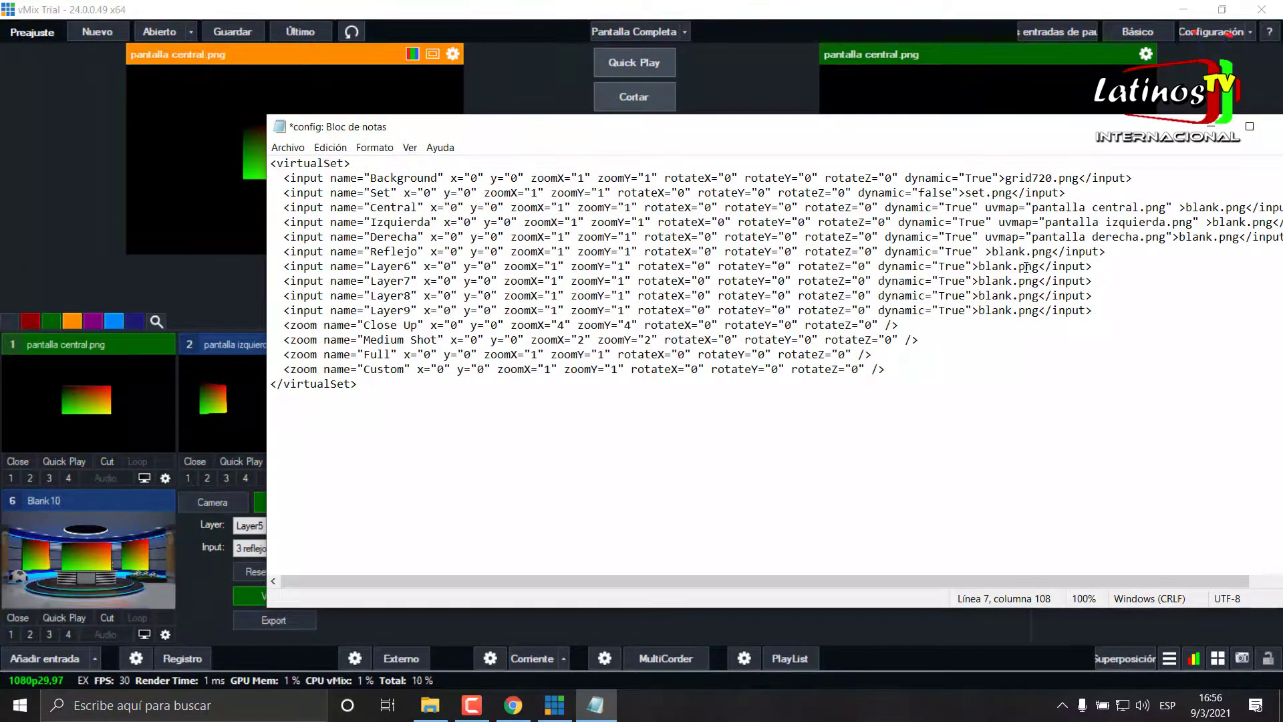
type("uvmap=\"pantalla central.png\"")
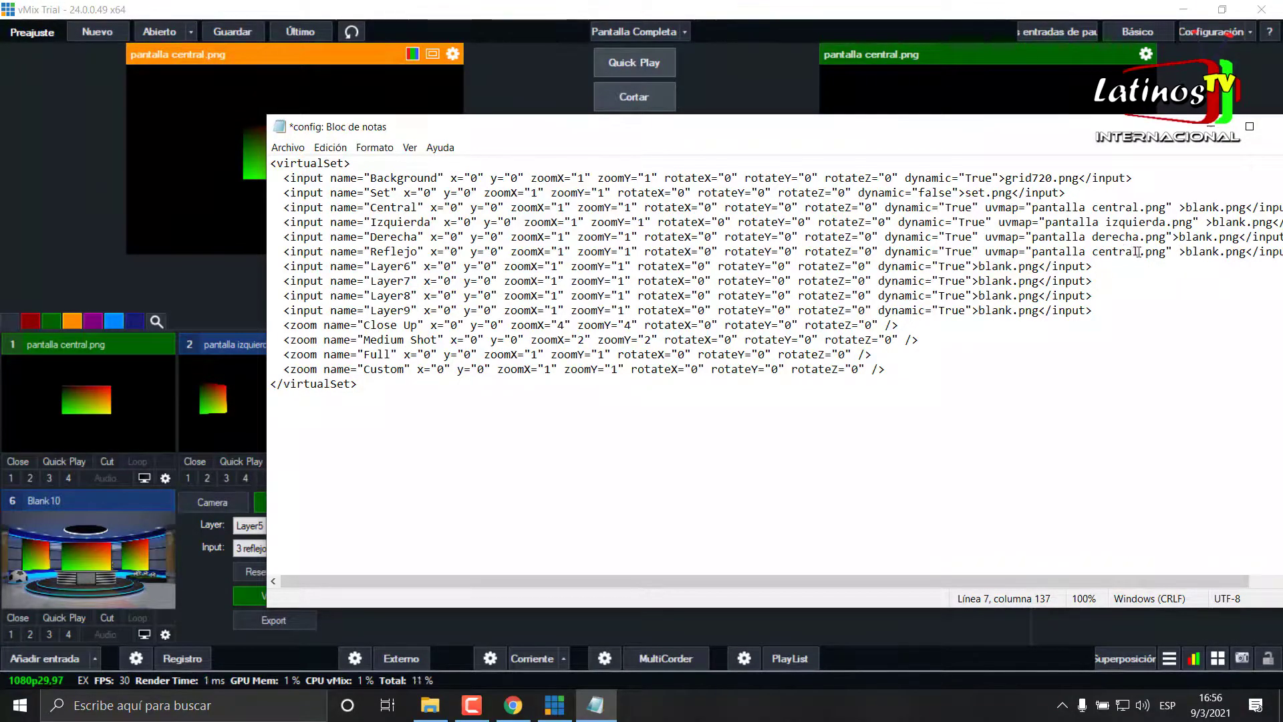
left_click_drag(1139, 252, 1040, 252)
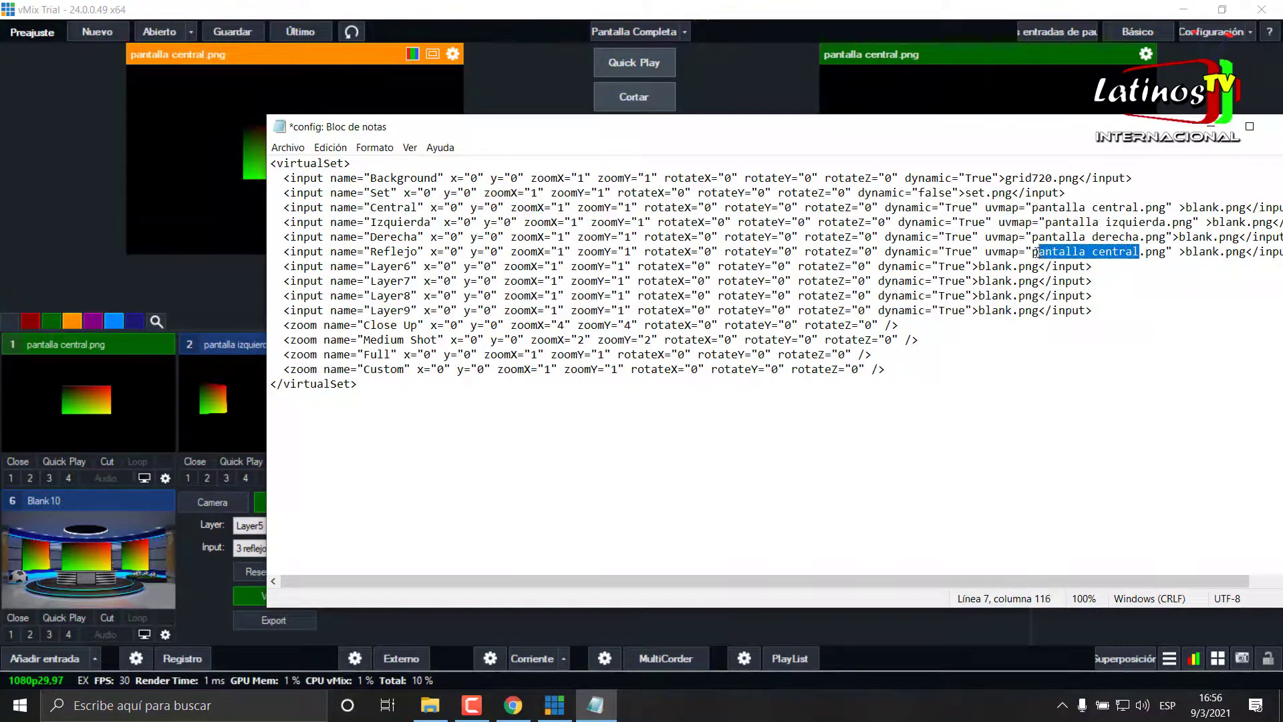
type("refle")
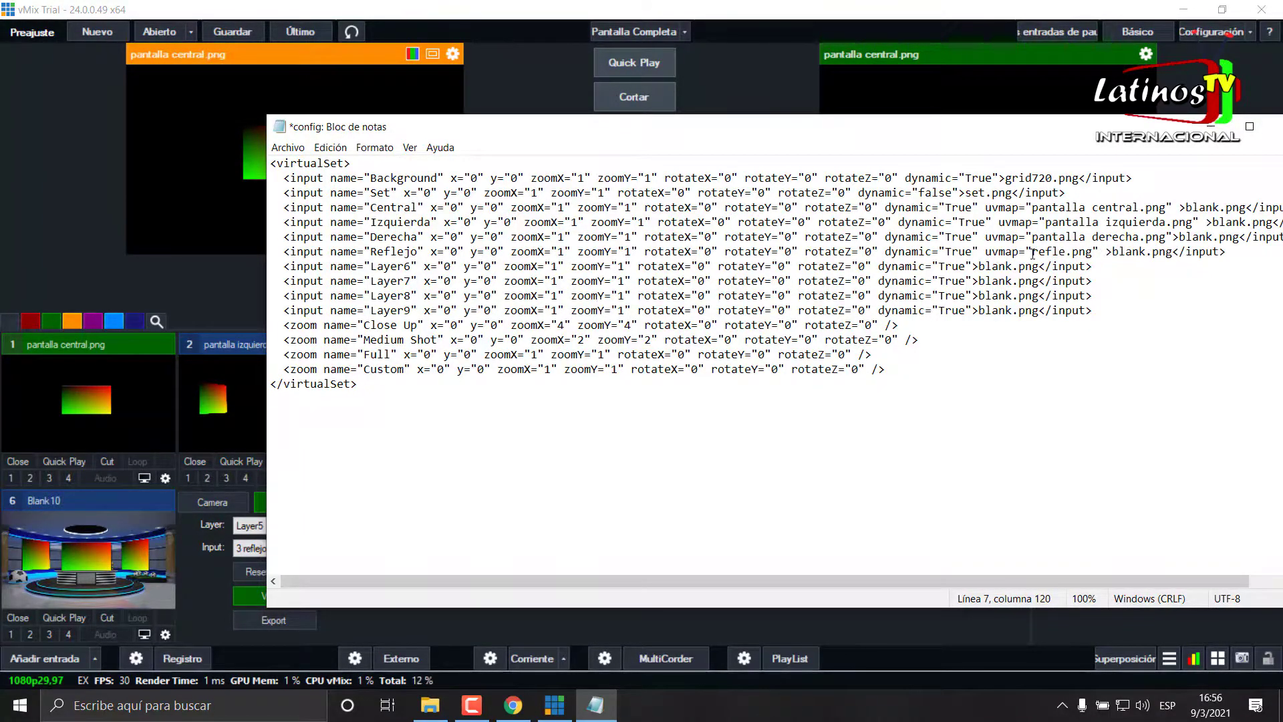
type("jo")
left_click(430, 705)
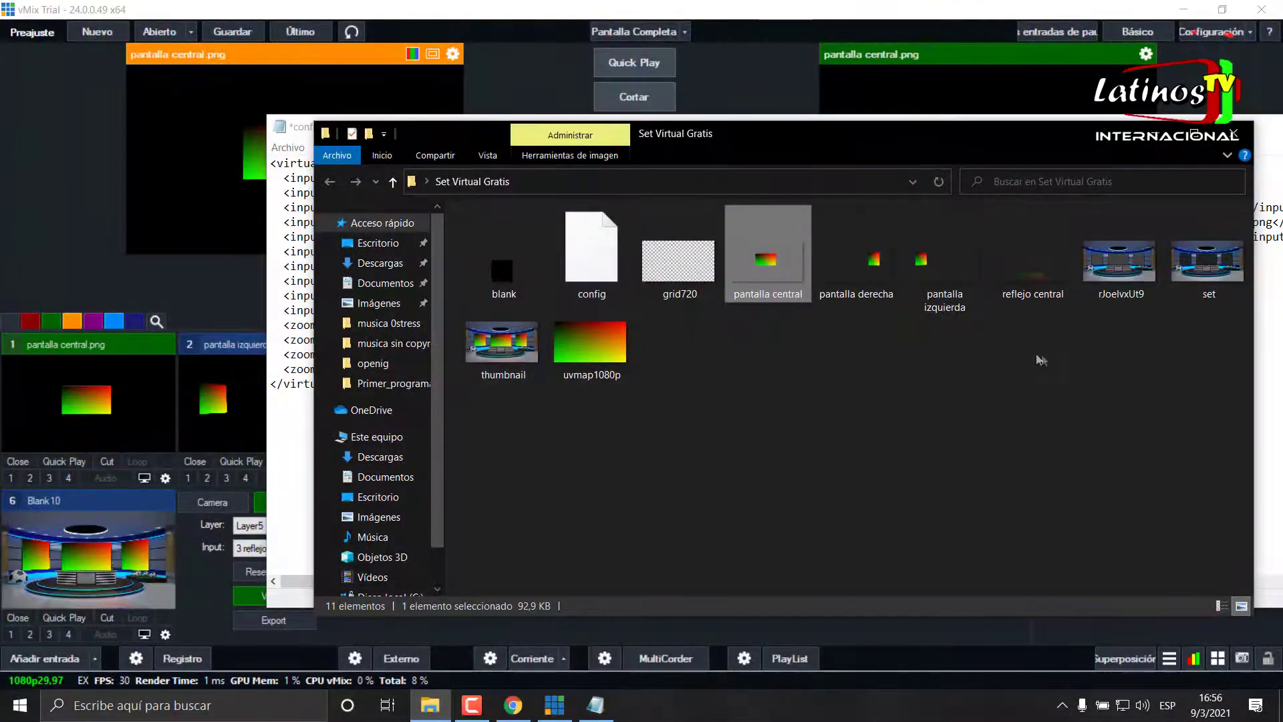
left_click(595, 705)
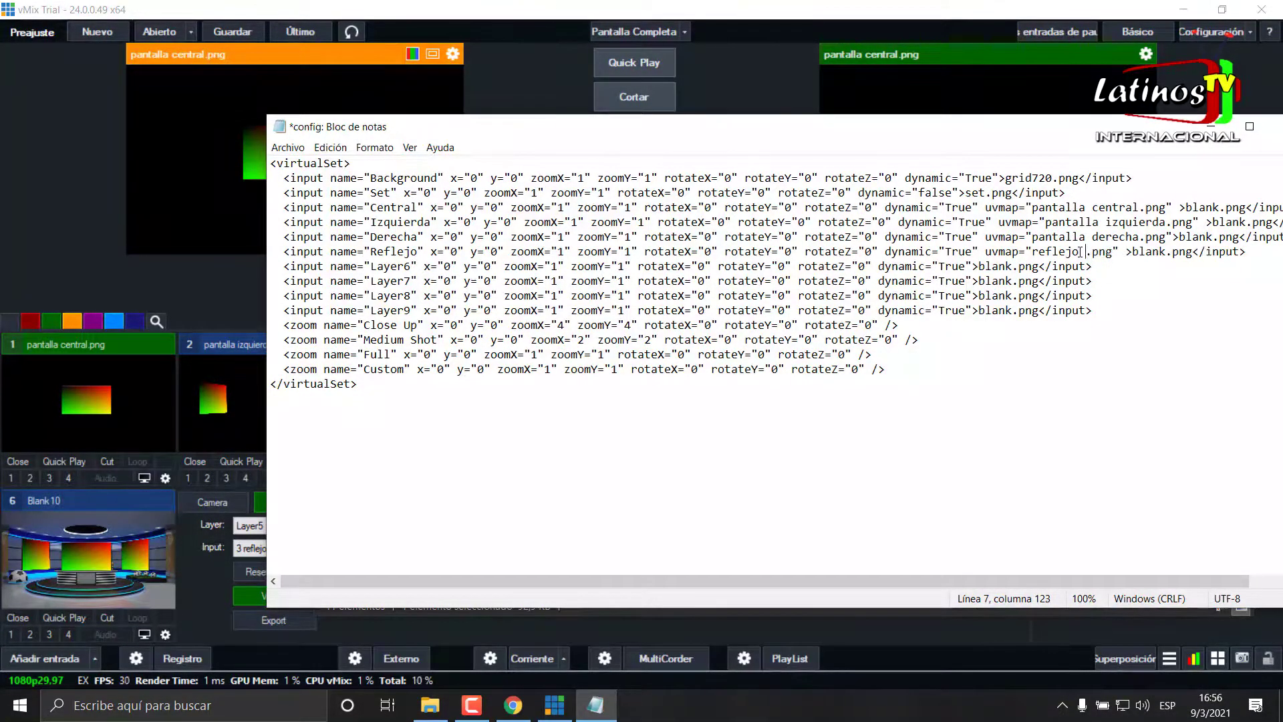
type("centr")
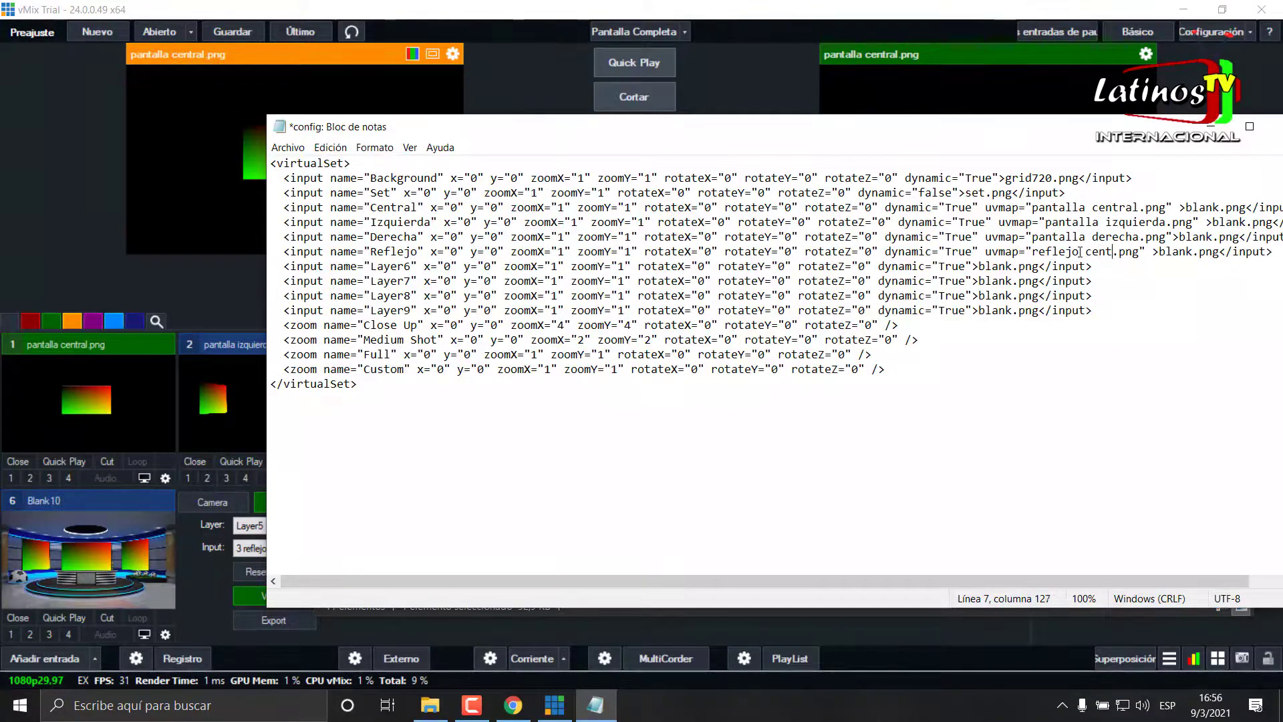
type("al")
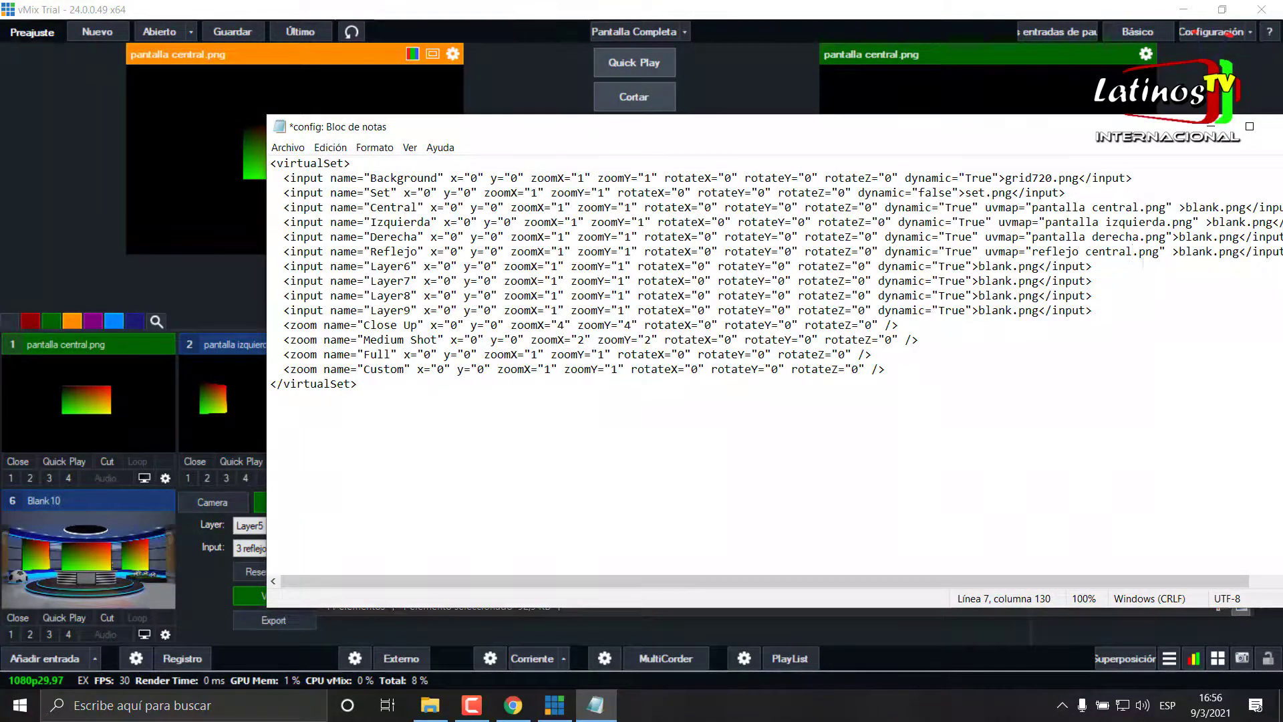
Save the config file through Archivo > Guardar
left_click(287, 147)
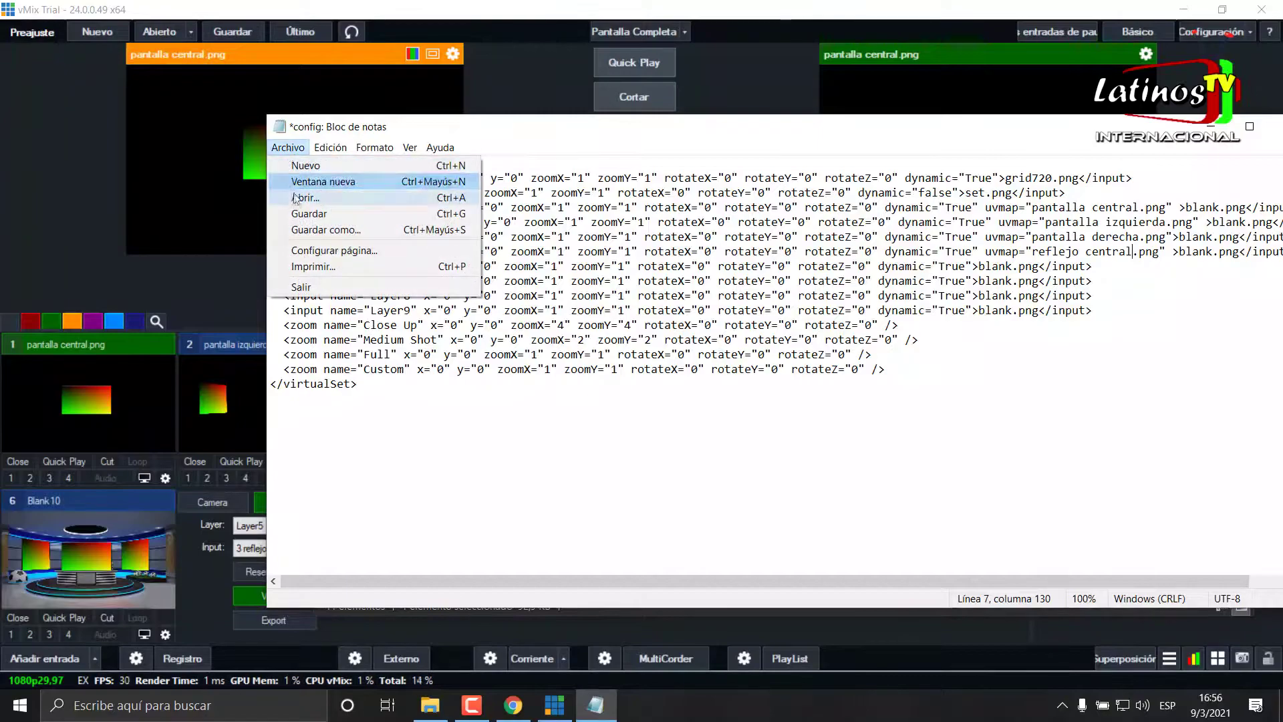
left_click(316, 220)
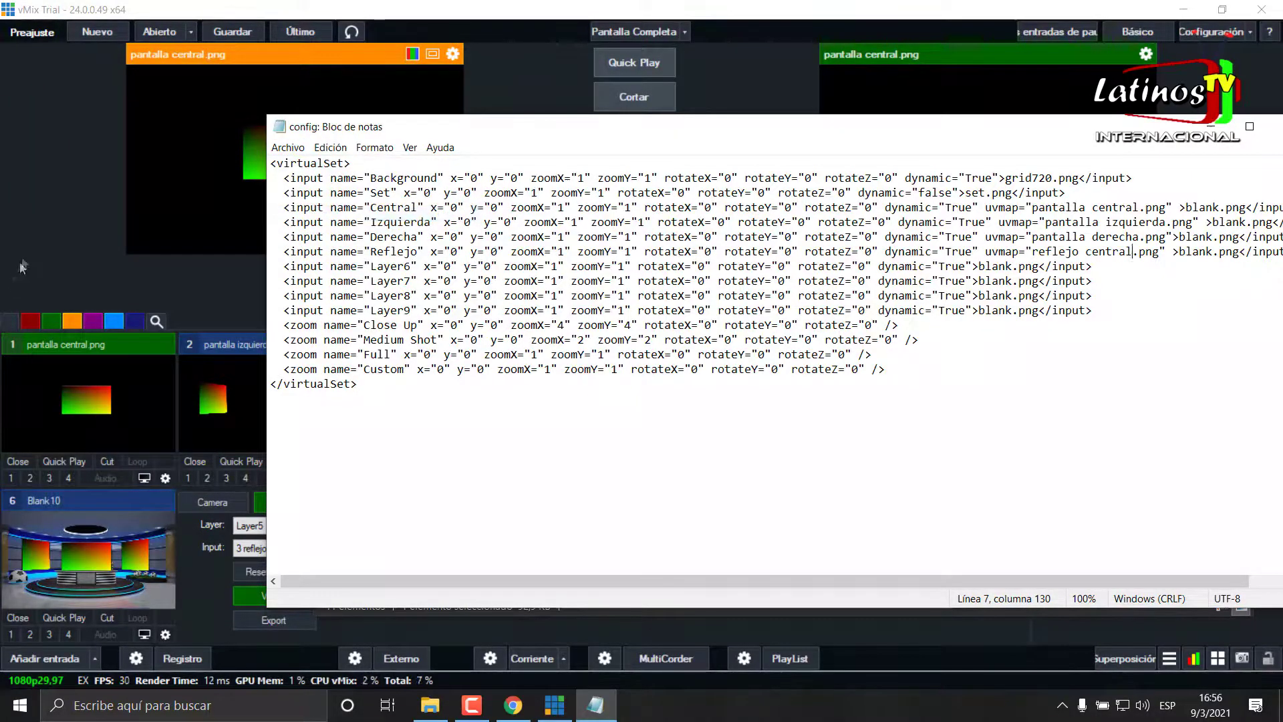
left_click(24, 255)
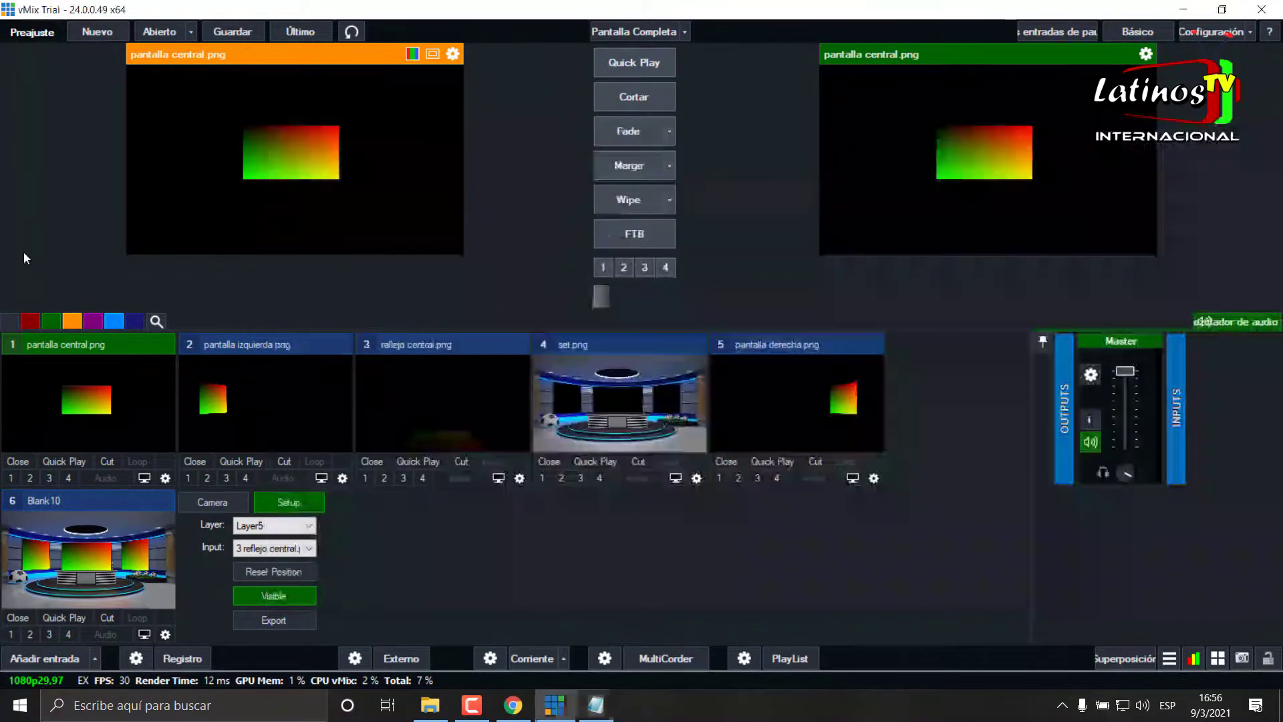
Add input 7 as a Set Virtual input loaded from the Set Virtual Gratis folder
left_click(19, 661)
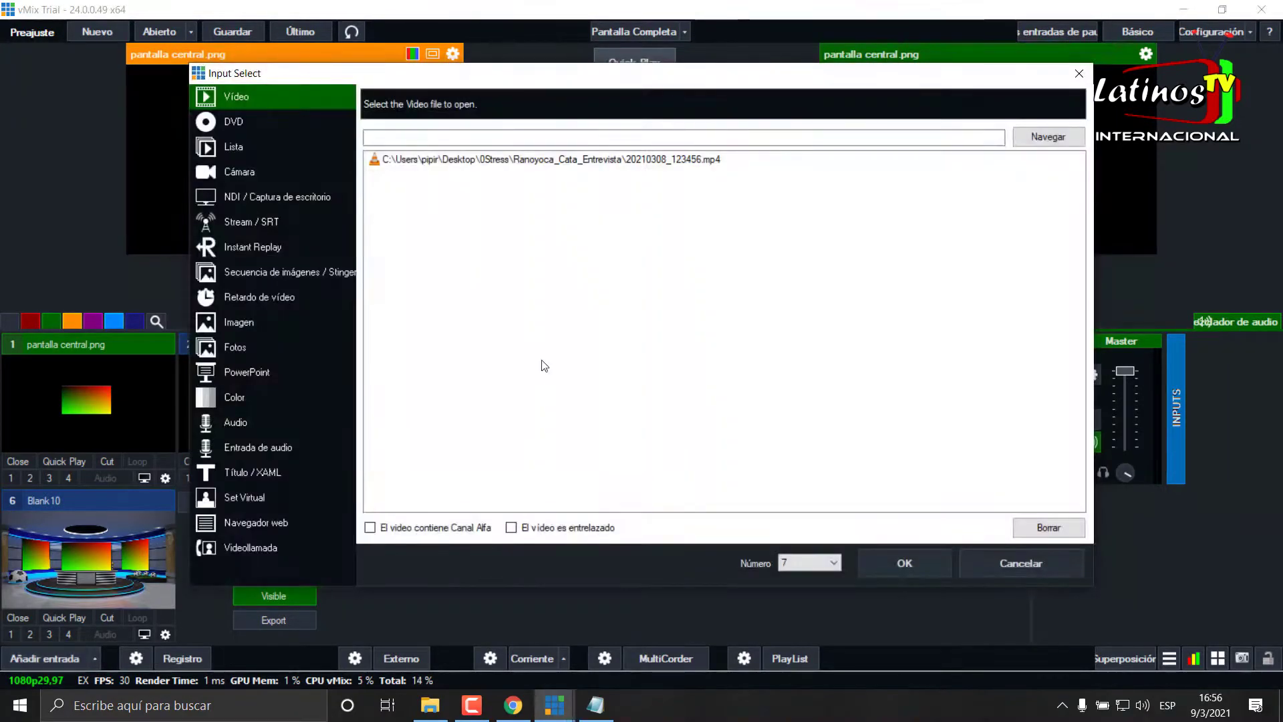
left_click(246, 501)
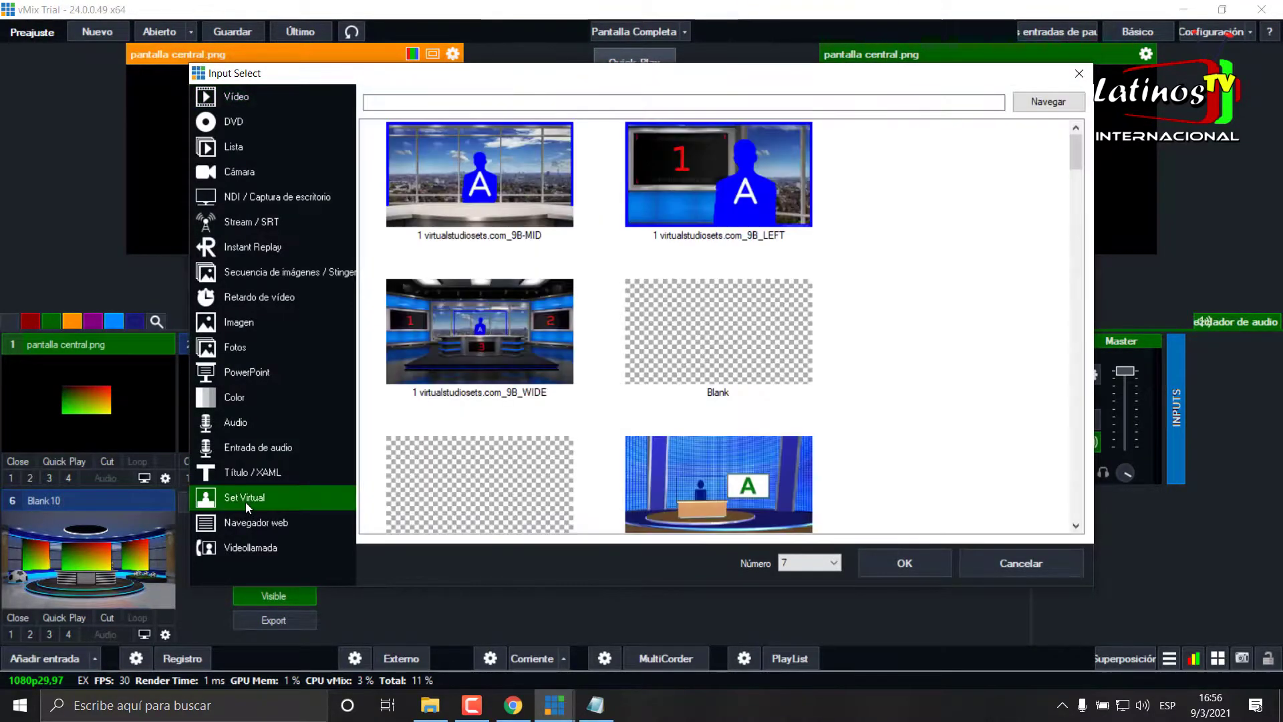
left_click(1042, 104)
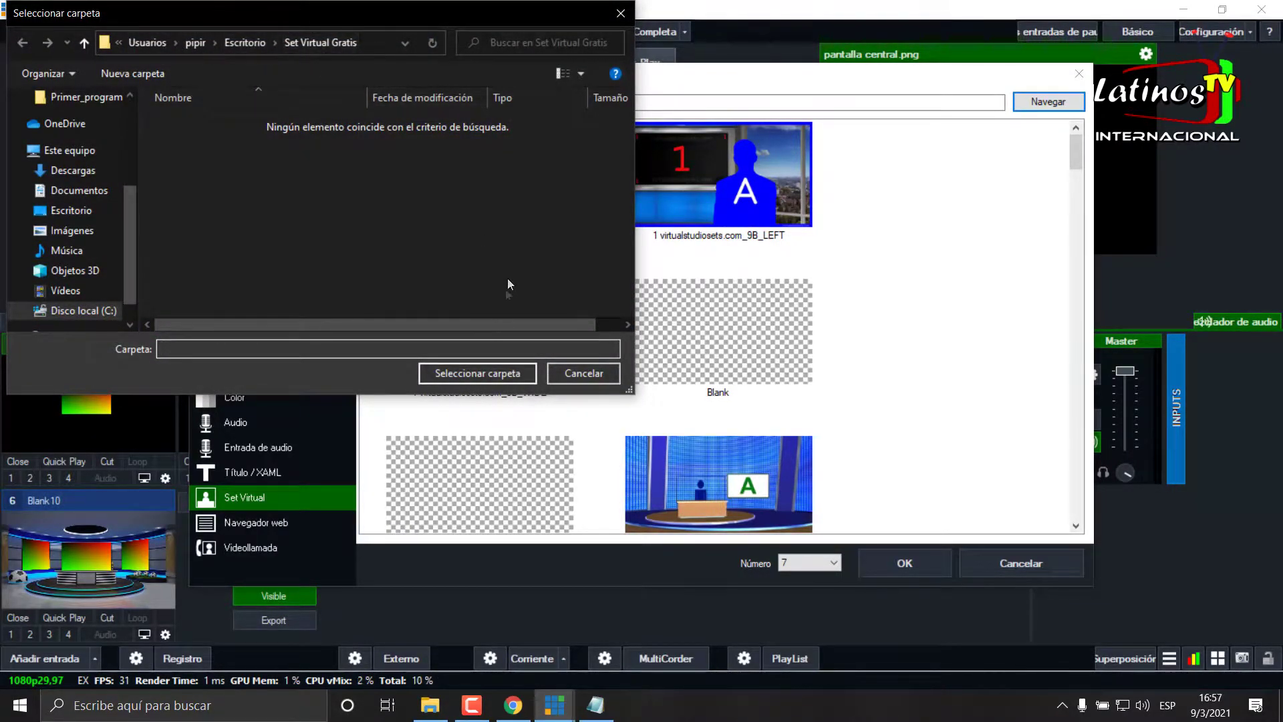
left_click(488, 372)
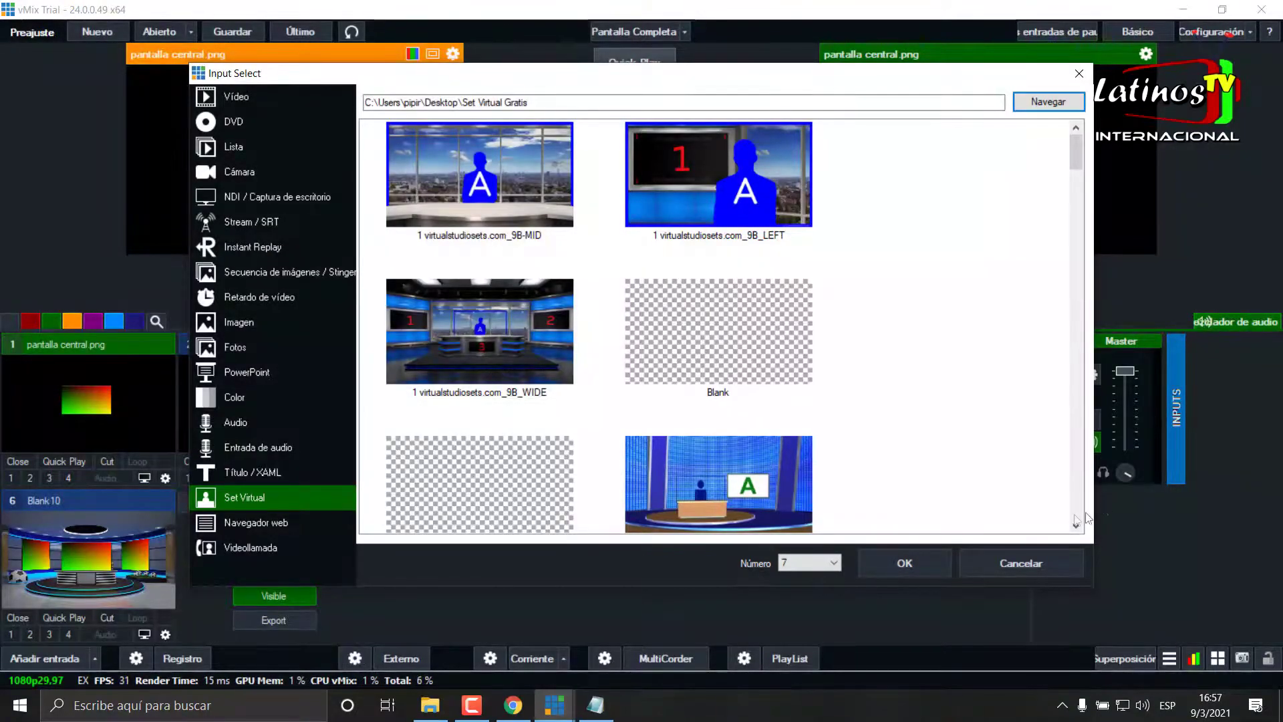
left_click(906, 567)
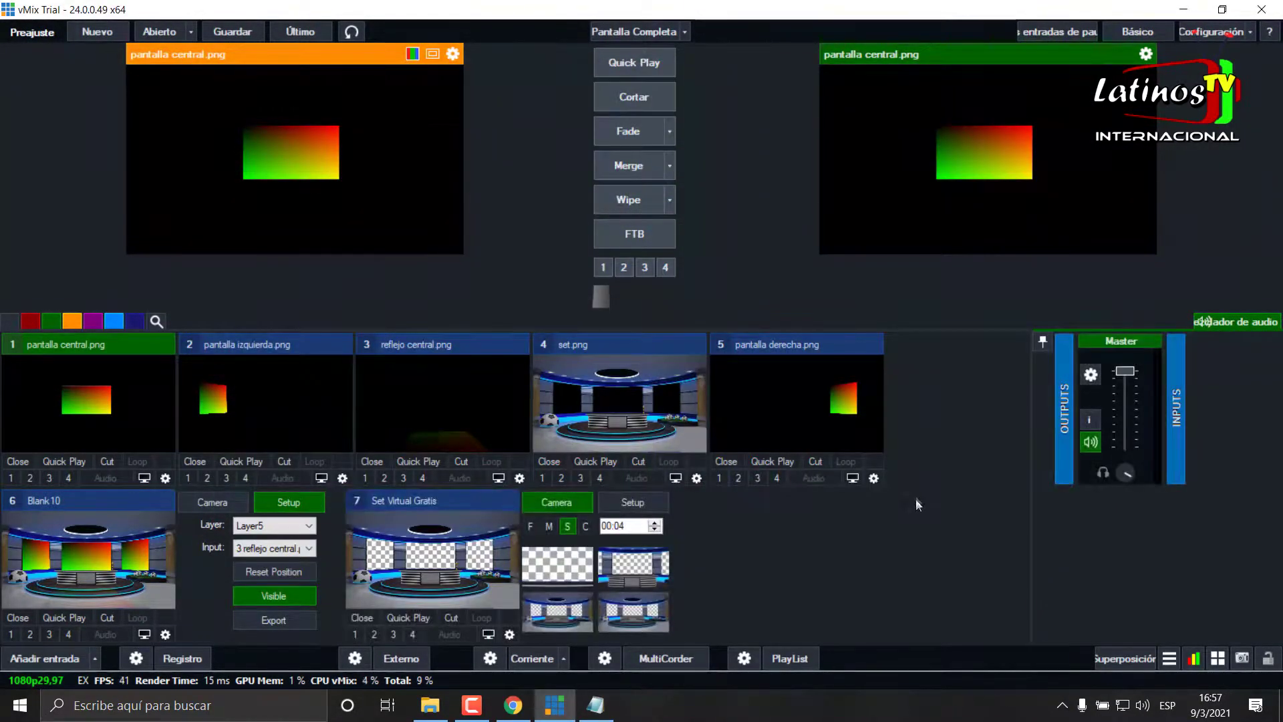
Set input 7's virtual set layer to Central, leaving its source at None
left_click(628, 499)
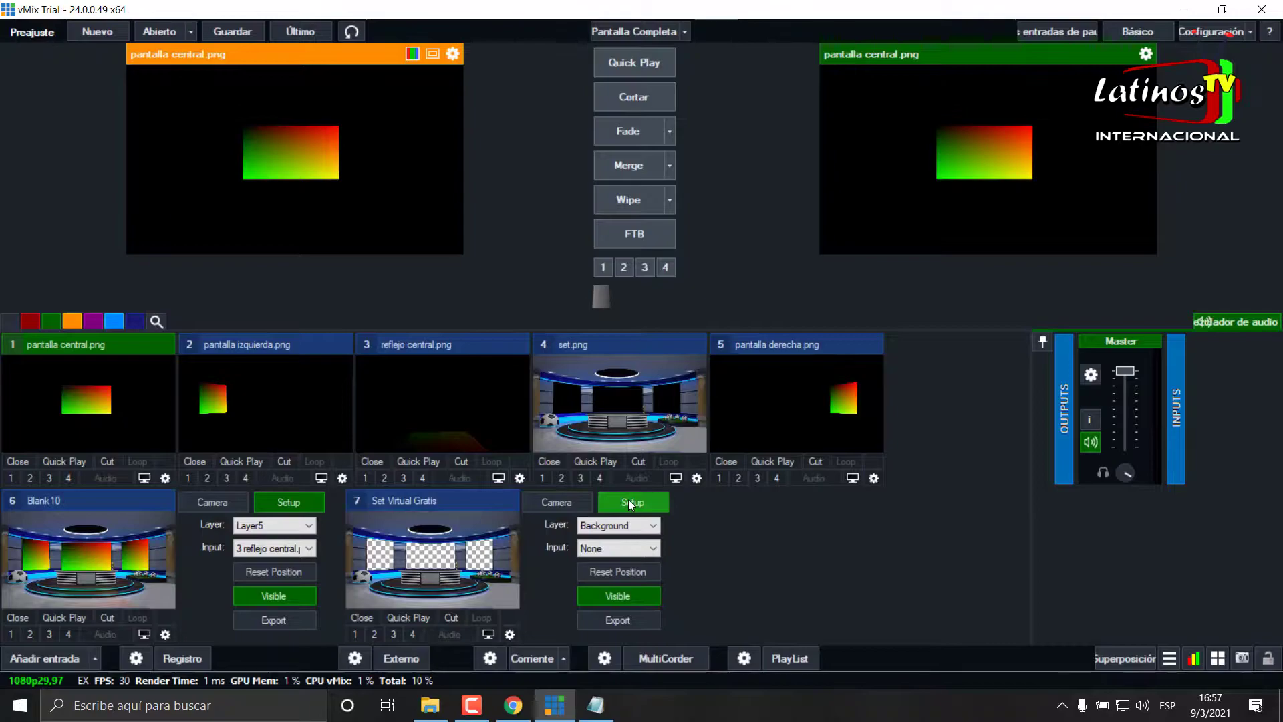
left_click(635, 528)
left_click(635, 527)
left_click(632, 527)
left_click(591, 550)
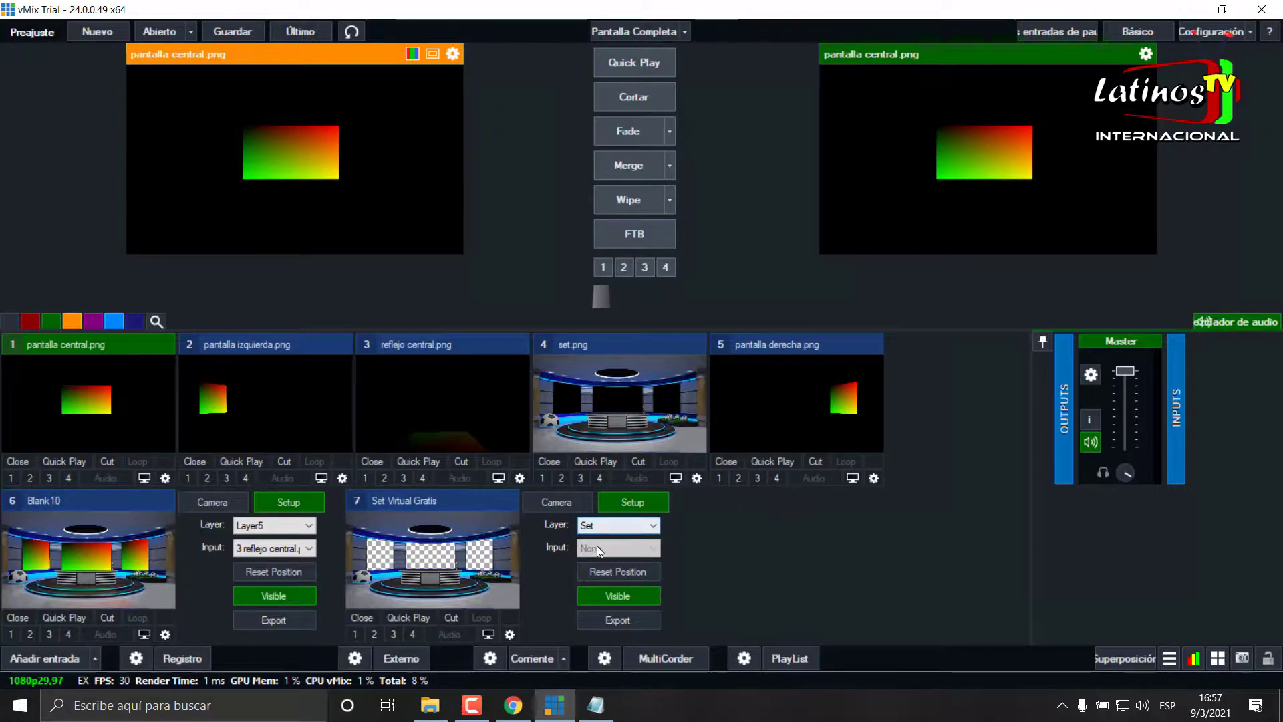
left_click(600, 531)
left_click(635, 547)
left_click(635, 526)
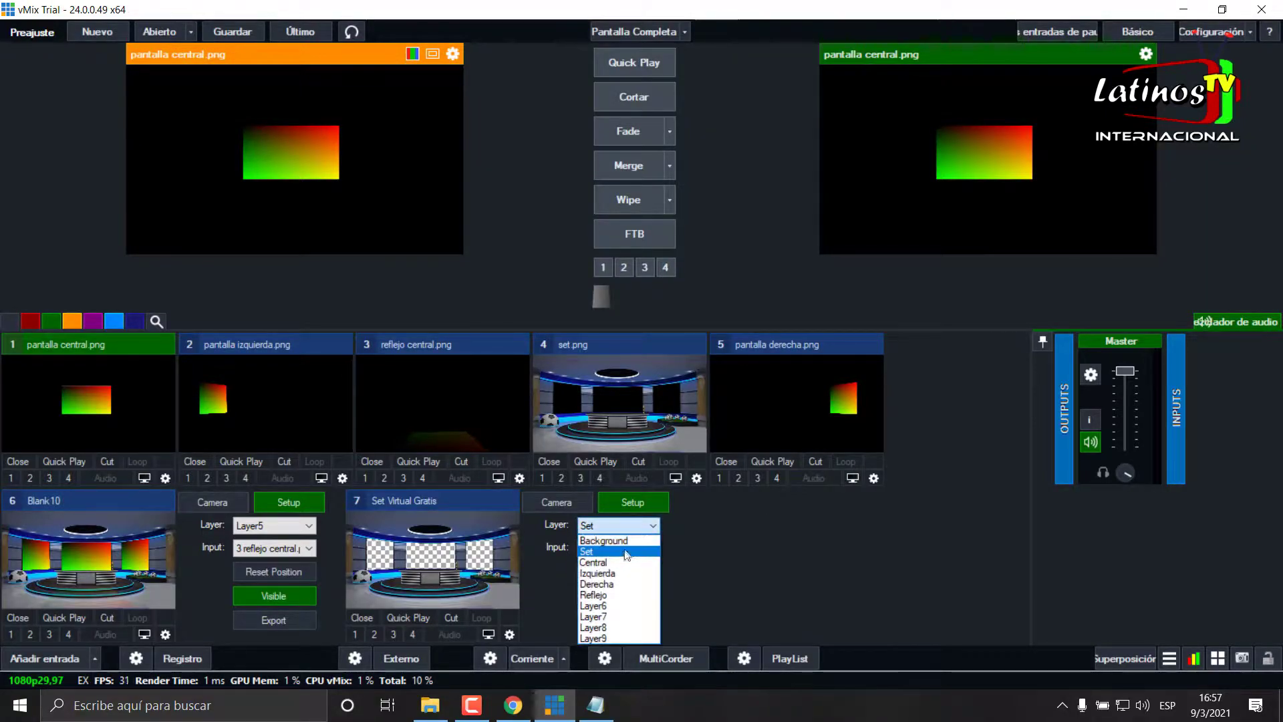
left_click(620, 563)
left_click(628, 548)
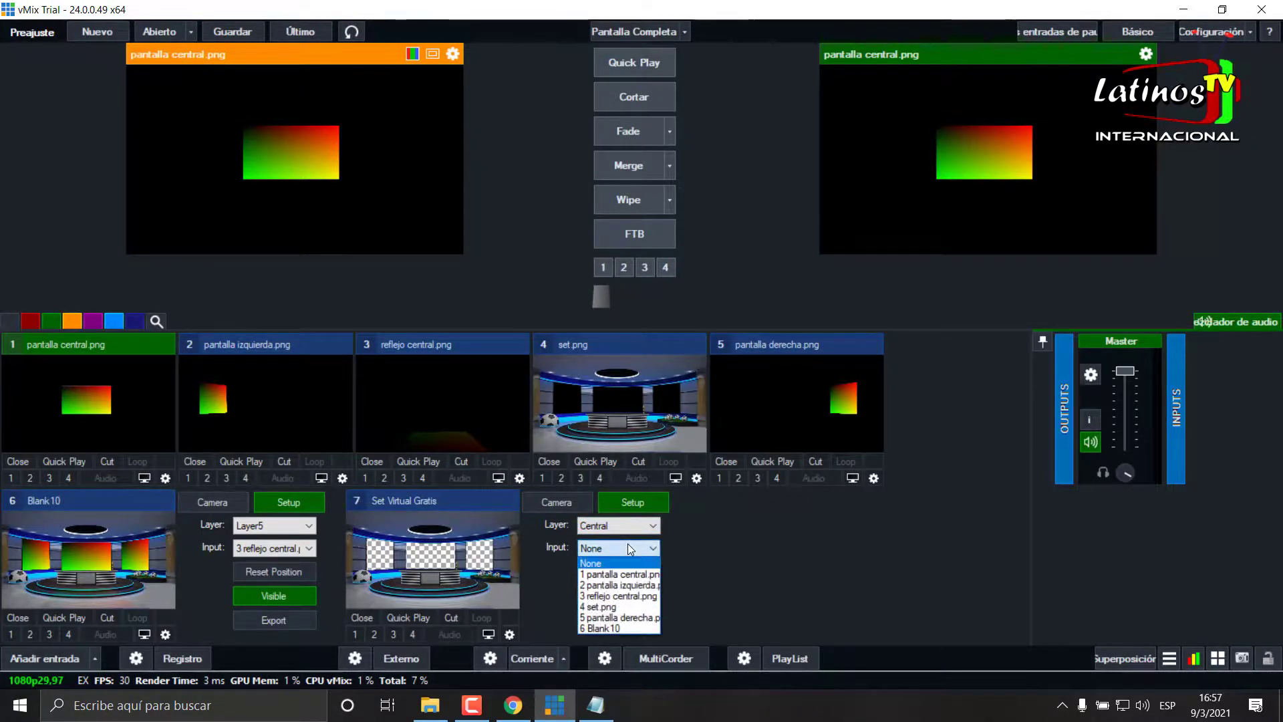
left_click(796, 561)
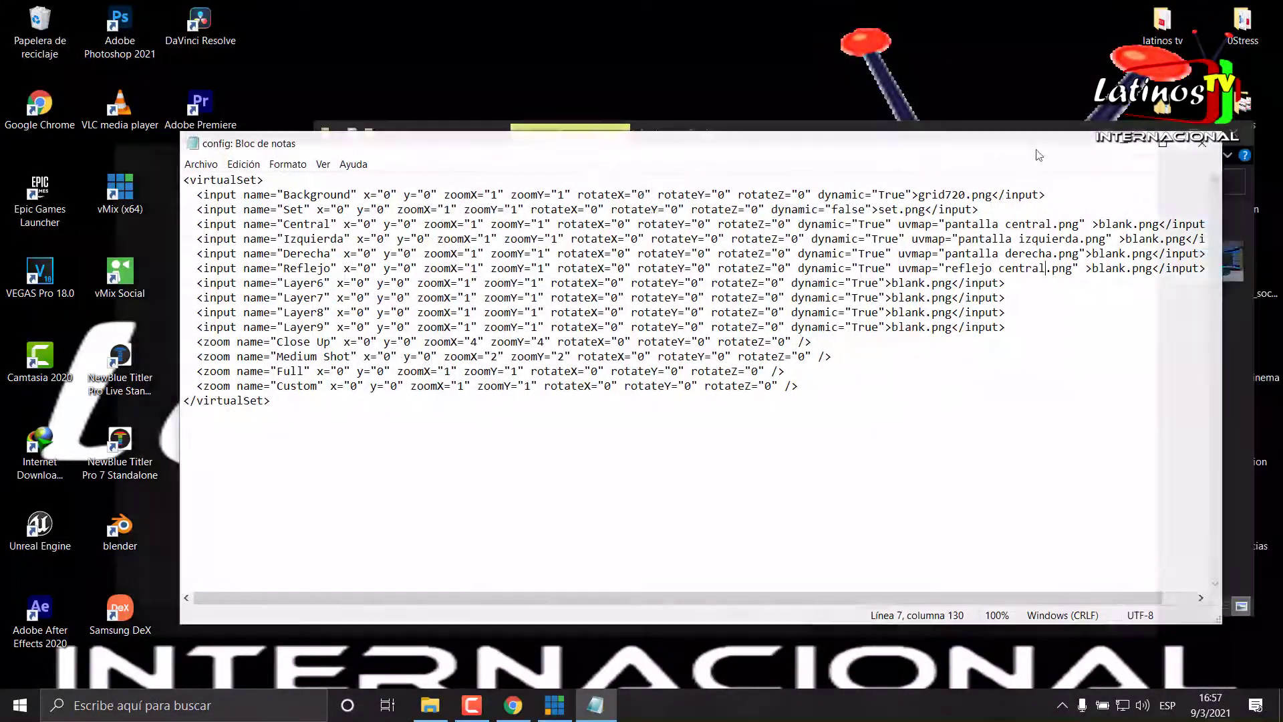
Shift the Notepad window left, hide the Set Virtual Gratis folder, and open the desktop edicion folder
left_click_drag(1176, 127, 842, 105)
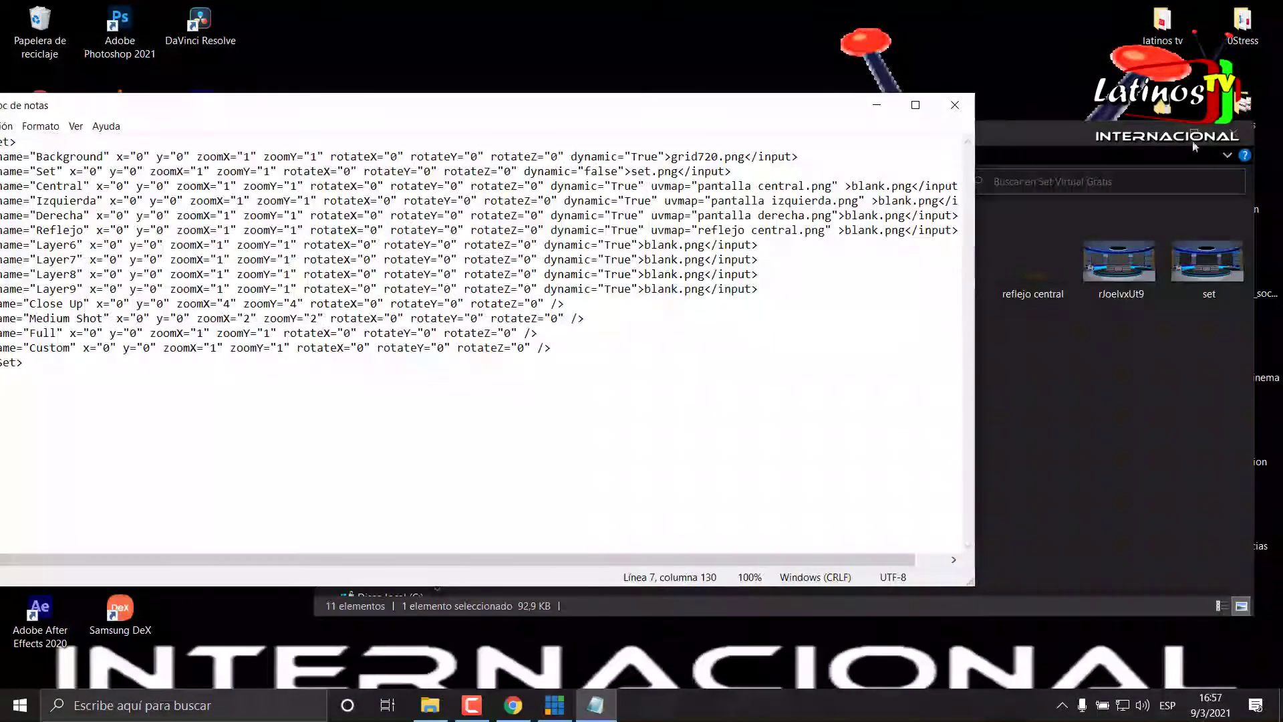
left_click(1160, 142)
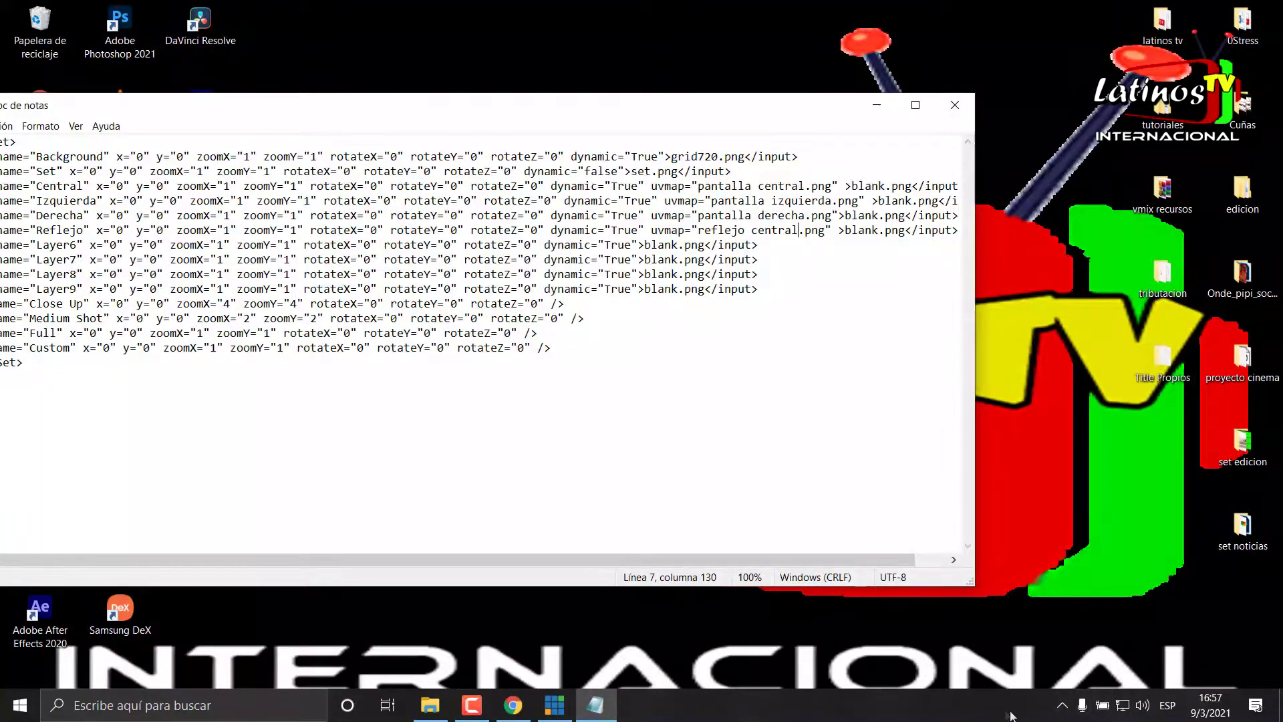
double_click(1242, 191)
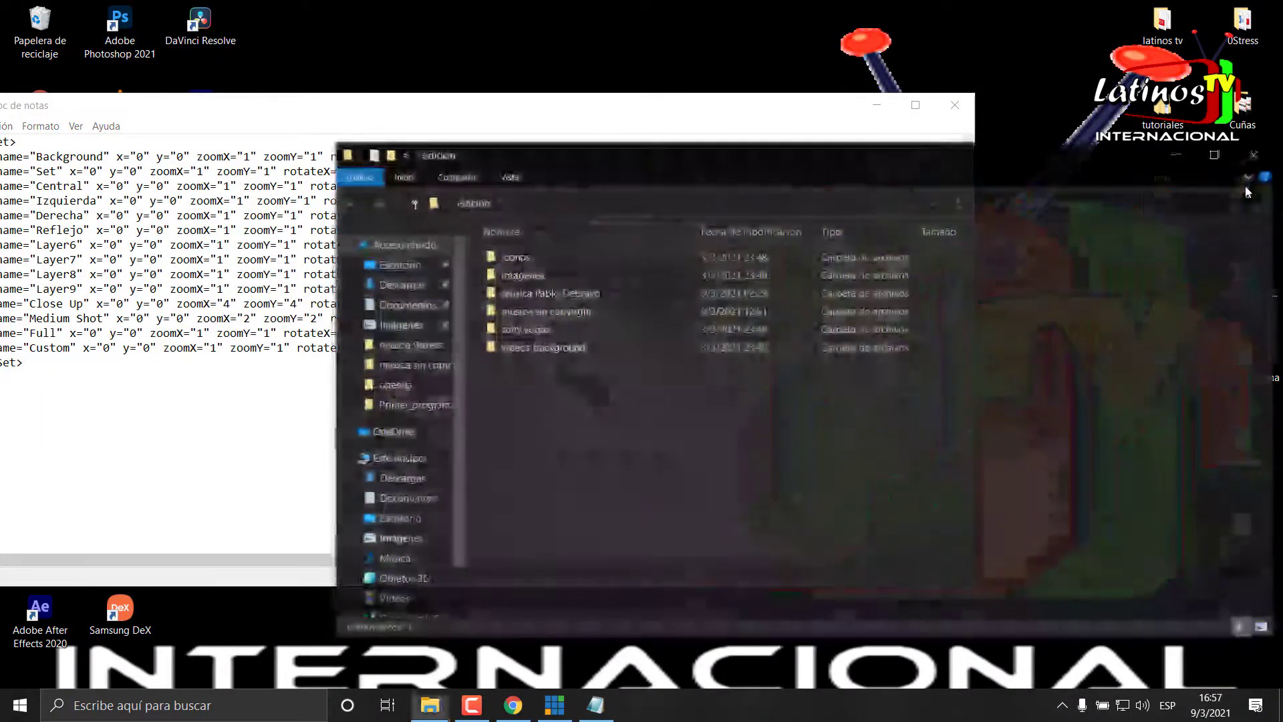
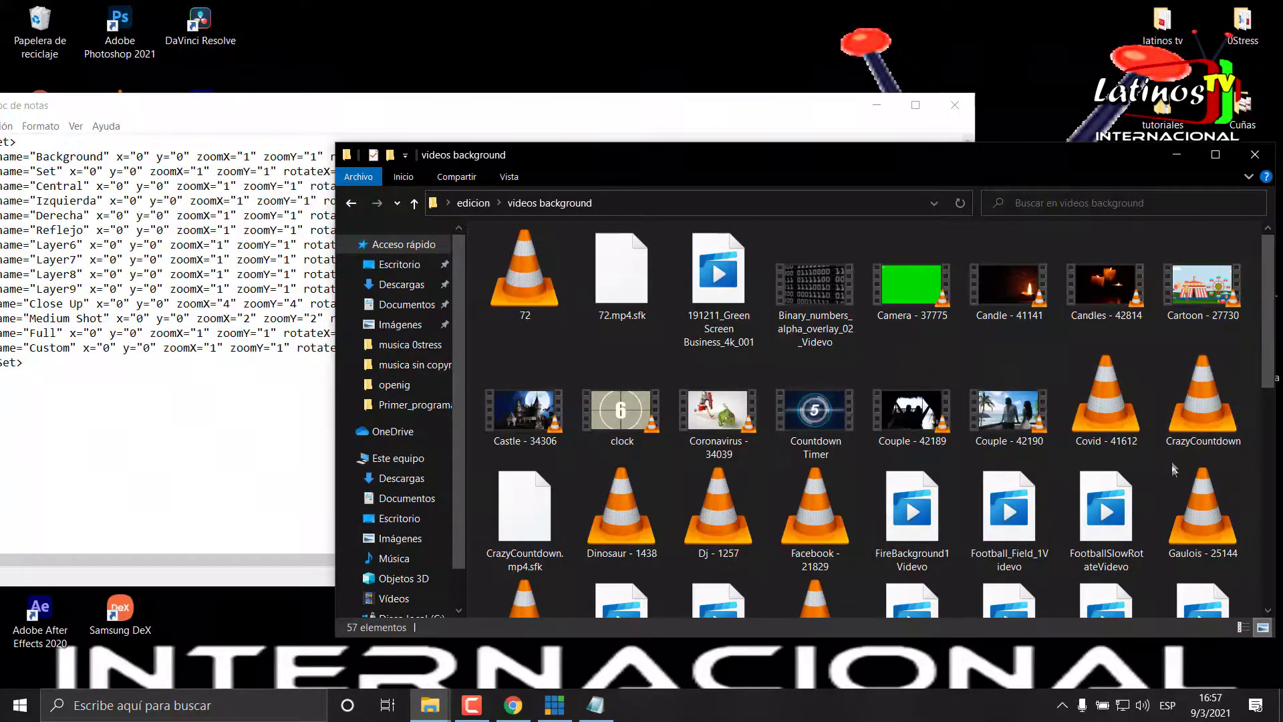
Drag Countdown Timer.mov from the background videos folder into vMix as input 8
scroll(1175, 475, "down", 2)
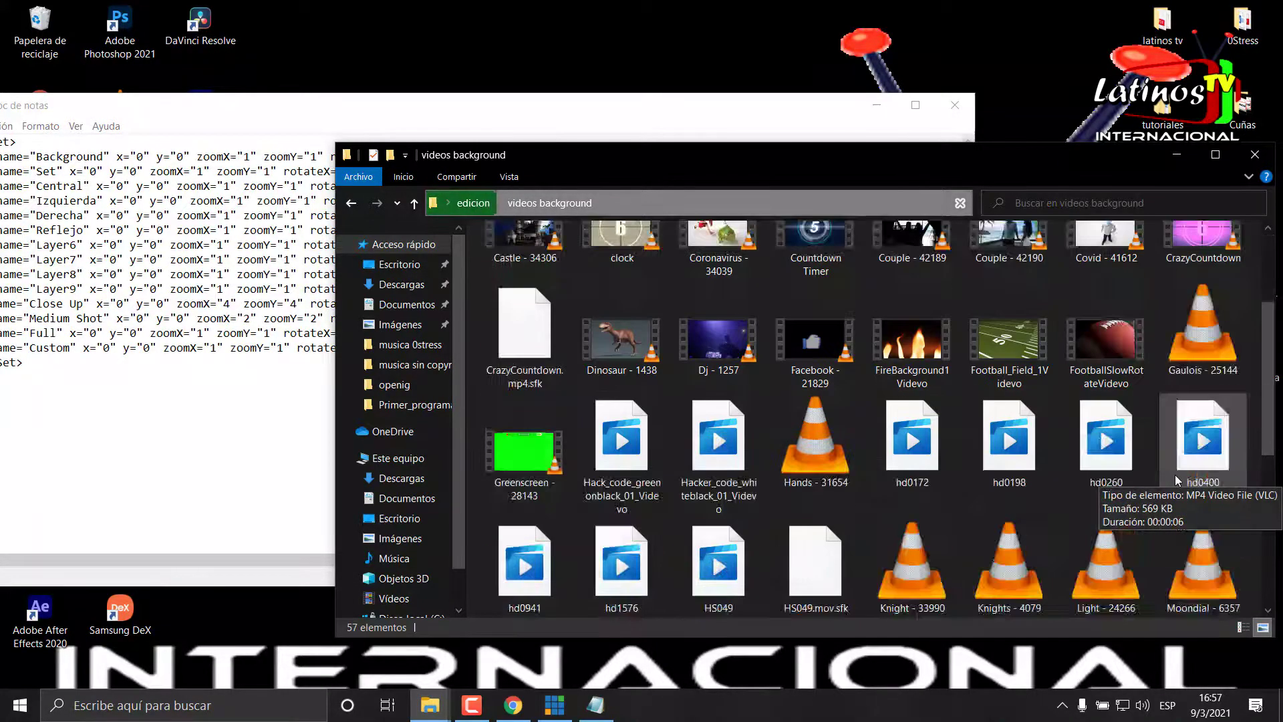
left_click(819, 244)
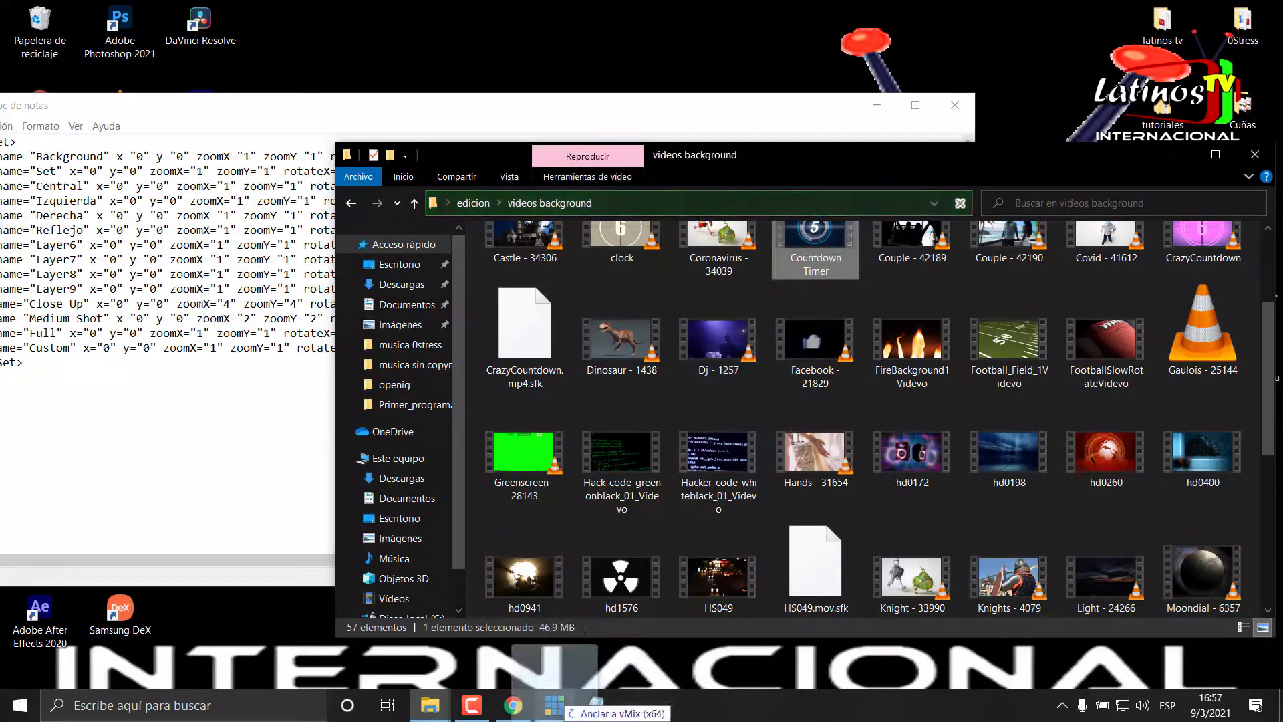
left_click(554, 705)
left_click_drag(554, 705, 789, 584)
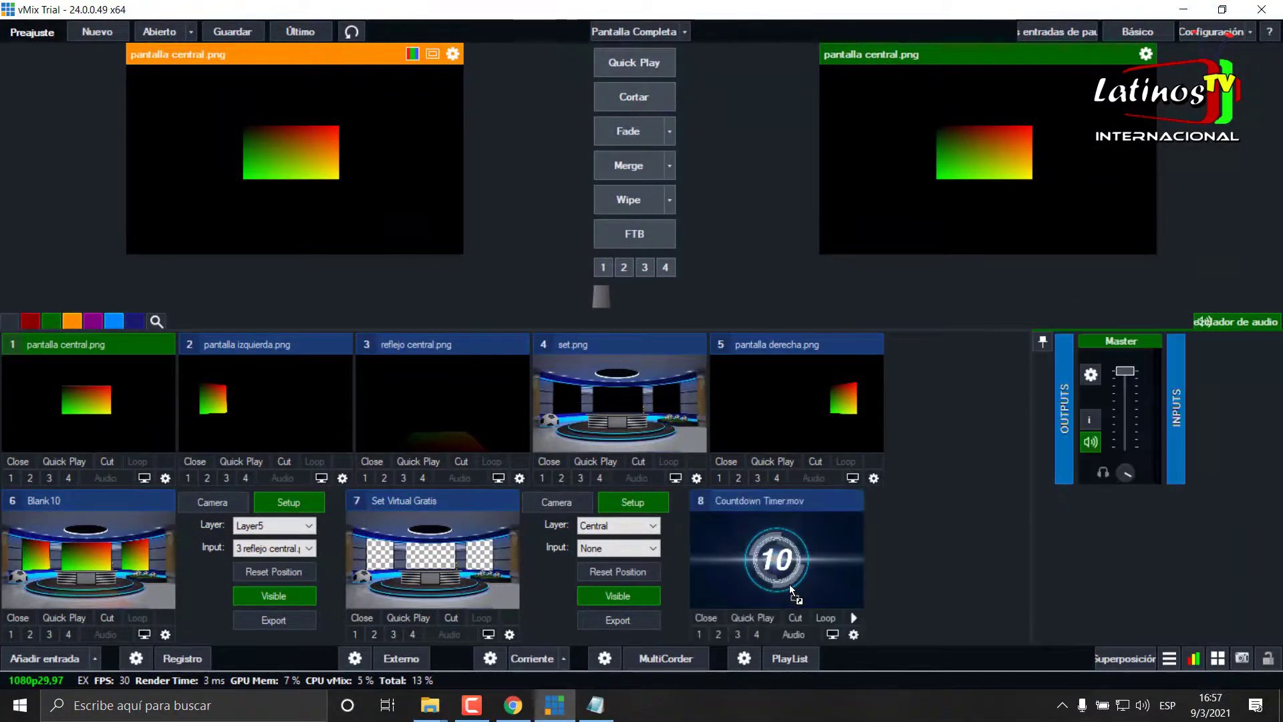
Assign input 8 Countdown Timer to the Central and Izquierda layers of input 7's virtual set
left_click(645, 551)
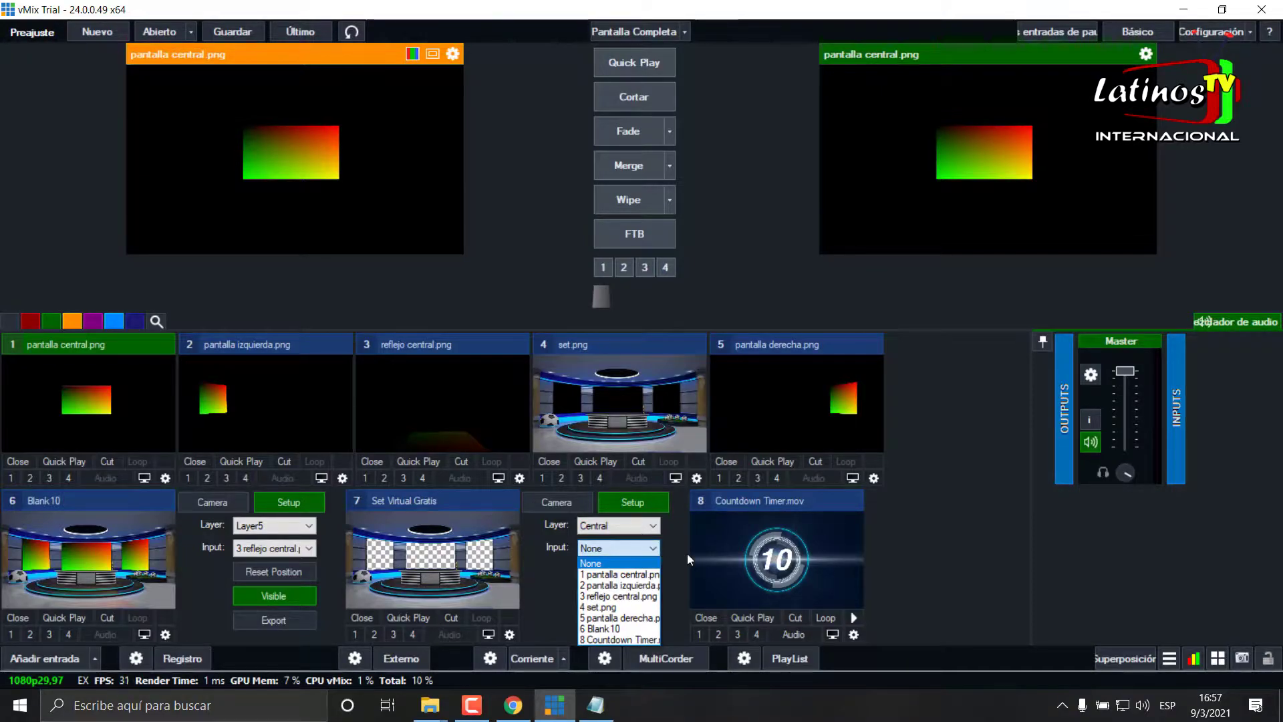
left_click(617, 636)
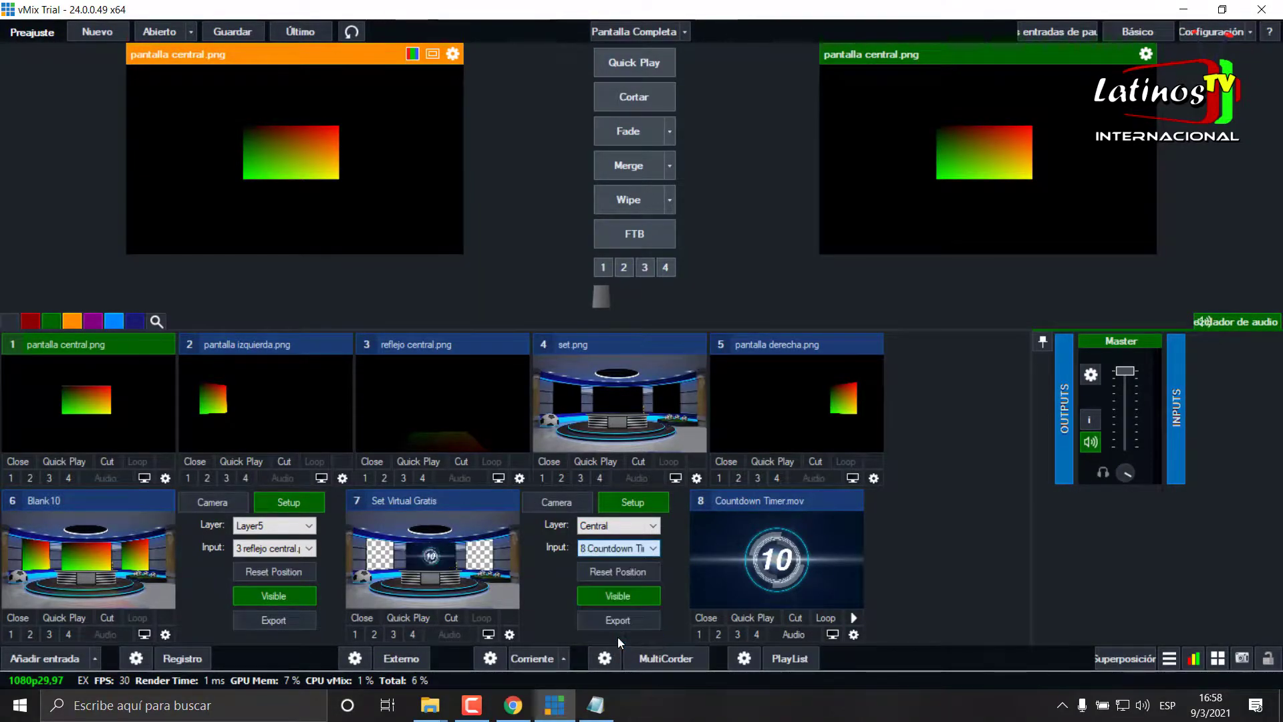
left_click(630, 526)
left_click(619, 575)
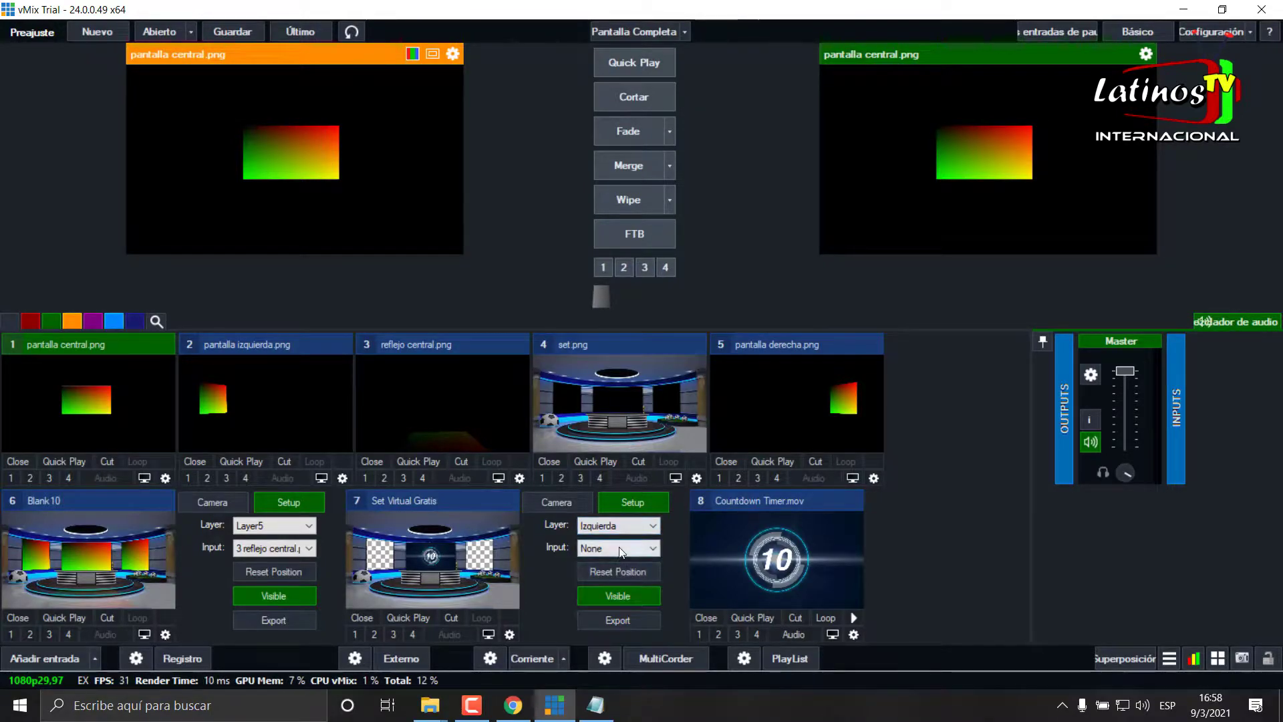
left_click(621, 549)
left_click(613, 636)
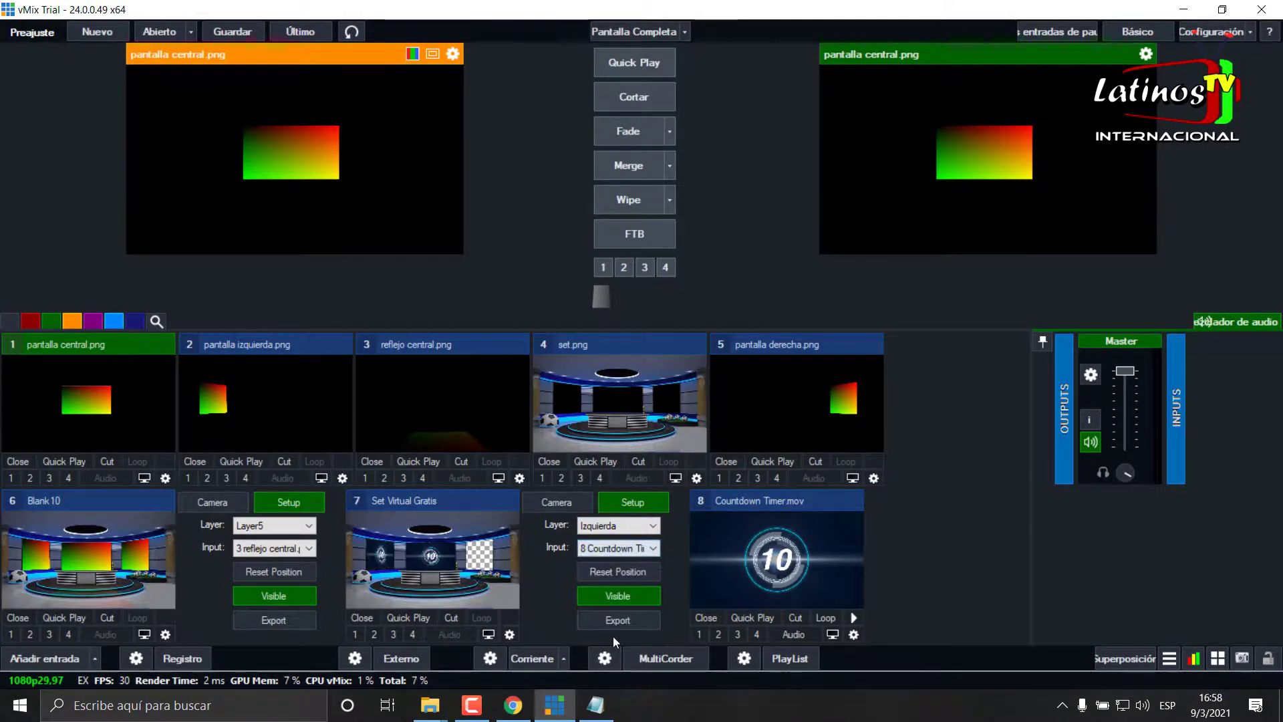
Assign the Countdown Timer to the Derecha and Reflejo layers and preview Set Virtual Gratis
left_click(618, 526)
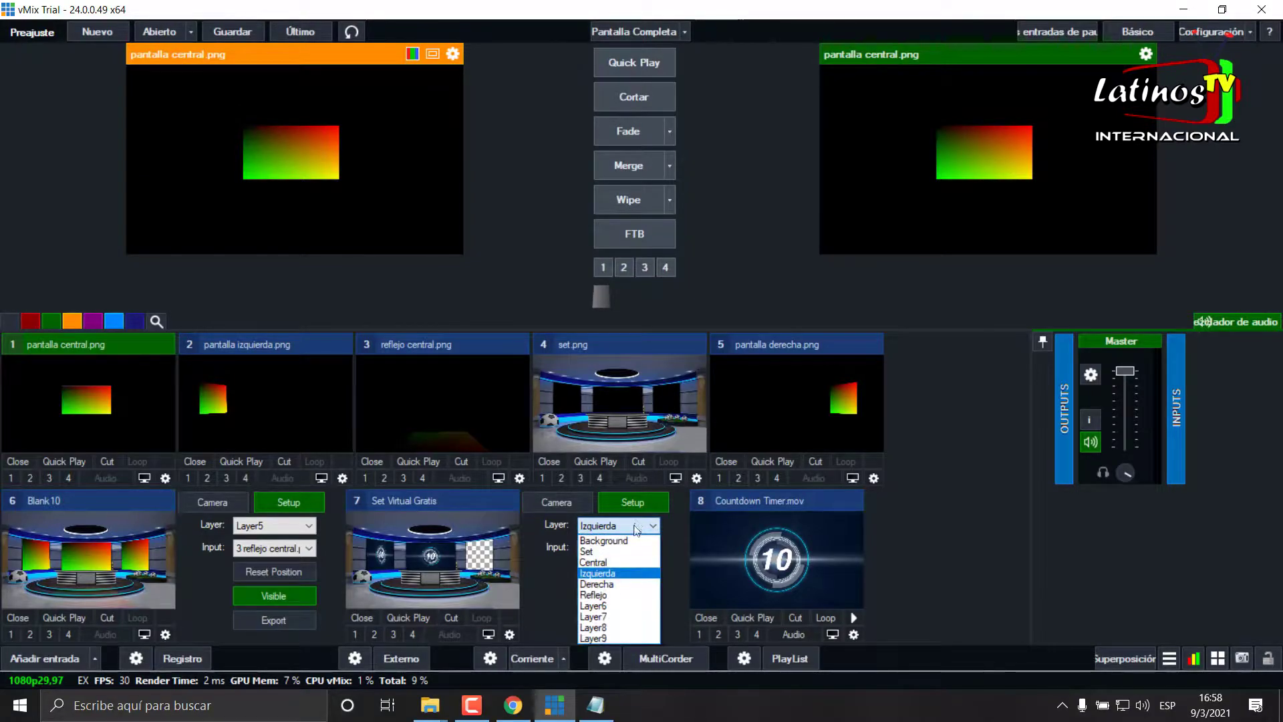
left_click(625, 577)
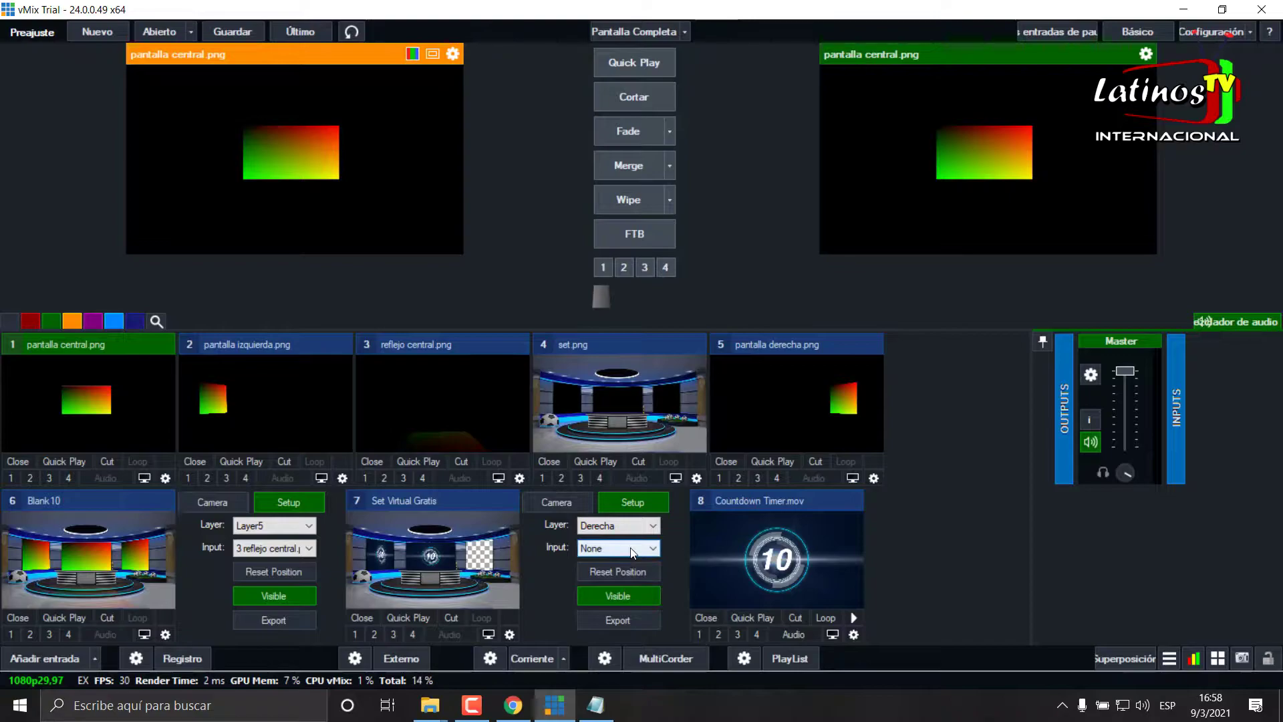
left_click(597, 639)
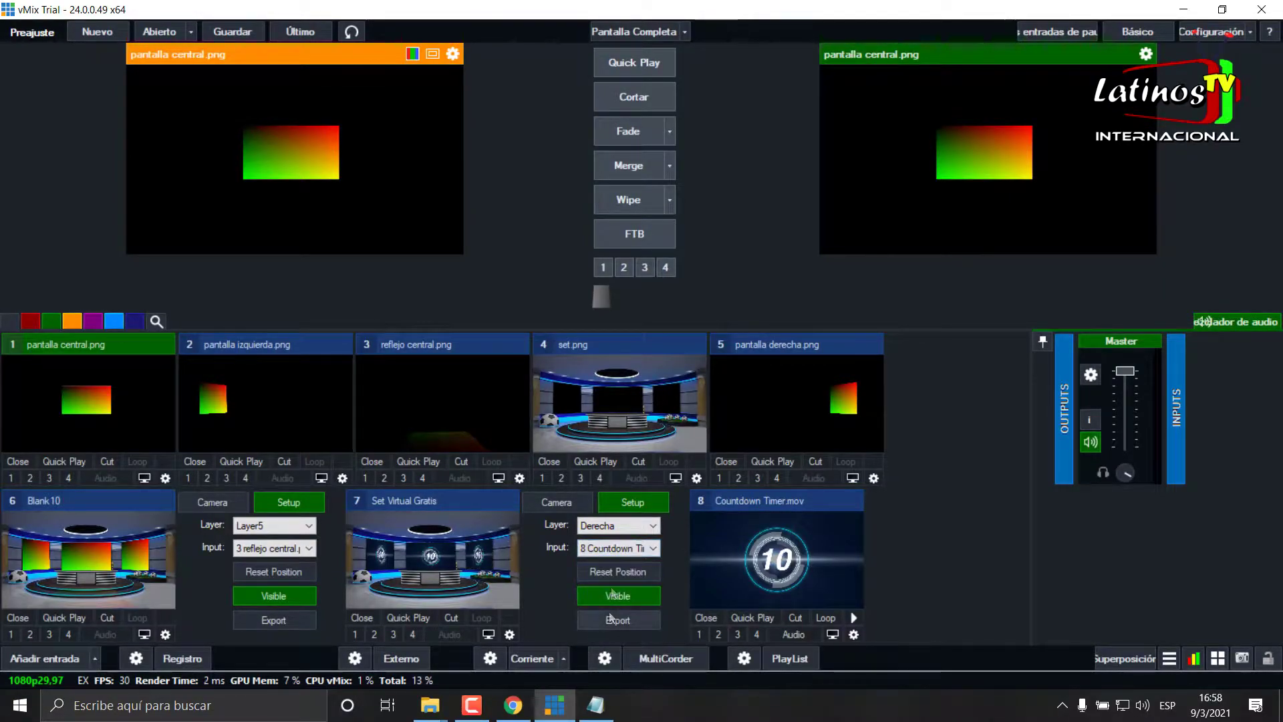
left_click(618, 525)
left_click(626, 597)
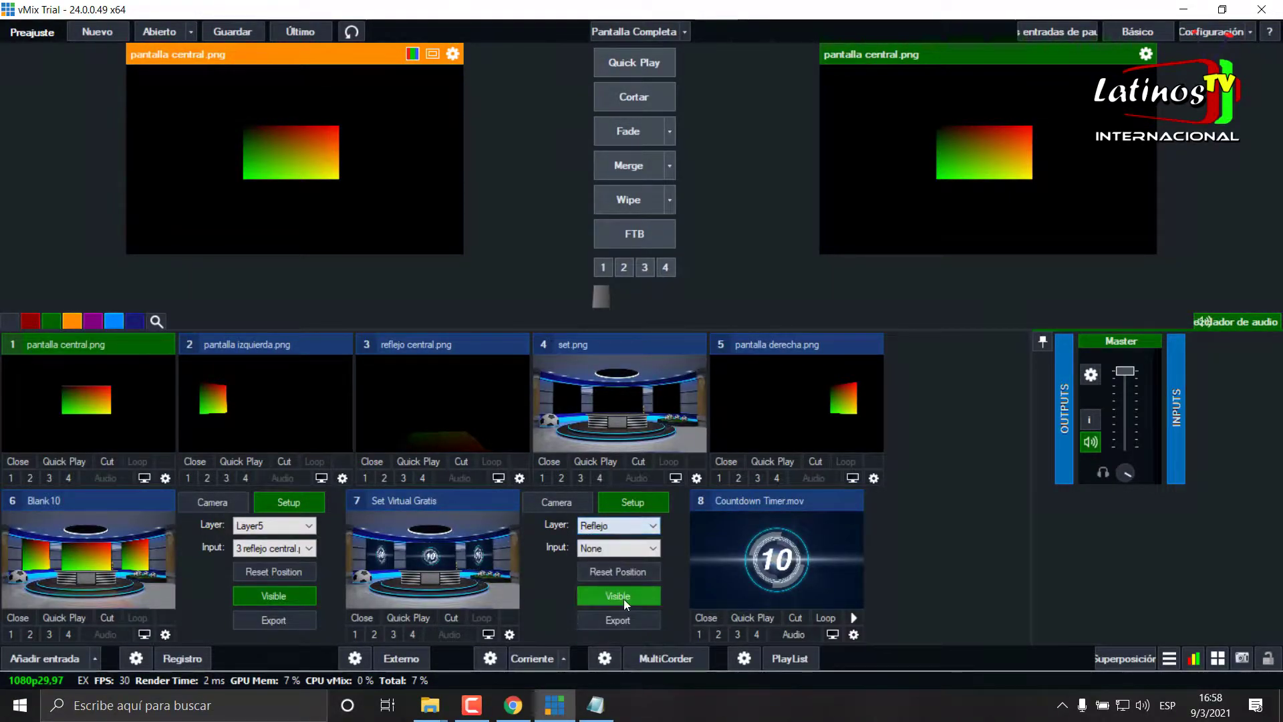
left_click(615, 545)
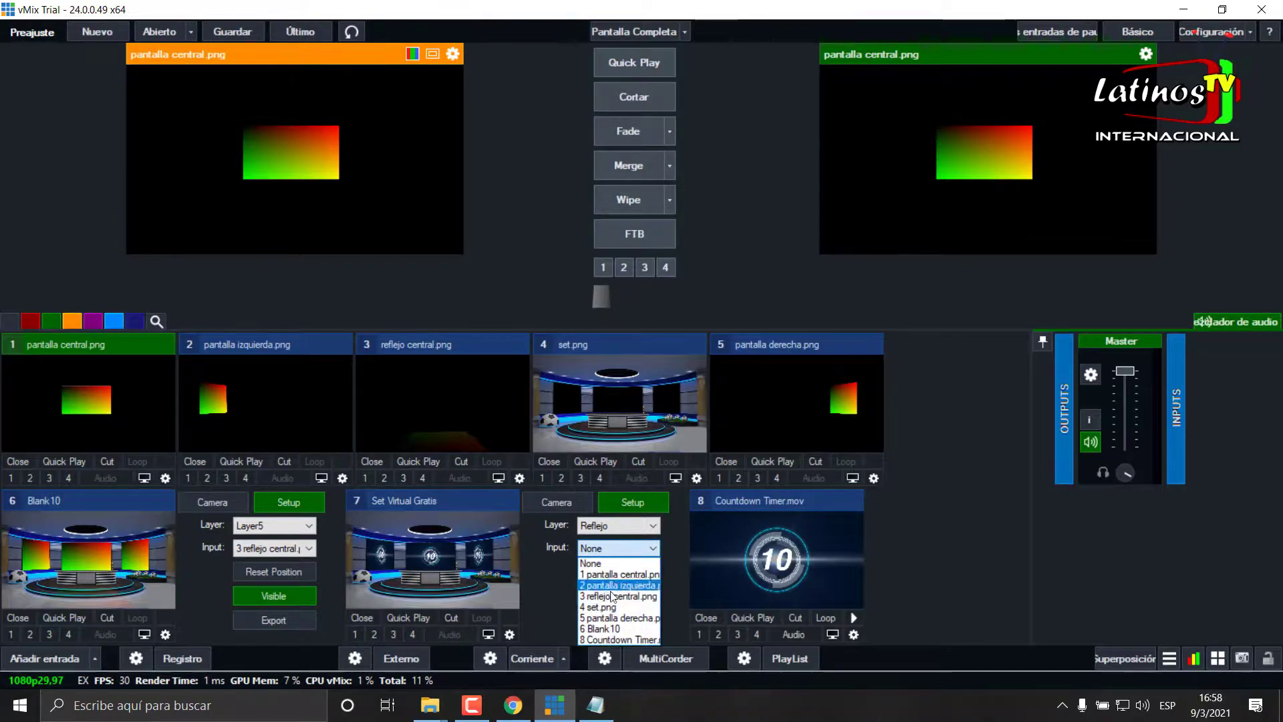
left_click(616, 639)
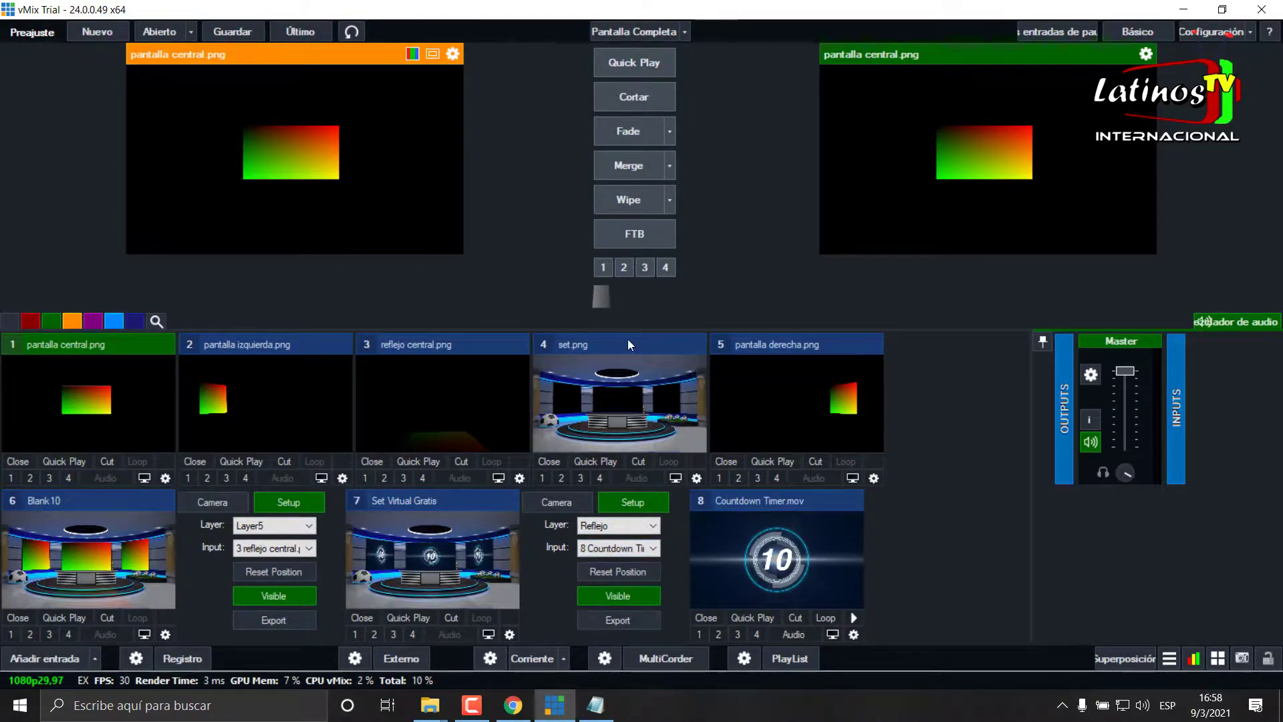
left_click(454, 512)
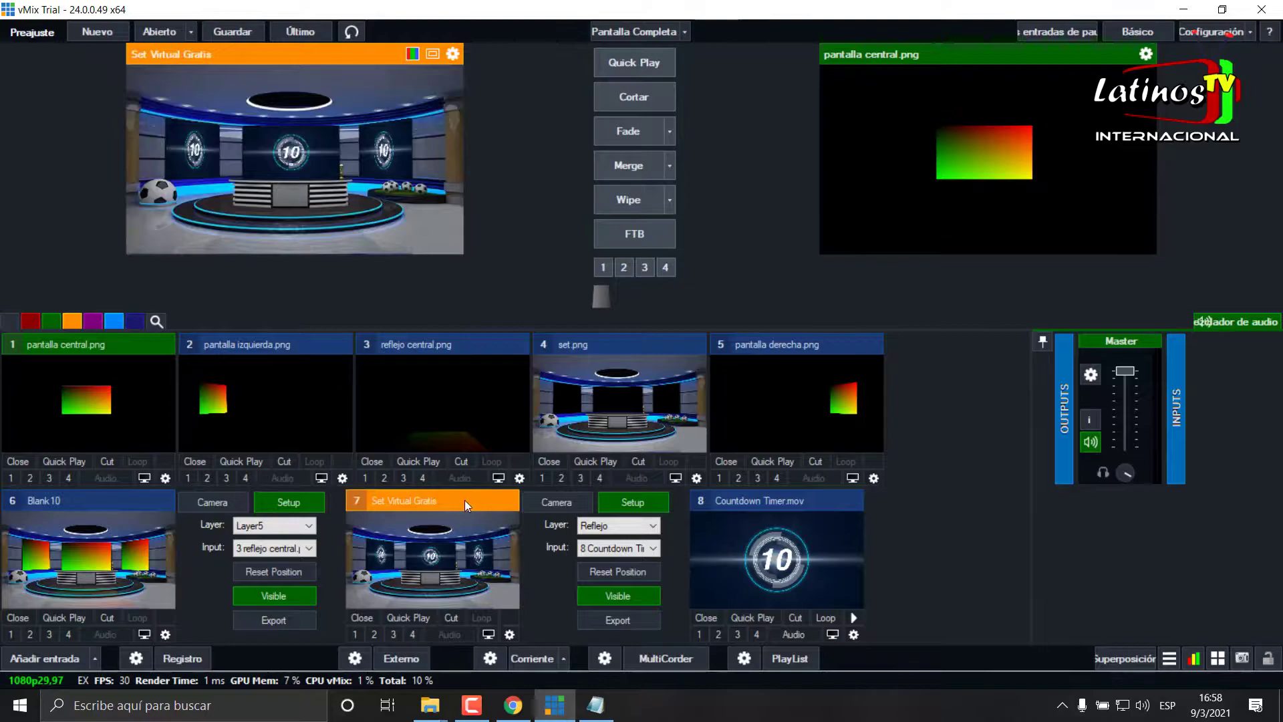
Cut Set Virtual Gratis live, play the countdown, and switch to the close-up camera preset
left_click(634, 96)
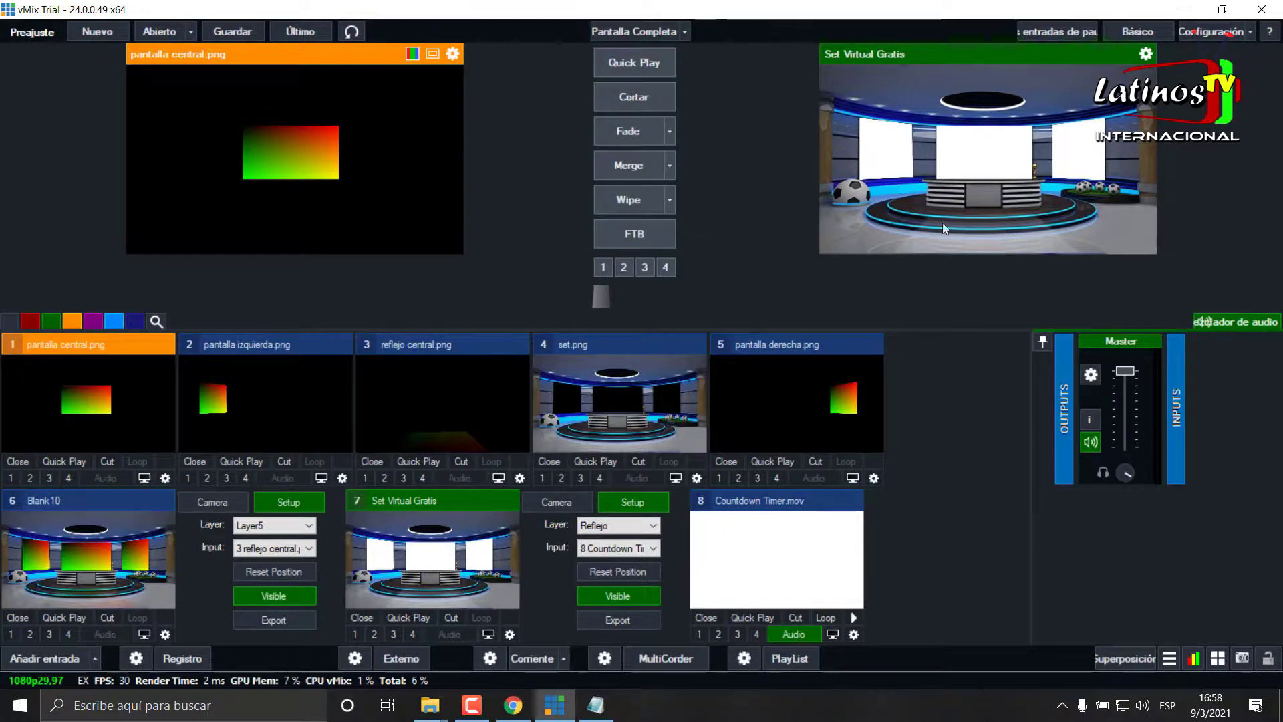
left_click(856, 616)
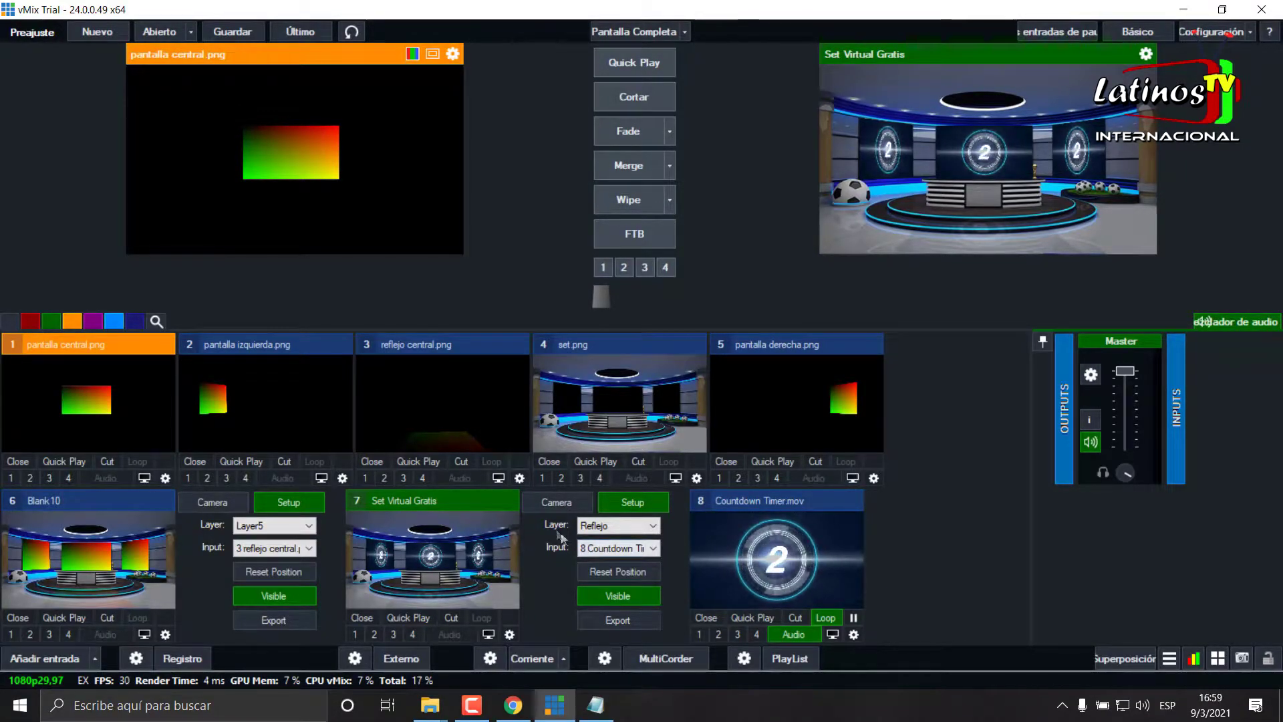
left_click(555, 502)
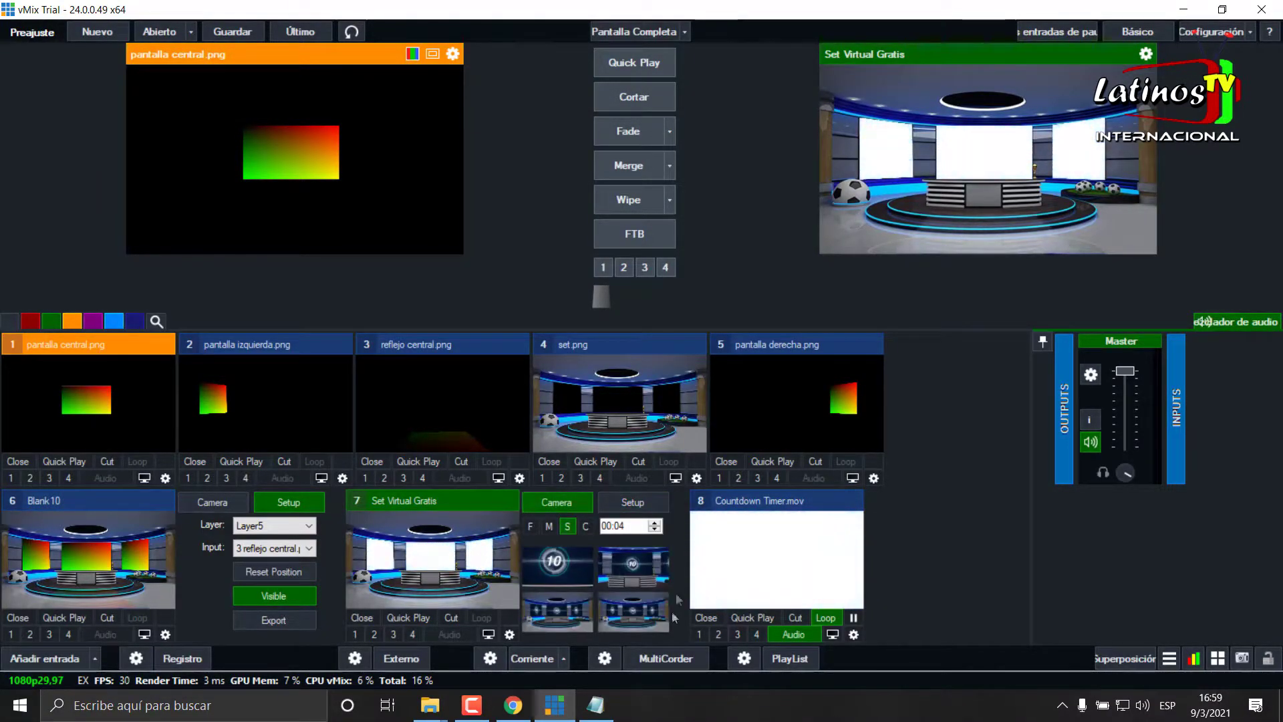
left_click(555, 568)
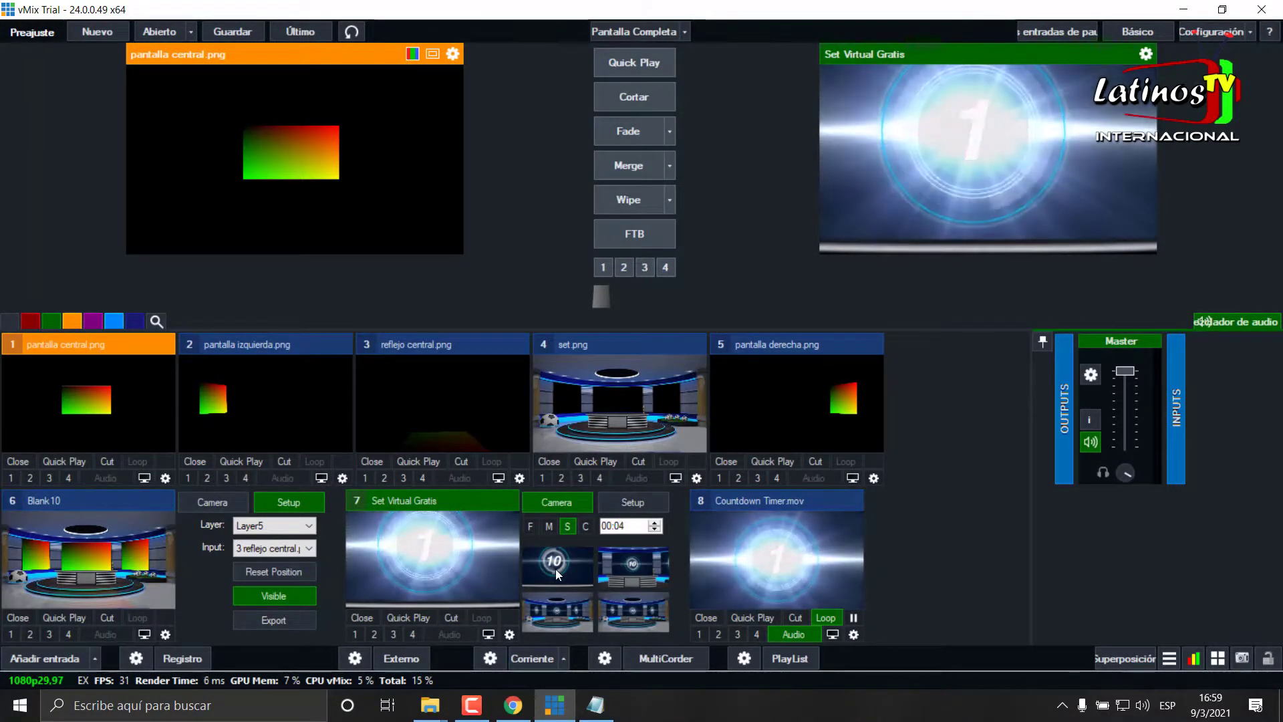
double_click(557, 568)
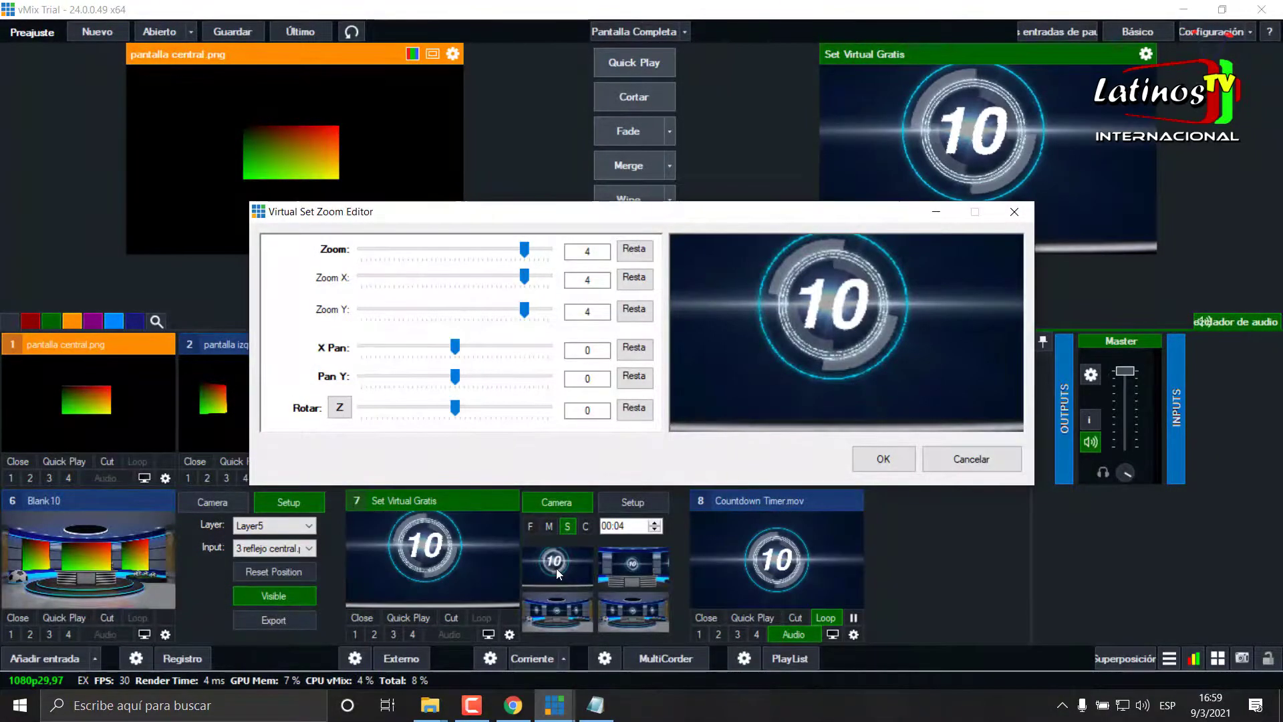
Reframe the close-up shot to zoom 3.495, X Pan 0.0749 and Pan Y -0.1333
left_click_drag(814, 217, 823, 266)
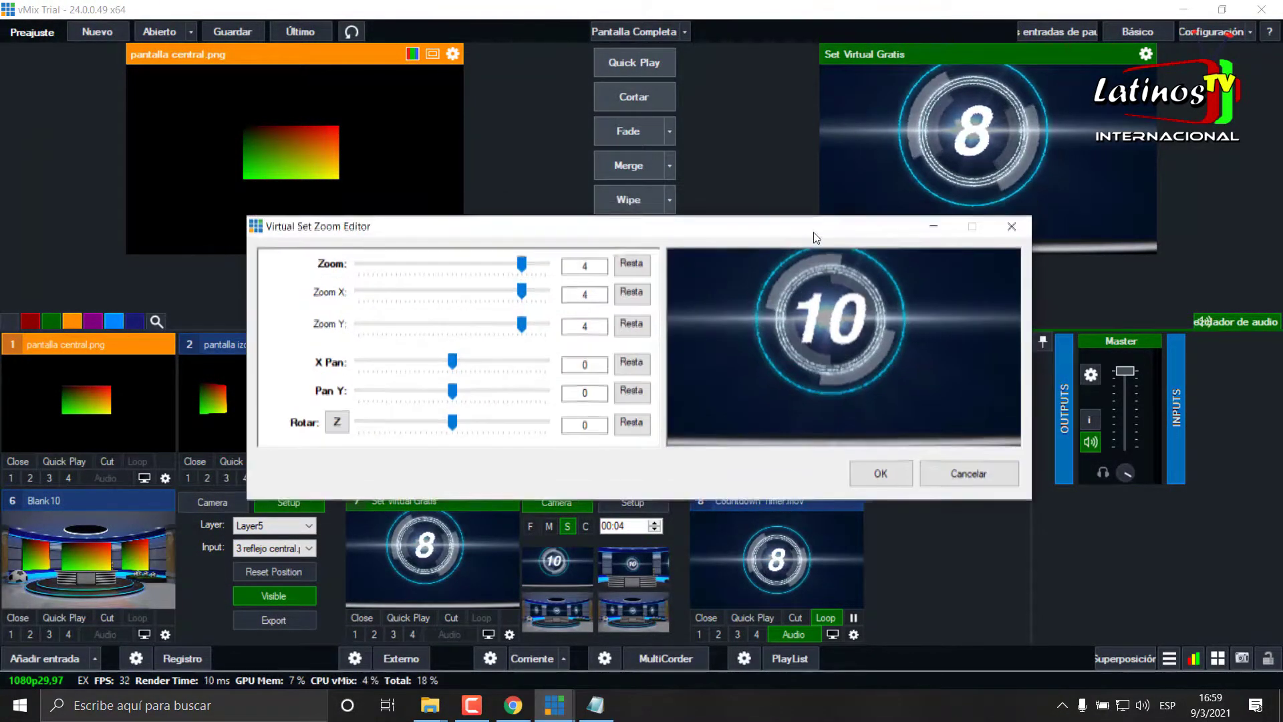
scroll(533, 302, "down", 2)
scroll(536, 304, "down", 1)
scroll(539, 307, "down", 2)
left_click_drag(792, 347, 807, 365)
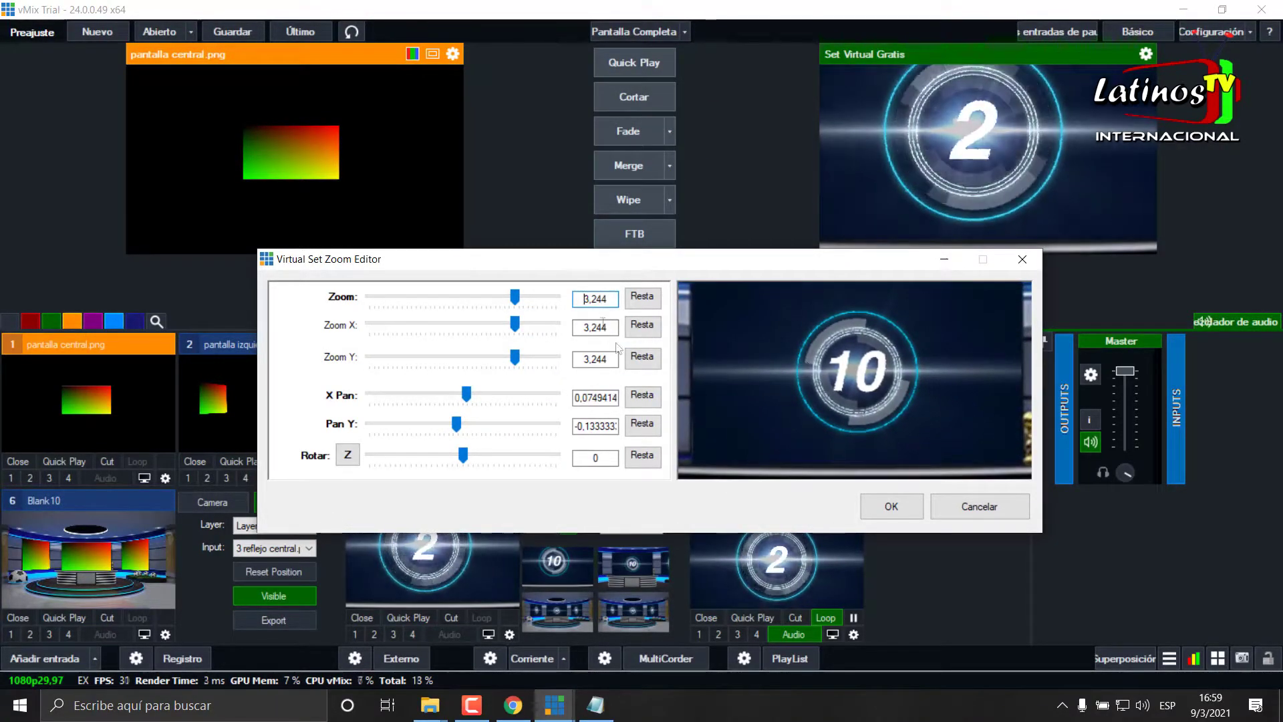
left_click_drag(515, 296, 521, 297)
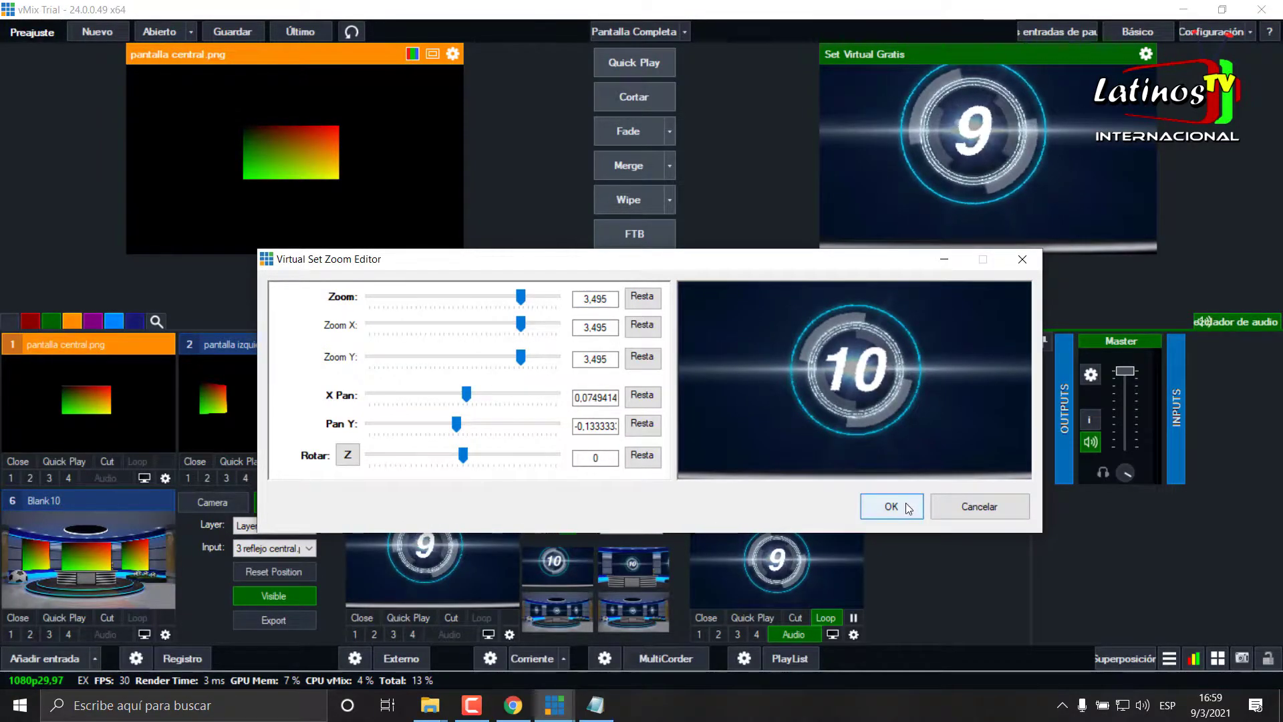
left_click(906, 506)
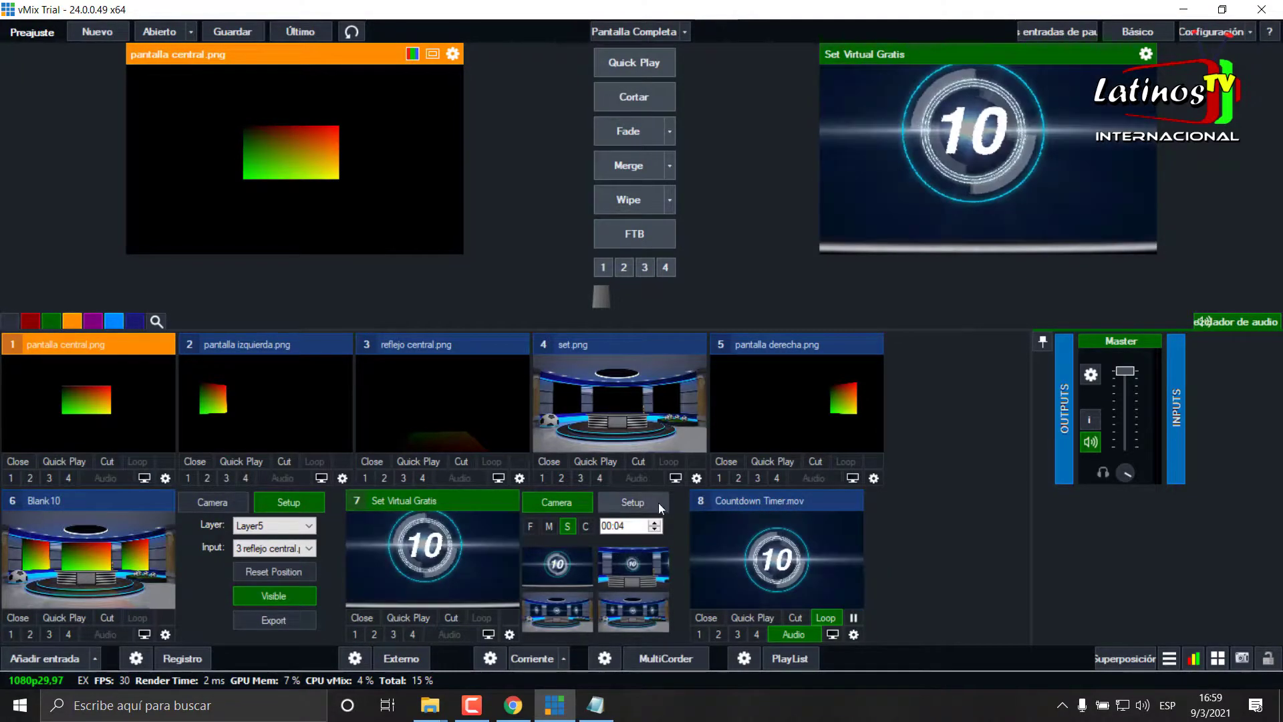
Export Set Virtual Gratis to an empty folder, then close vMix
left_click(656, 501)
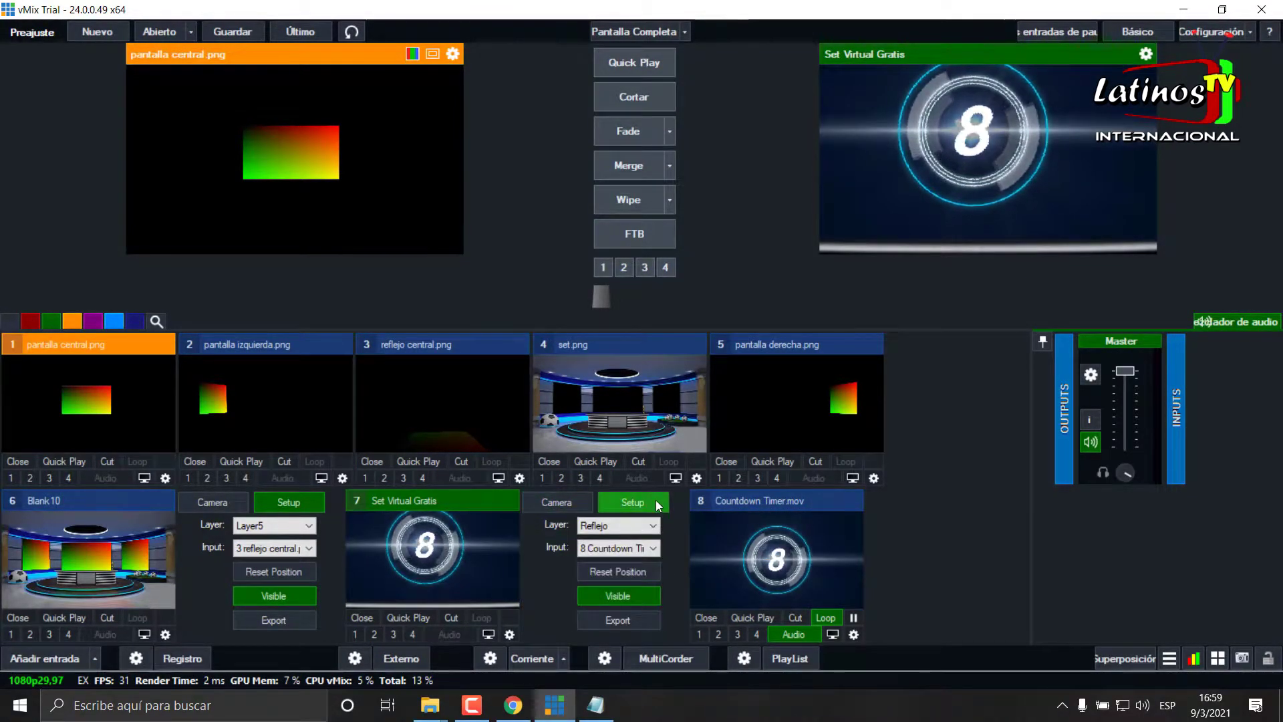
left_click(623, 619)
left_click(471, 372)
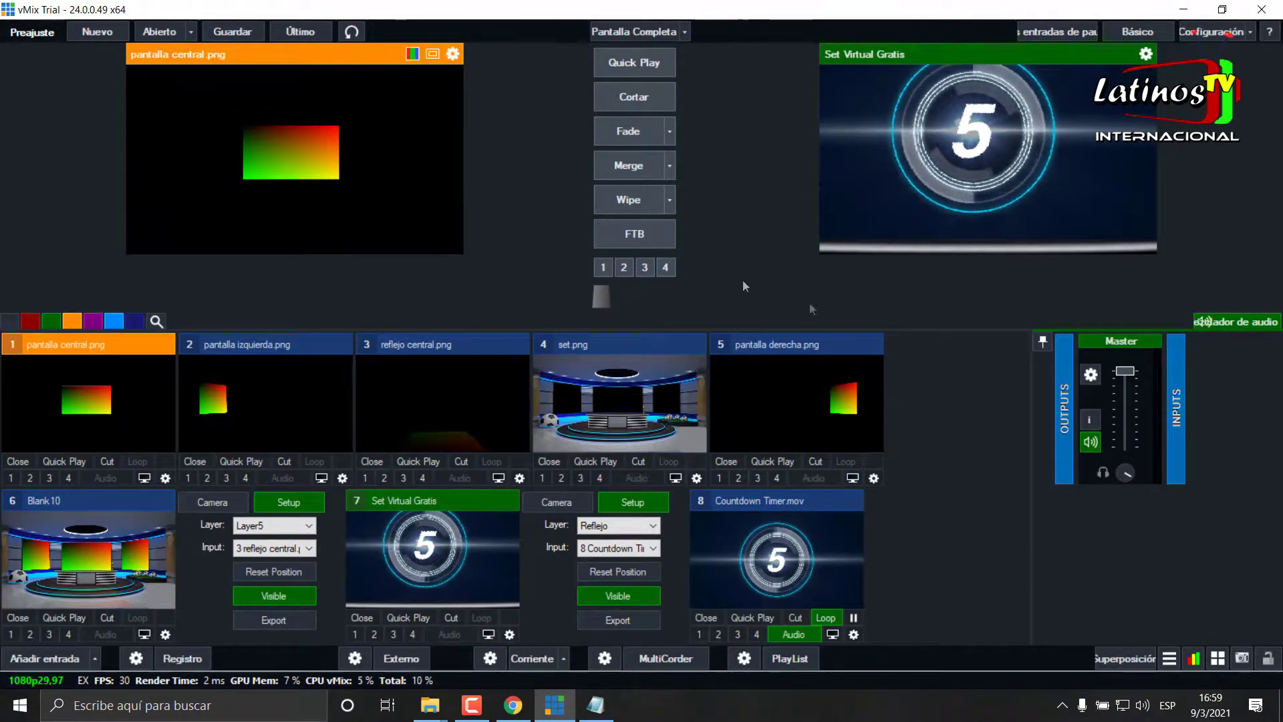
left_click(1270, 17)
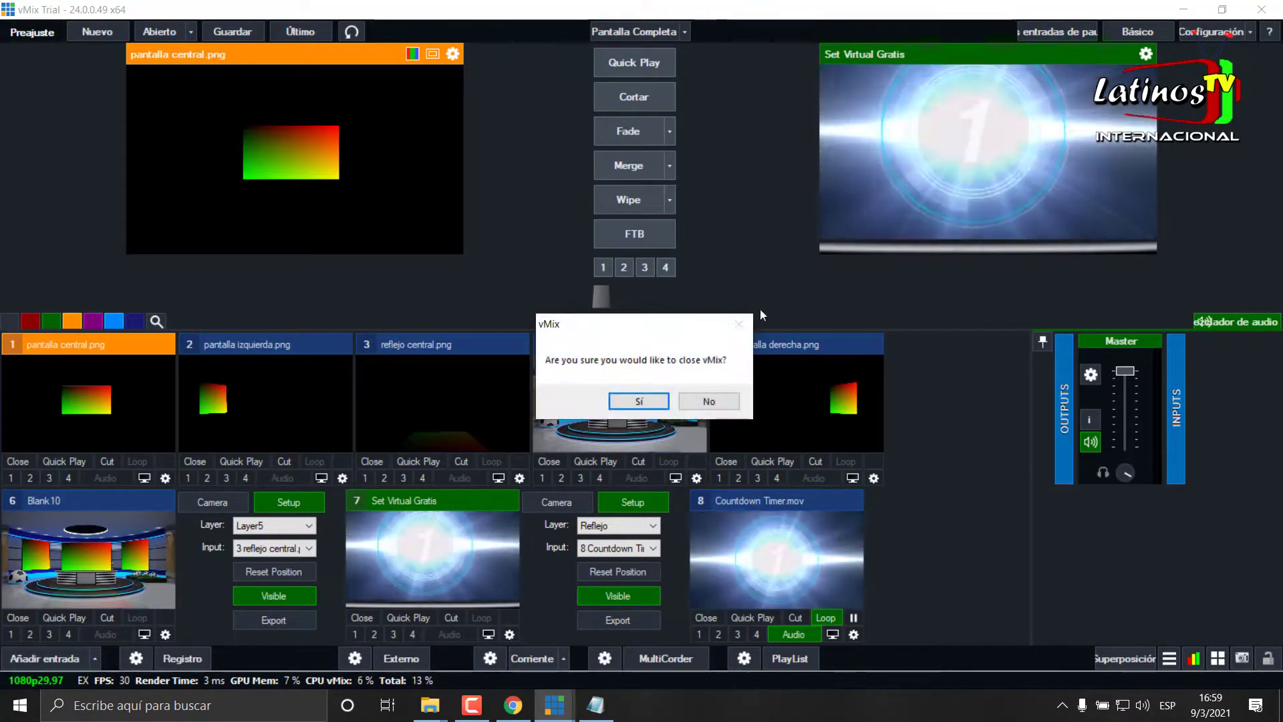
left_click(656, 407)
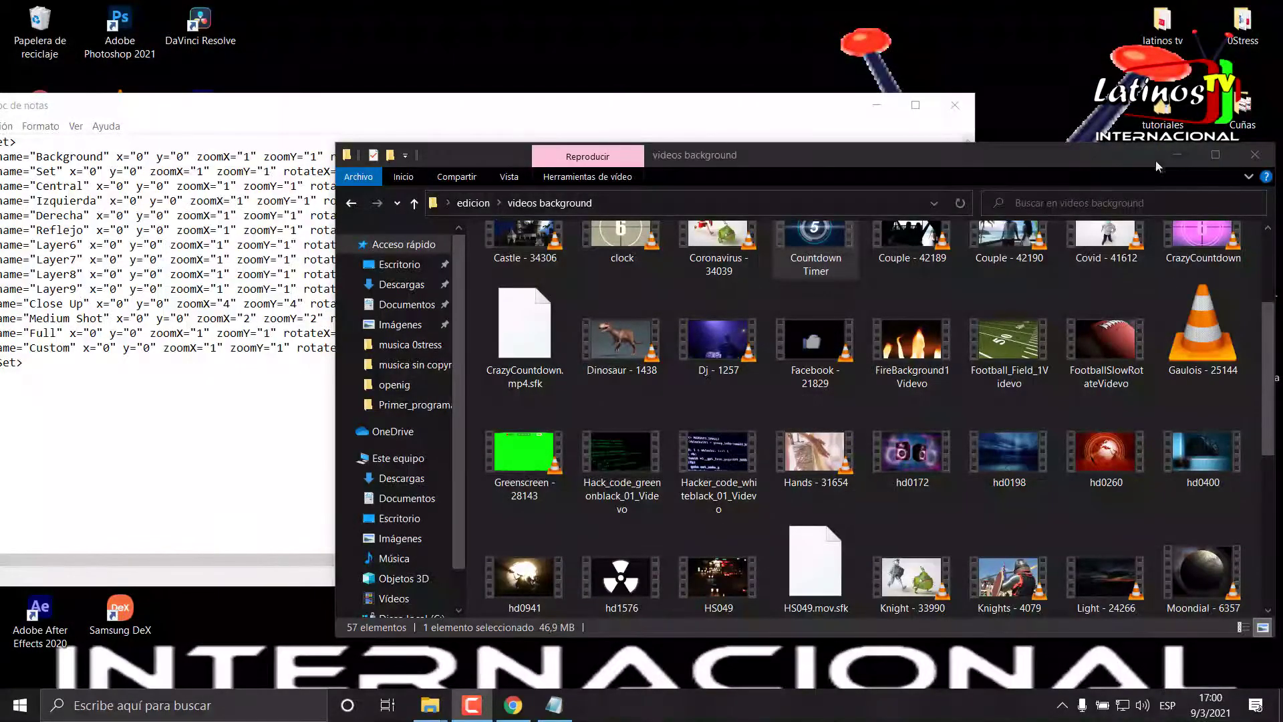
Minimize File Explorer and Notepad and relaunch vMix from the desktop
left_click(1187, 157)
left_click(875, 104)
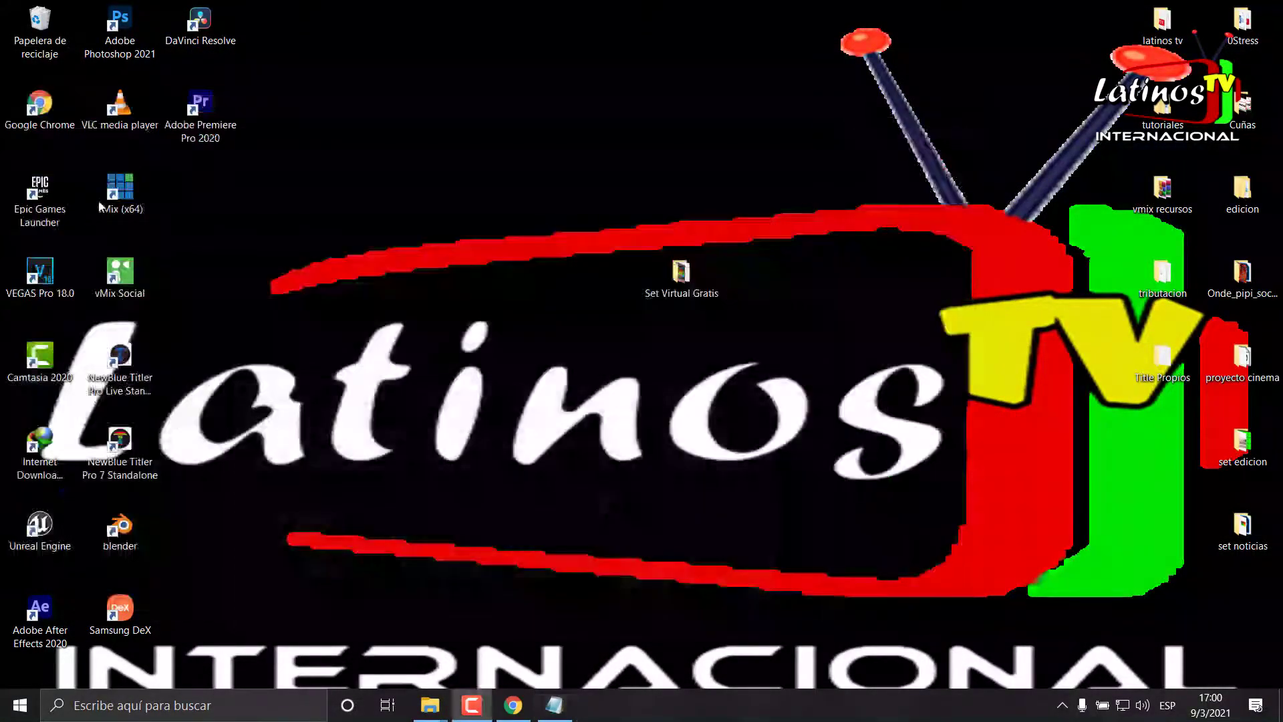
double_click(120, 191)
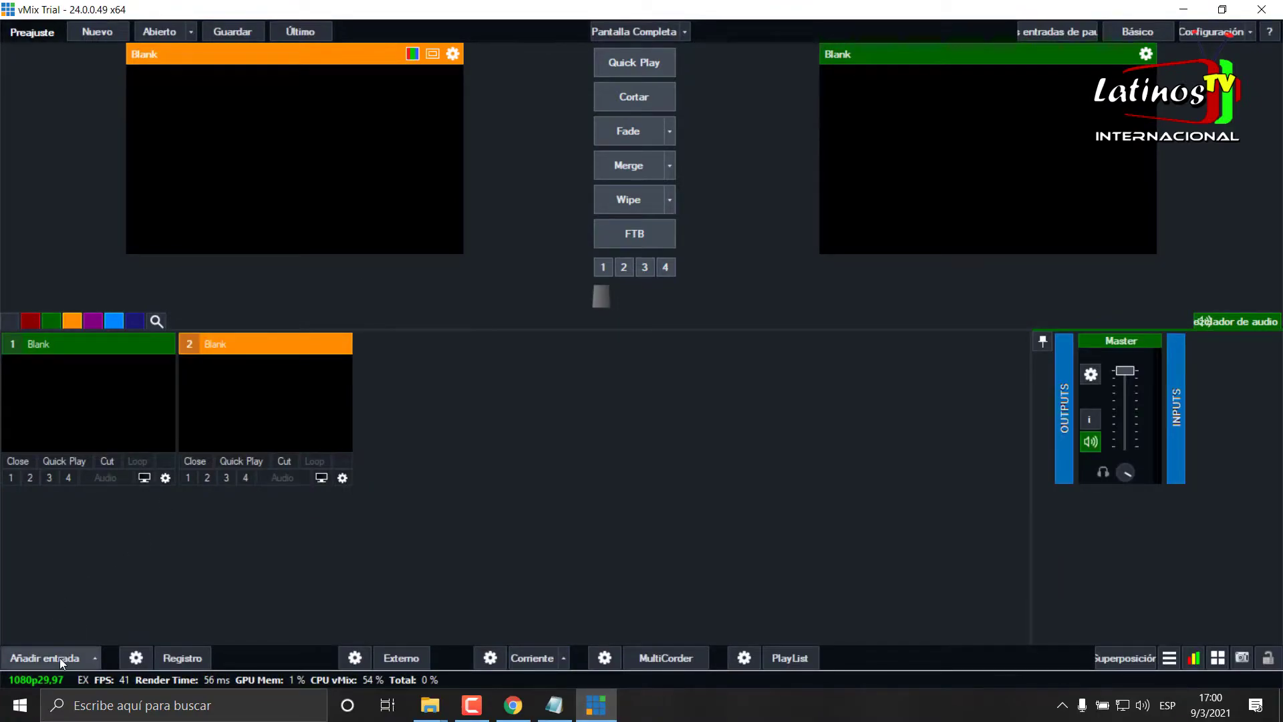
Add the exported Set Virtual Gratis folder as a Virtual Set input
left_click(58, 658)
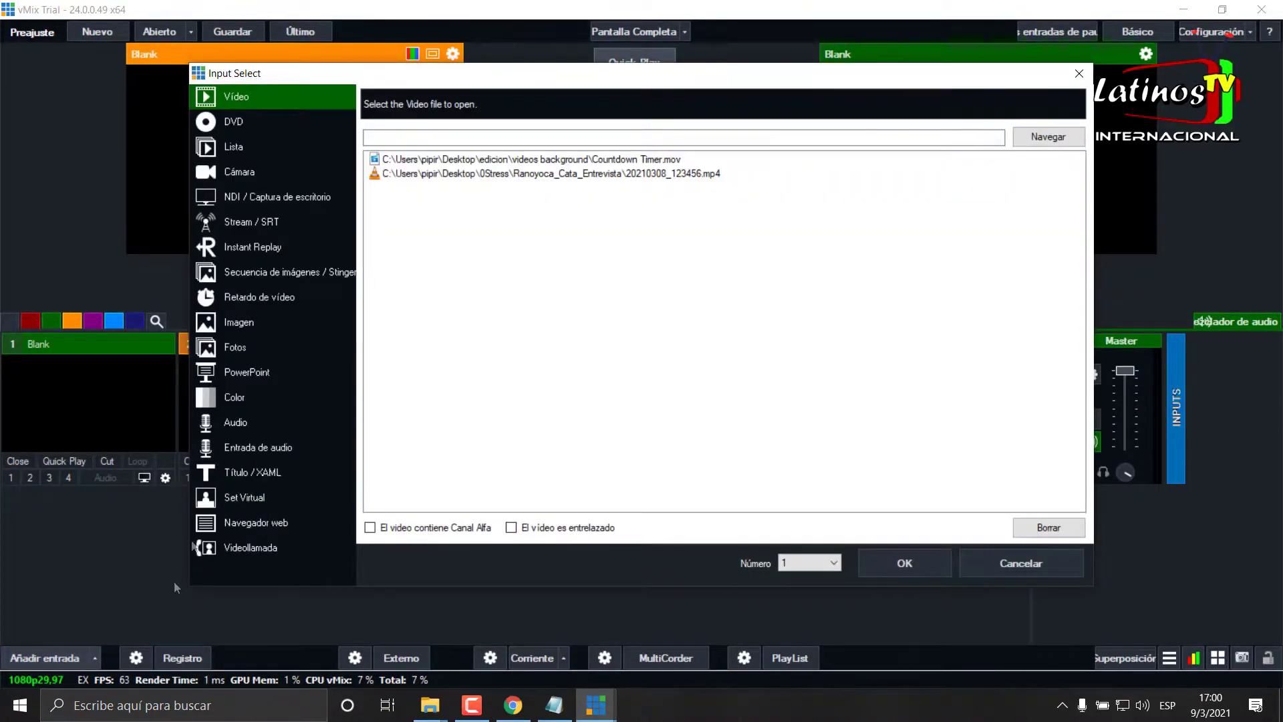
left_click(246, 507)
left_click(1040, 107)
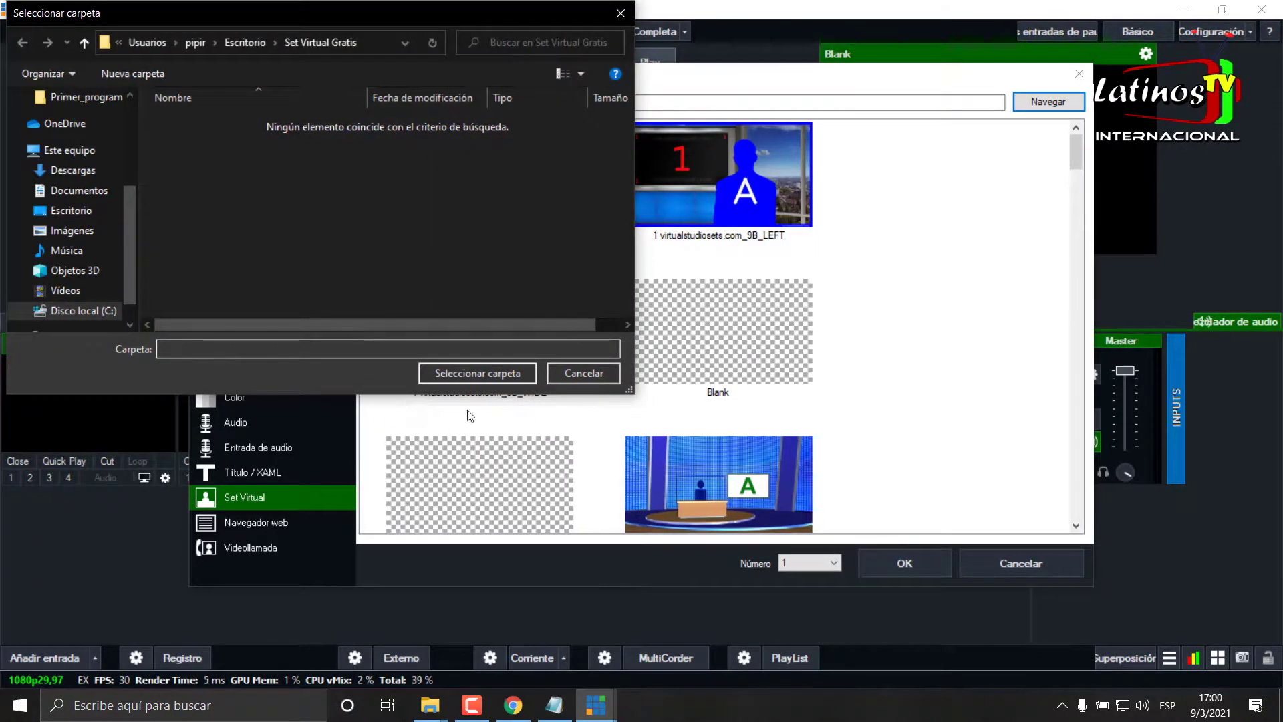
left_click(477, 373)
left_click(904, 567)
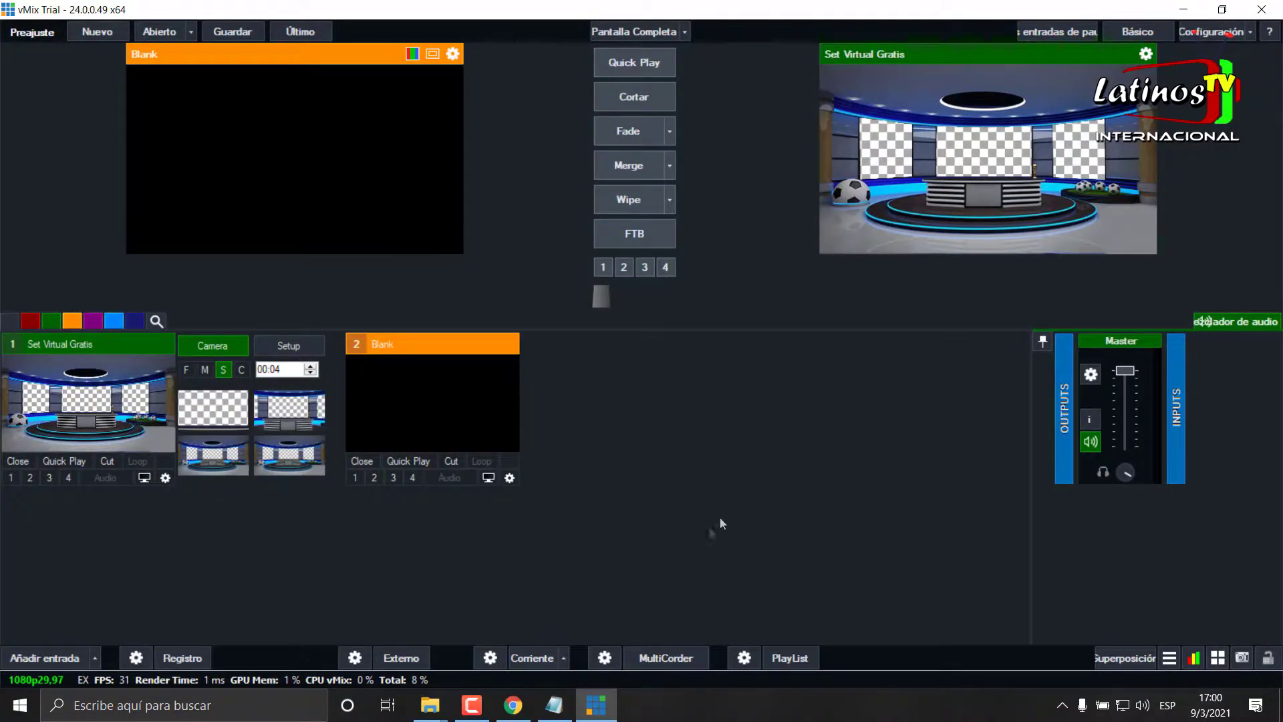
Drag Countdown Timer.mov from the background videos folder into vMix as input 2
mouse_move(428, 712)
left_click(555, 632)
left_click_drag(773, 247, 250, 575)
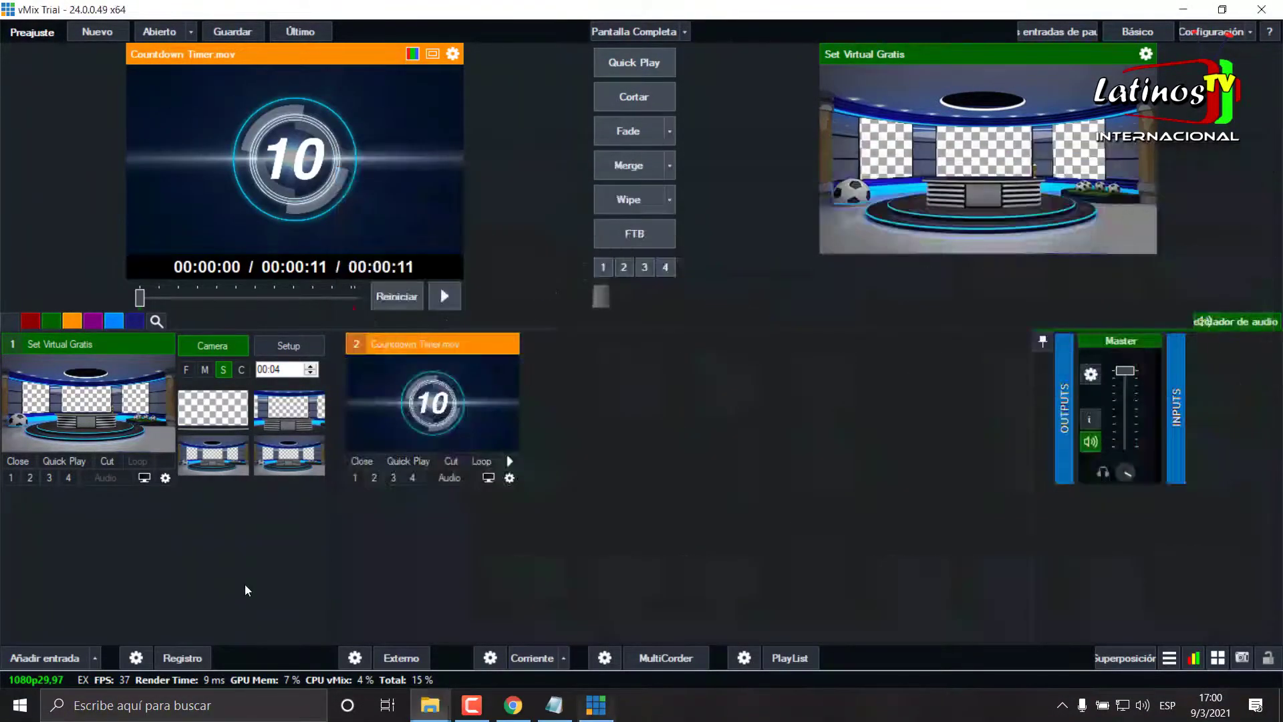
left_click(289, 345)
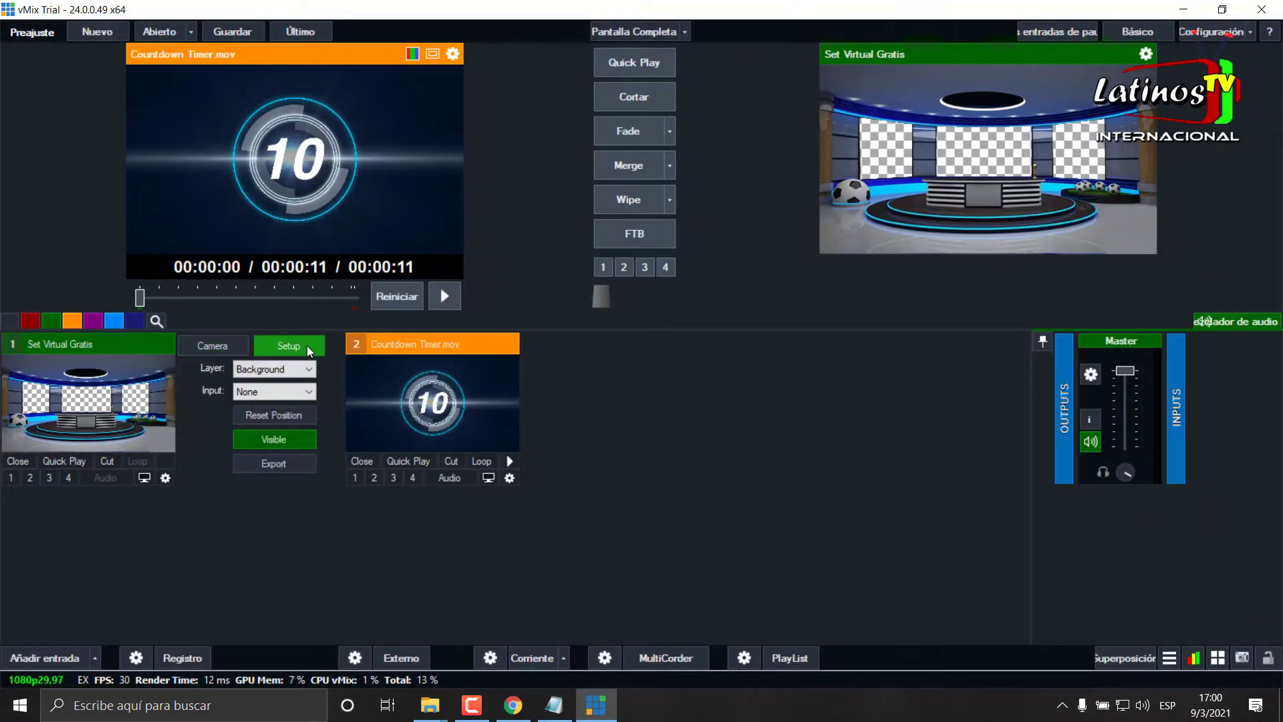
Feed input 2 Countdown Timer into the Central and Izquierda screen layers of input 1
left_click(286, 371)
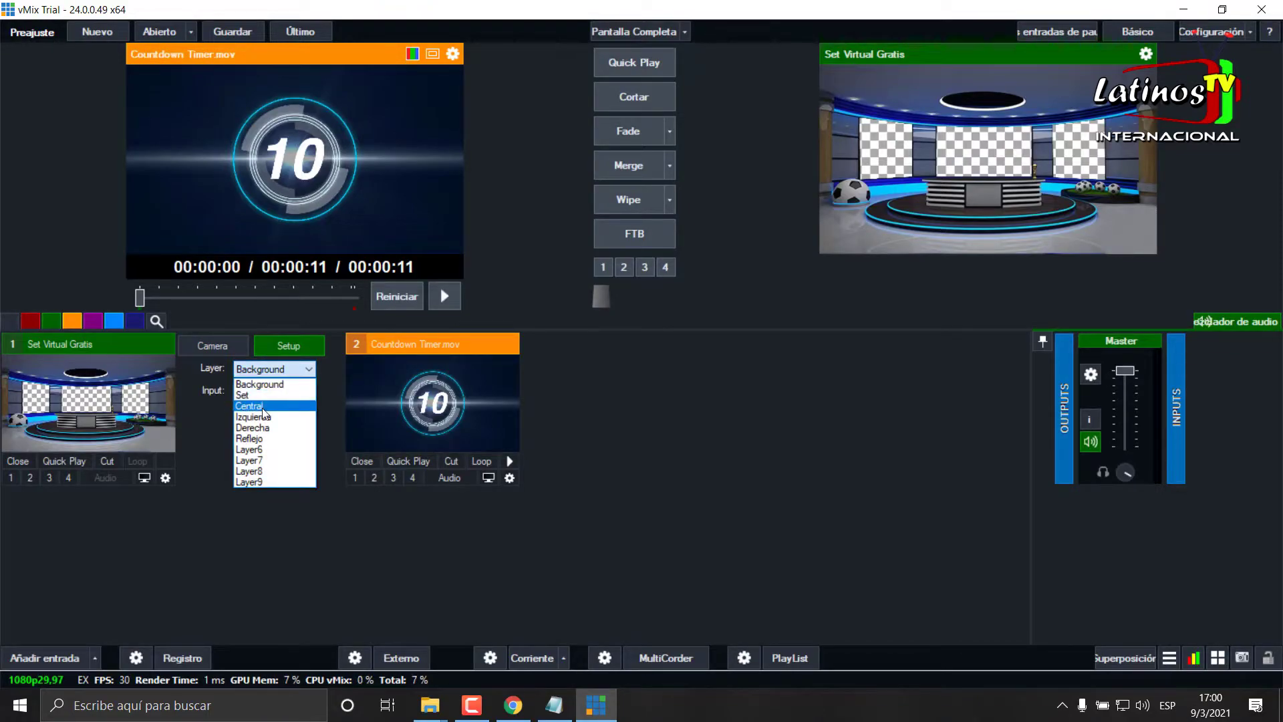
left_click(262, 407)
left_click(274, 391)
left_click(282, 420)
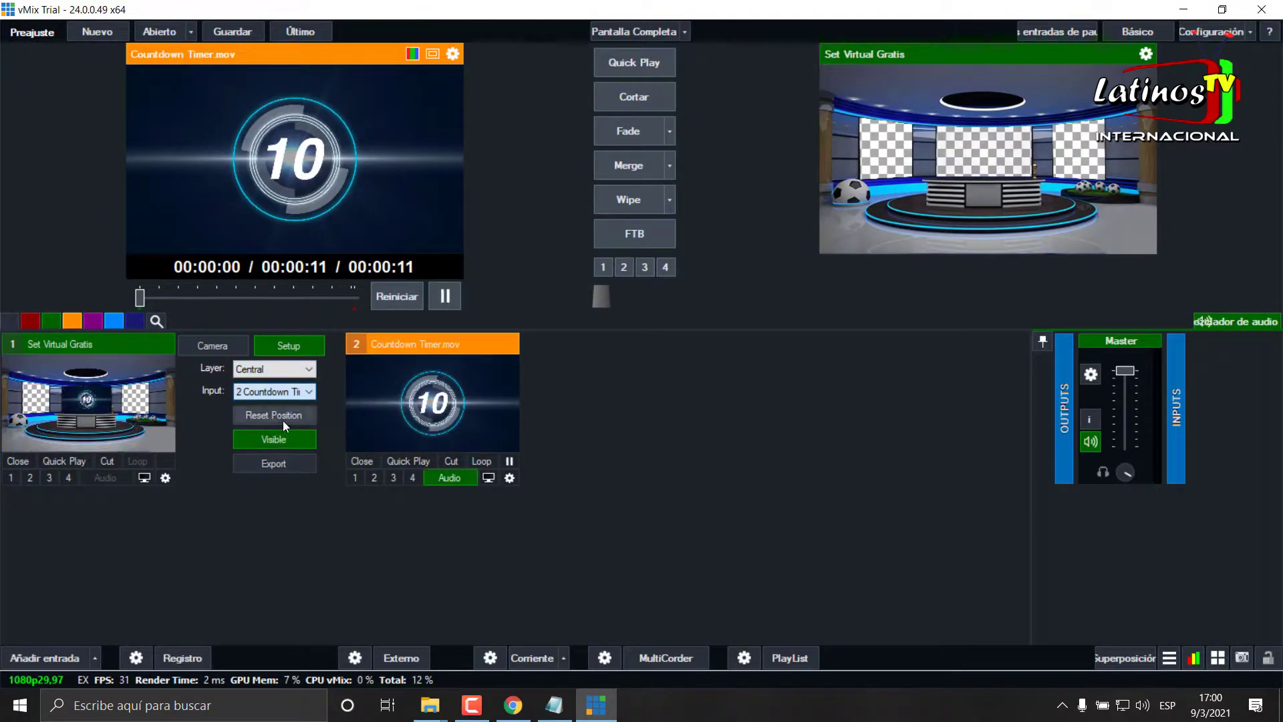
left_click(276, 392)
left_click(282, 386)
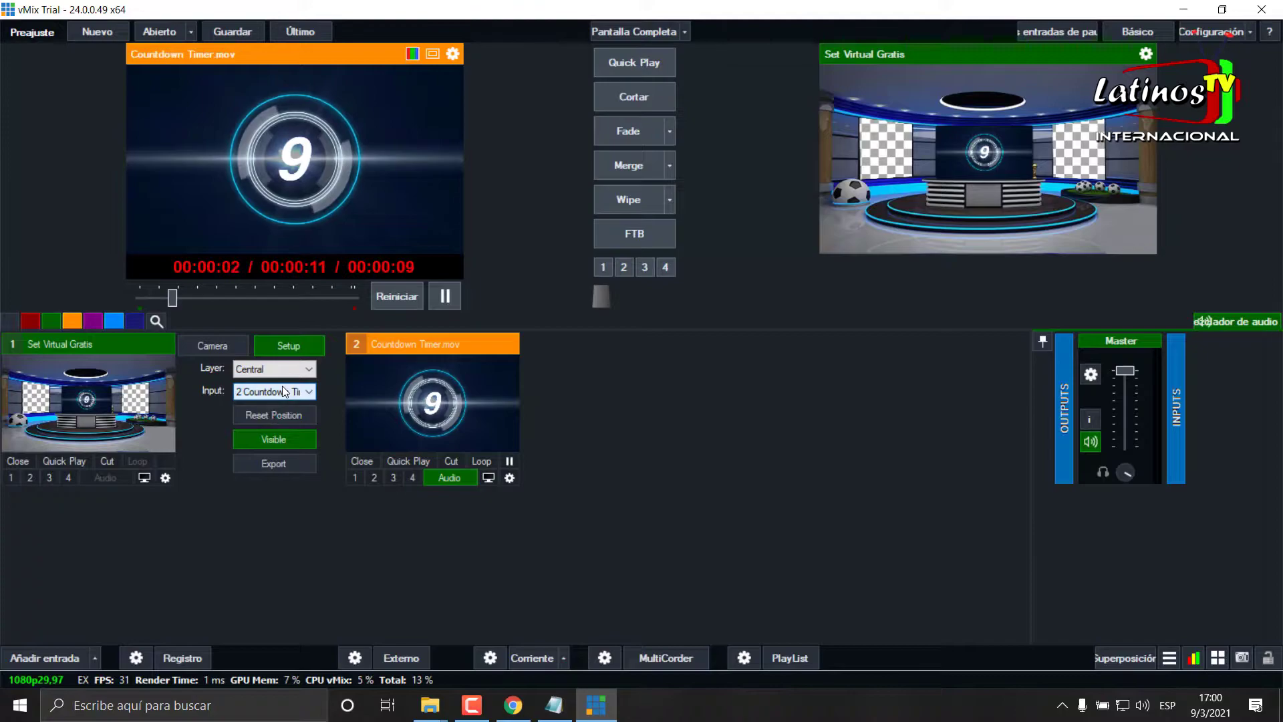
left_click(284, 369)
left_click(280, 420)
left_click(279, 391)
left_click(271, 418)
Feed the countdown into the Derecha and Reflejo layers, enable Loop, and preview the set
left_click(263, 368)
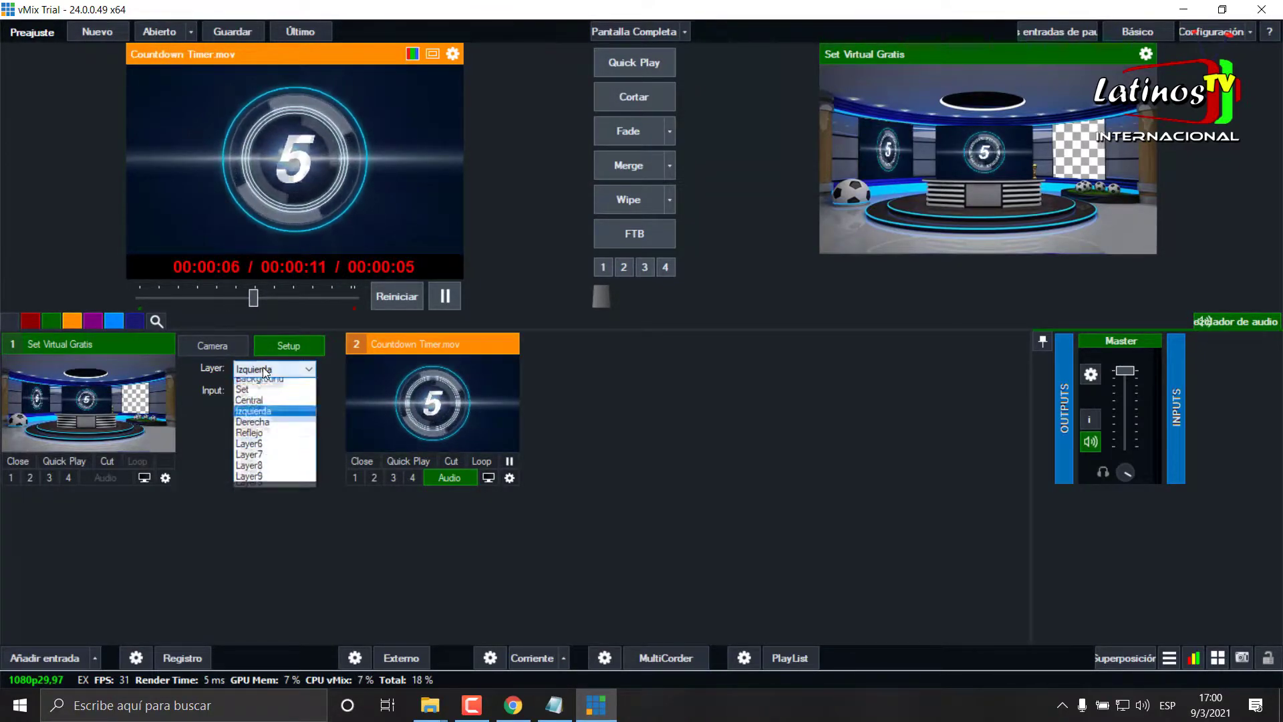
left_click(268, 421)
left_click(271, 391)
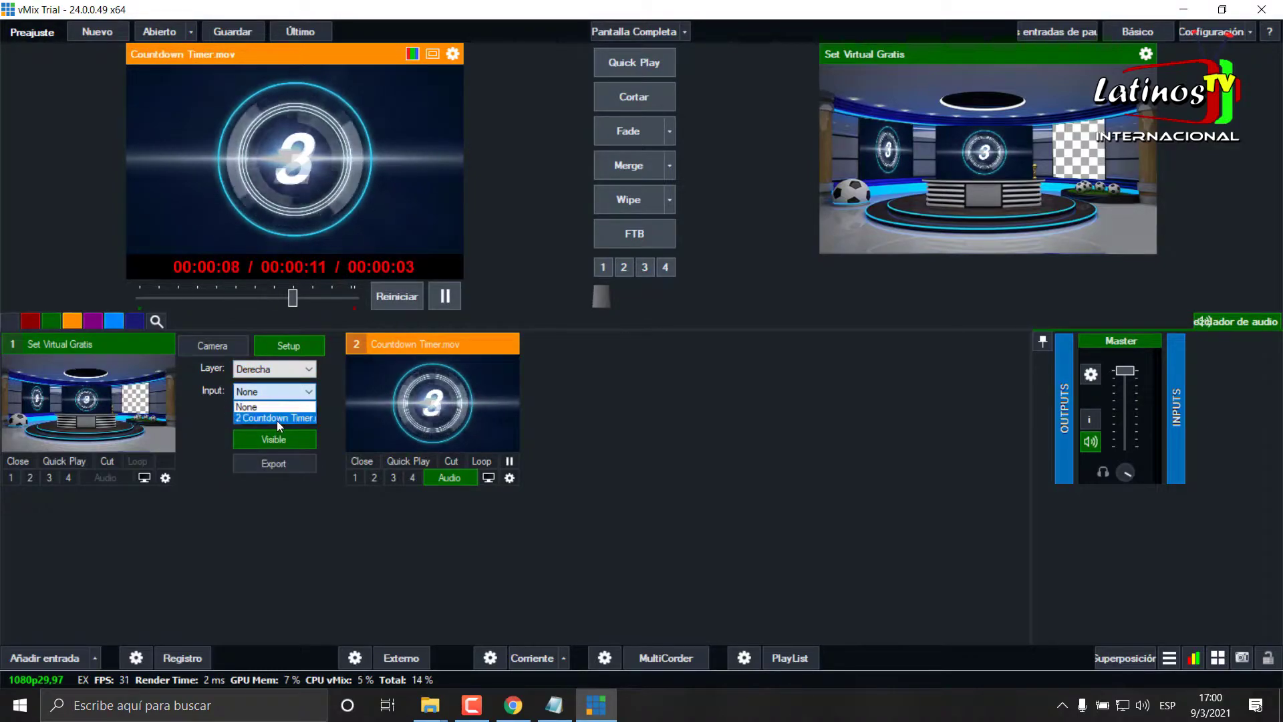
left_click(277, 419)
left_click(271, 369)
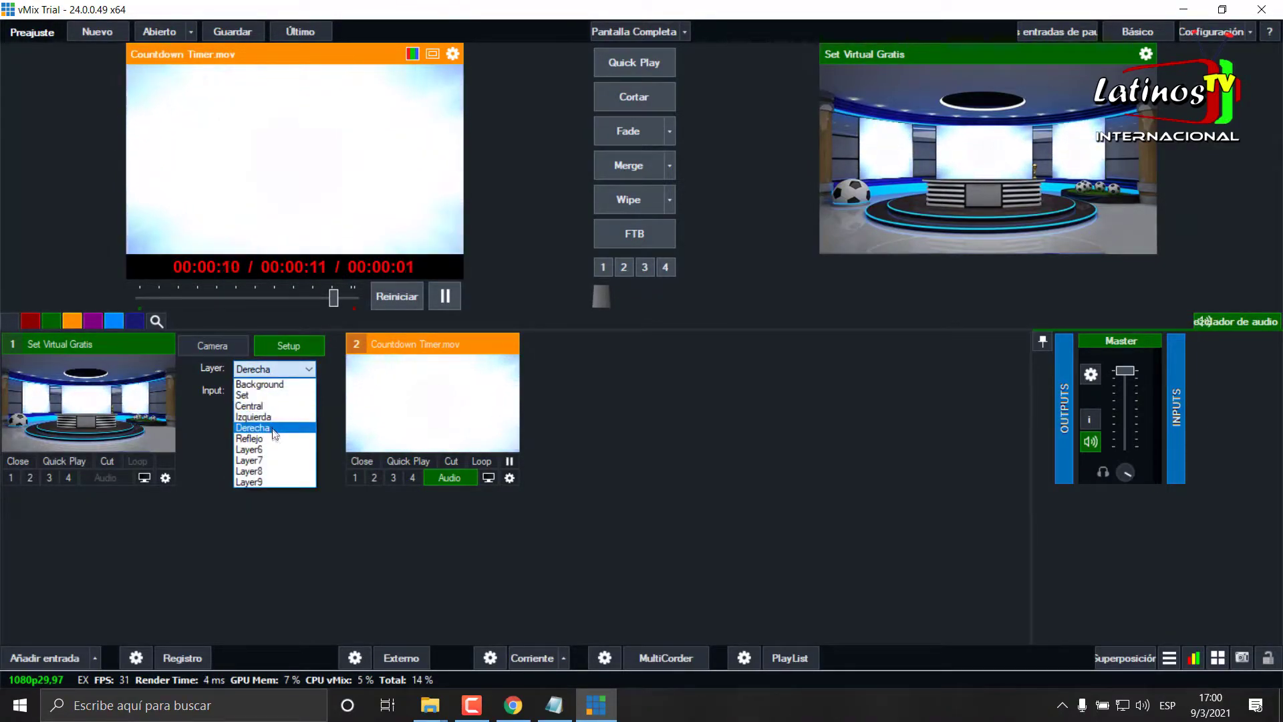
left_click(270, 439)
left_click(278, 392)
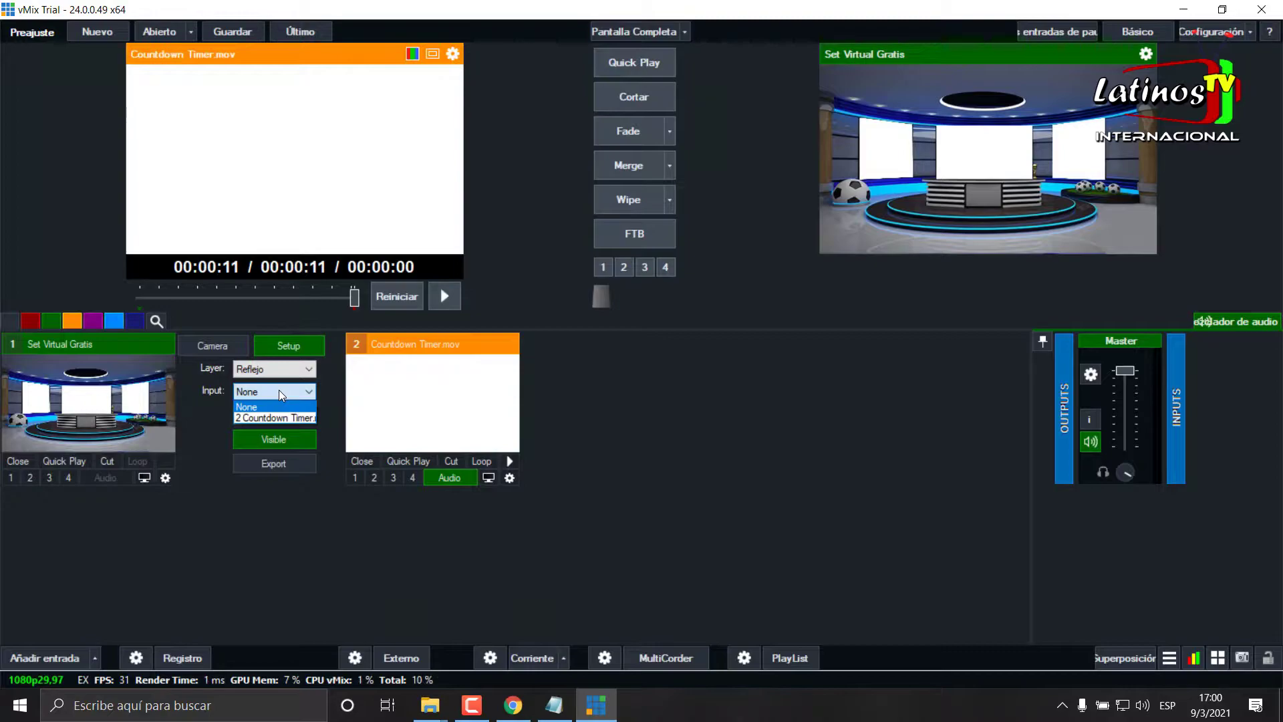
left_click(278, 415)
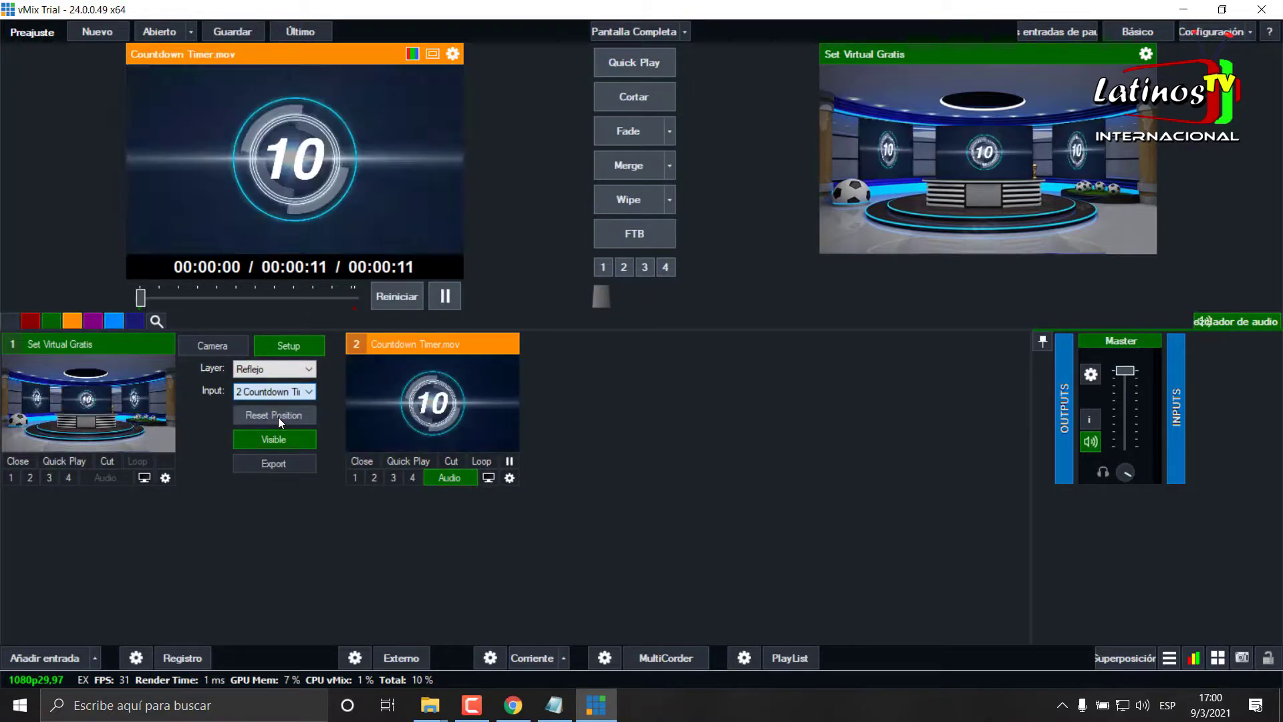
left_click(475, 458)
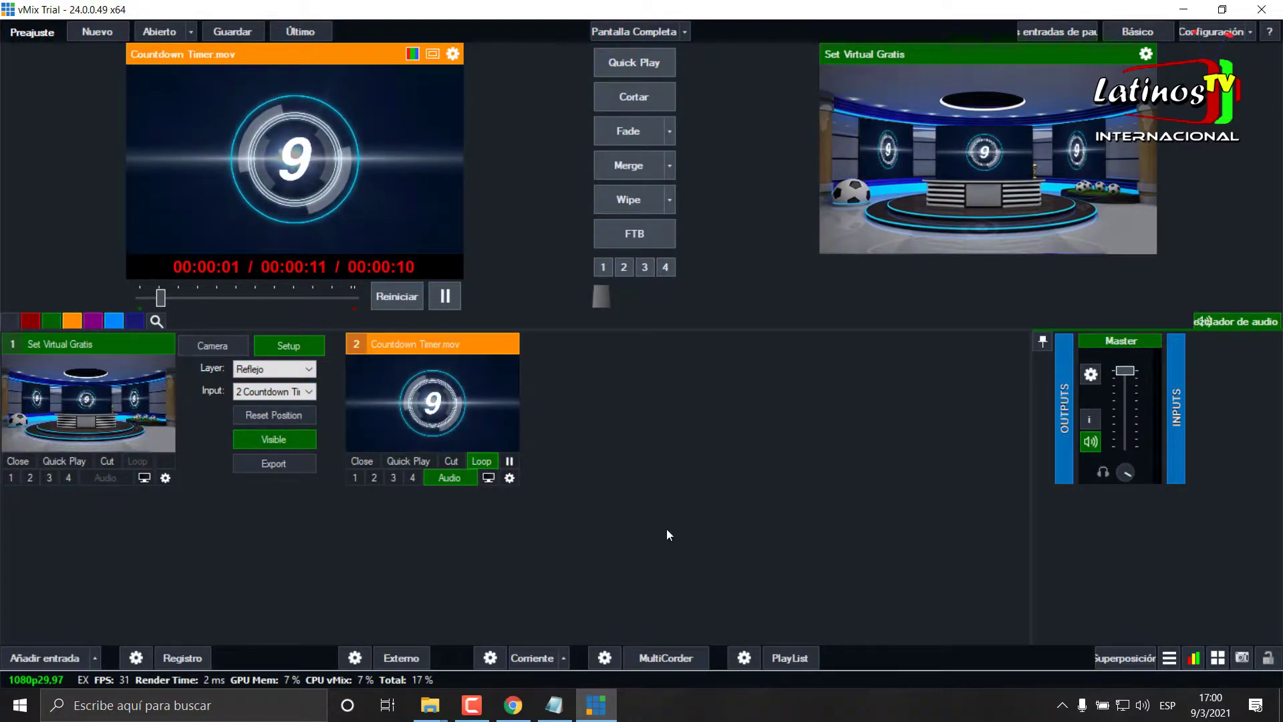
left_click(111, 411)
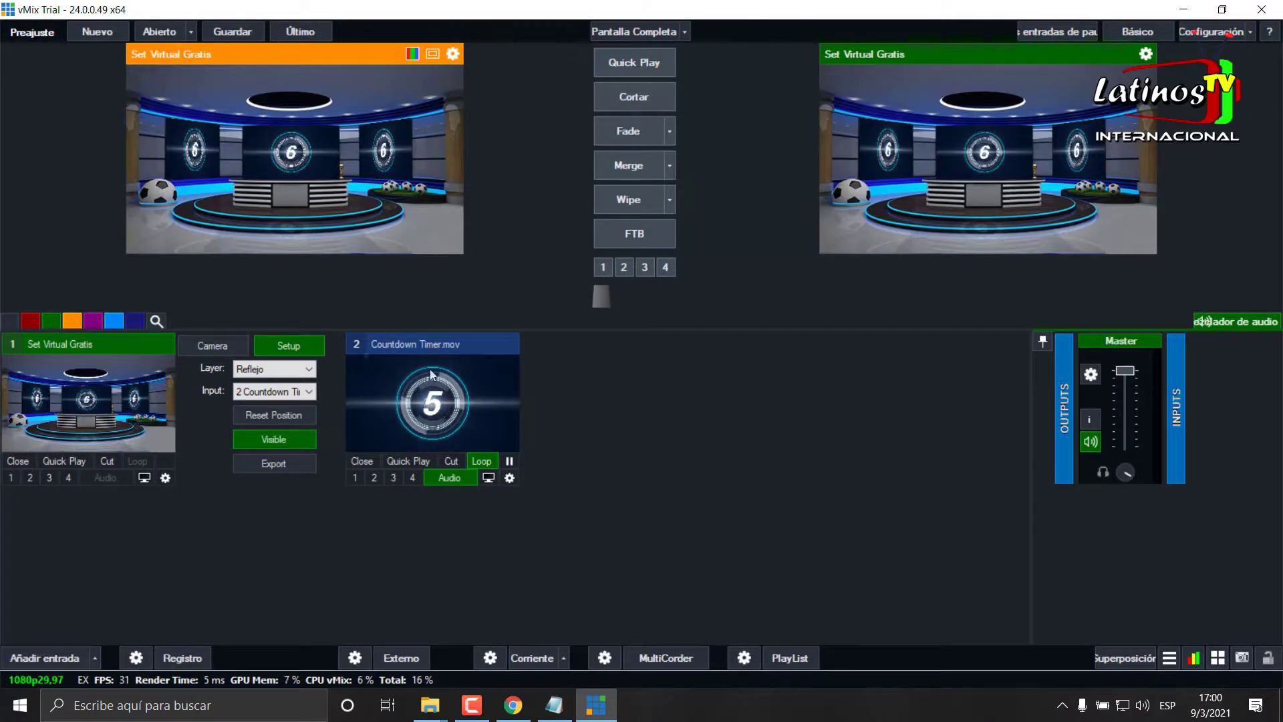
Switch the virtual set to a closer camera preset, then back to the wide studio shot
left_click(212, 346)
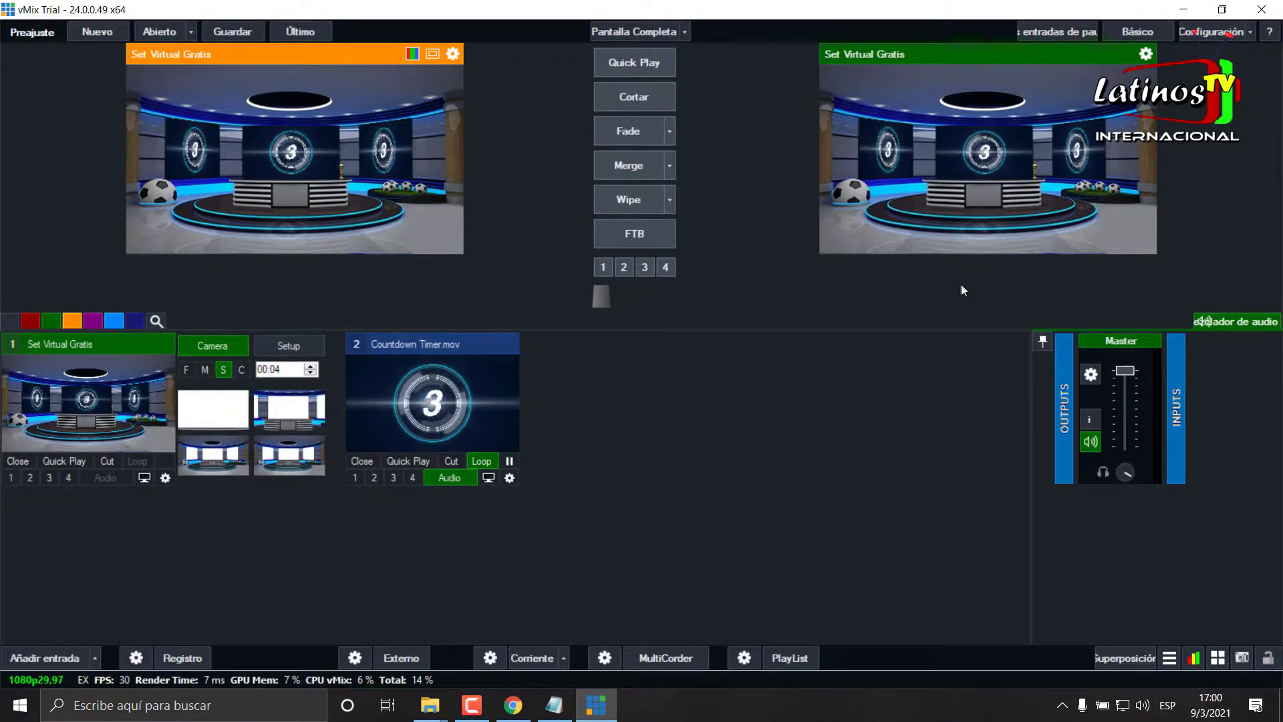
left_click(220, 423)
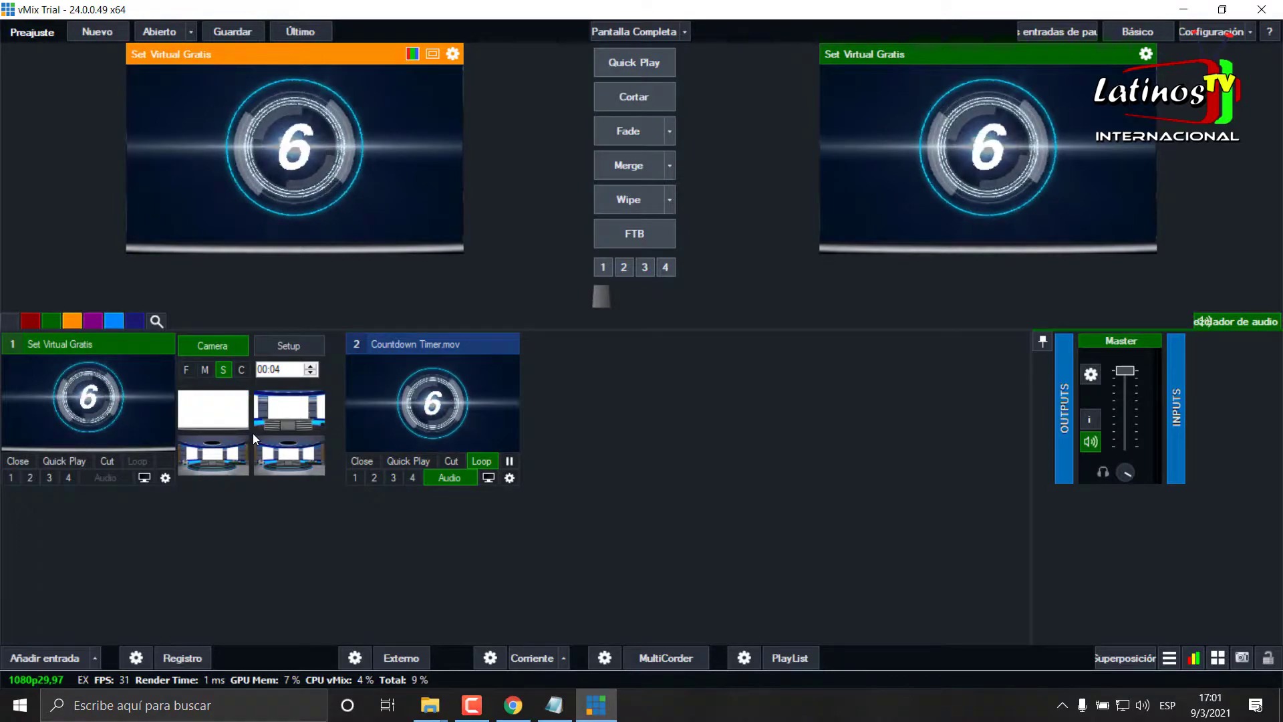
left_click(272, 464)
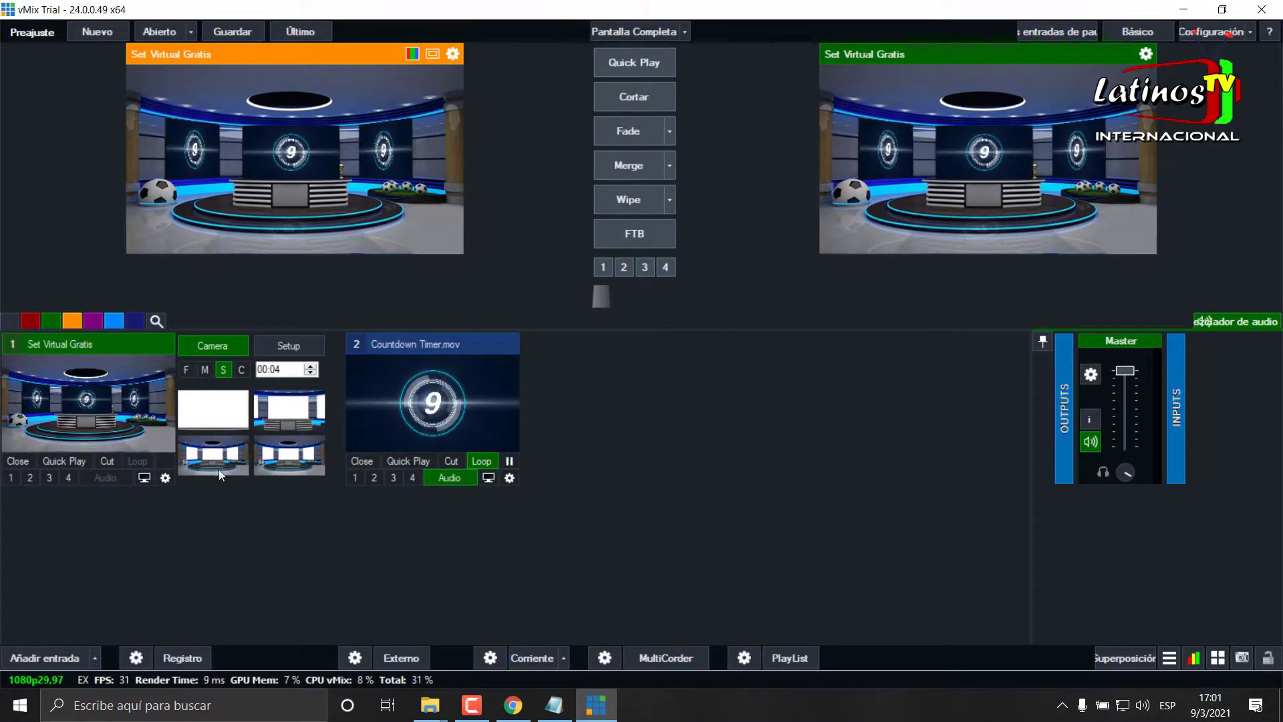
Reframe the fourth camera preset to zoom 1.74, X Pan 0.4543 and Pan Y 0.1417
right_click(285, 455)
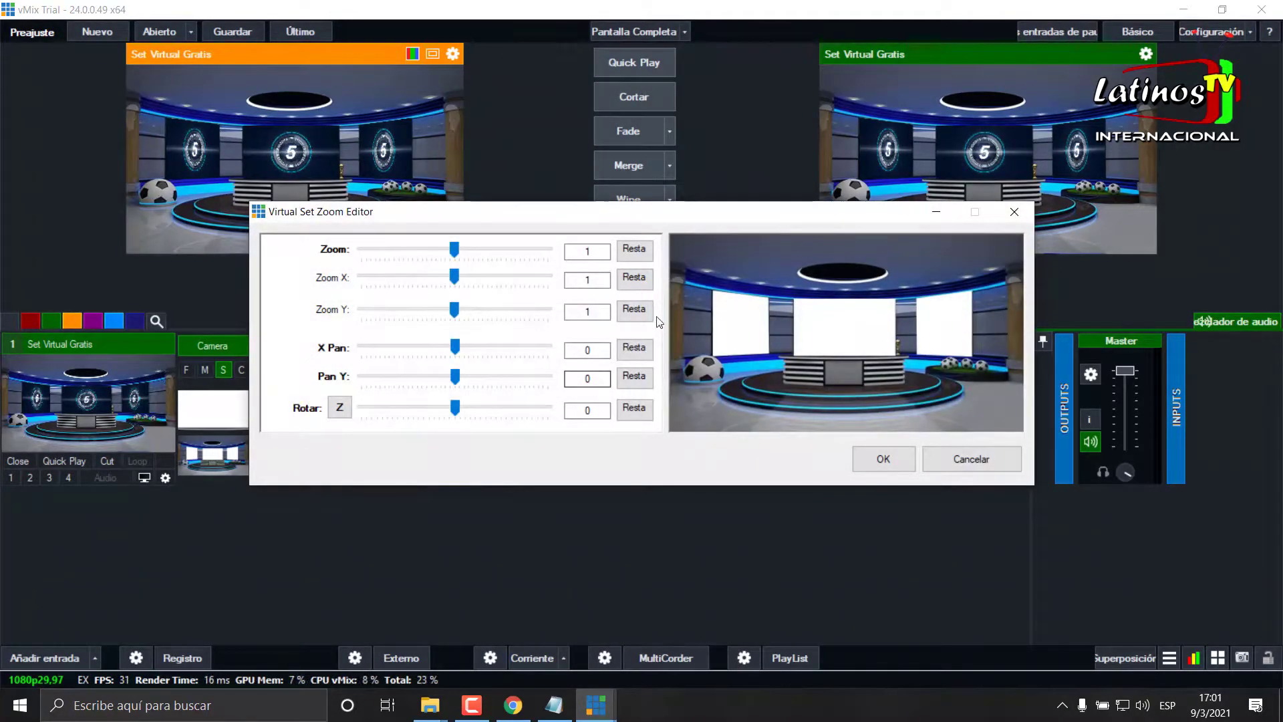
left_click_drag(455, 249, 475, 249)
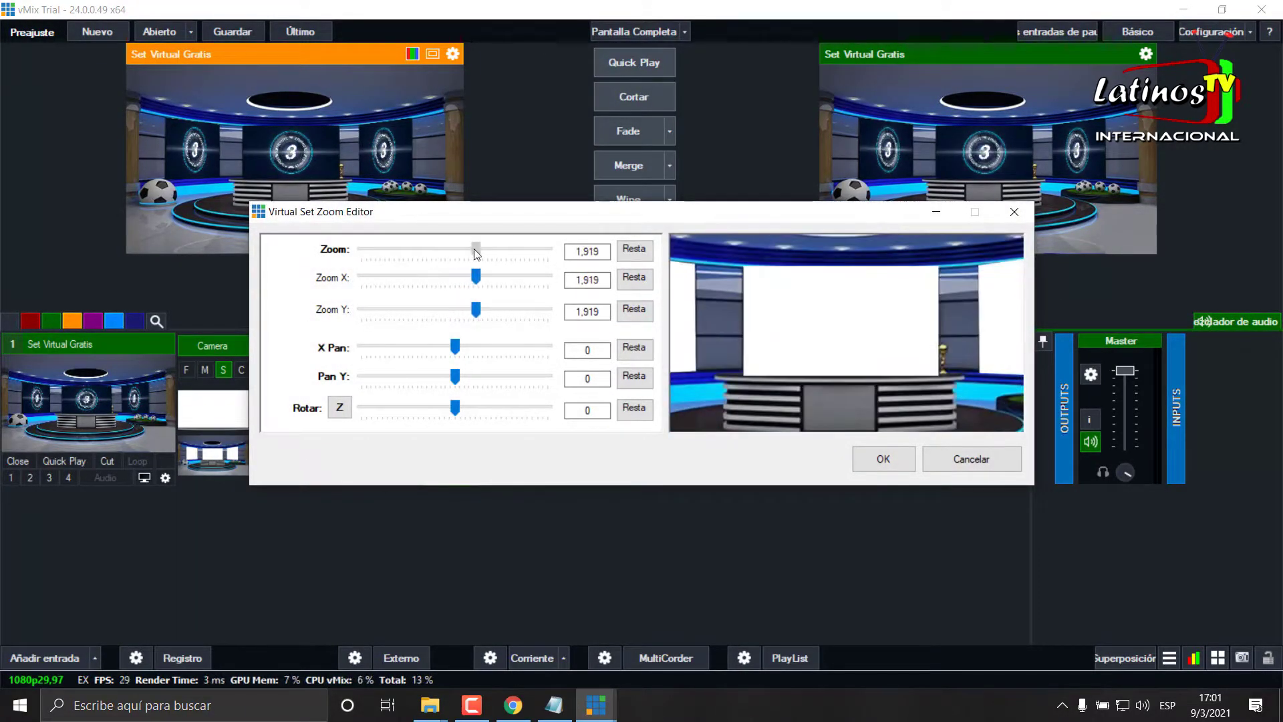
mouse_move(796, 322)
left_mouse_down()
mouse_move(884, 329)
mouse_move(877, 307)
left_mouse_up()
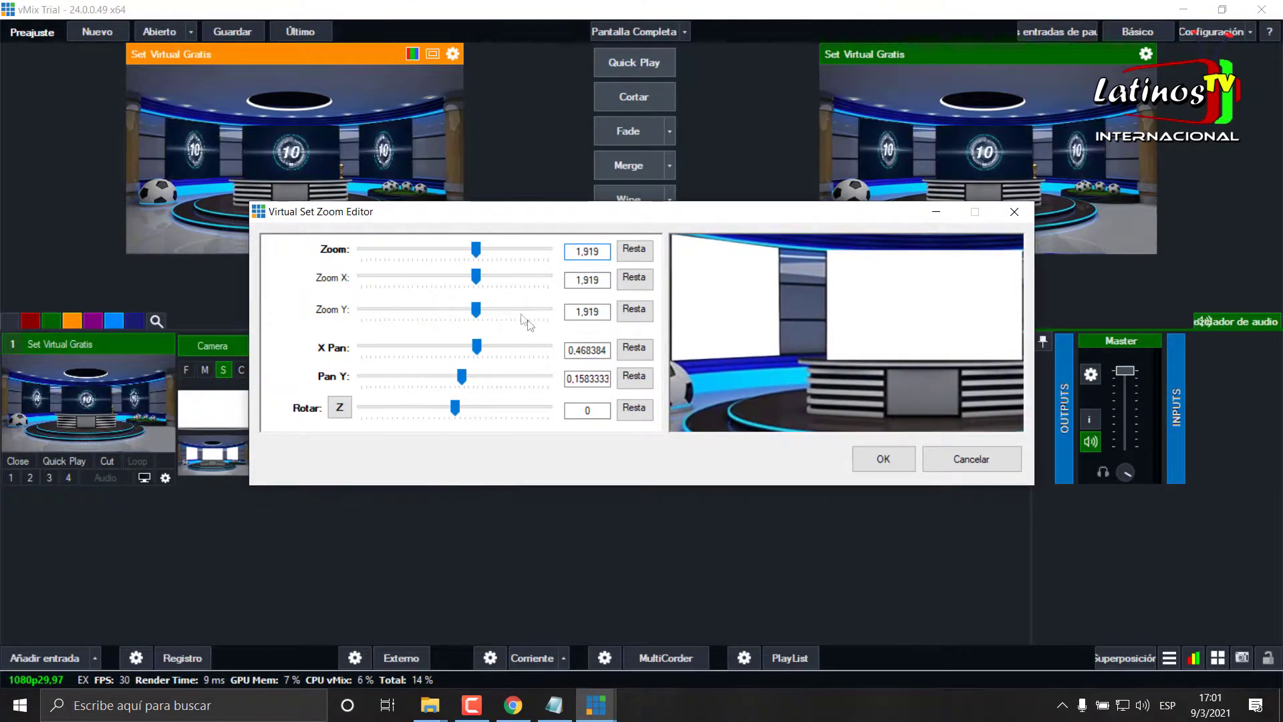
left_click_drag(475, 249, 472, 249)
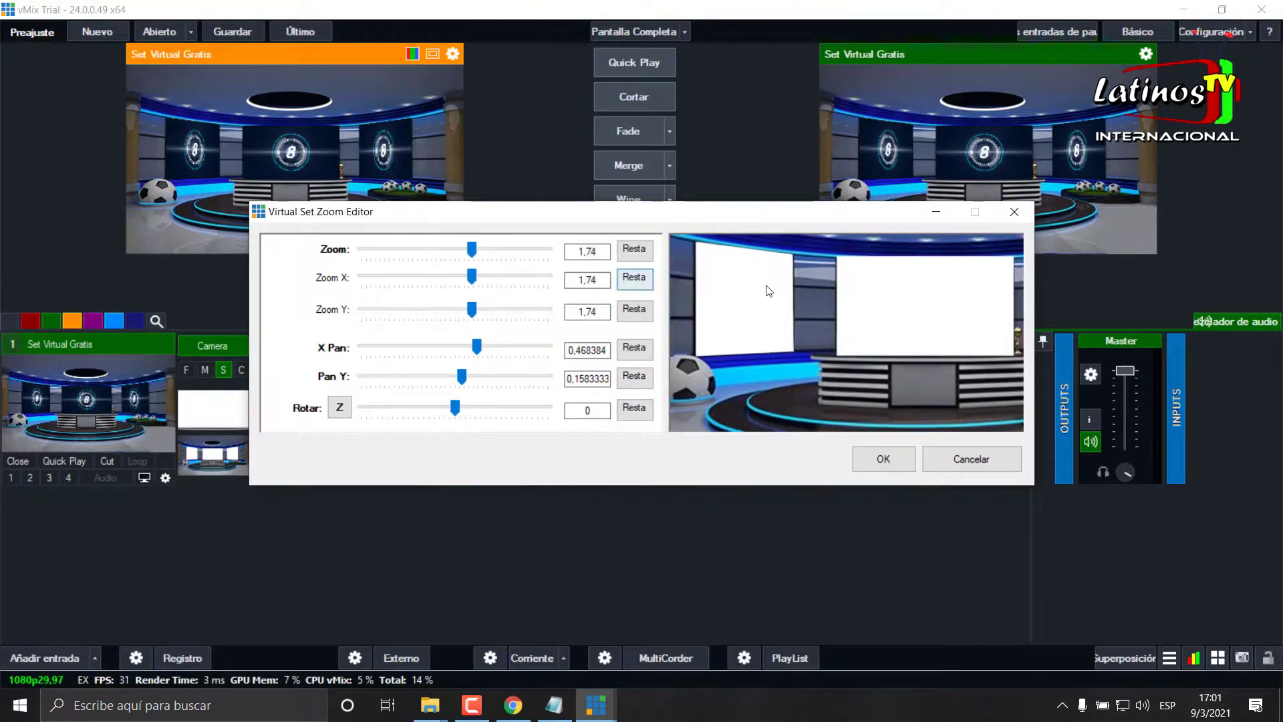
left_click_drag(816, 298, 816, 299)
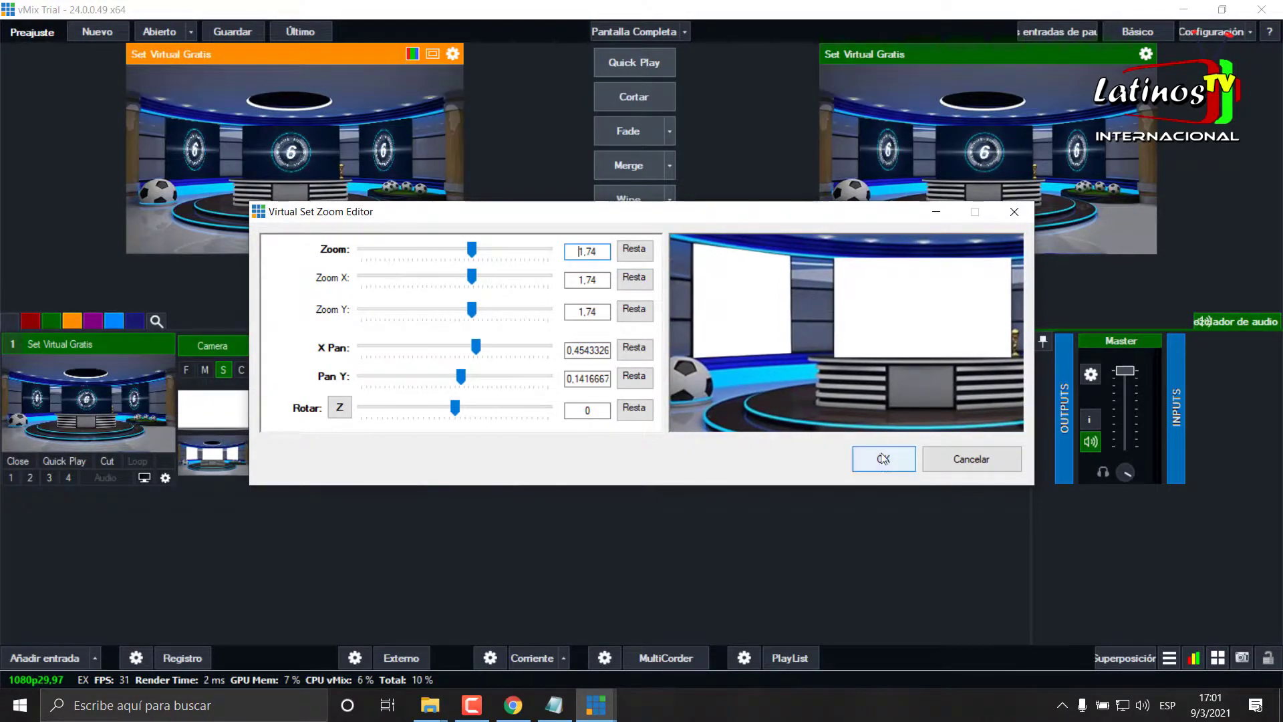
left_click(897, 469)
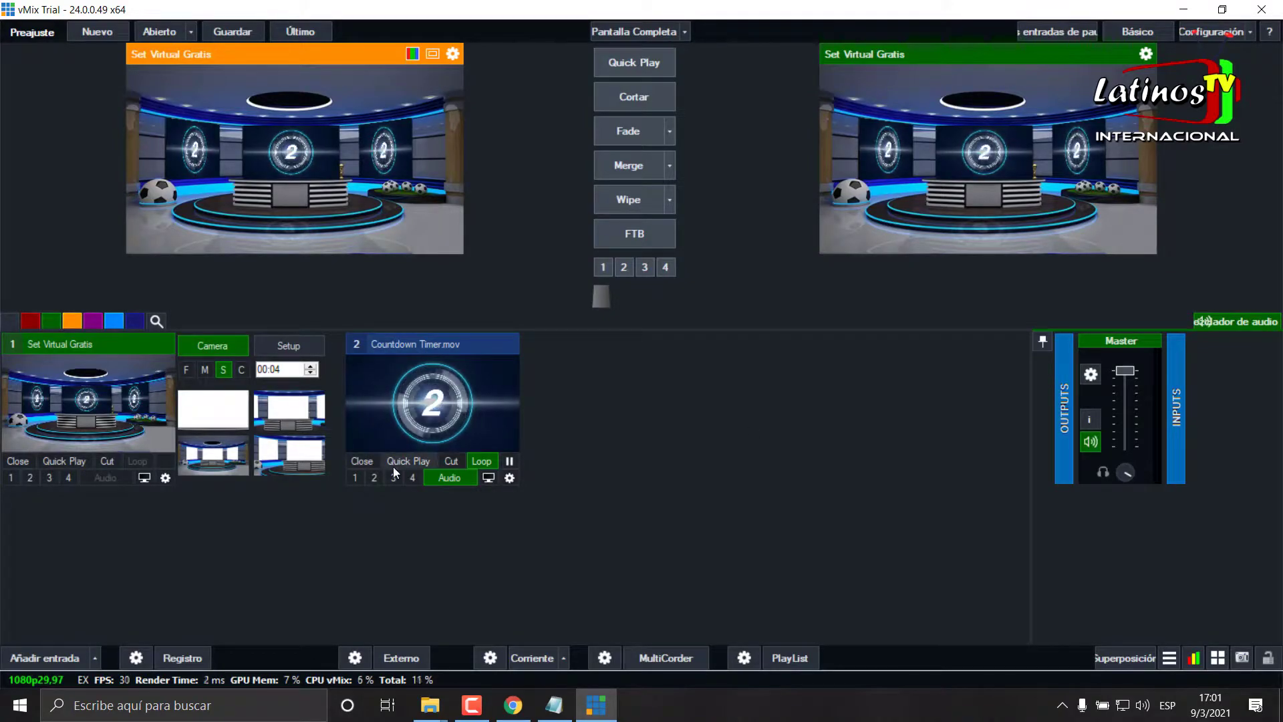
Switch to the closer custom camera angle and export the virtual set to the Set Virtual Gratis folder
left_click(307, 461)
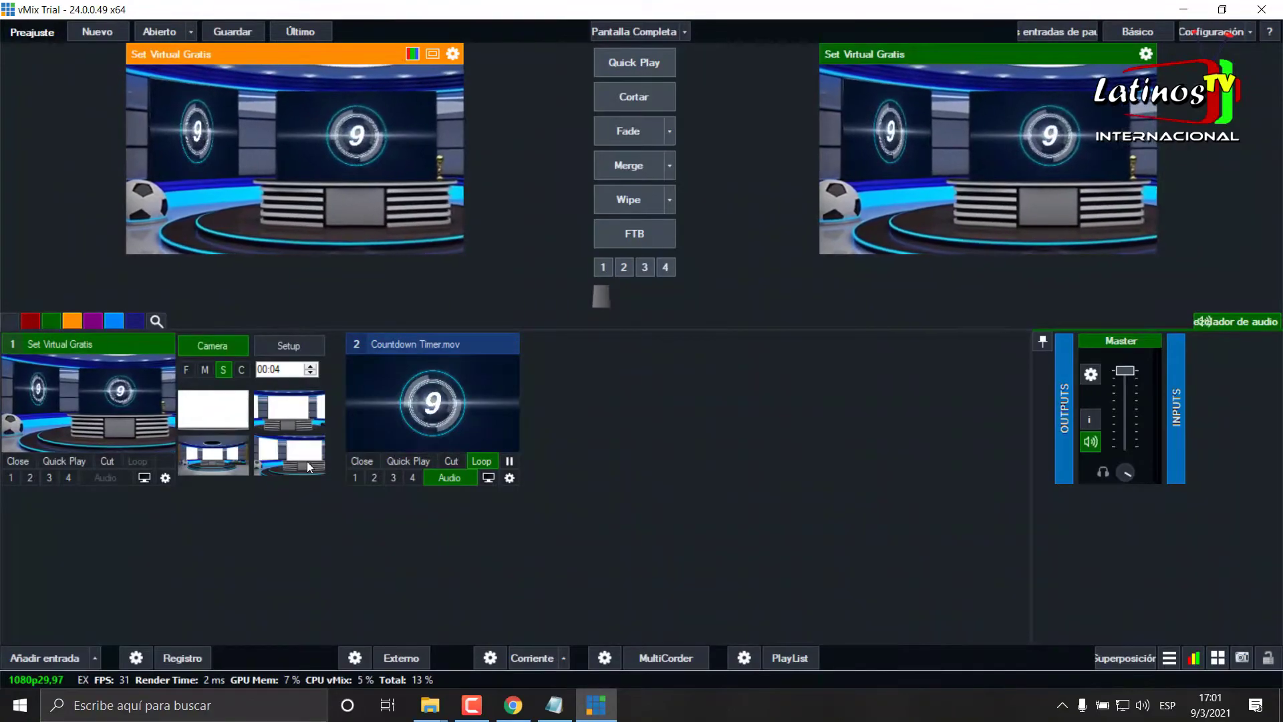
left_click(298, 347)
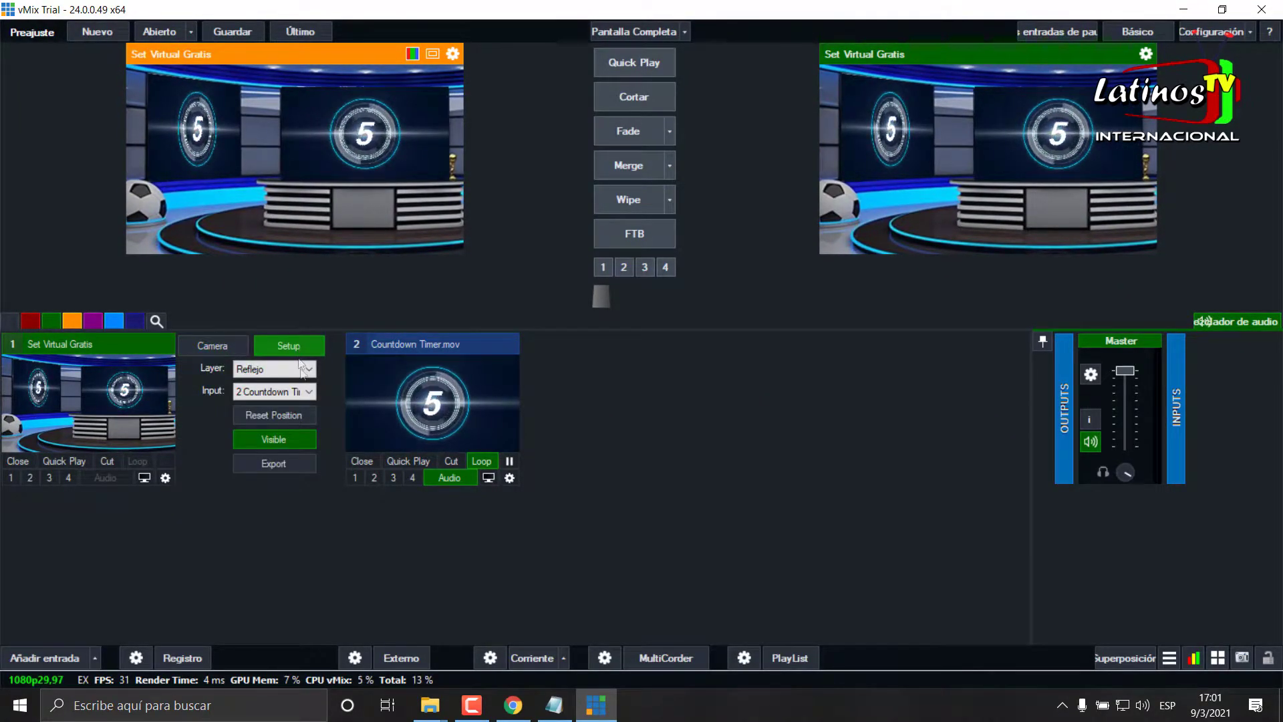
left_click(290, 463)
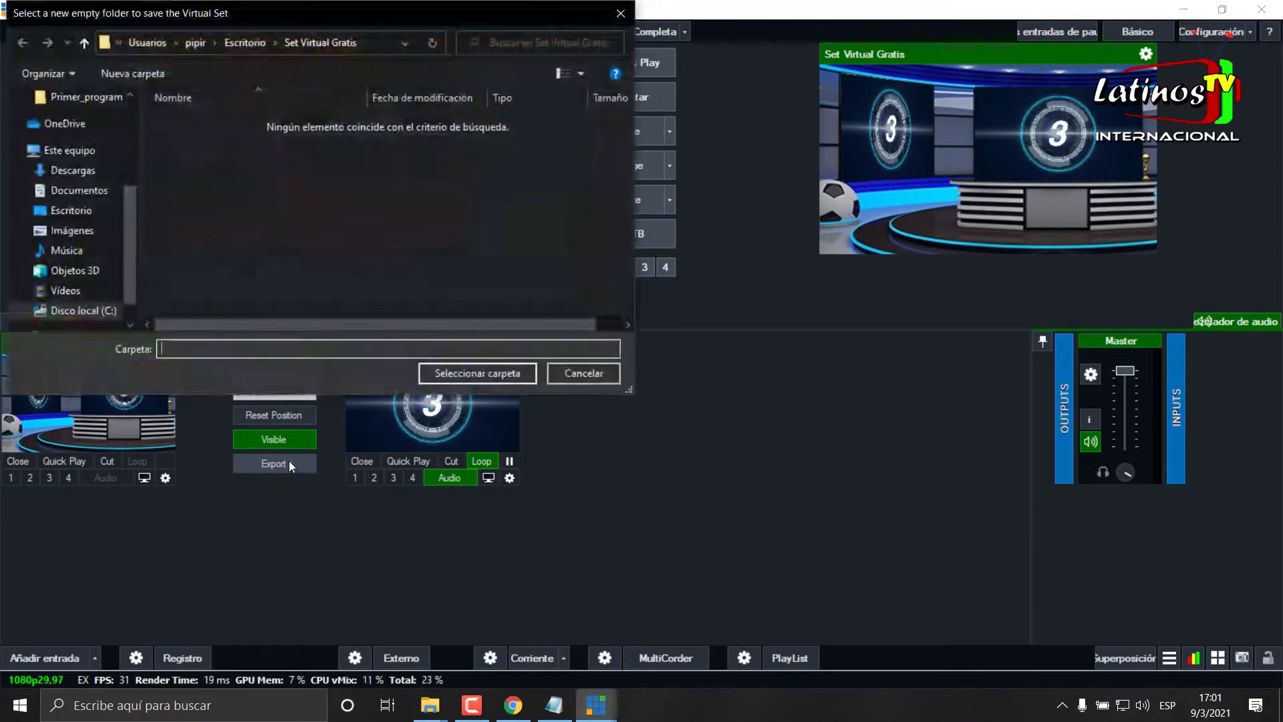
left_click(493, 375)
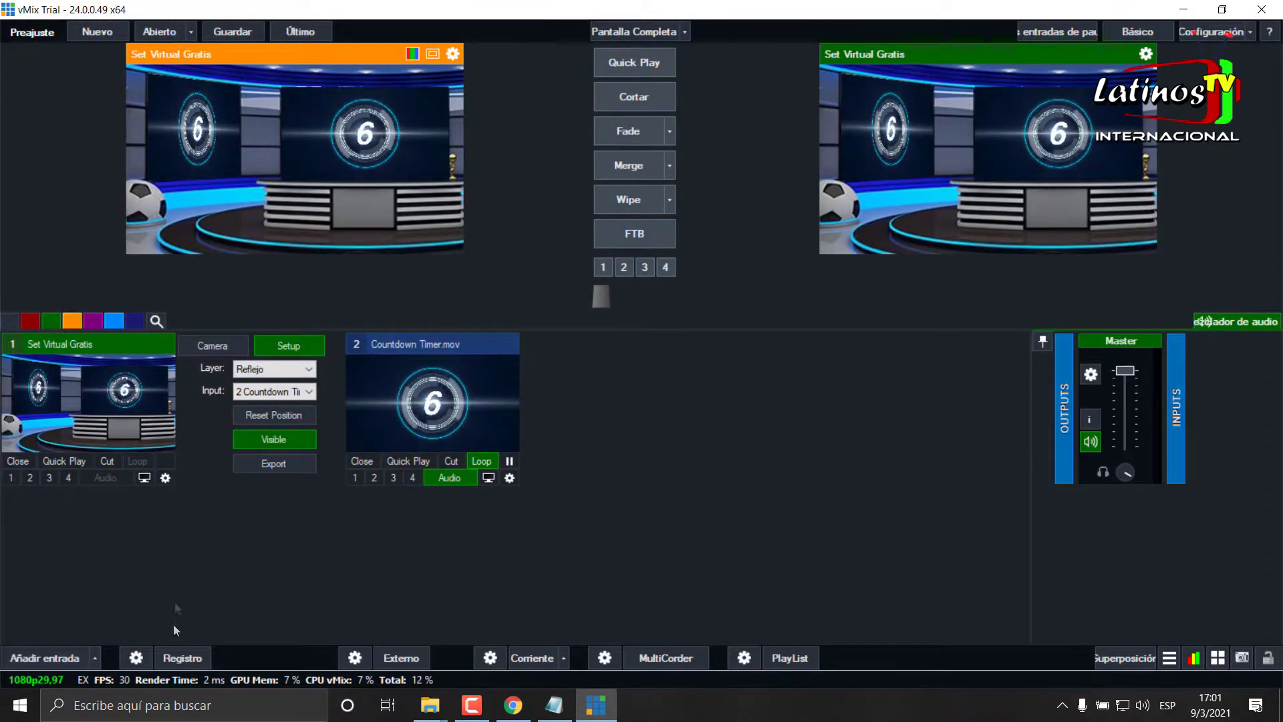
left_click(34, 659)
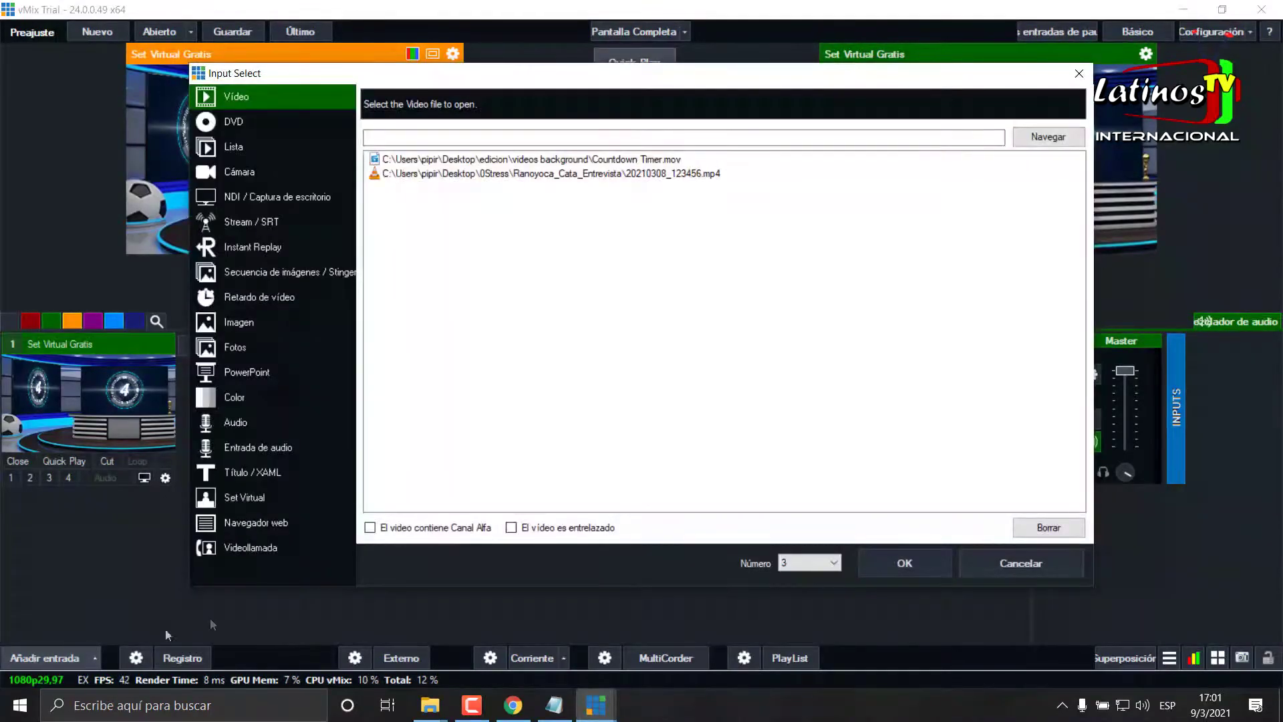
Load the desktop Set Virtual Gratis folder as virtual set input 3 and cut it live
left_click(259, 499)
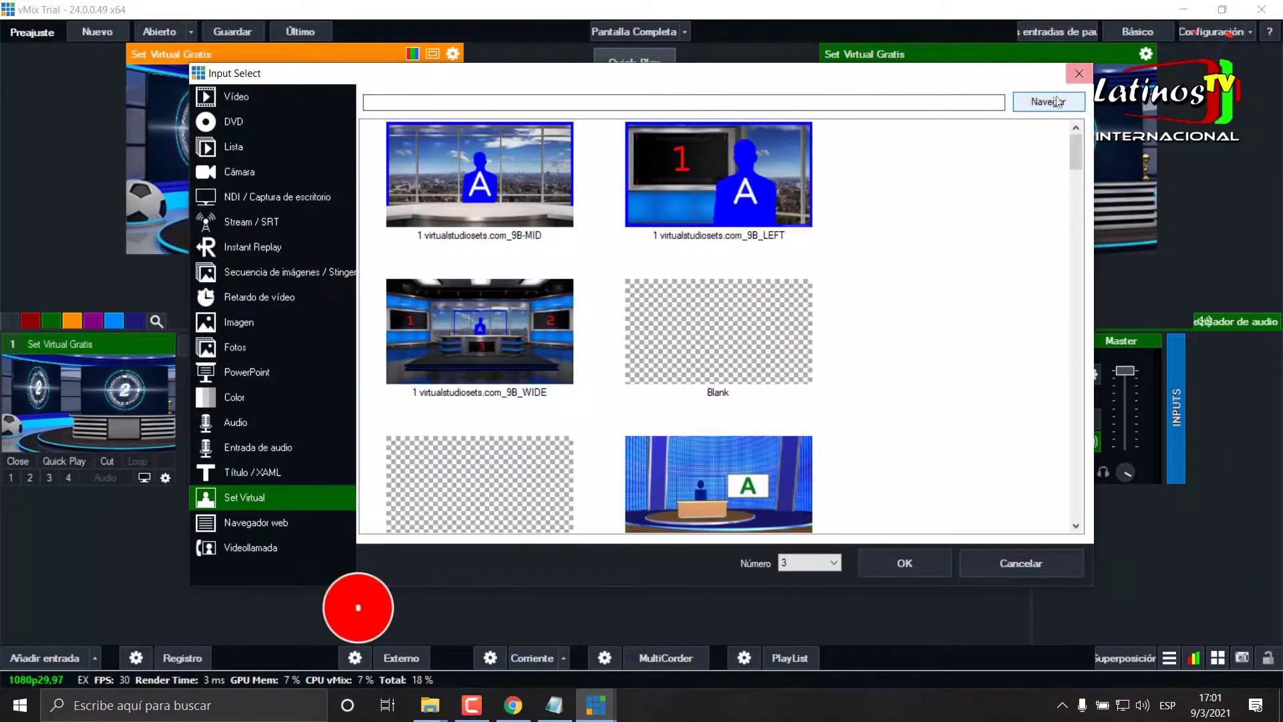
left_click(1048, 101)
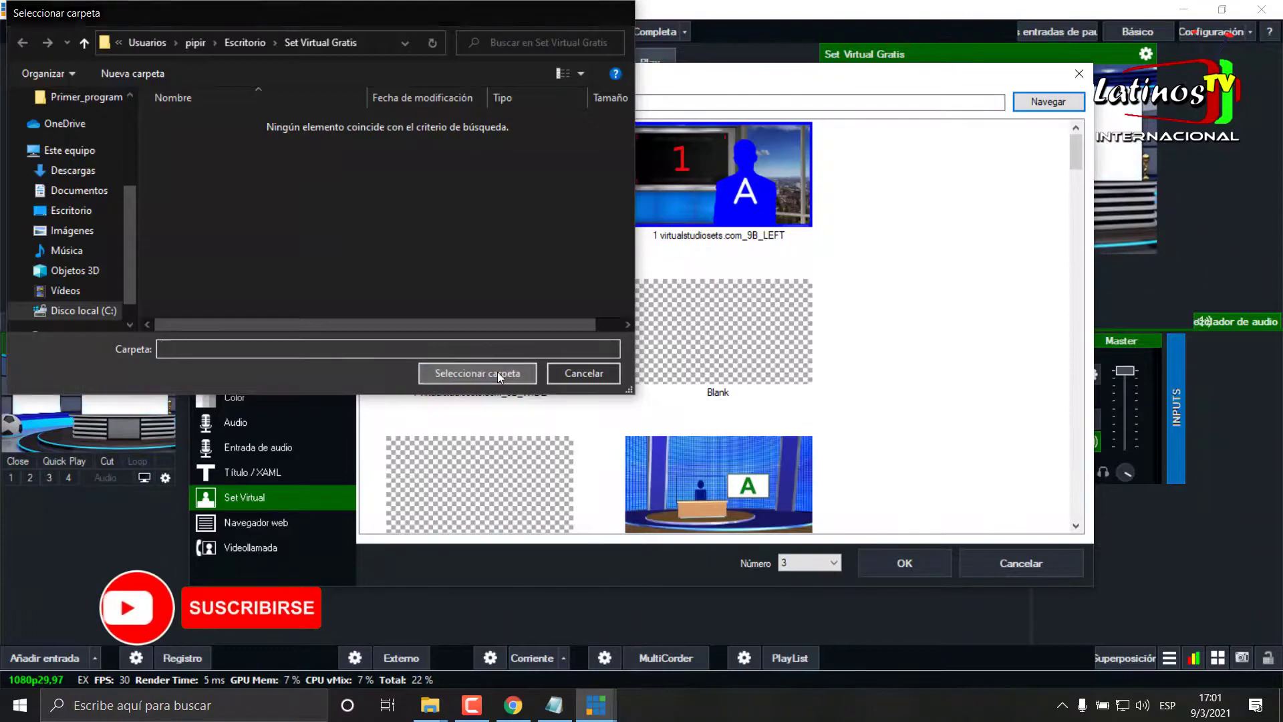
left_click(505, 373)
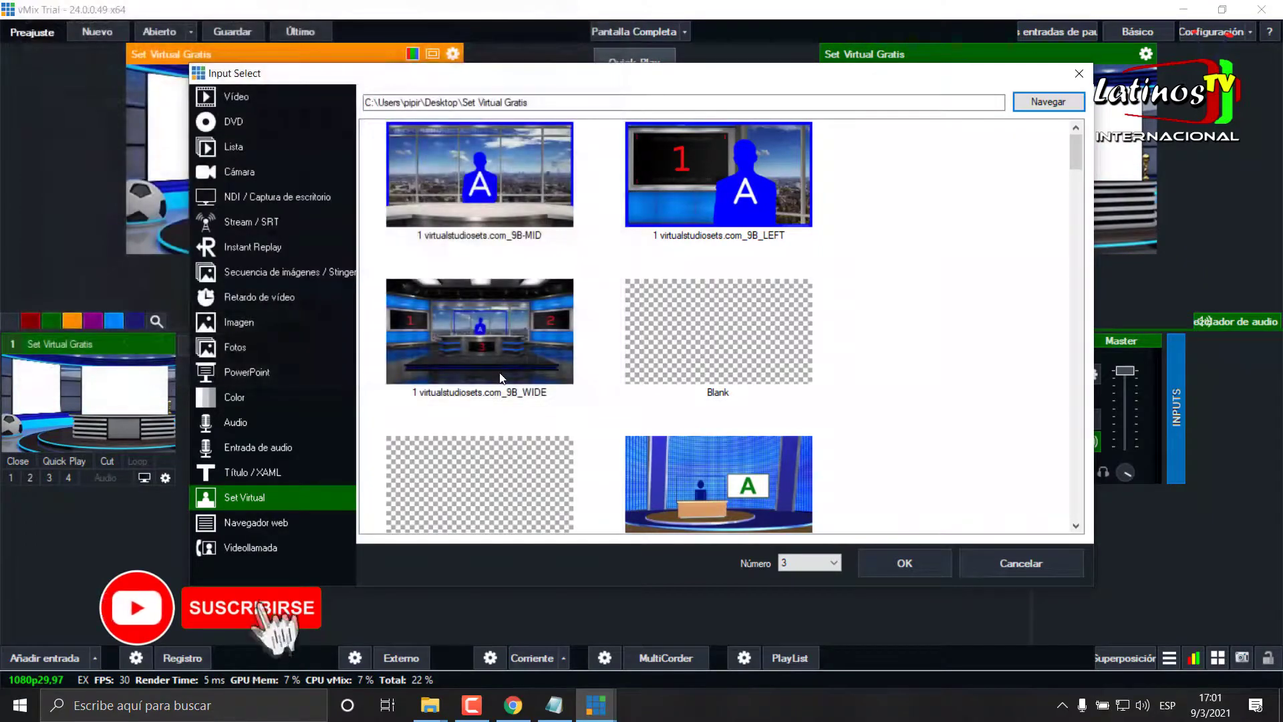
left_click(930, 558)
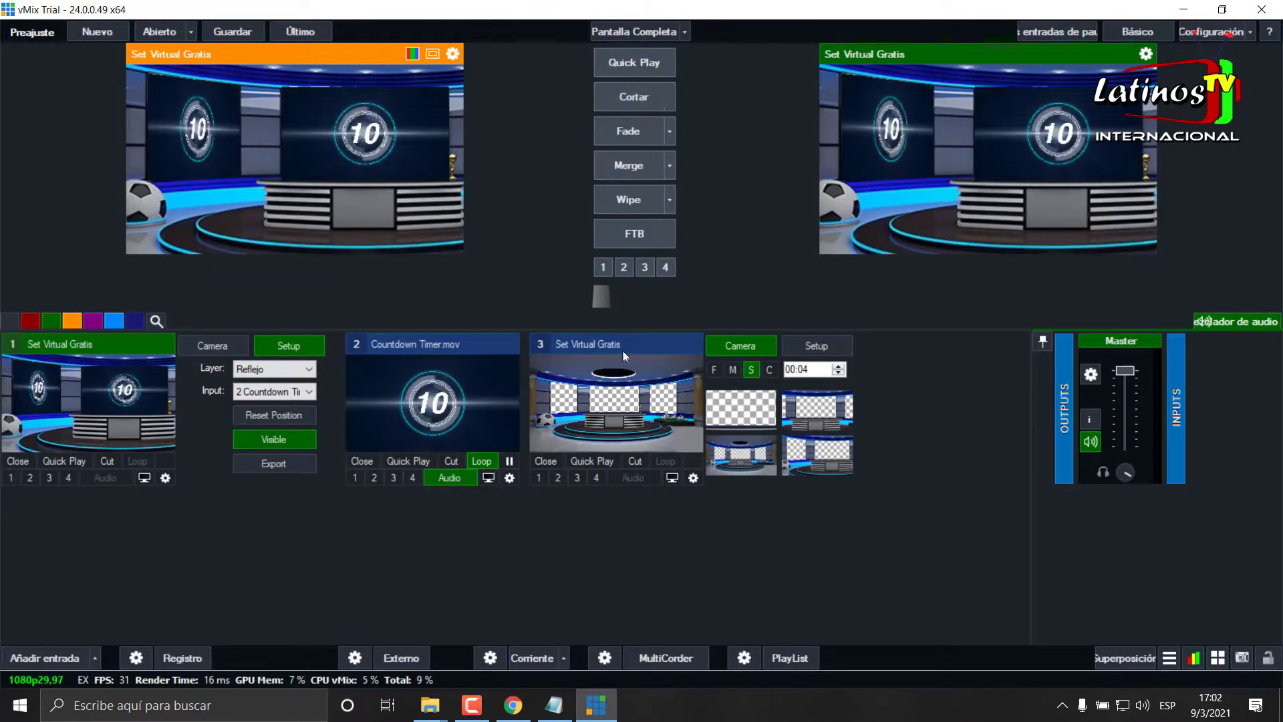
left_click(630, 347)
left_click(632, 99)
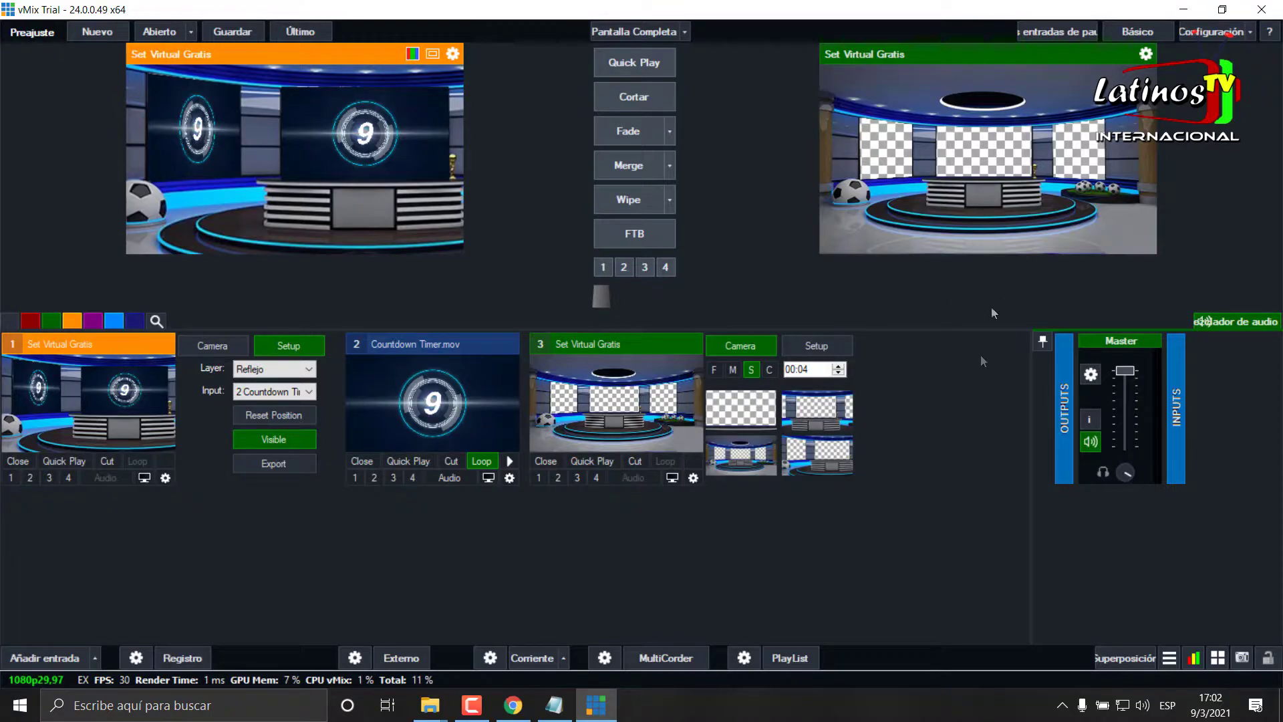
Move input 3's camera to its right-hand view, then bring the videos background folder forward
left_click(812, 457)
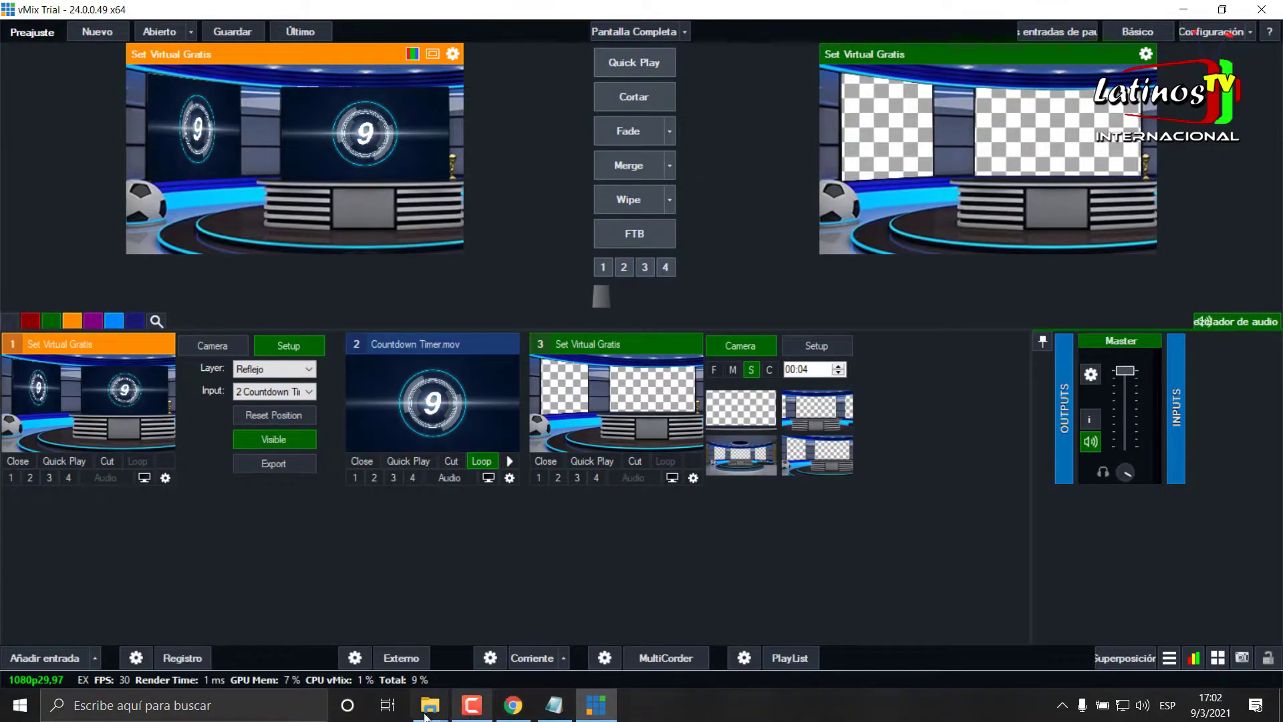
mouse_move(430, 705)
left_click(544, 632)
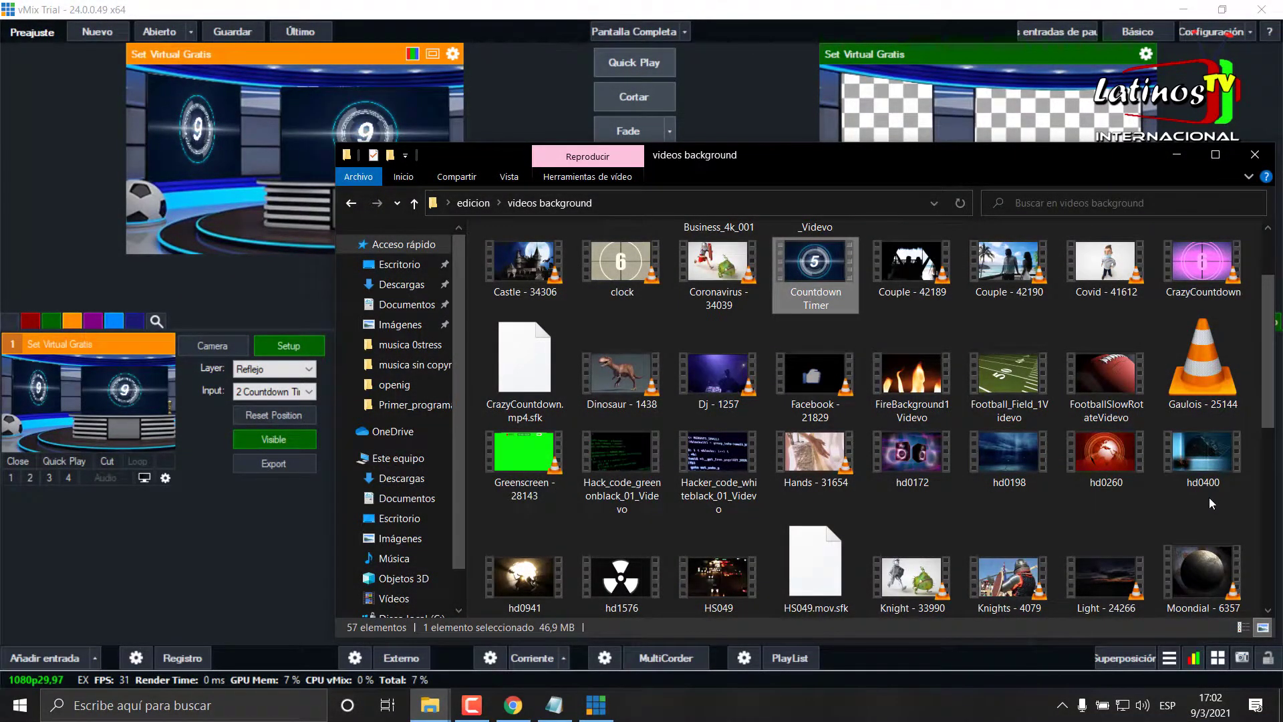
Look through the videos background folder and go up to the parent edicion folder
scroll(1210, 502, "down", 5)
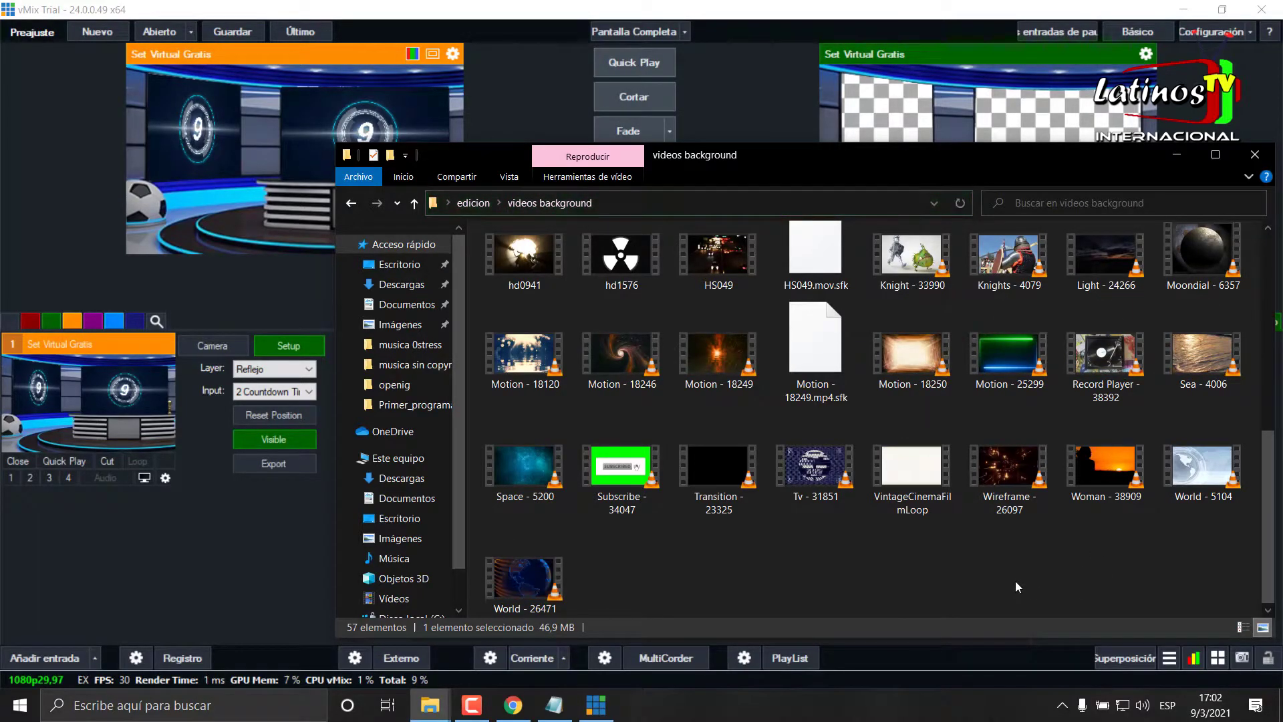
scroll(1016, 582, "up", 1)
scroll(1016, 585, "up", 3)
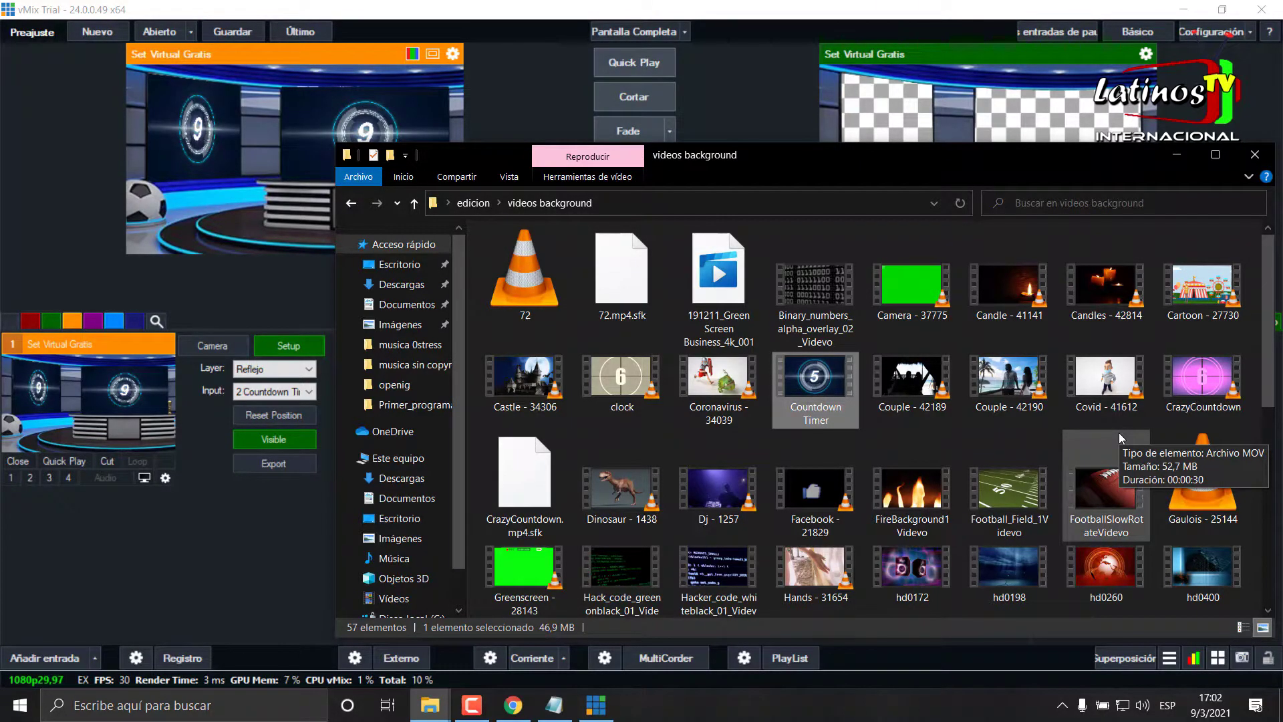
left_click(416, 204)
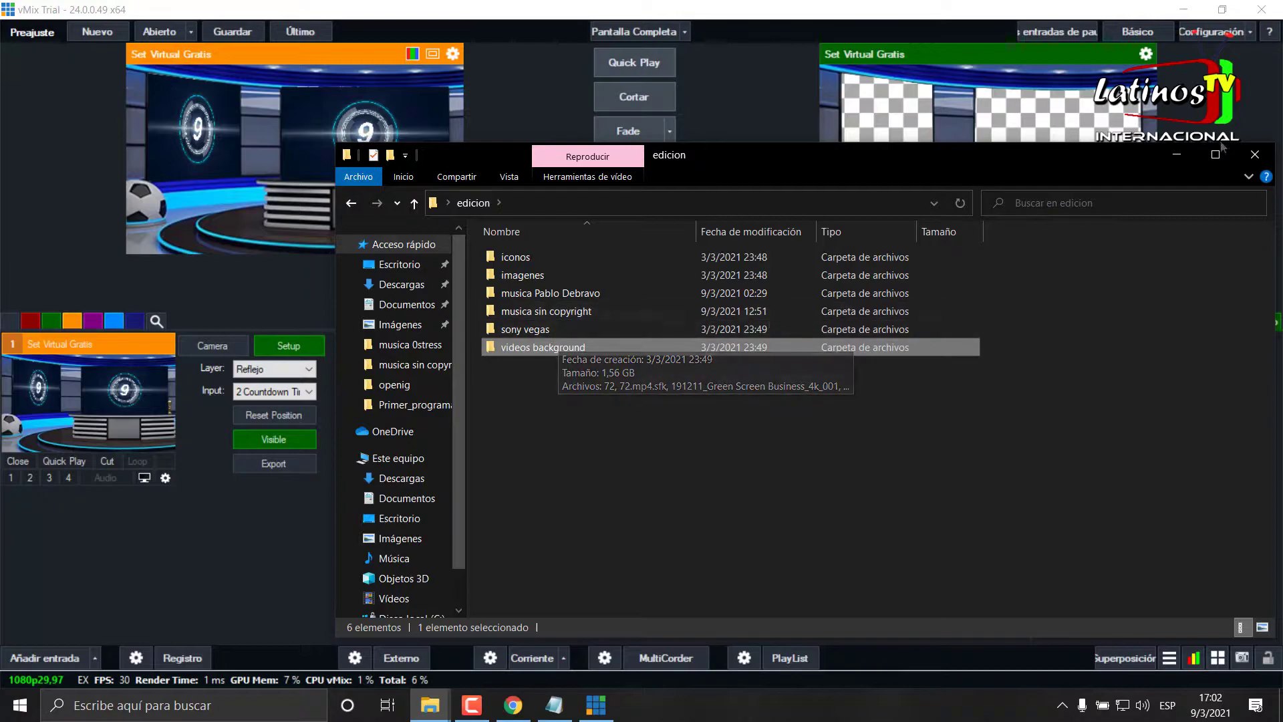
Minimize Explorer and vMix, browse and close the desktop set edicion folder, then return to the YouTube page
left_click(1174, 155)
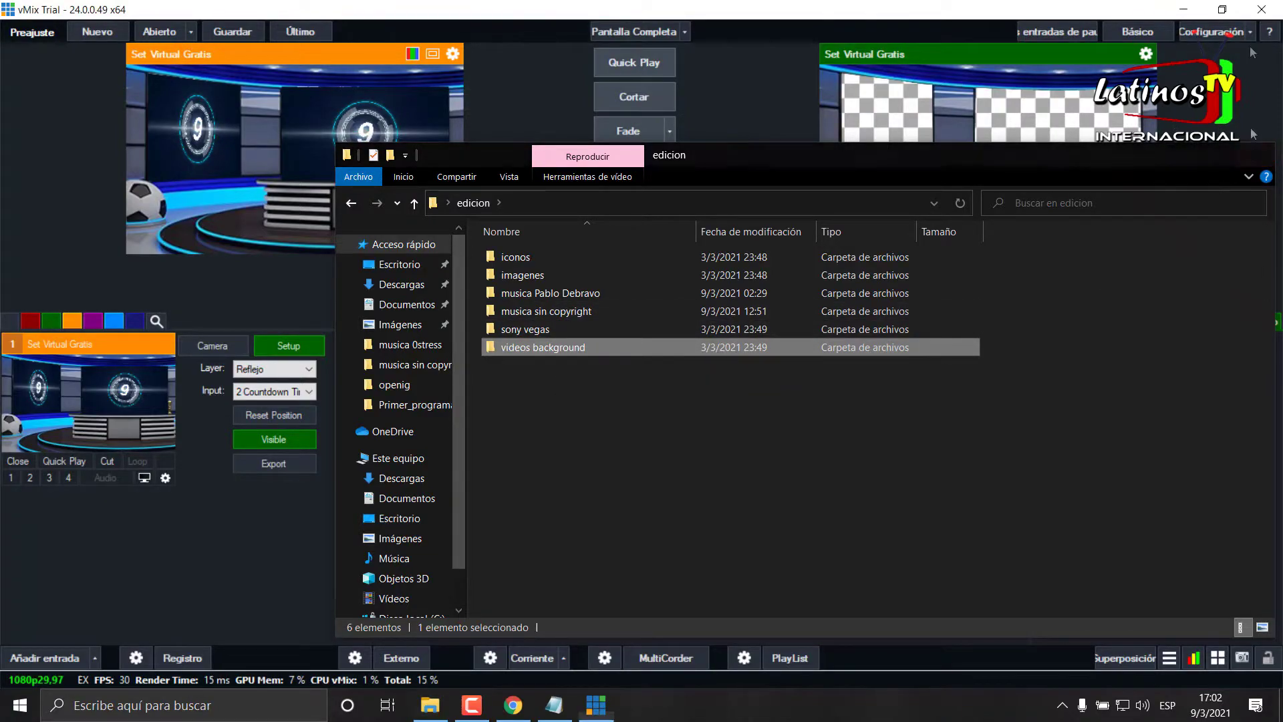
left_click(1183, 10)
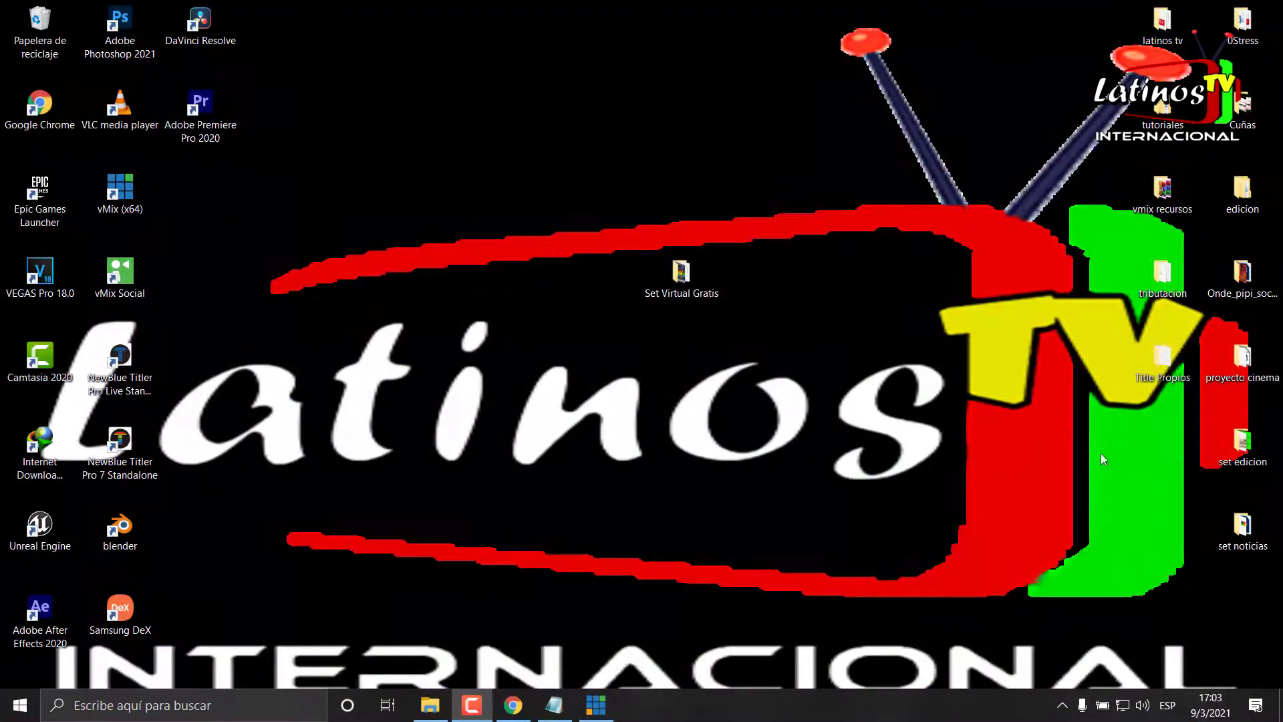
double_click(1246, 445)
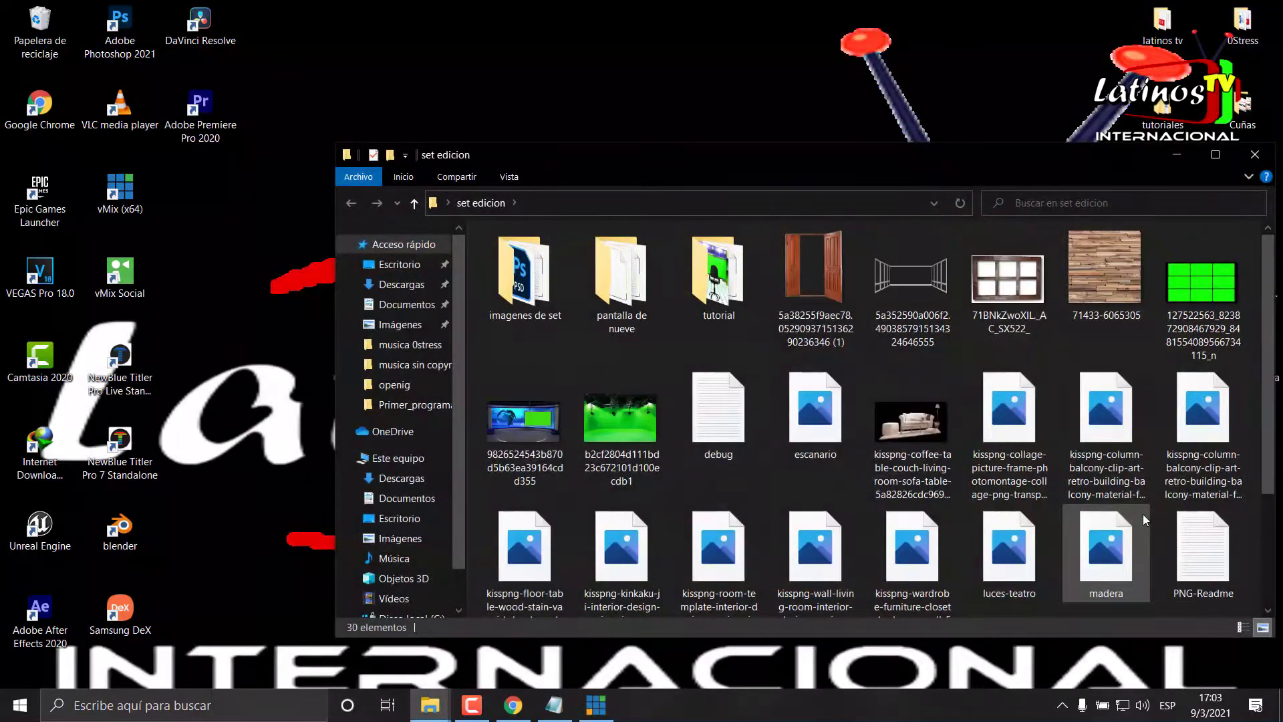
scroll(1017, 488, "down", 2)
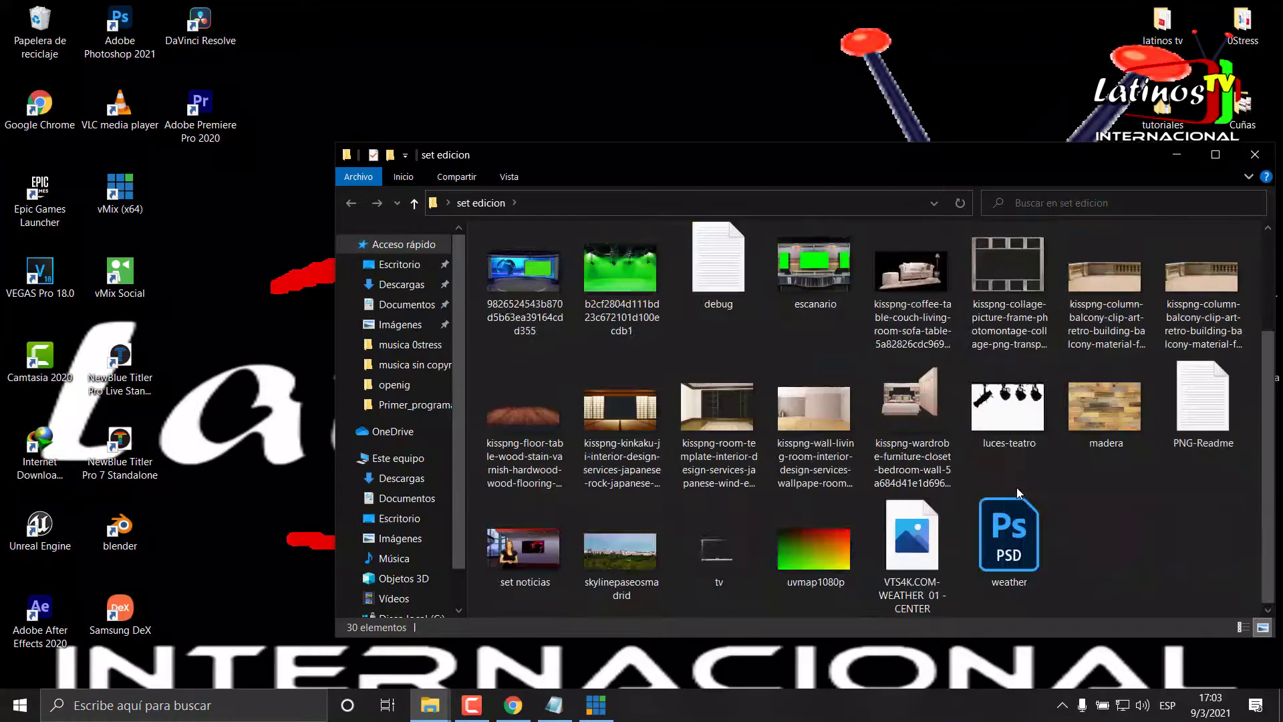
scroll(1017, 488, "up", 2)
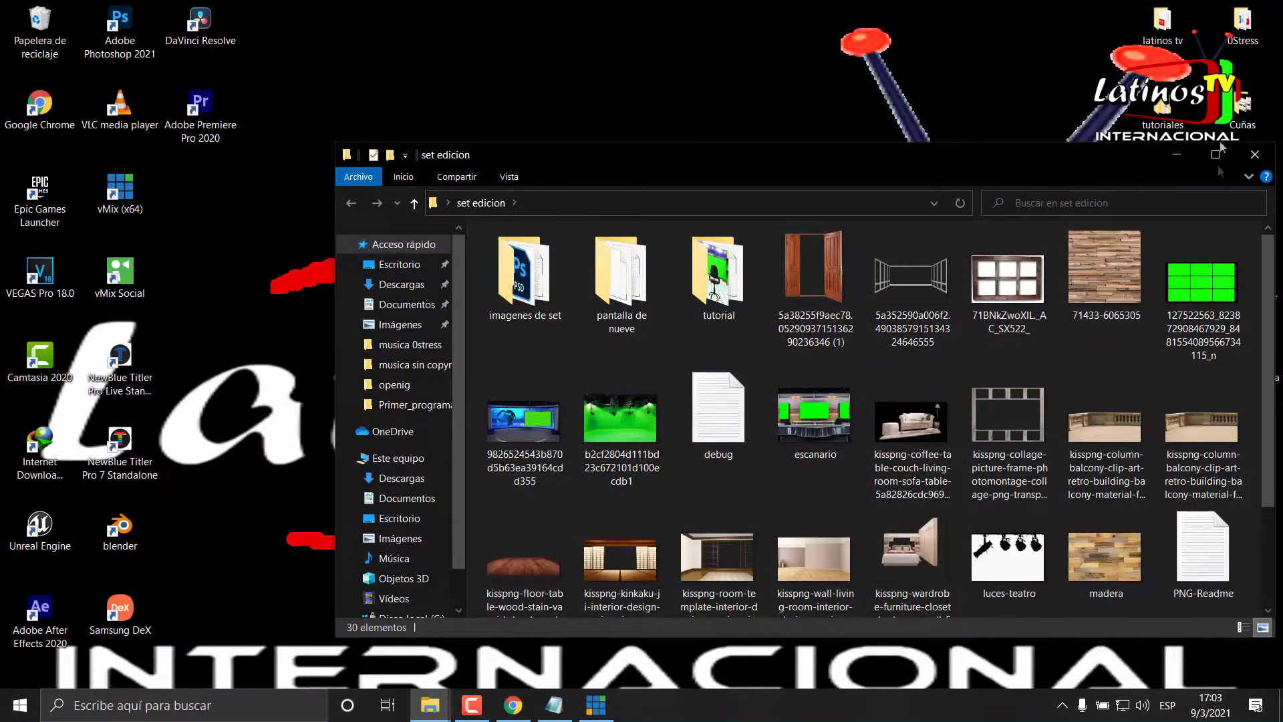
left_click(1254, 155)
mouse_move(489, 718)
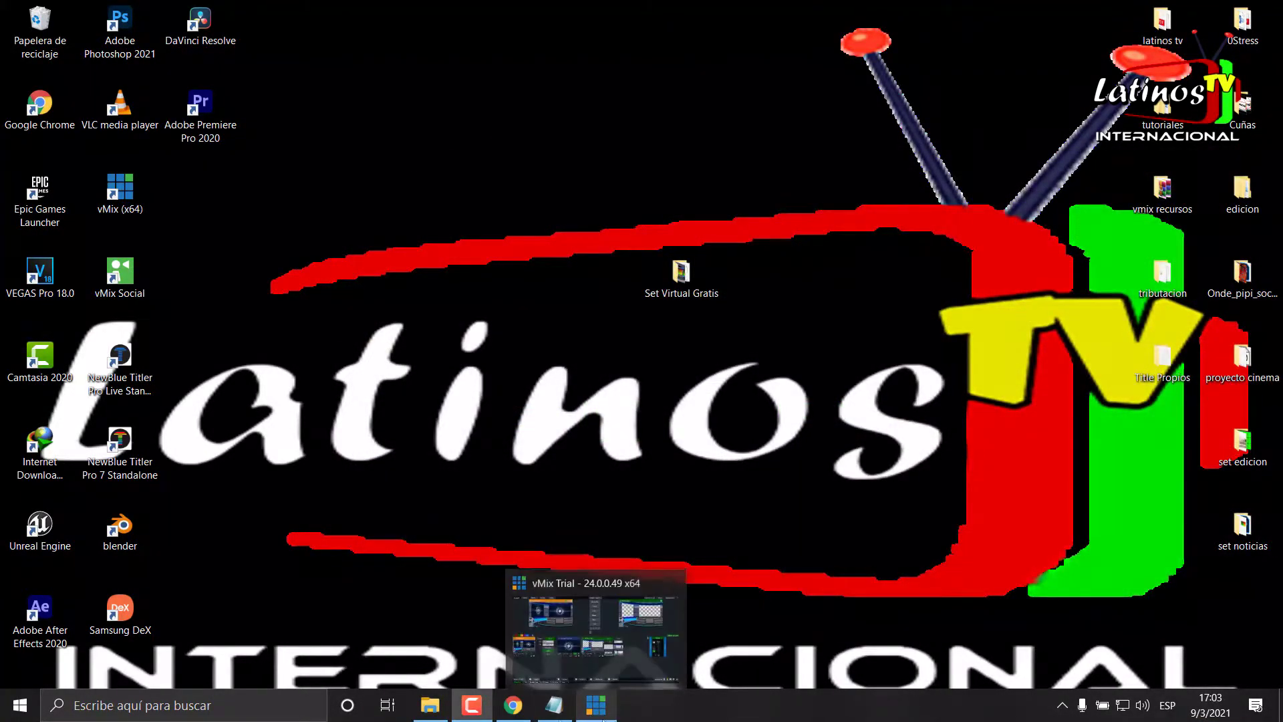
left_click(512, 707)
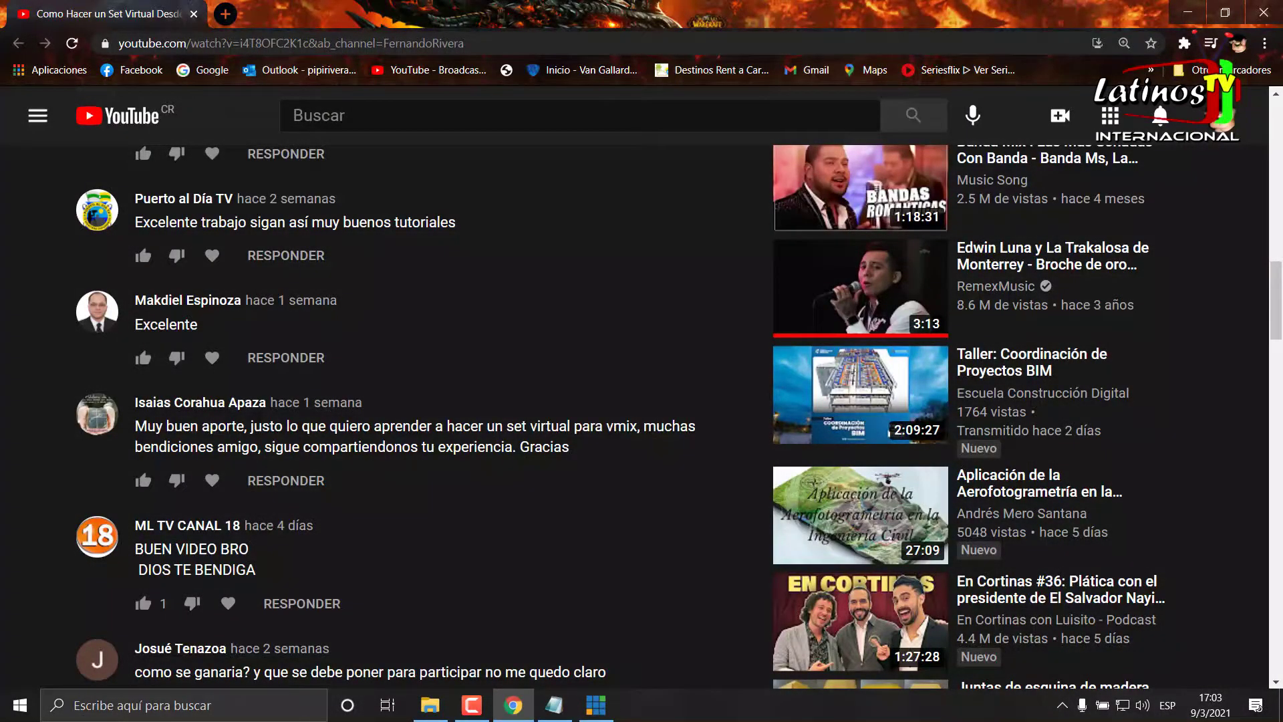
Search YouTube for 'reporter chroma key' and open the Cate Allen green-screen reporter video
key("/")
scroll(593, 287, "up", 10)
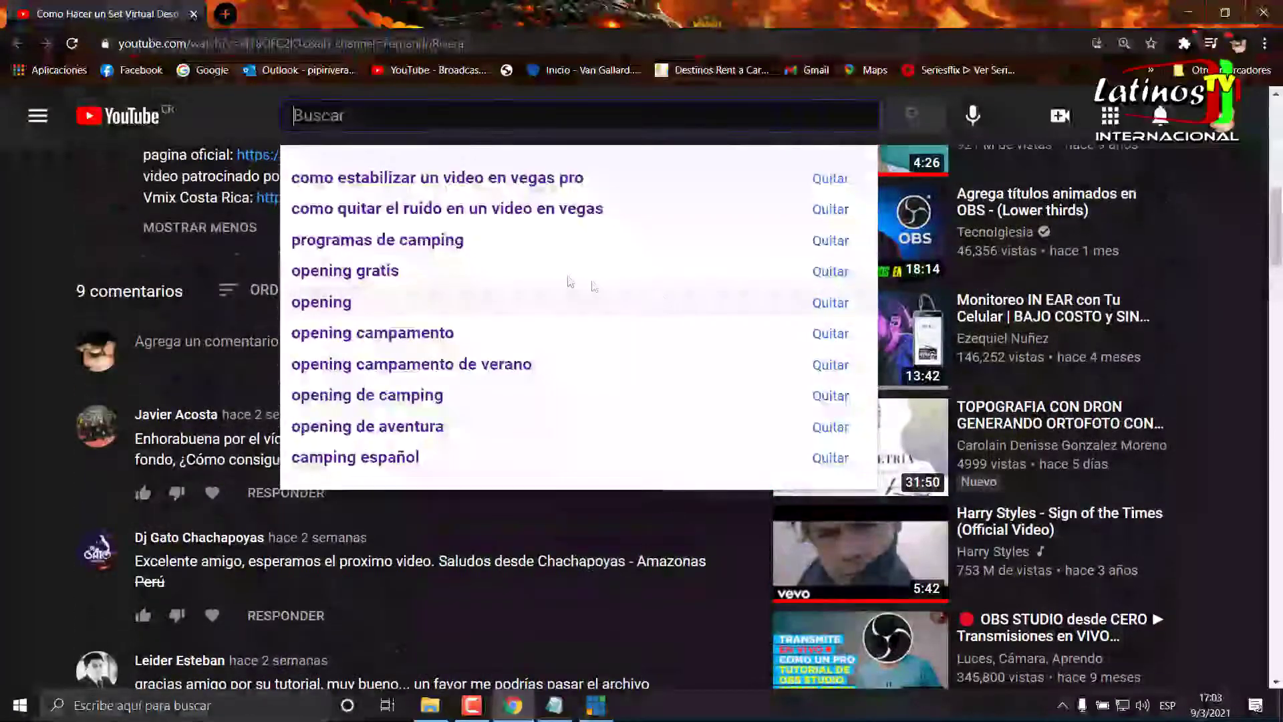
type("ell")
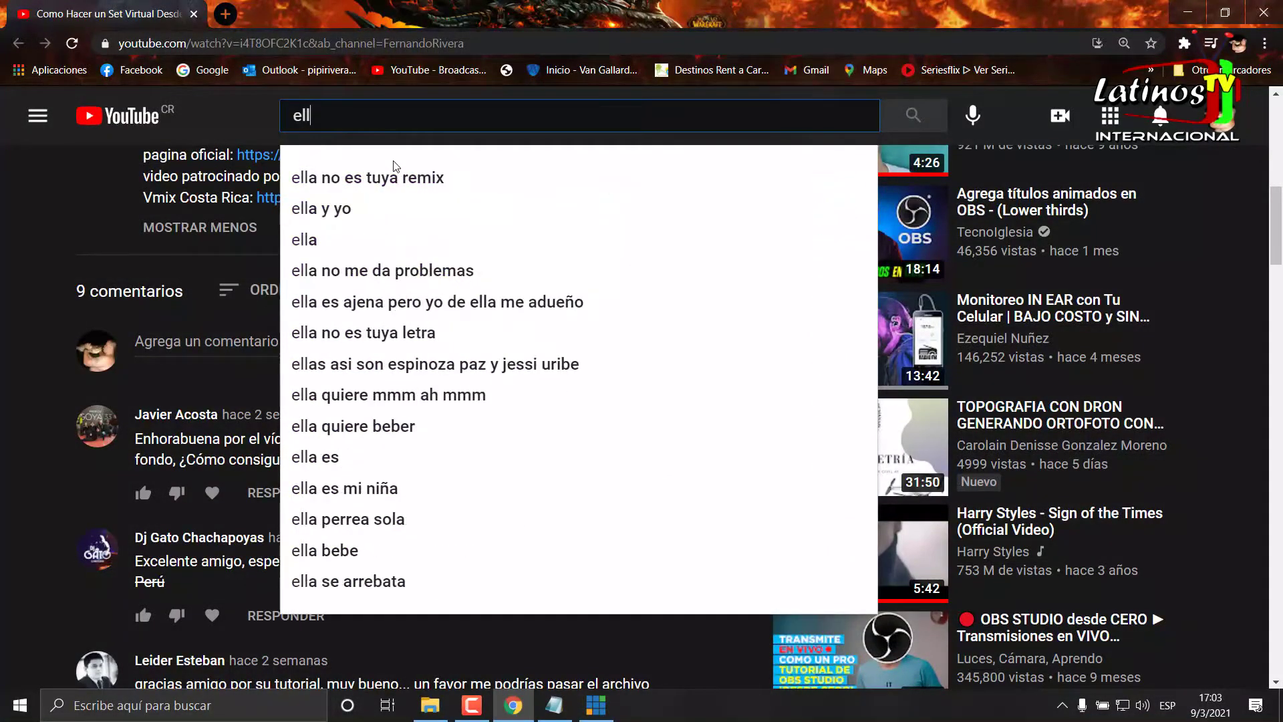
type("e")
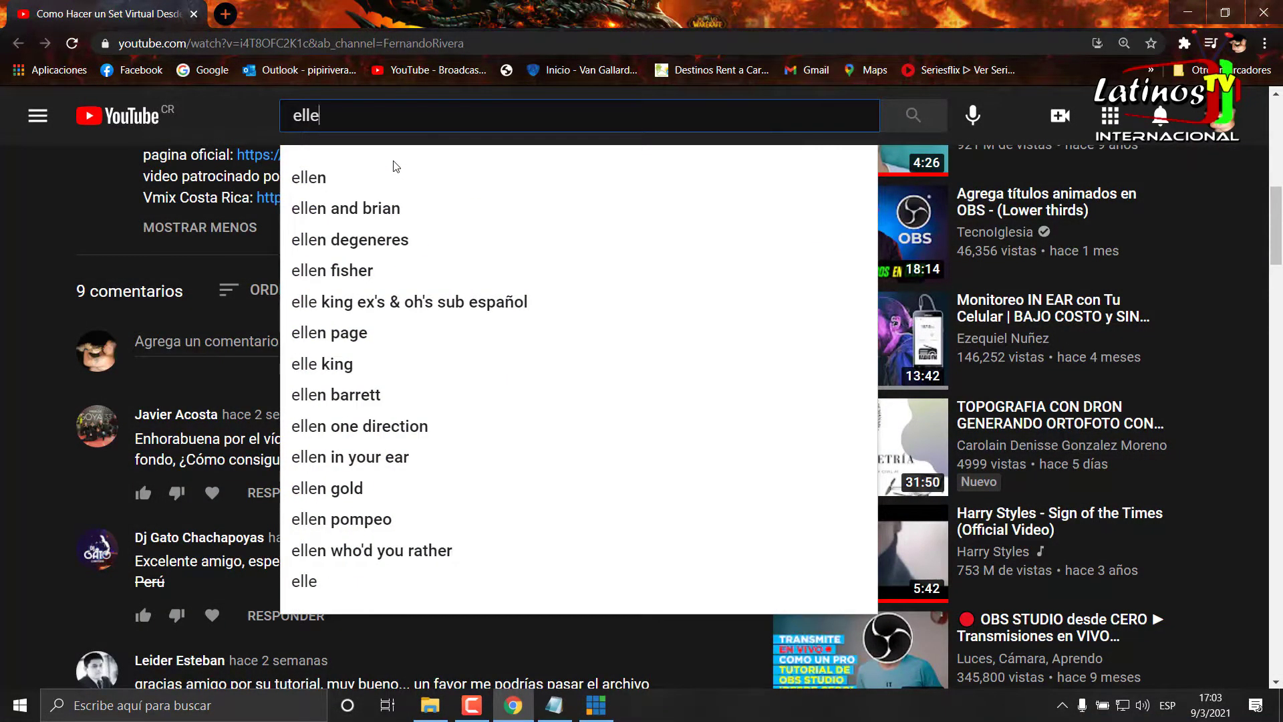
type("ng")
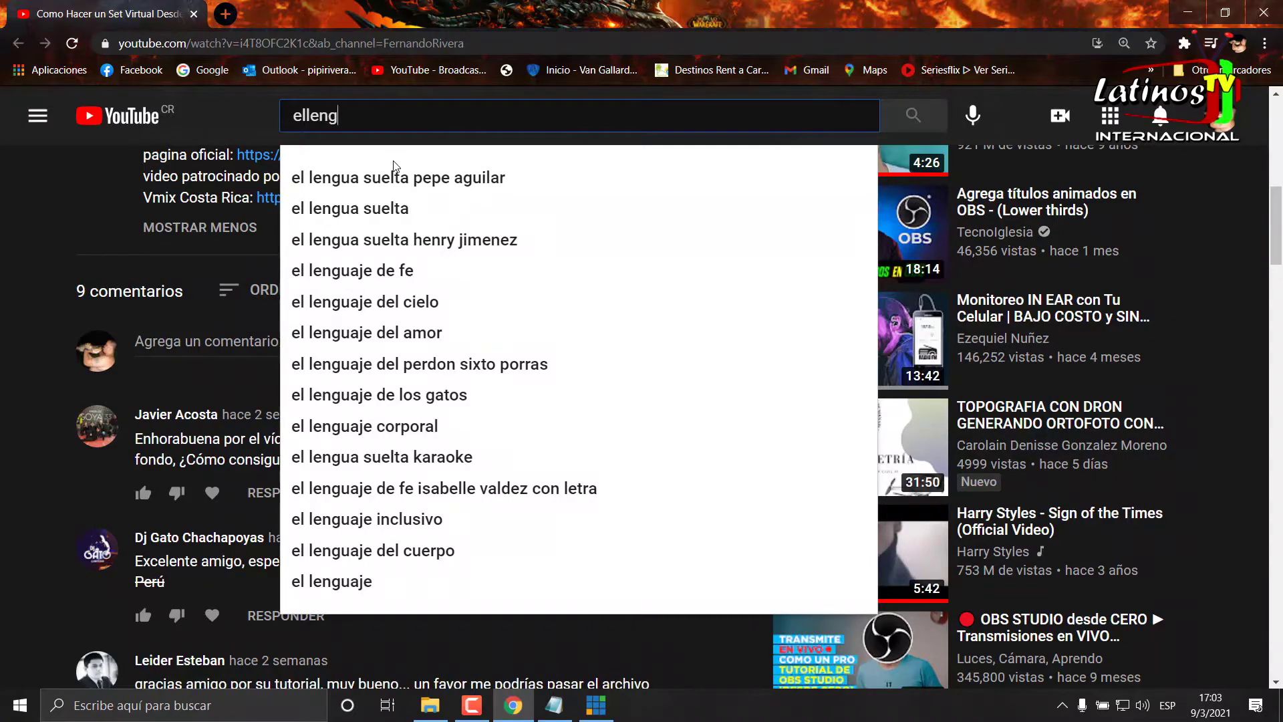
key("BackSpace")
key("BackSpace")
key("BackSpace")
key("BackSpace")
key("BackSpace")
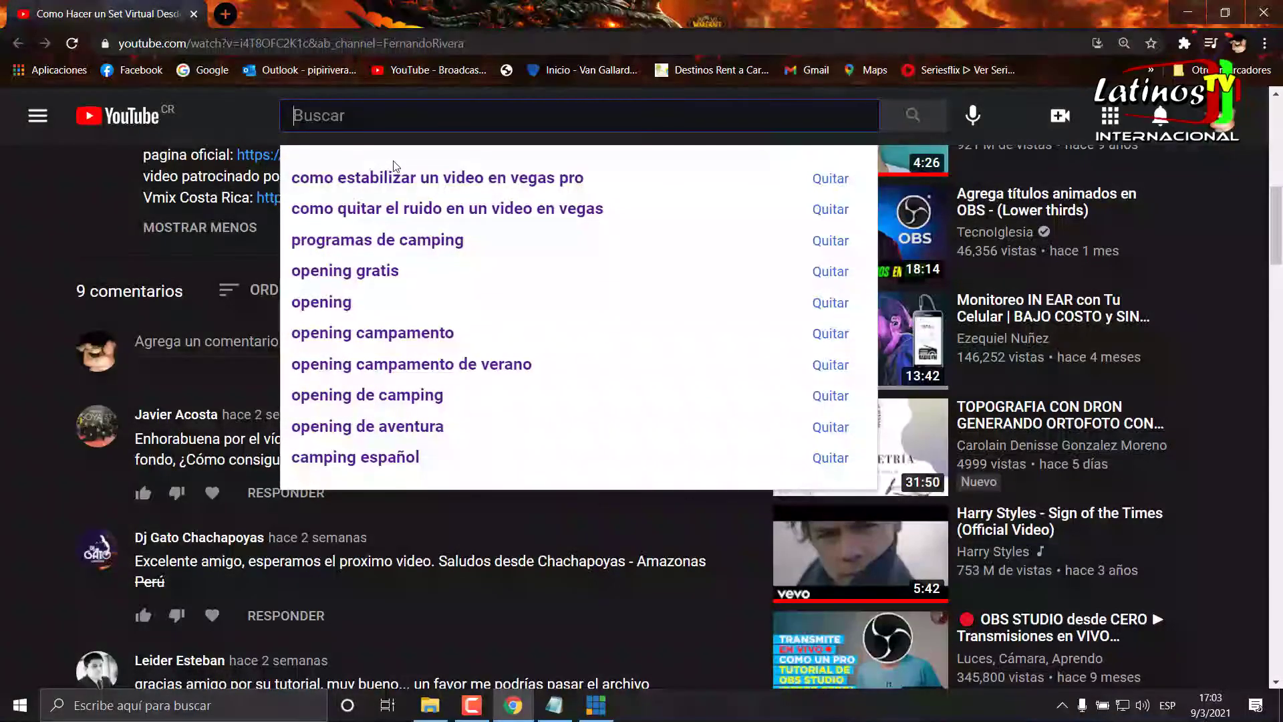
type("reporte")
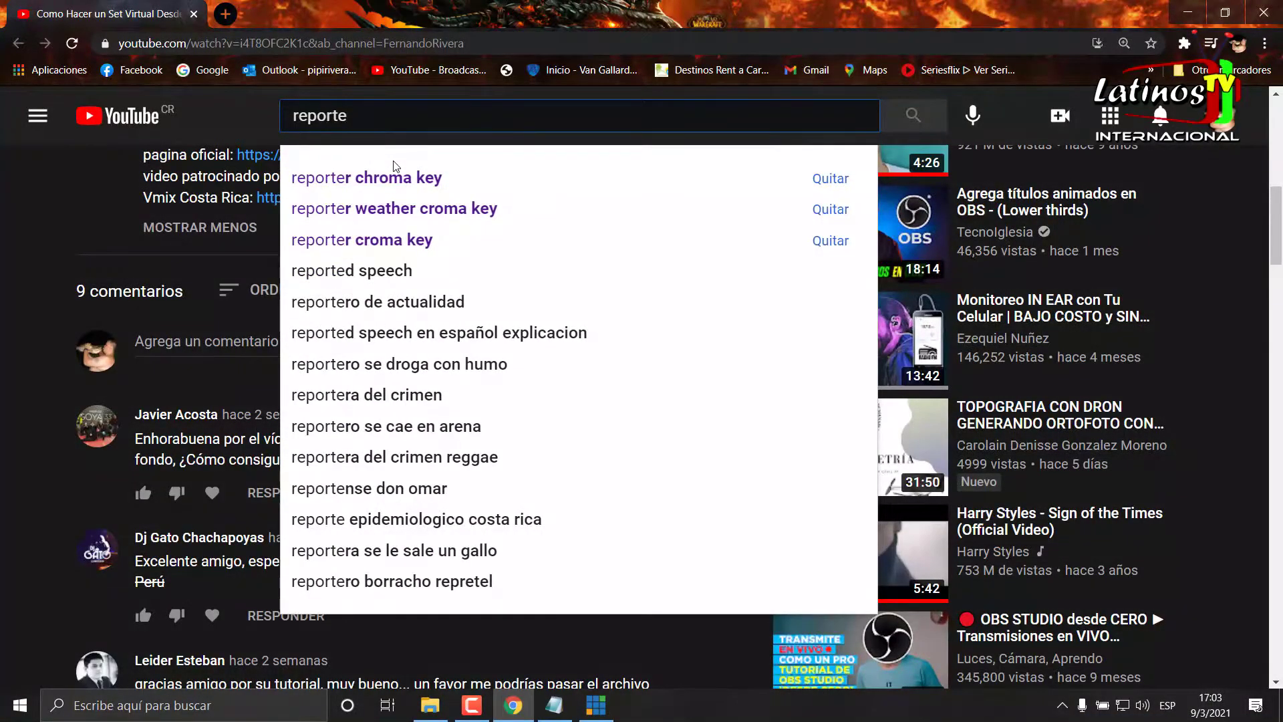
left_click(384, 179)
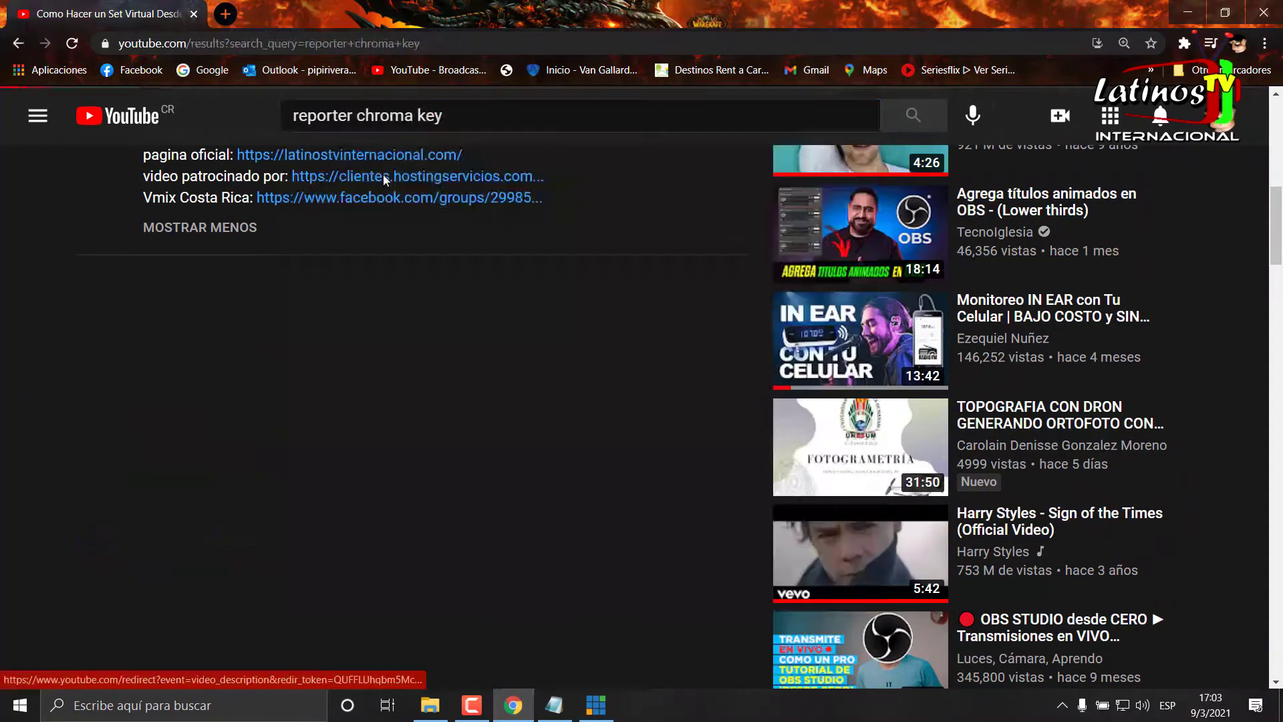
scroll(768, 446, "down", 9)
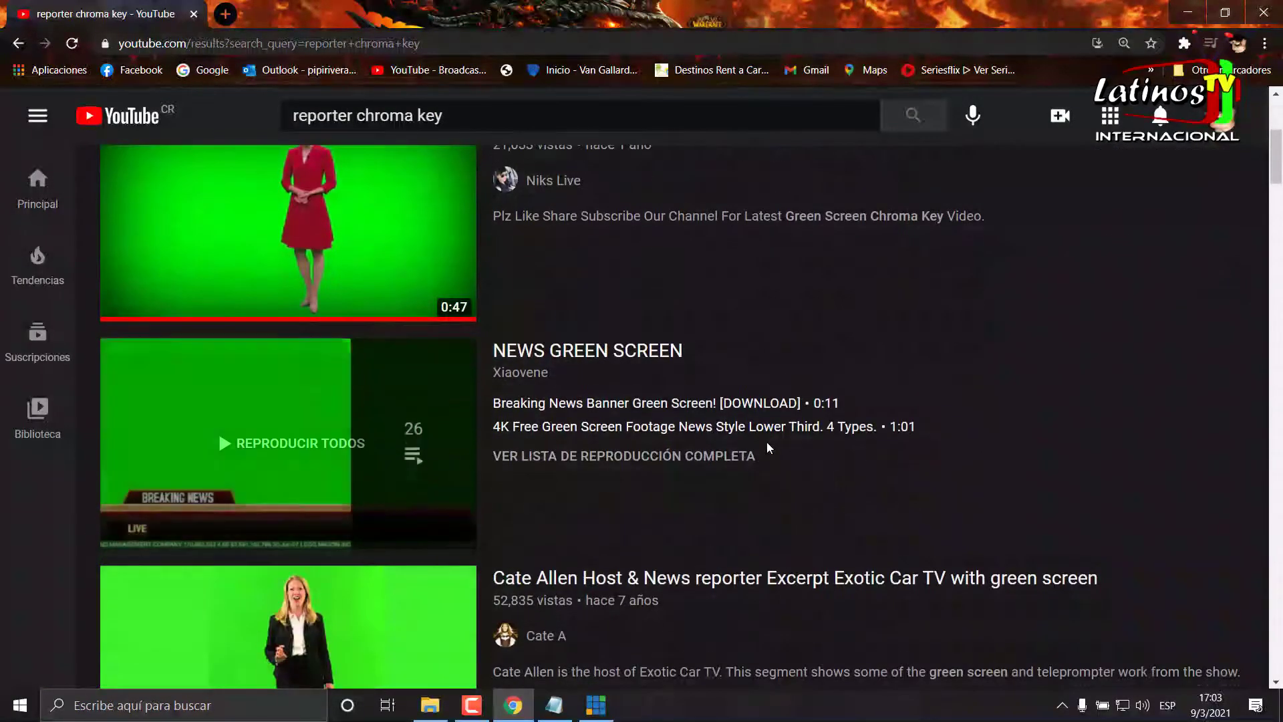
left_click(729, 339)
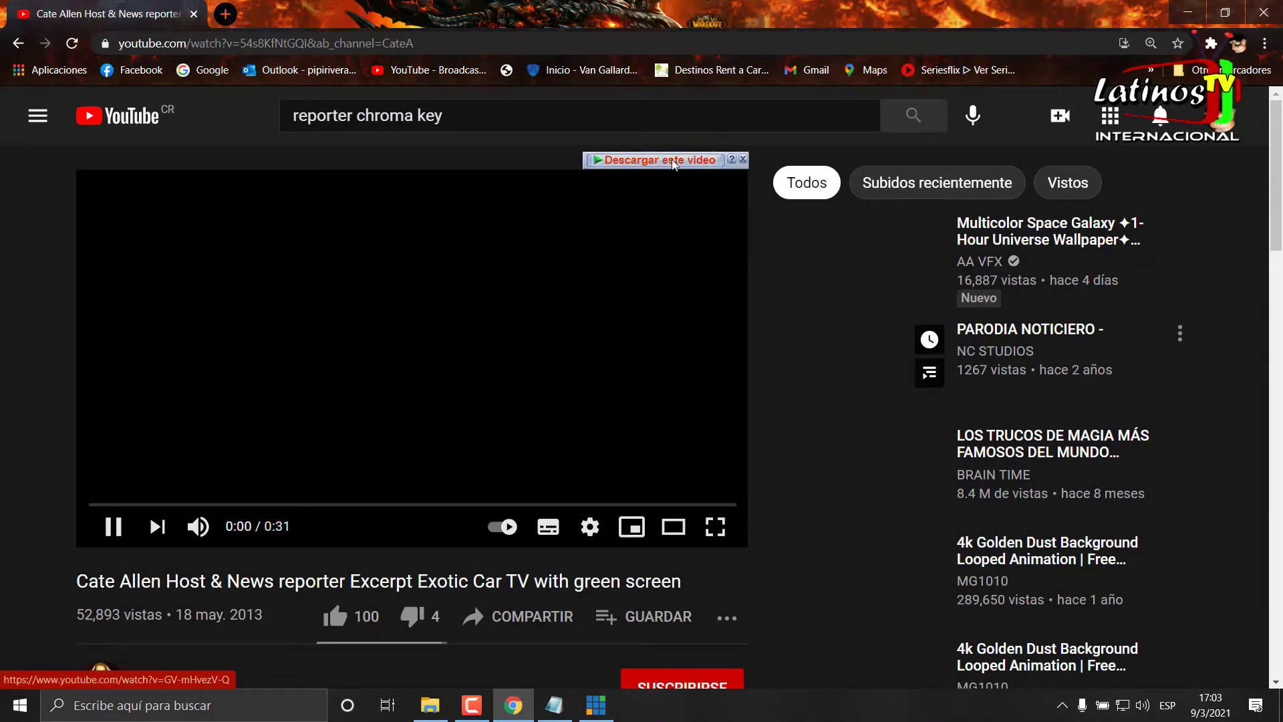
Request a download of the video's 1080p HD MP4 version from the IDM options
left_click(668, 162)
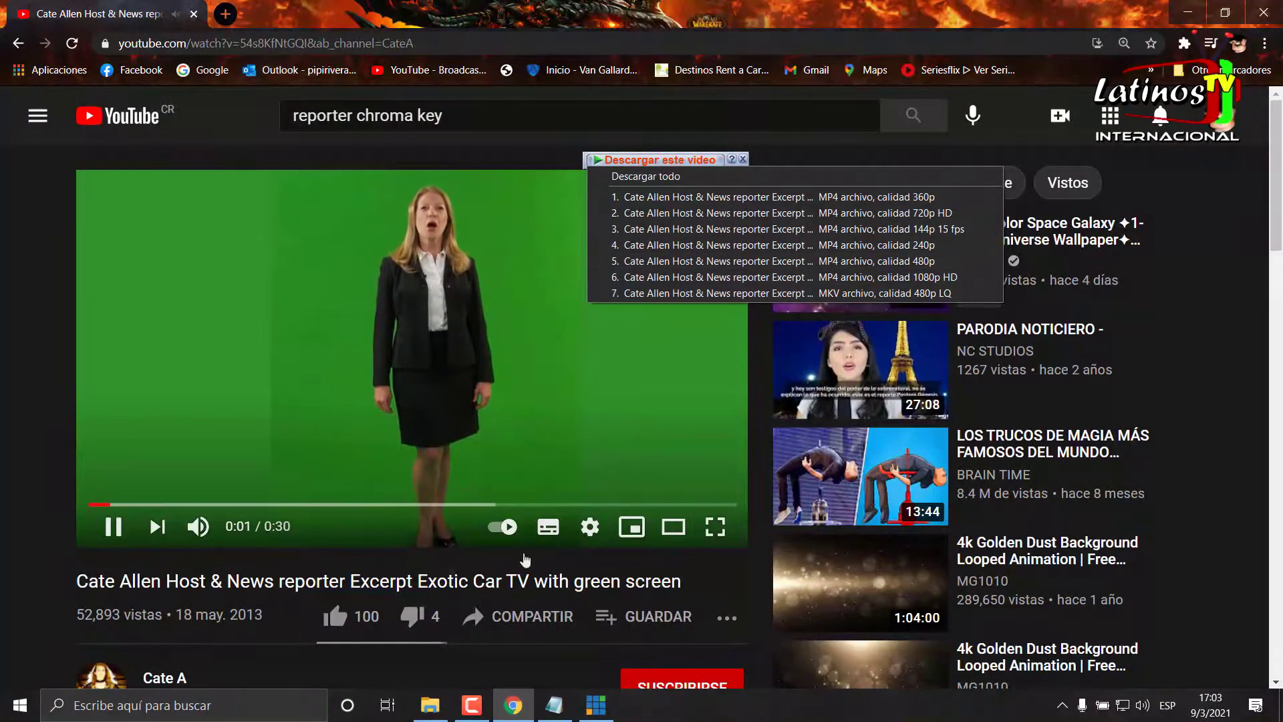
left_click(771, 293)
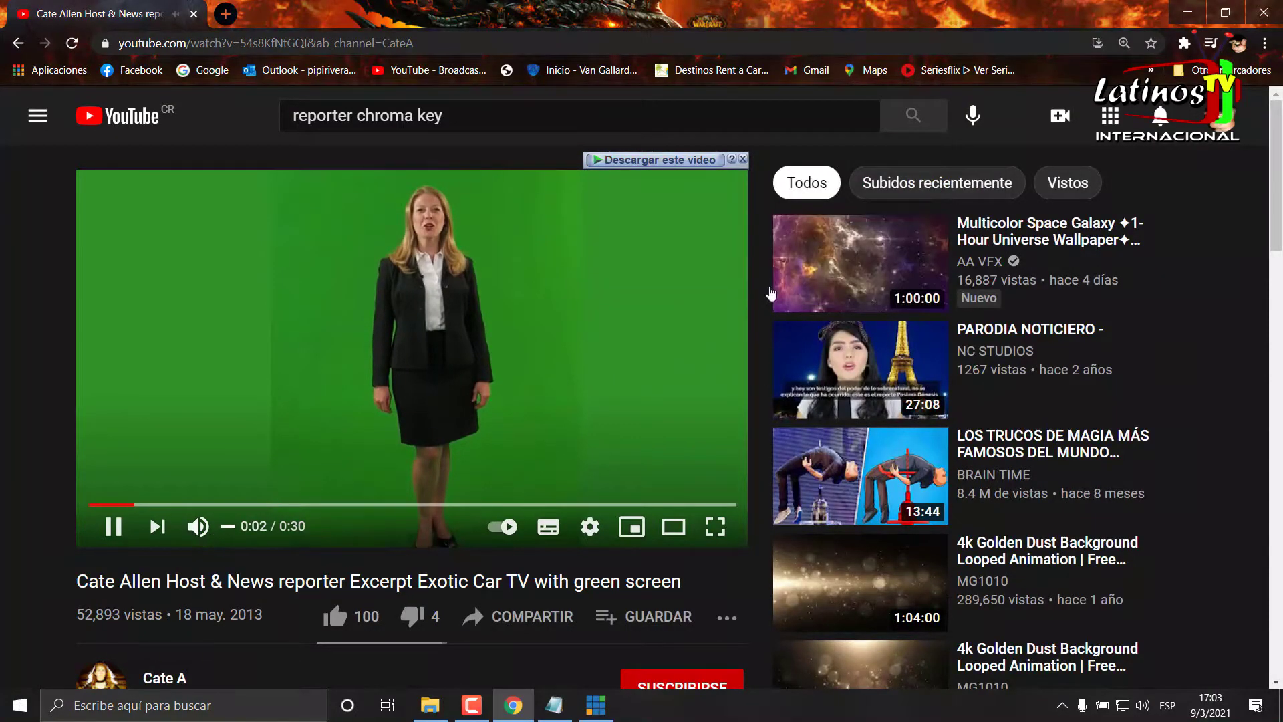
left_click(687, 163)
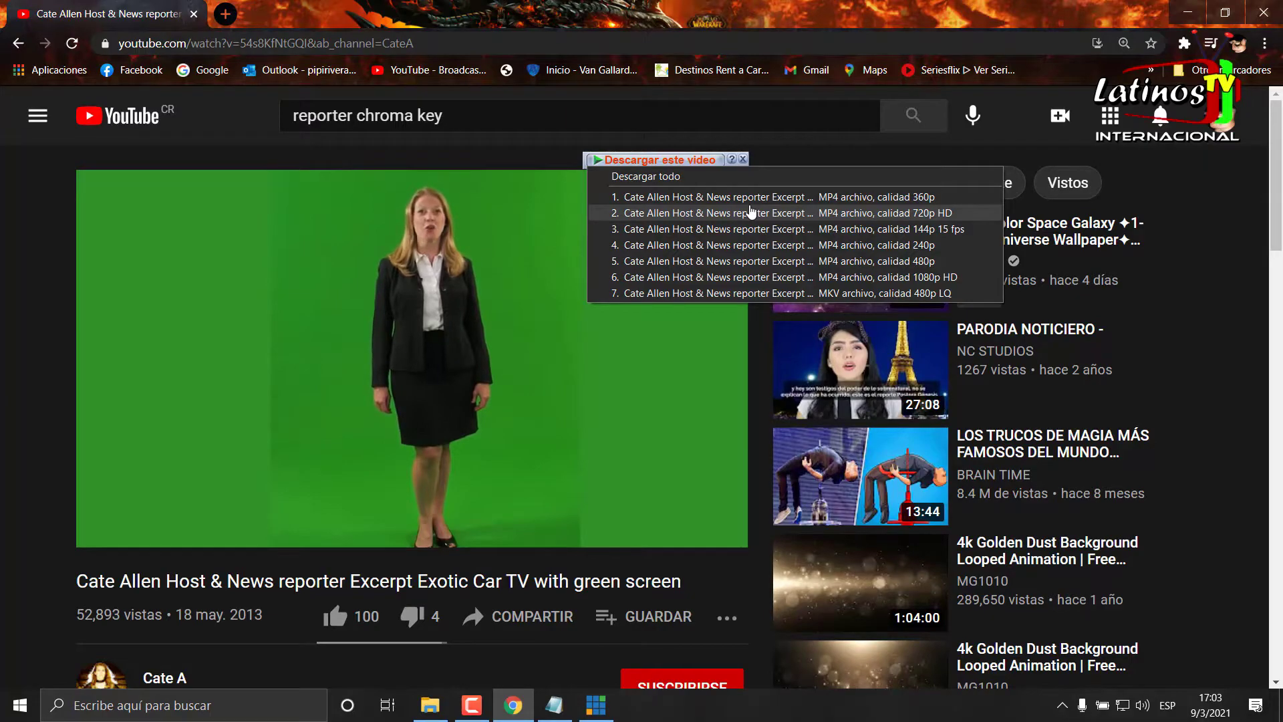
left_click(780, 276)
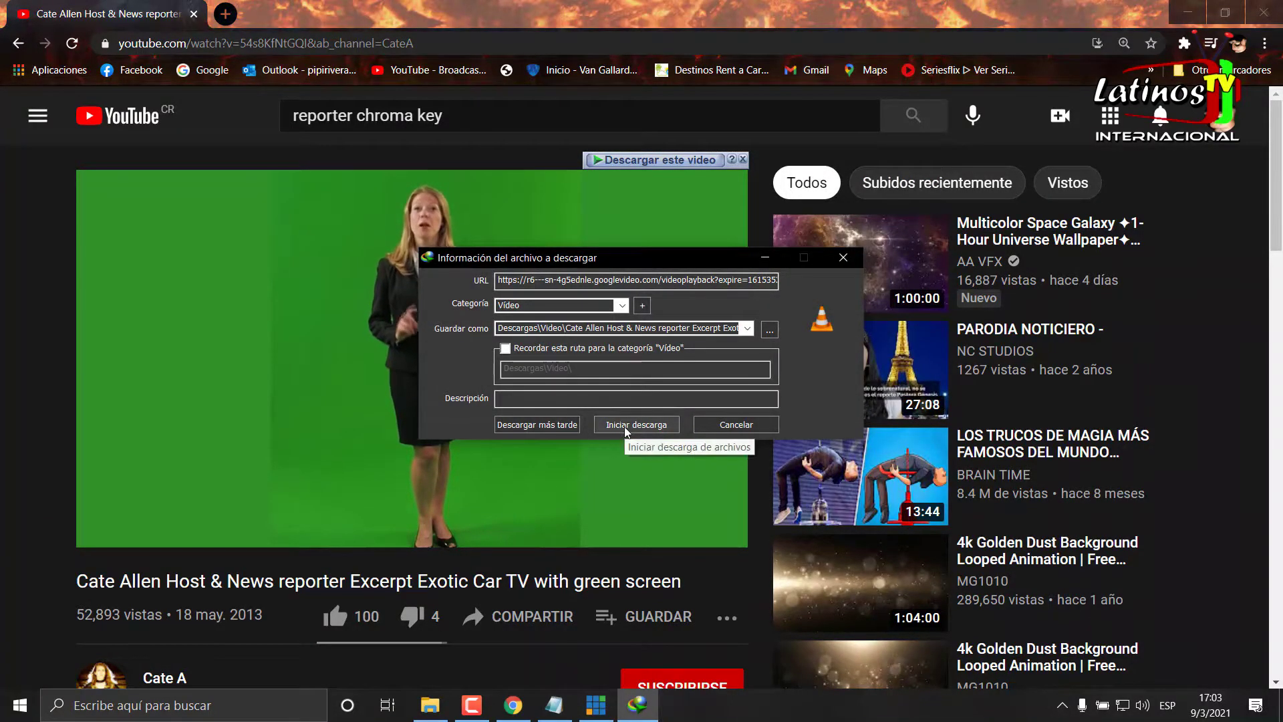
Download the 5.738 MB reporter clip and dismiss the completion and registration dialogs
left_click(624, 427)
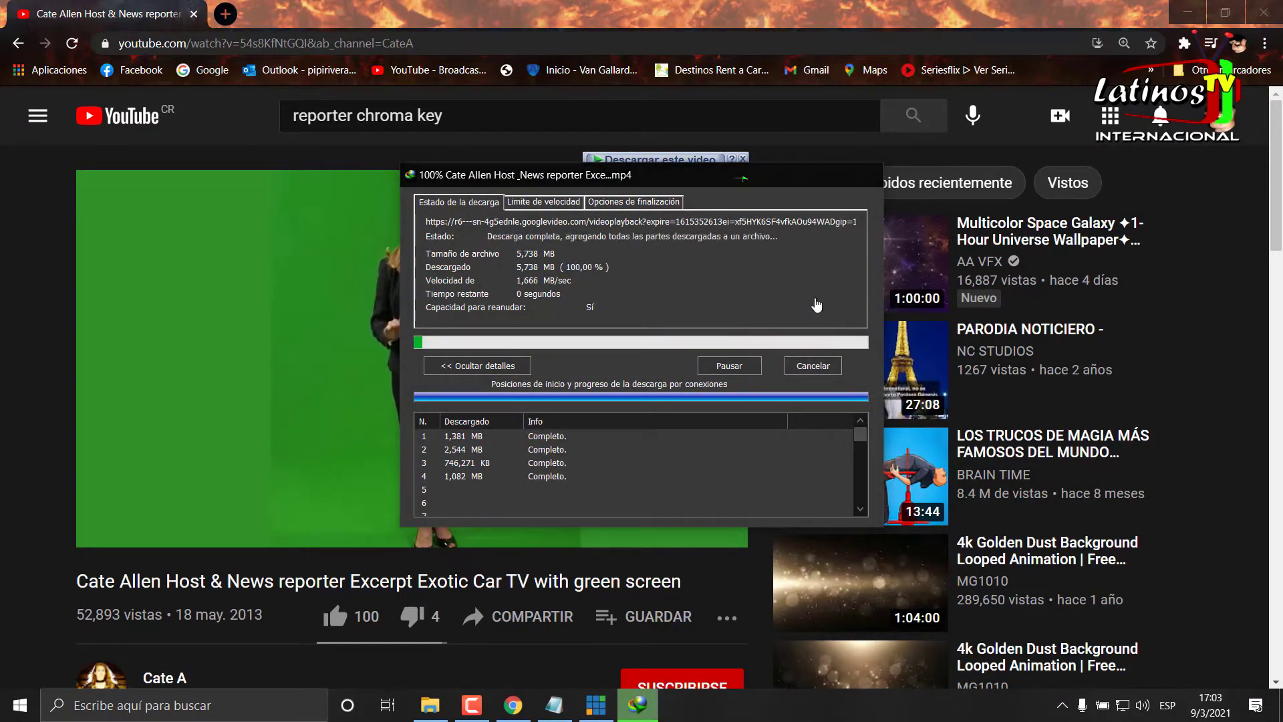
left_click(780, 404)
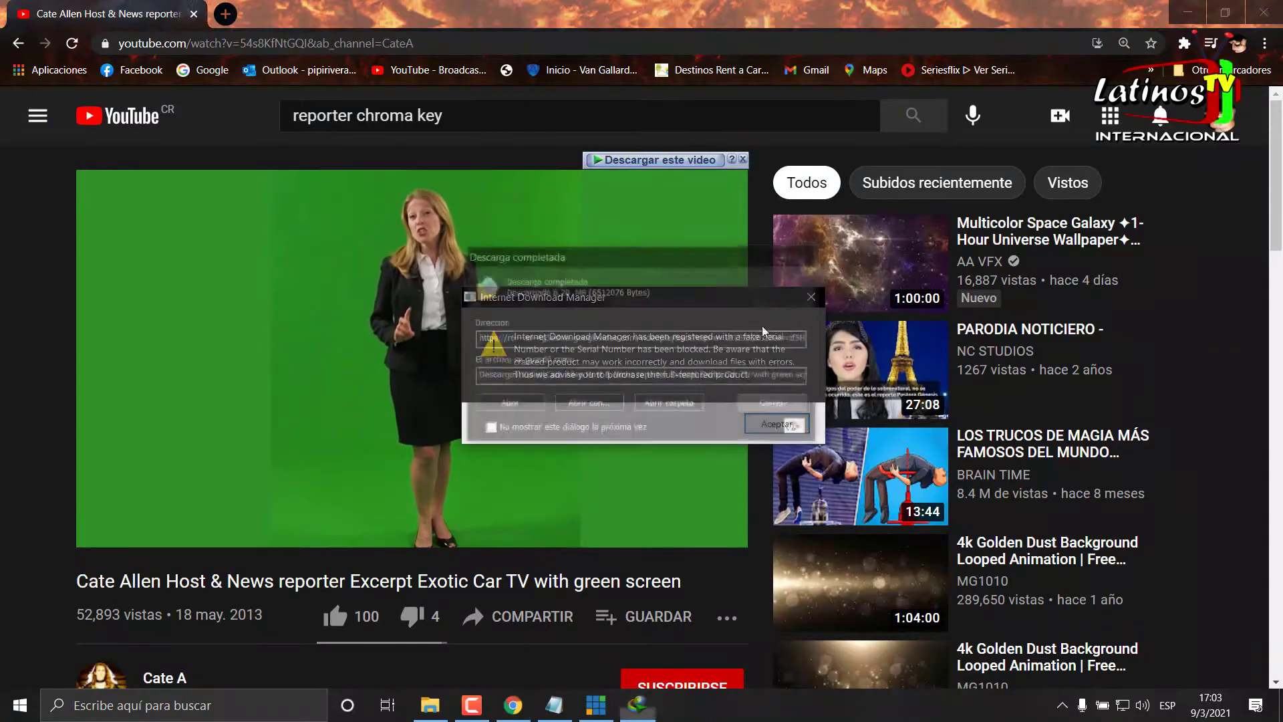
left_click(765, 424)
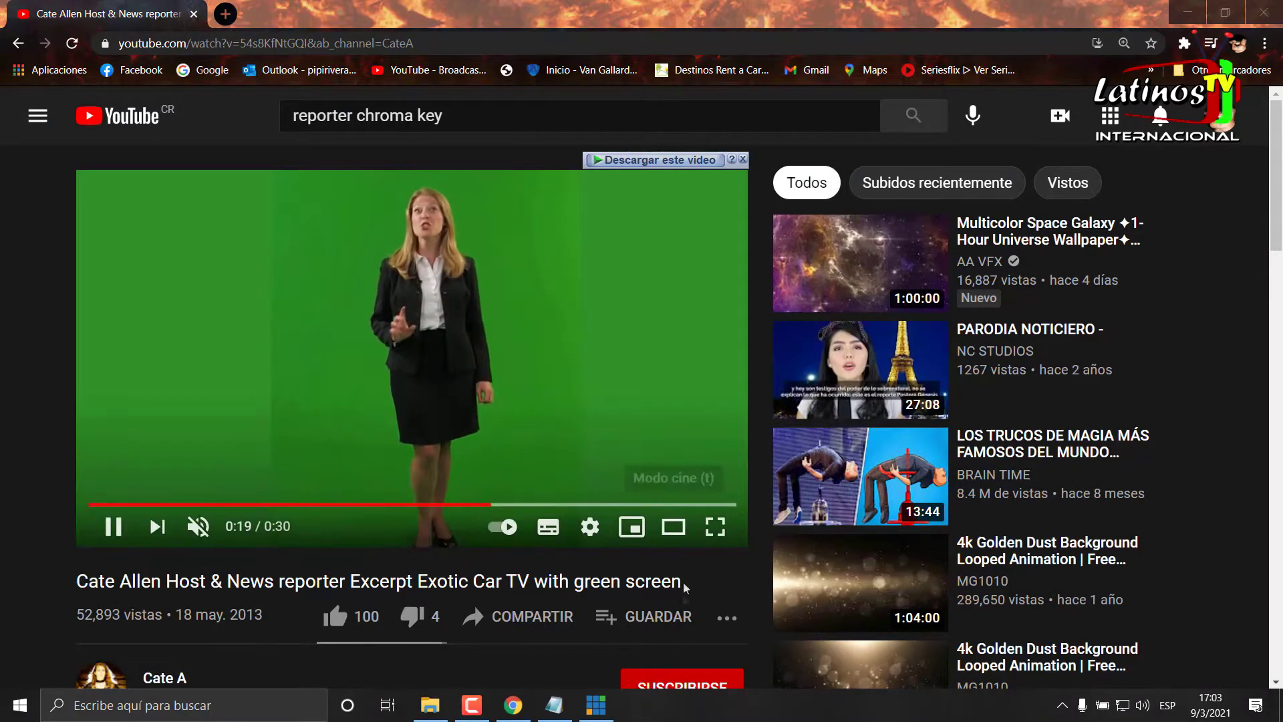
key("alt+Tab")
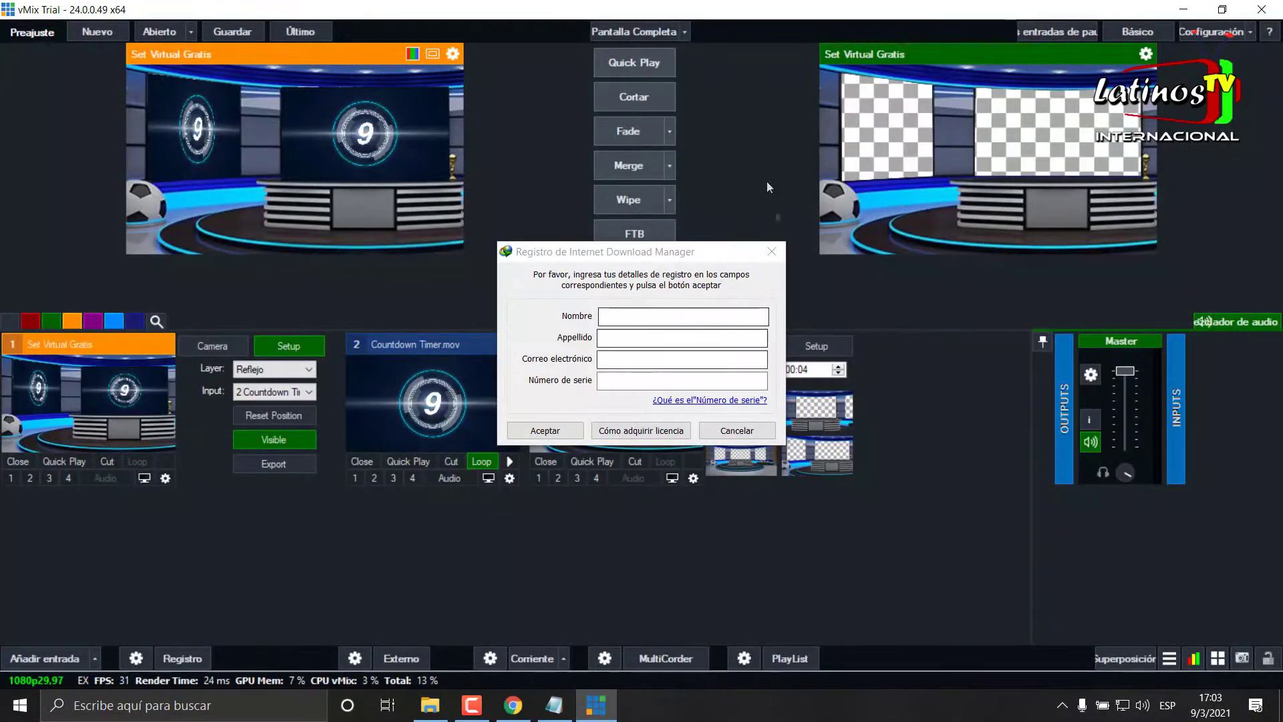
left_click(764, 254)
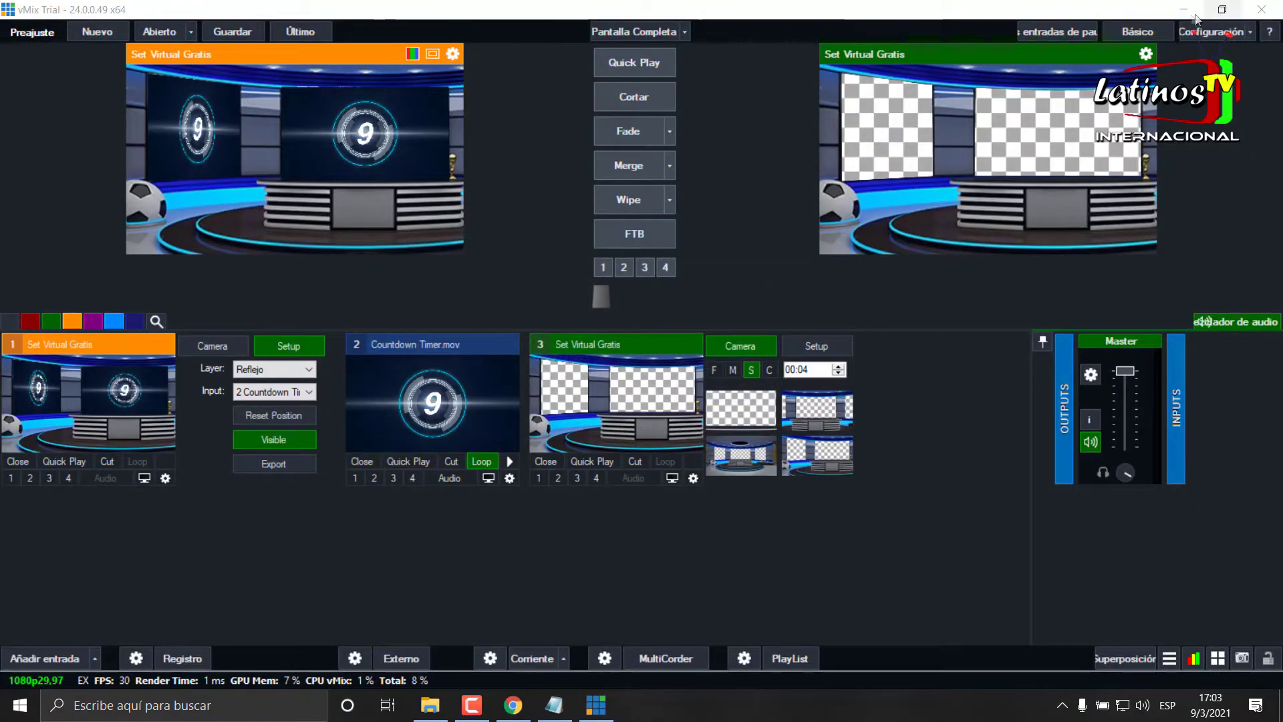
key("alt+Tab")
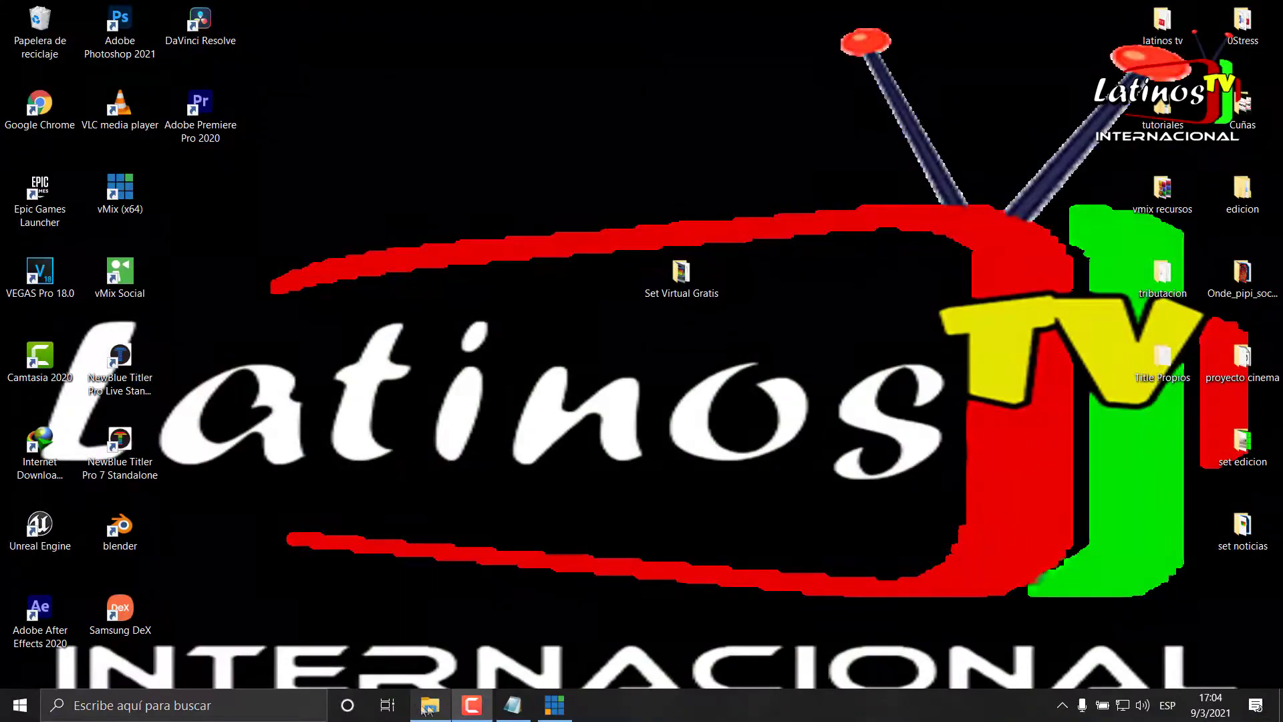
left_click(422, 711)
right_click(427, 714)
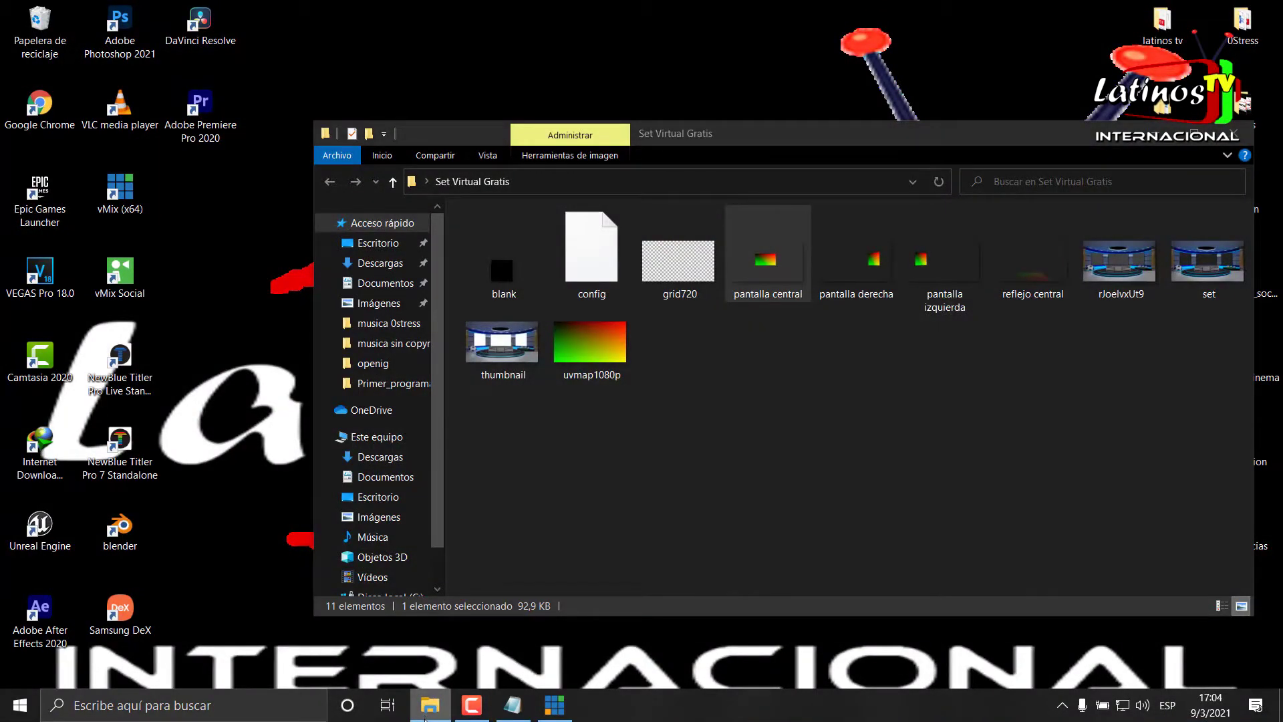
left_click(562, 608)
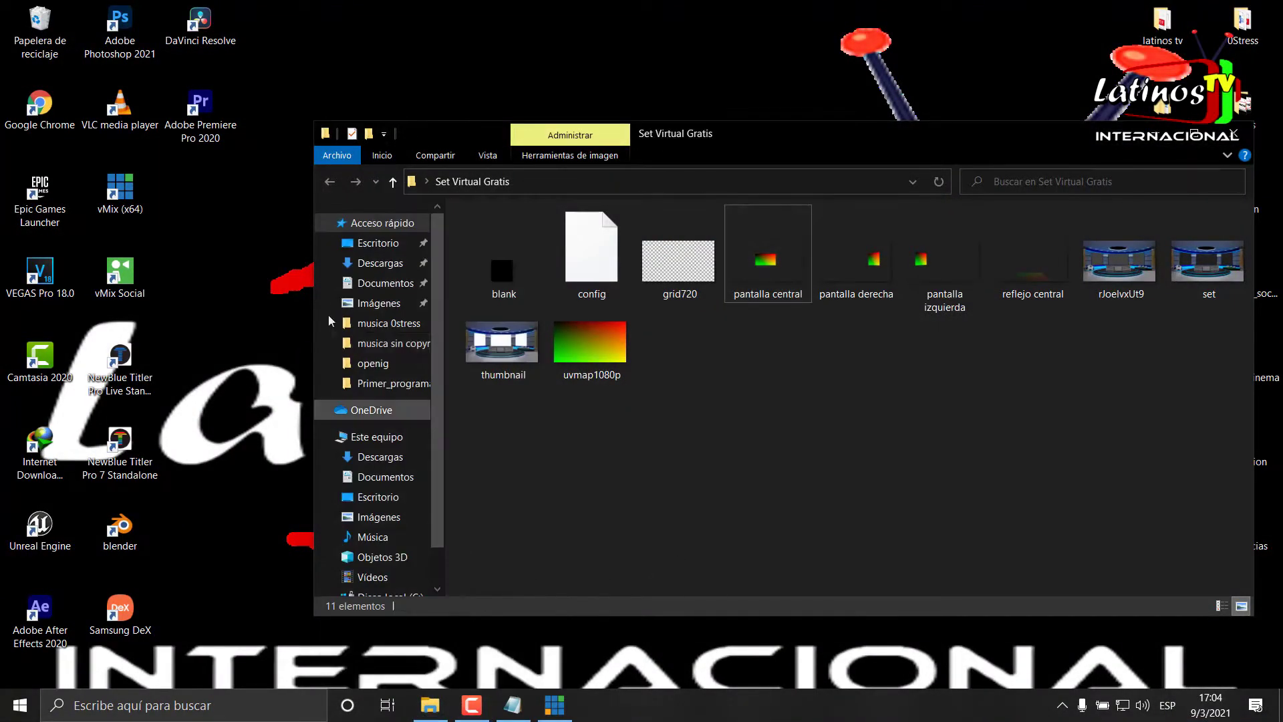
left_click(371, 268)
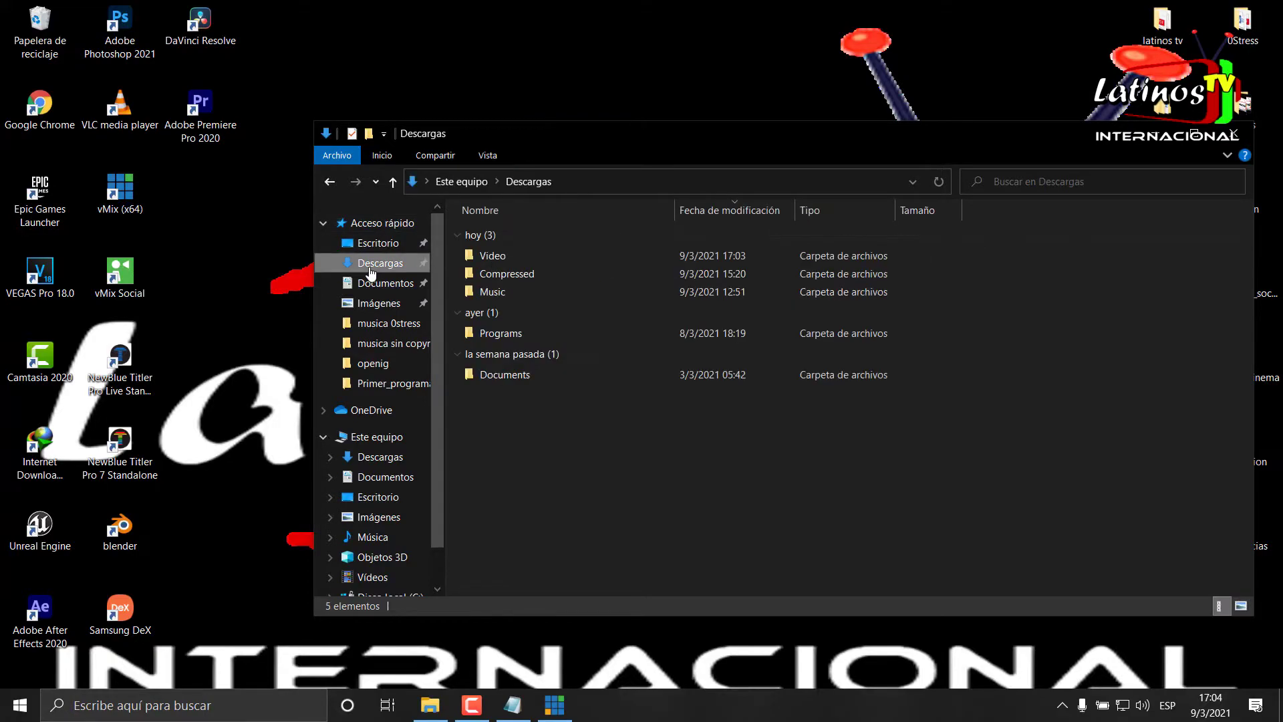
double_click(539, 256)
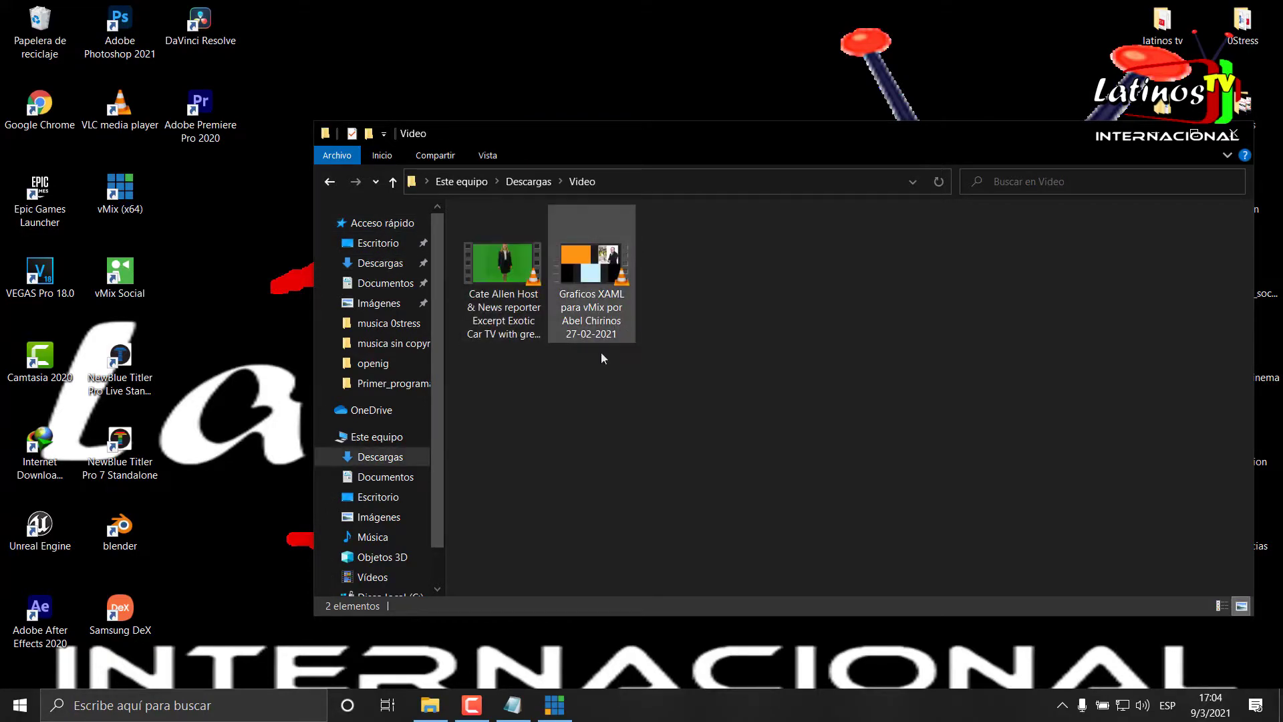
mouse_move(505, 268)
left_mouse_down()
mouse_move(556, 599)
mouse_move(735, 588)
left_mouse_up()
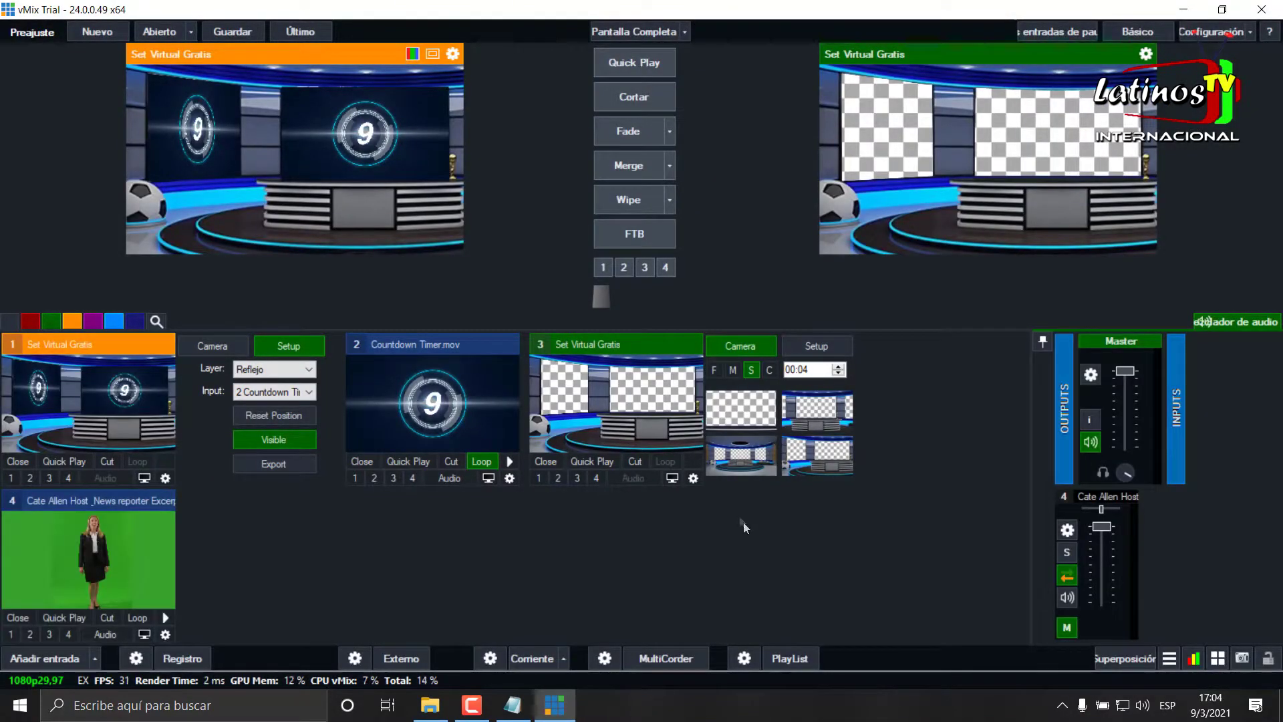
Enable colour keying on input 4 and apply Auto Chroma Key preset 1 to remove the green
left_click(165, 636)
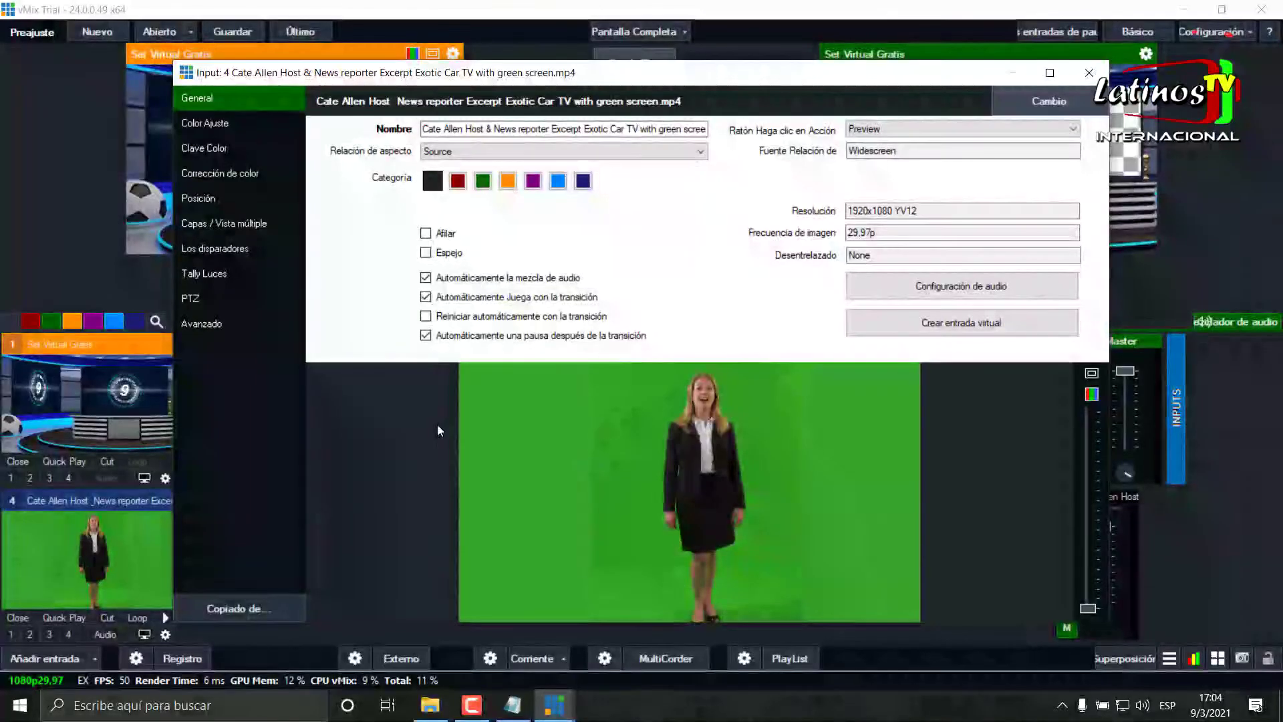
left_click(203, 151)
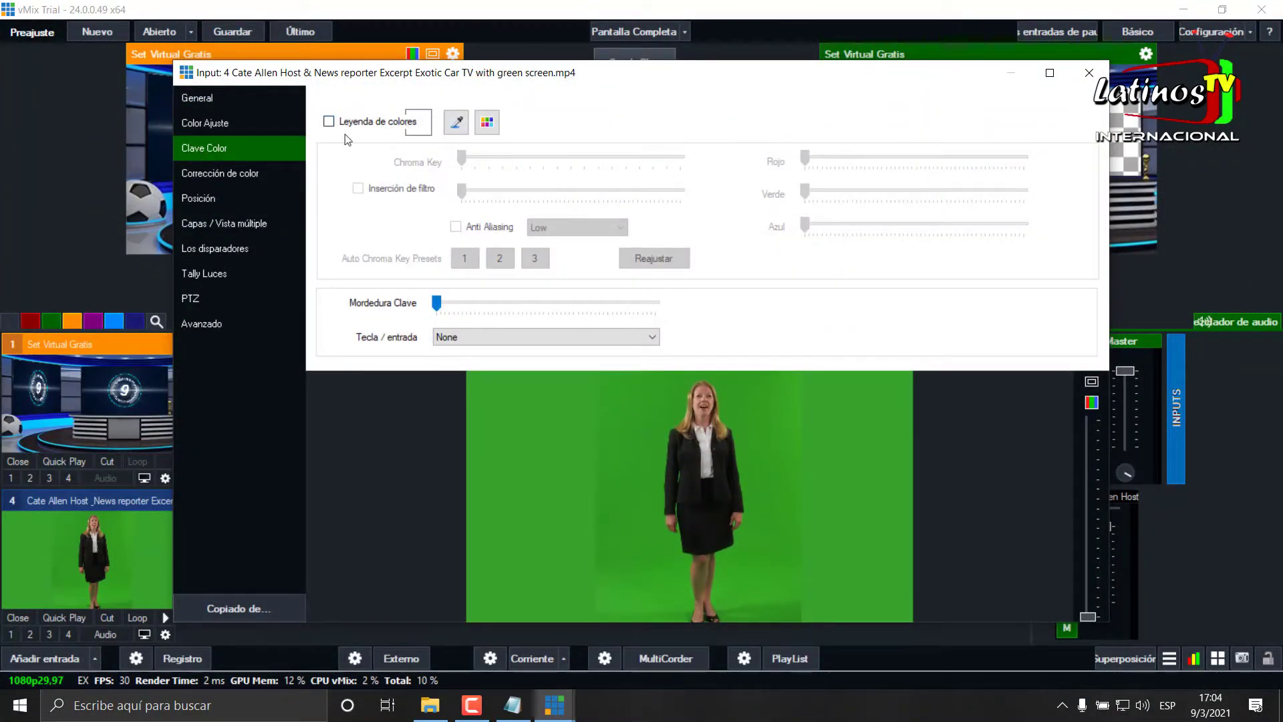
left_click(333, 122)
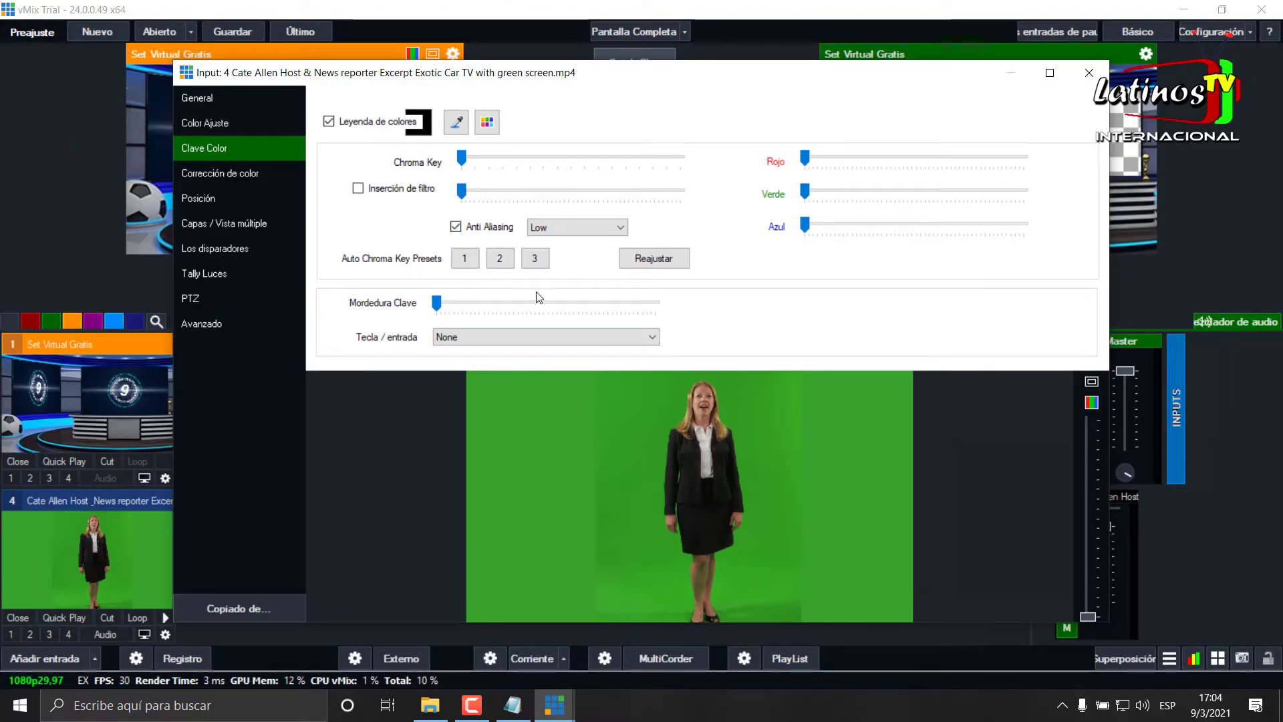
left_click(465, 263)
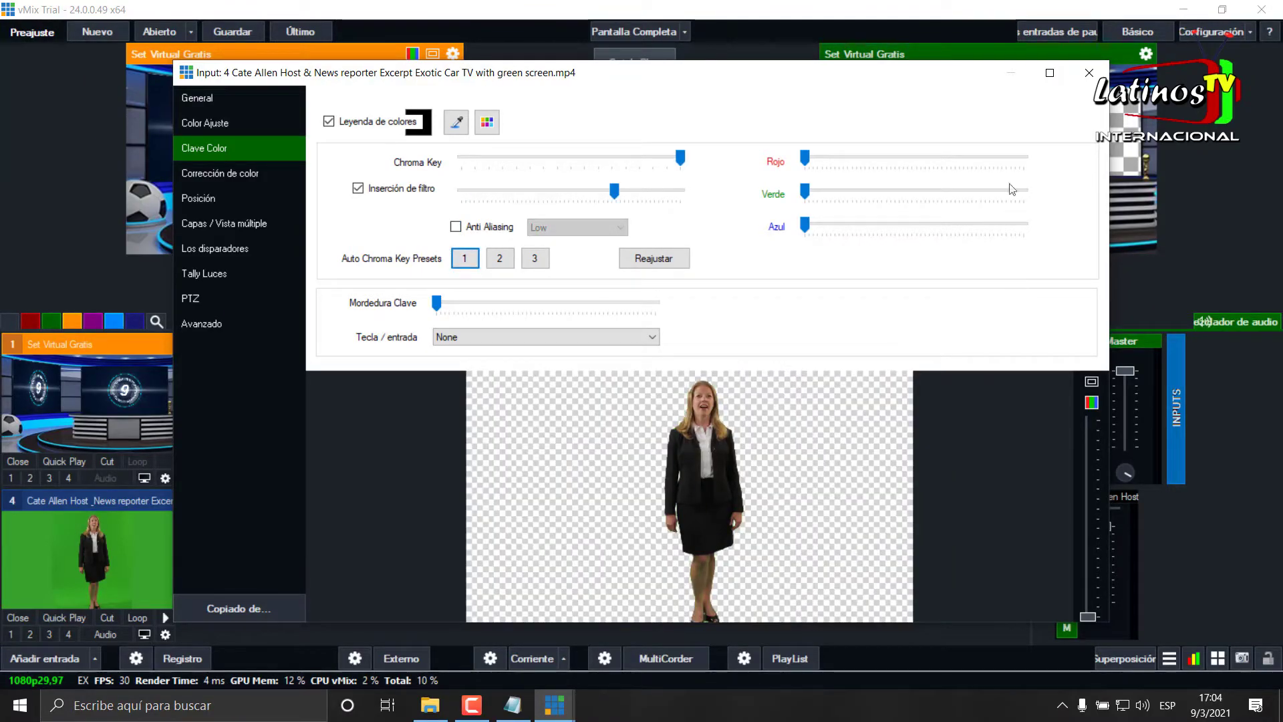
key("Escape")
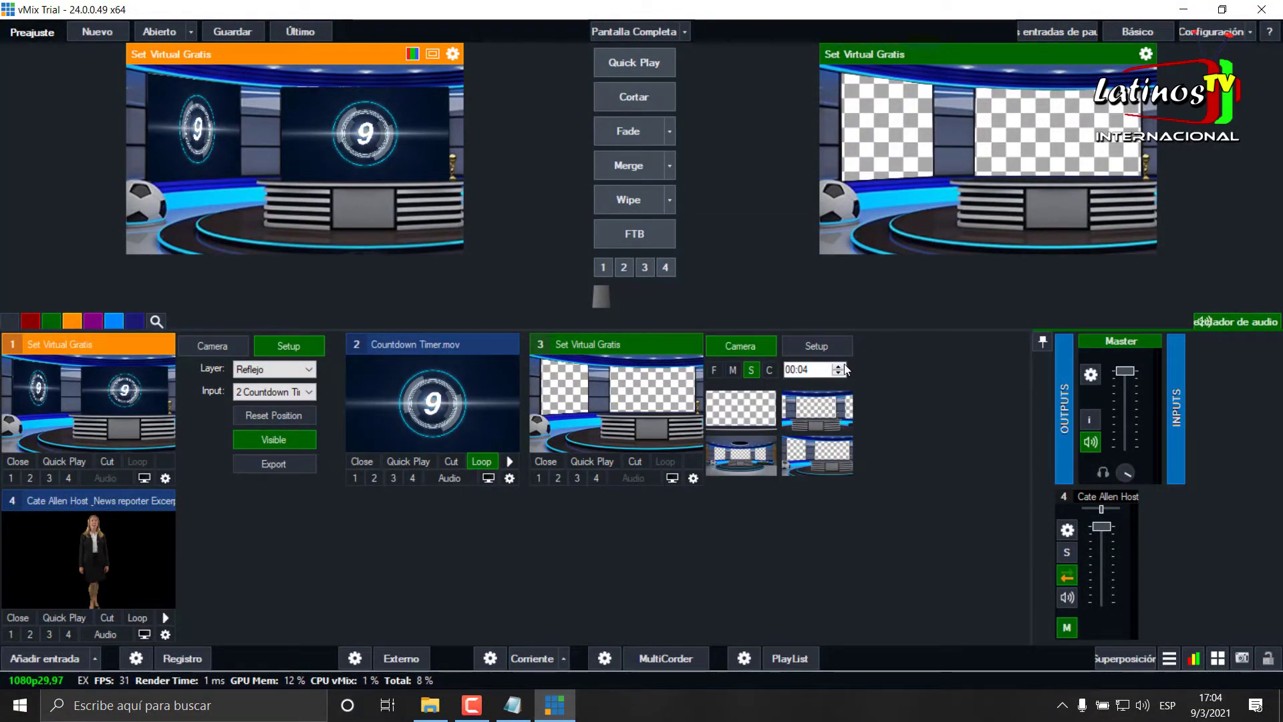
Remove the old Set Virtual Gratis input and assign the countdown video to the set's Central screen layer
left_click(26, 463)
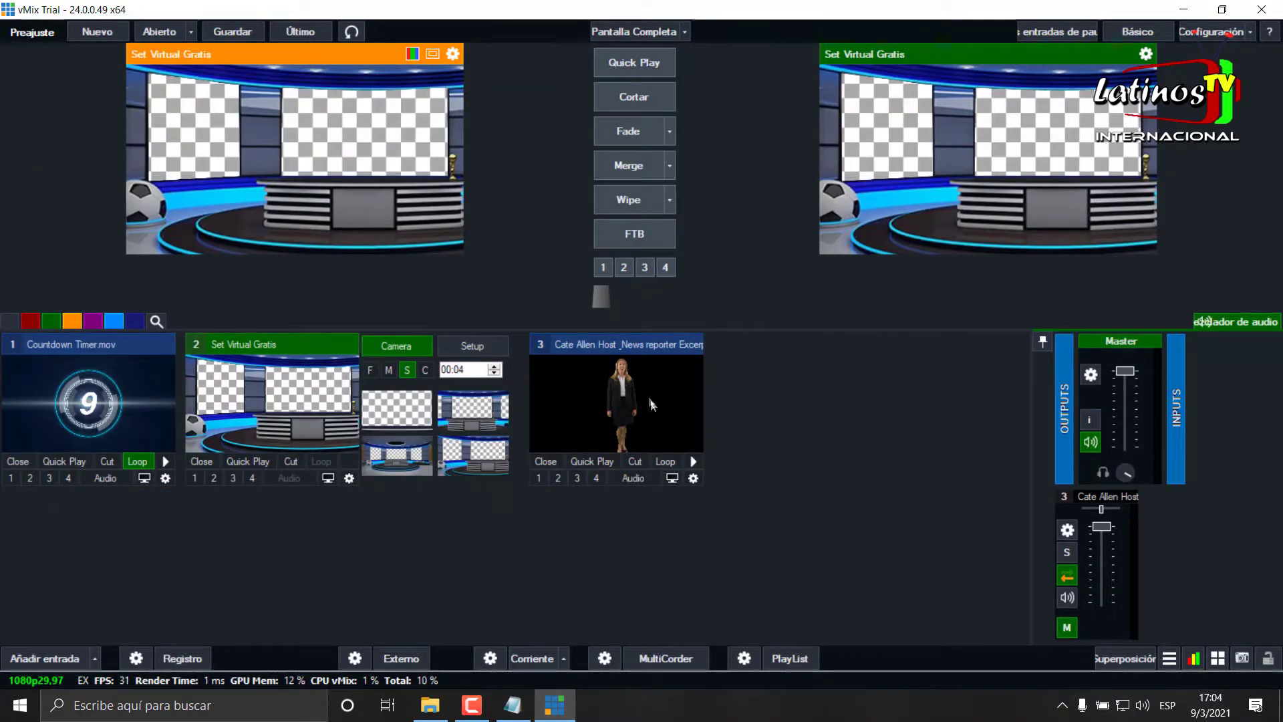
left_click(490, 347)
left_click(462, 394)
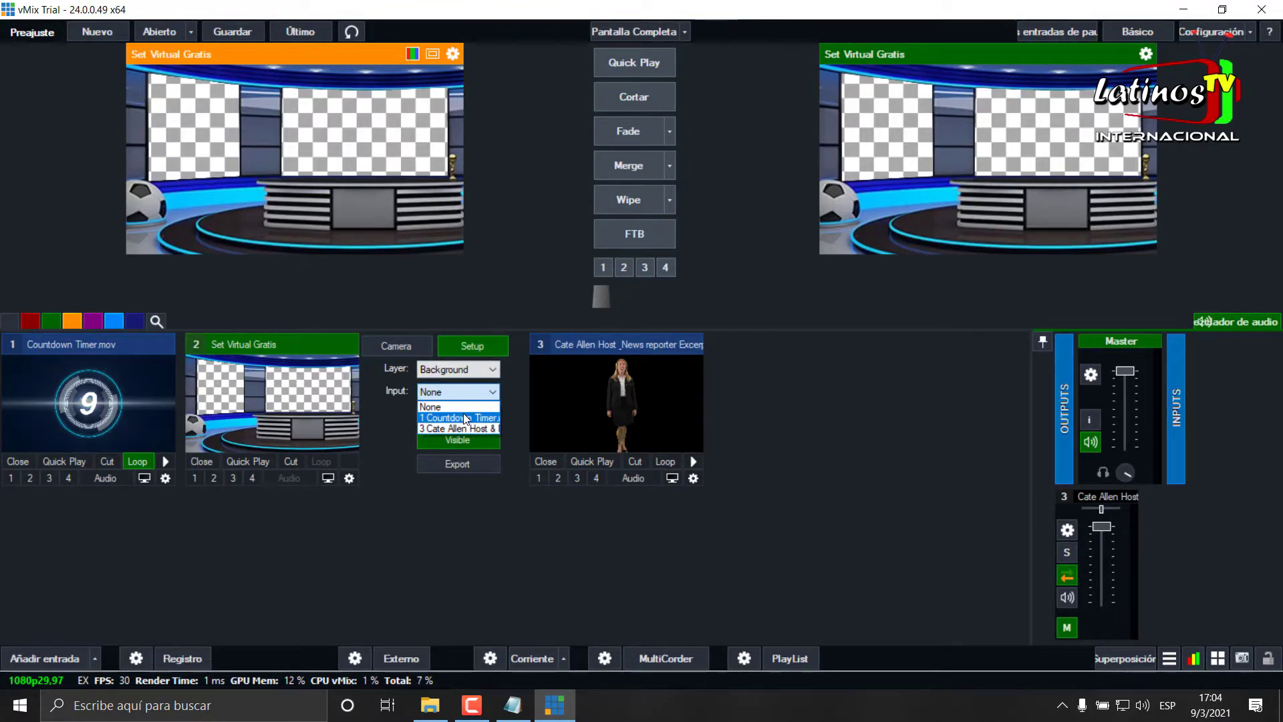
left_click(466, 419)
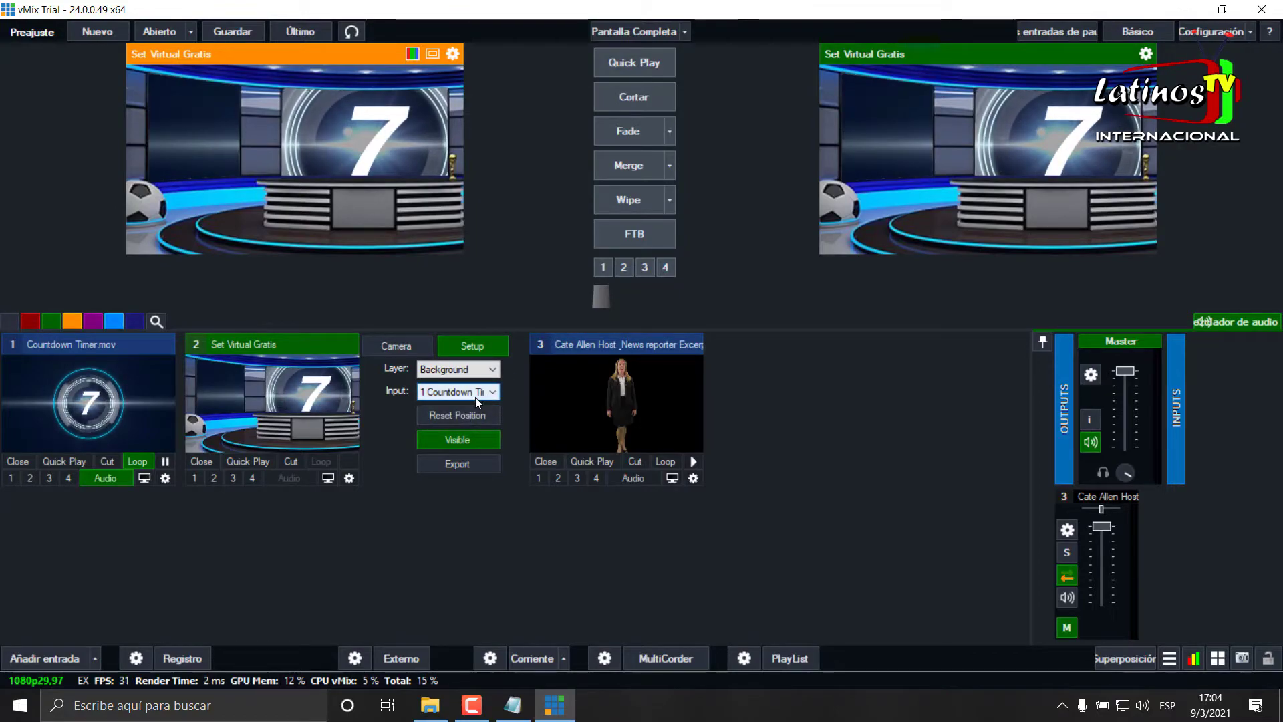
left_click(461, 370)
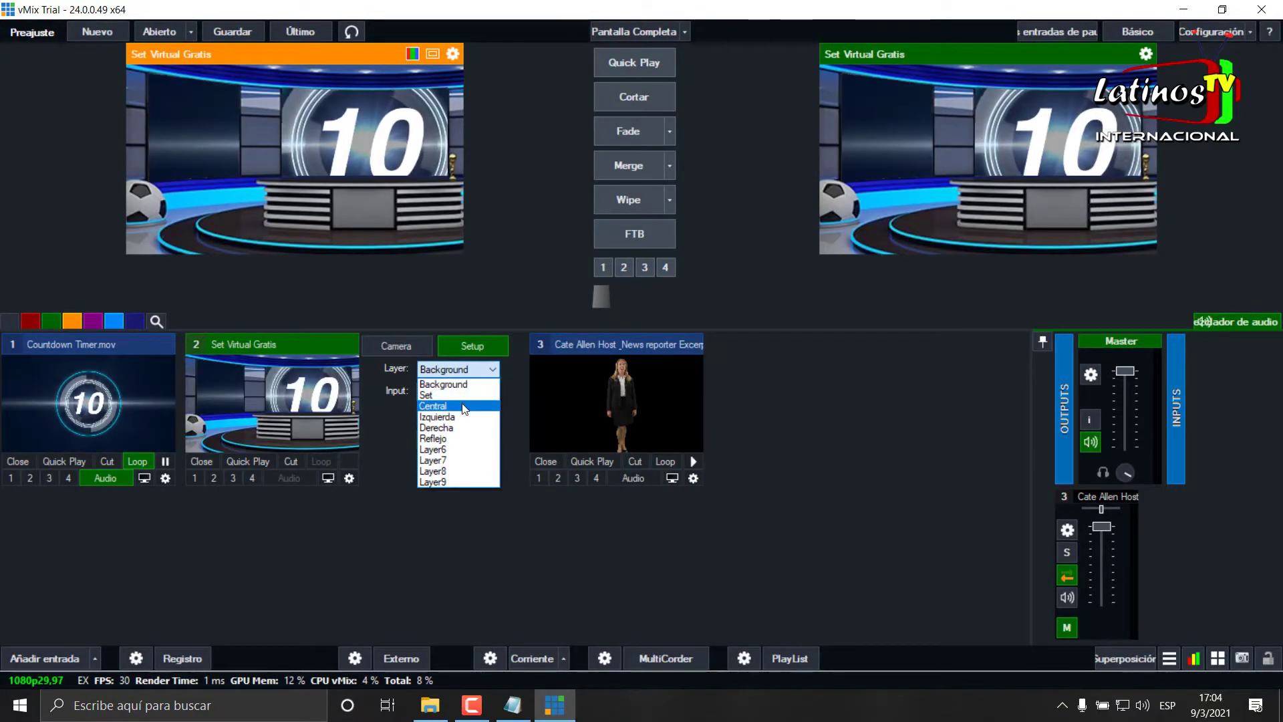
left_click(463, 406)
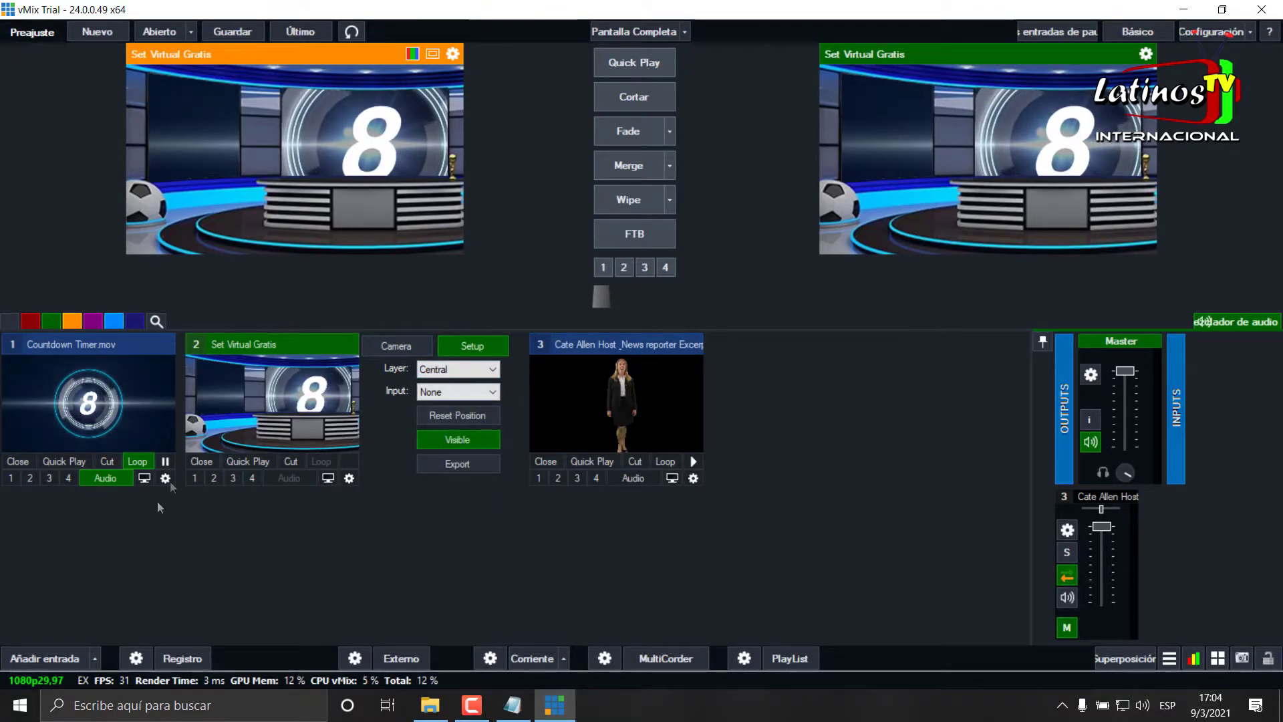
Remove the Countdown Timer input, recheck the Central layer's sources, and minimize vMix
left_click(17, 462)
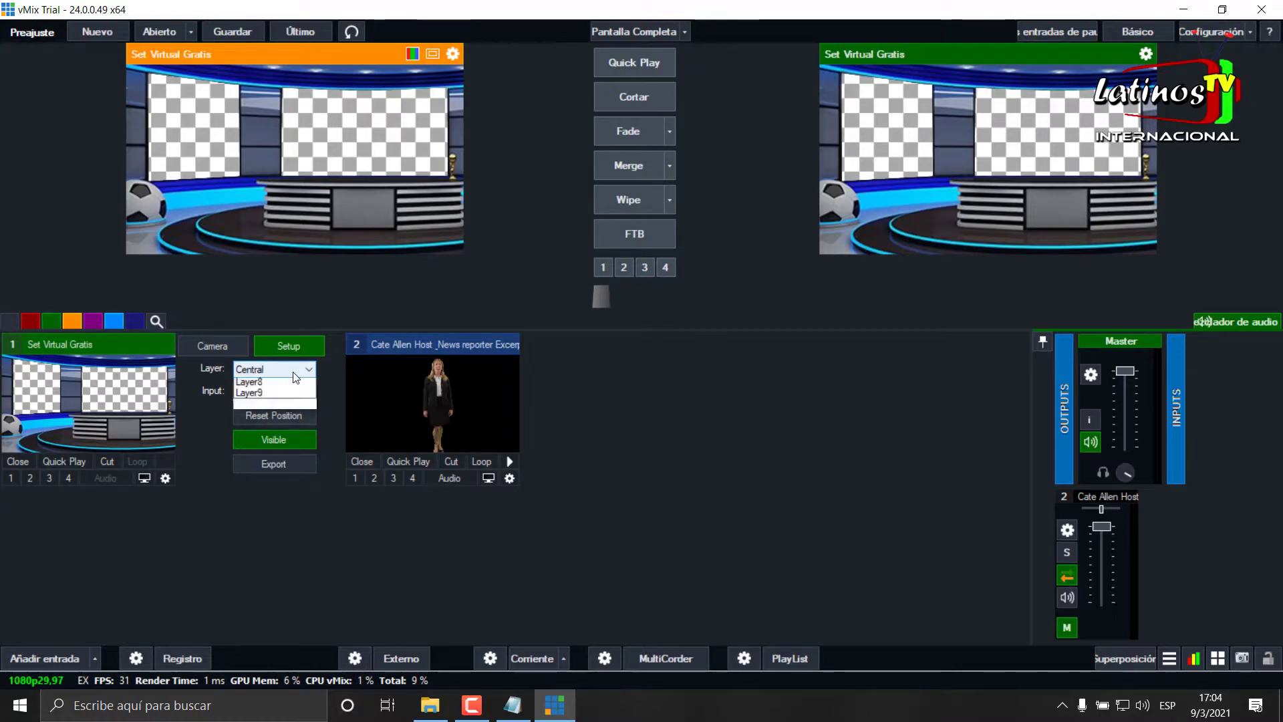
left_click(256, 409)
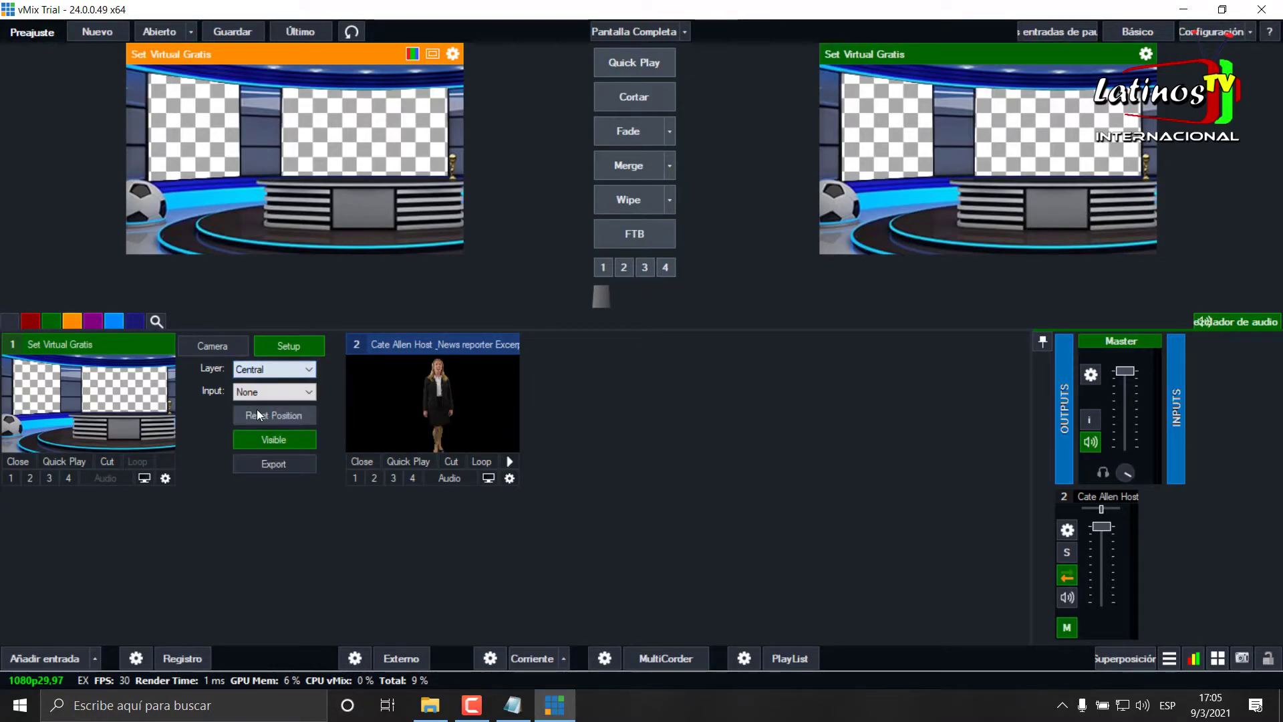
left_click(274, 393)
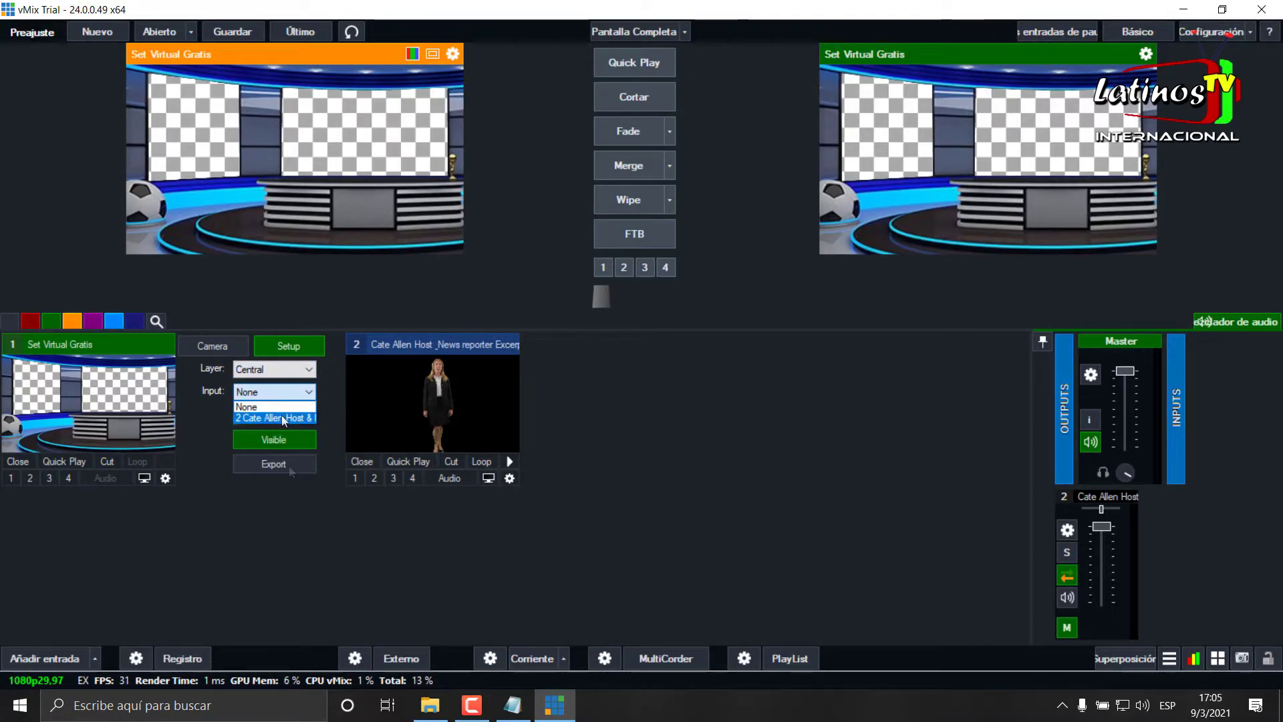
left_click(424, 580)
left_click(1196, 14)
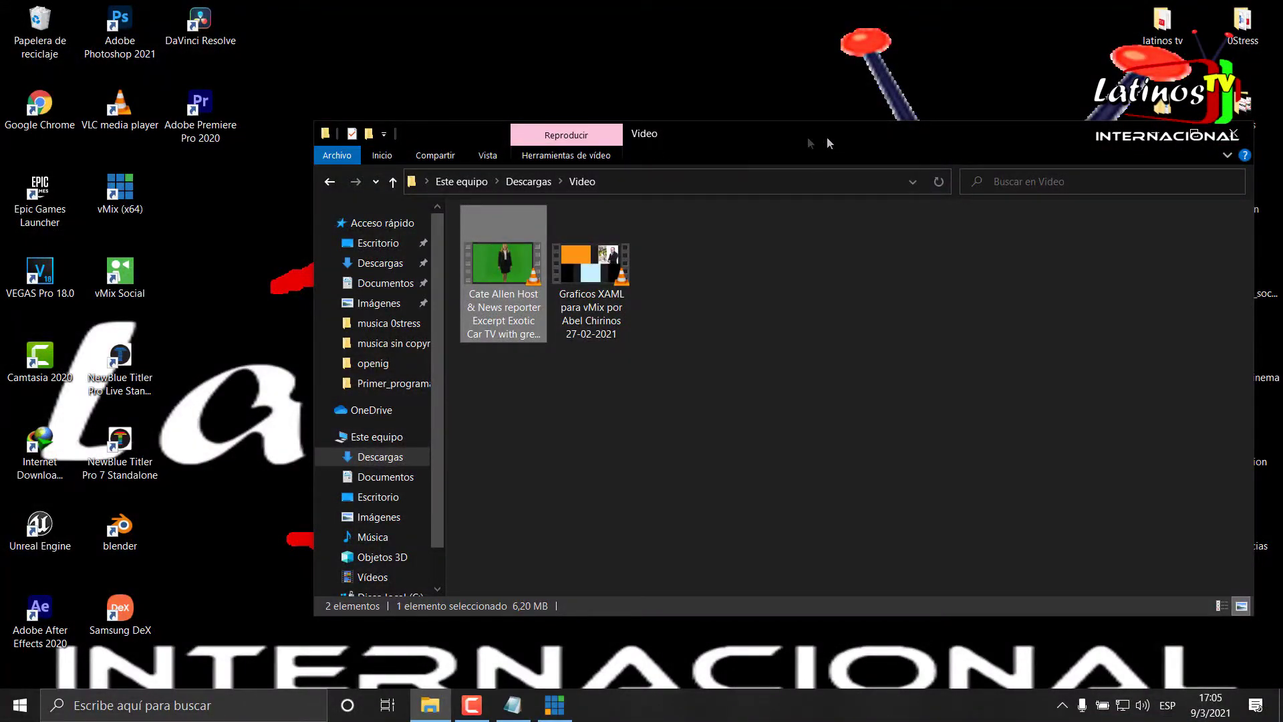
Open edicion > videos background and drag Countdown Timer.mov into vMix as input 3
left_click_drag(827, 136, 578, 124)
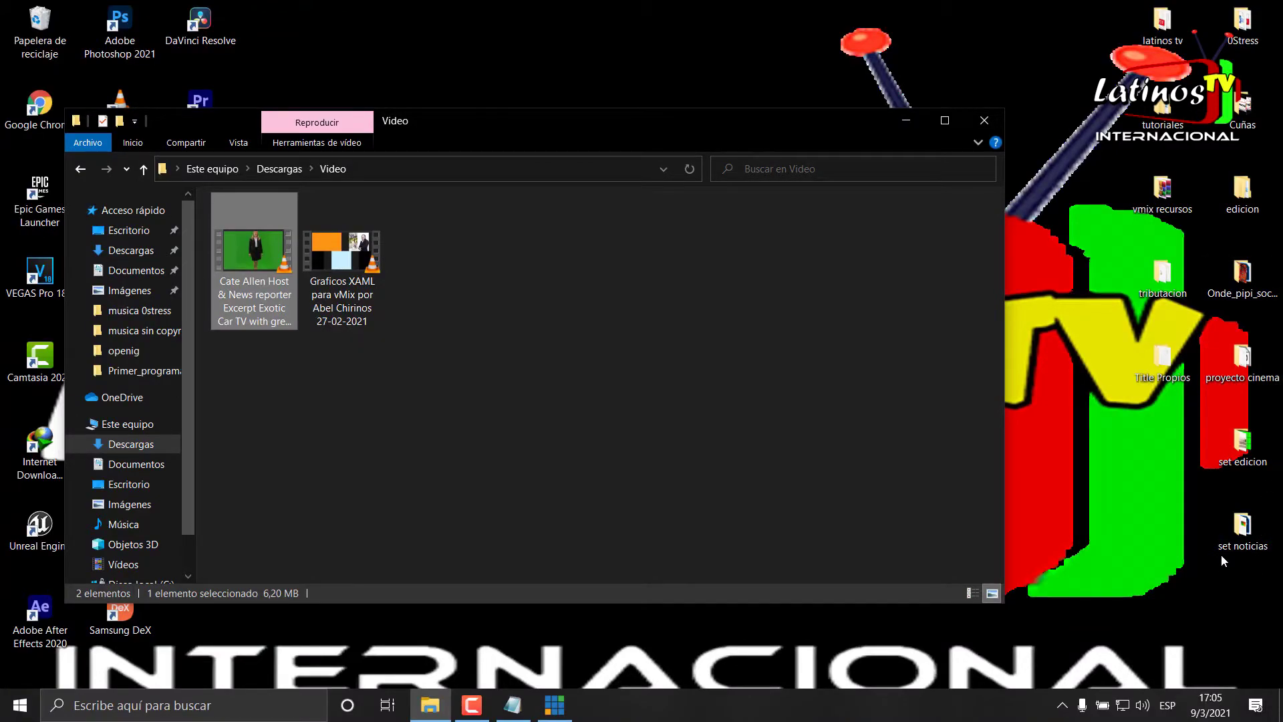
double_click(1243, 191)
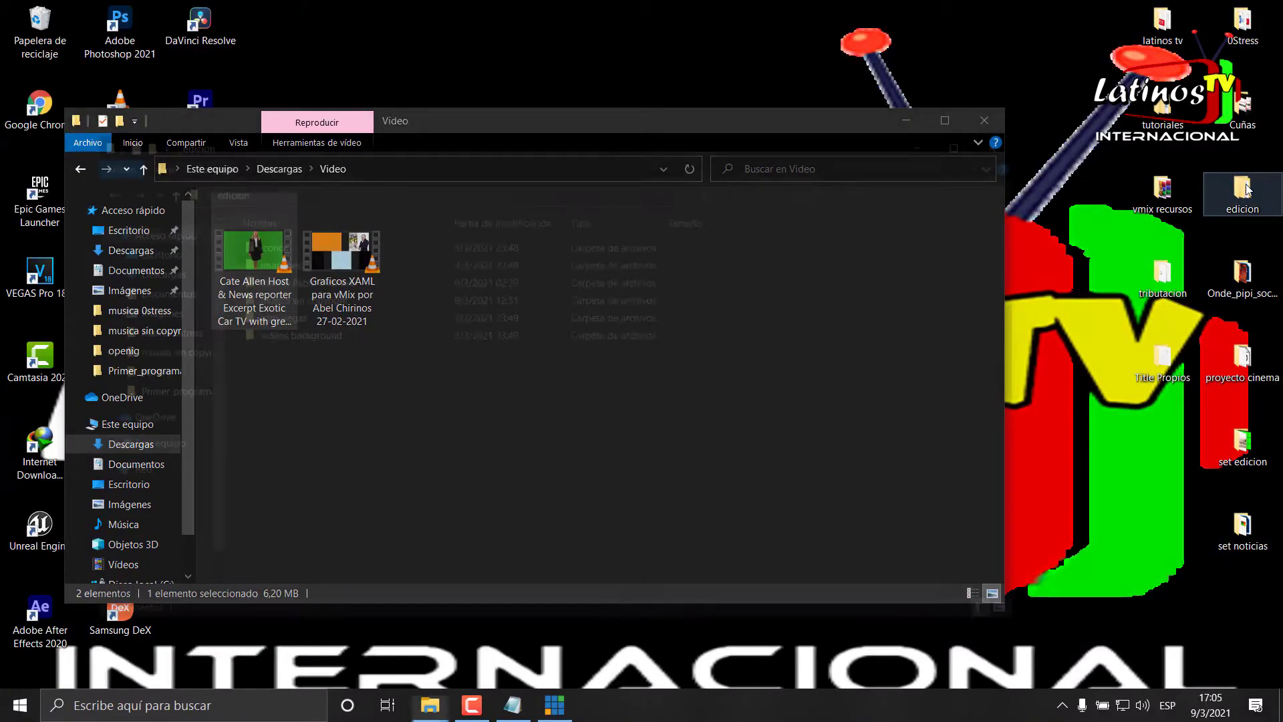
double_click(316, 335)
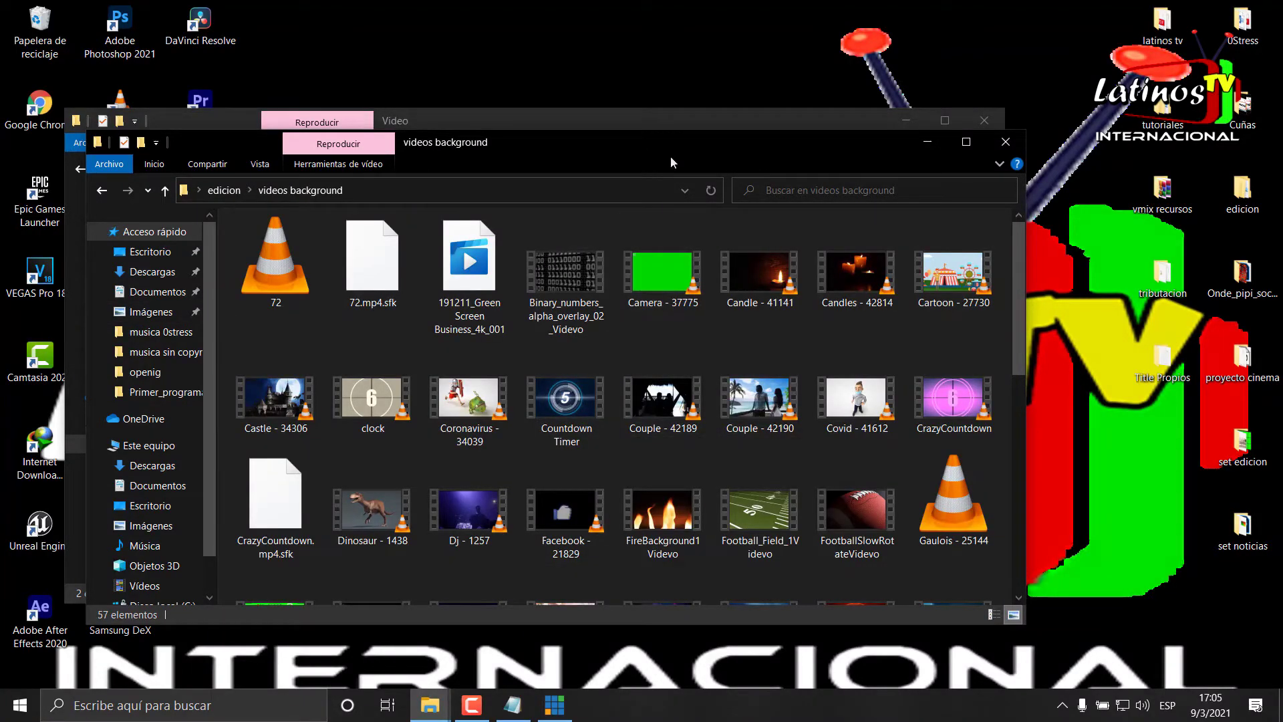
left_click_drag(671, 163, 865, 160)
left_click_drag(769, 397, 609, 662)
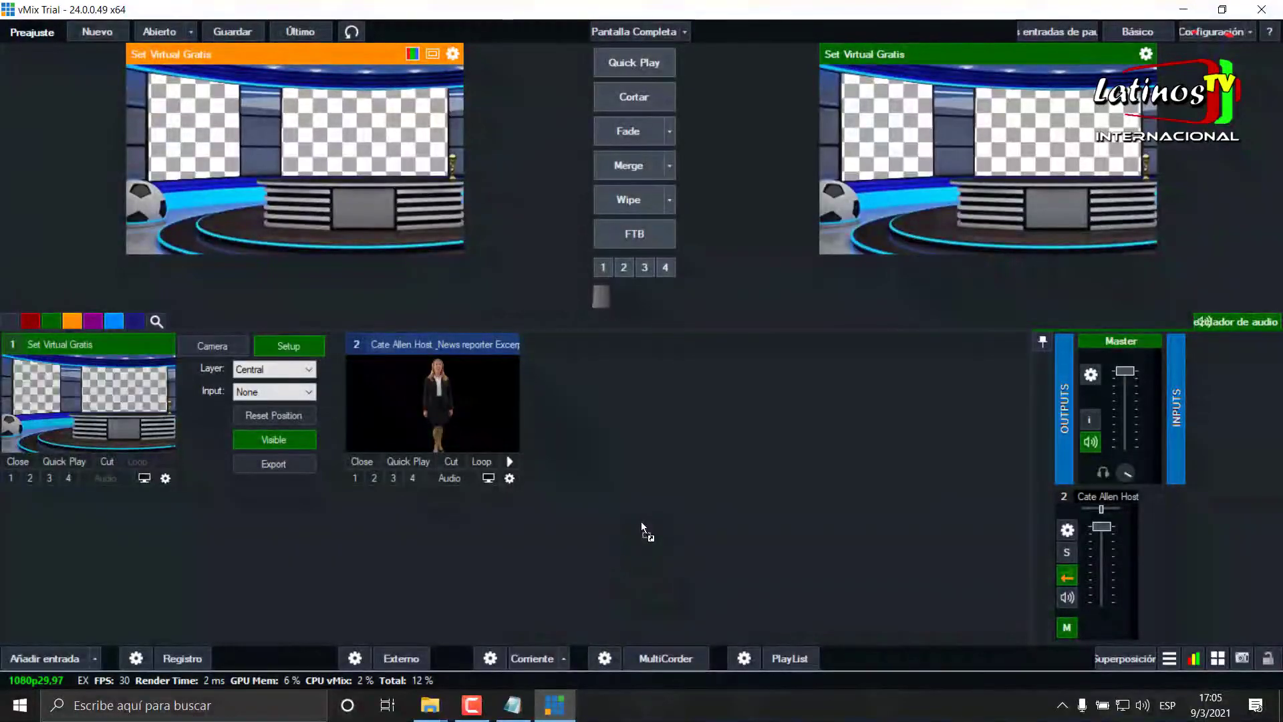
left_click_drag(608, 662, 641, 522)
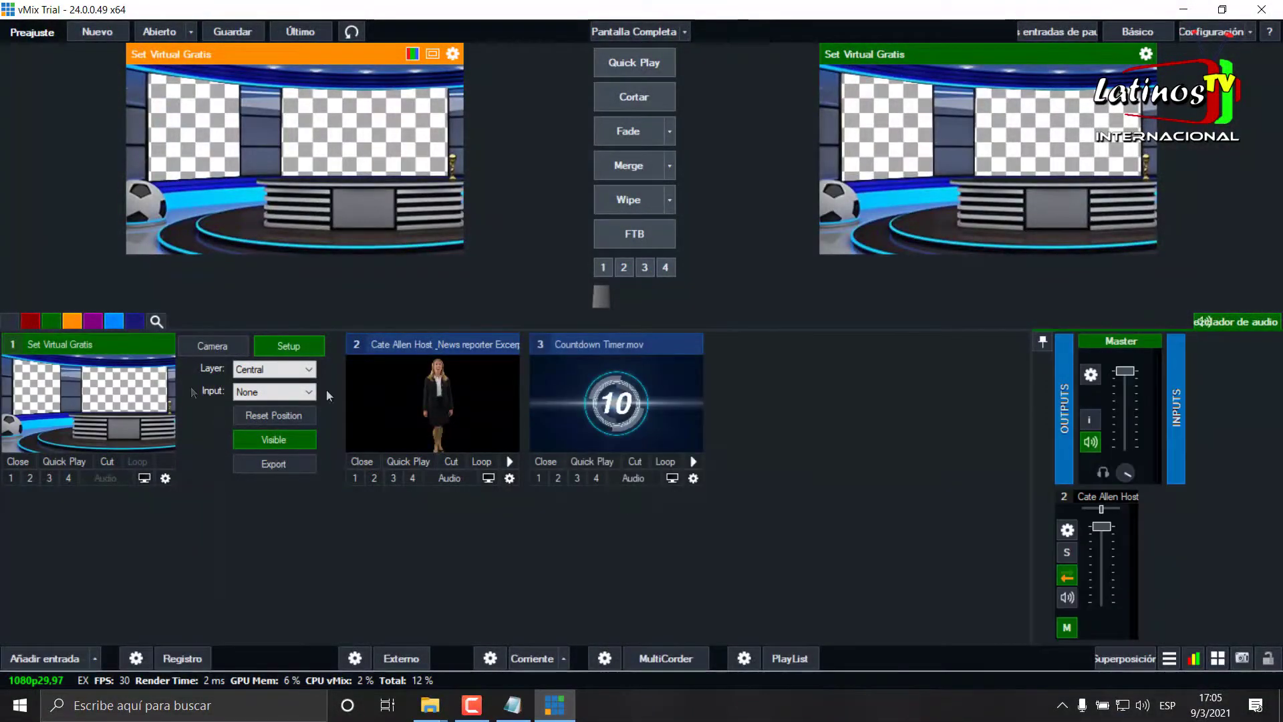
Assign input 3 Countdown Timer to the Central and Izquierda screen layers
left_click(290, 391)
left_click(274, 428)
left_click(293, 365)
left_click(278, 417)
left_click(290, 392)
left_click(279, 427)
Put Countdown Timer on the Derecha and Reflejo layers and enable Loop on input 3
left_click(270, 373)
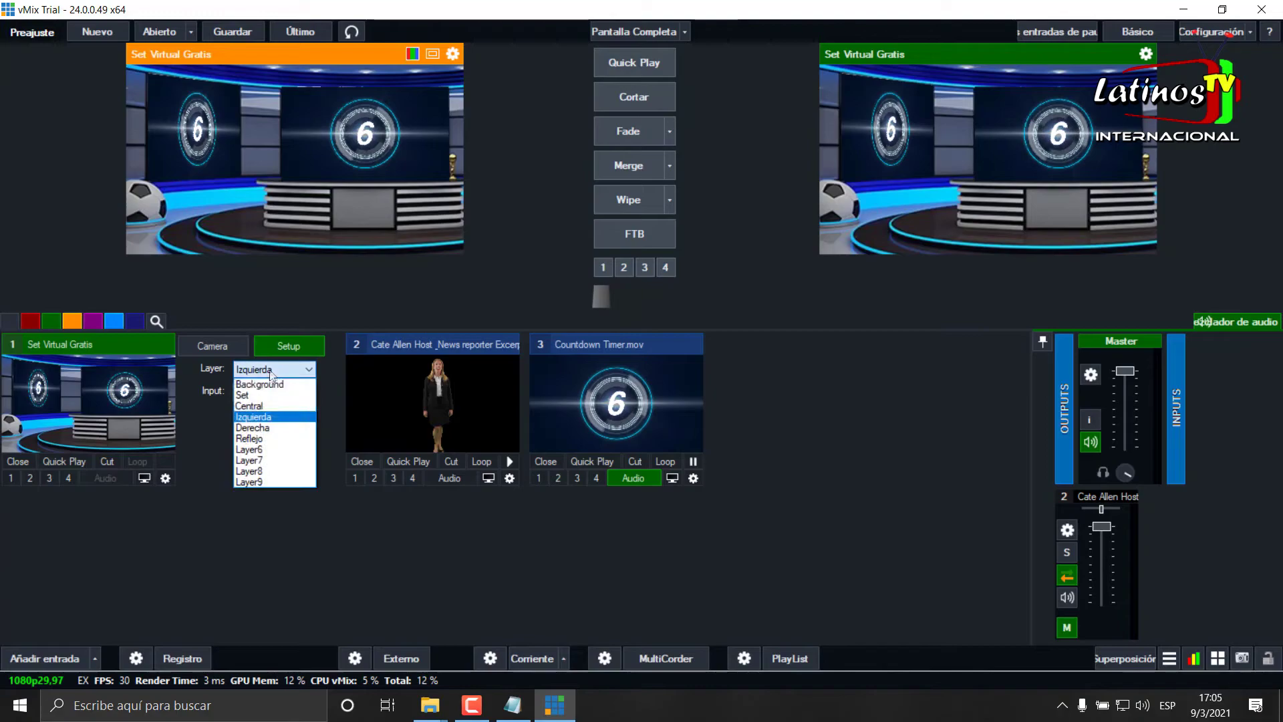
left_click(266, 391)
left_click(266, 390)
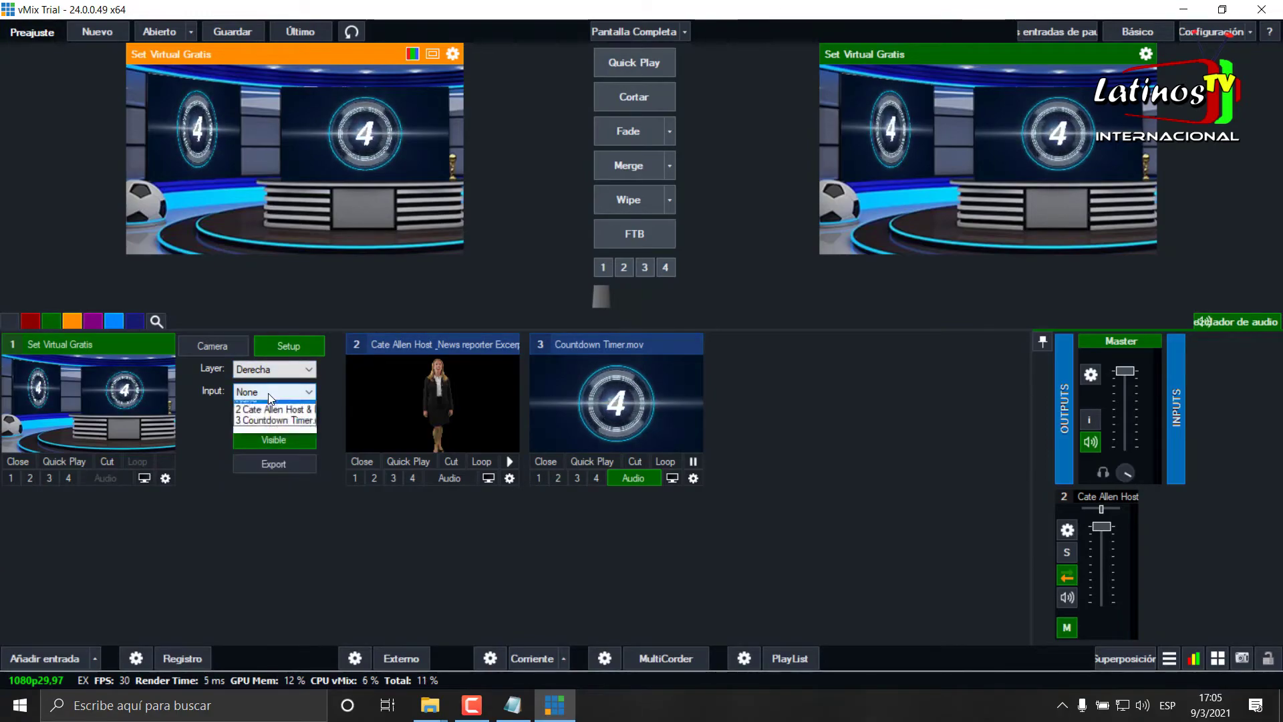
left_click(267, 427)
left_click(262, 371)
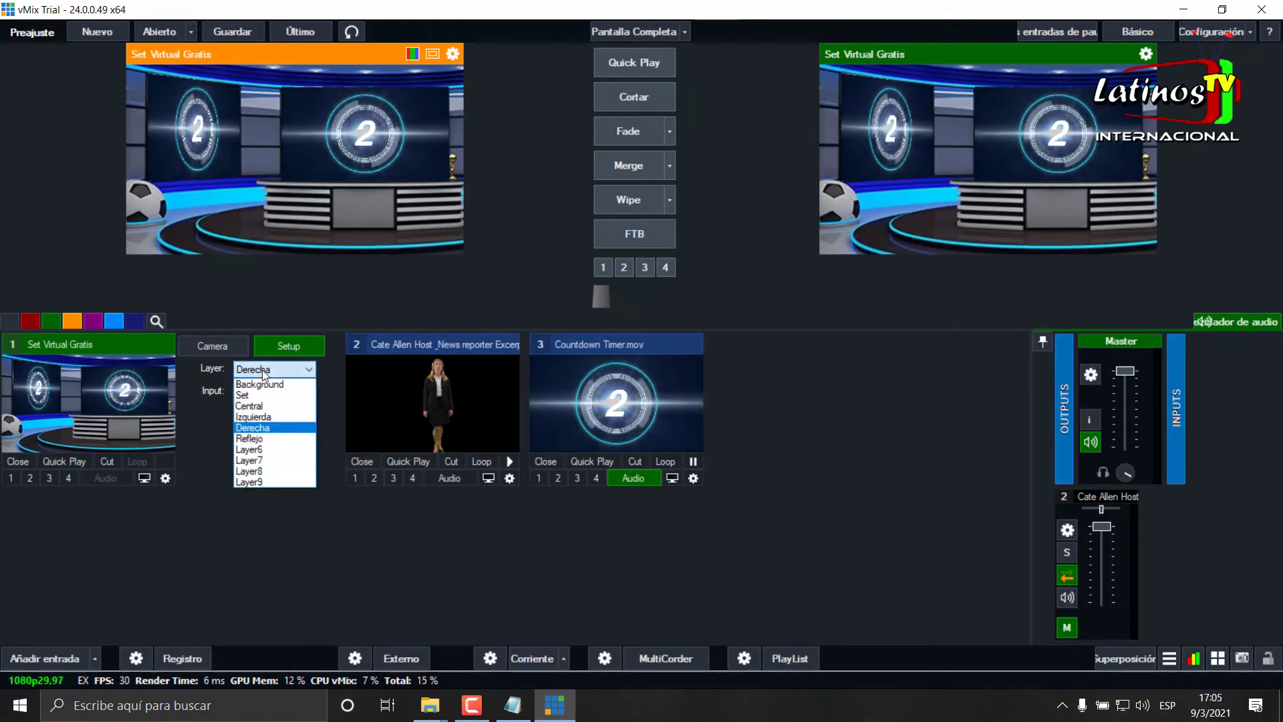
left_click(258, 435)
left_click(261, 391)
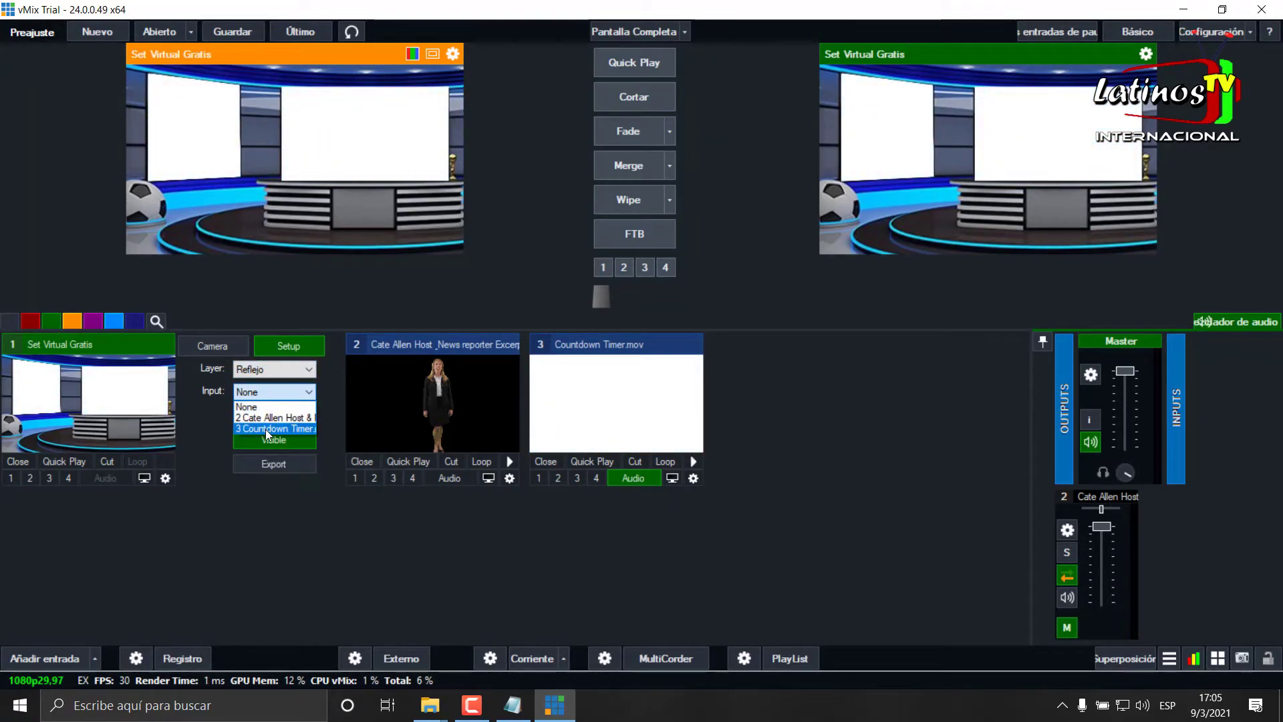
left_click(266, 429)
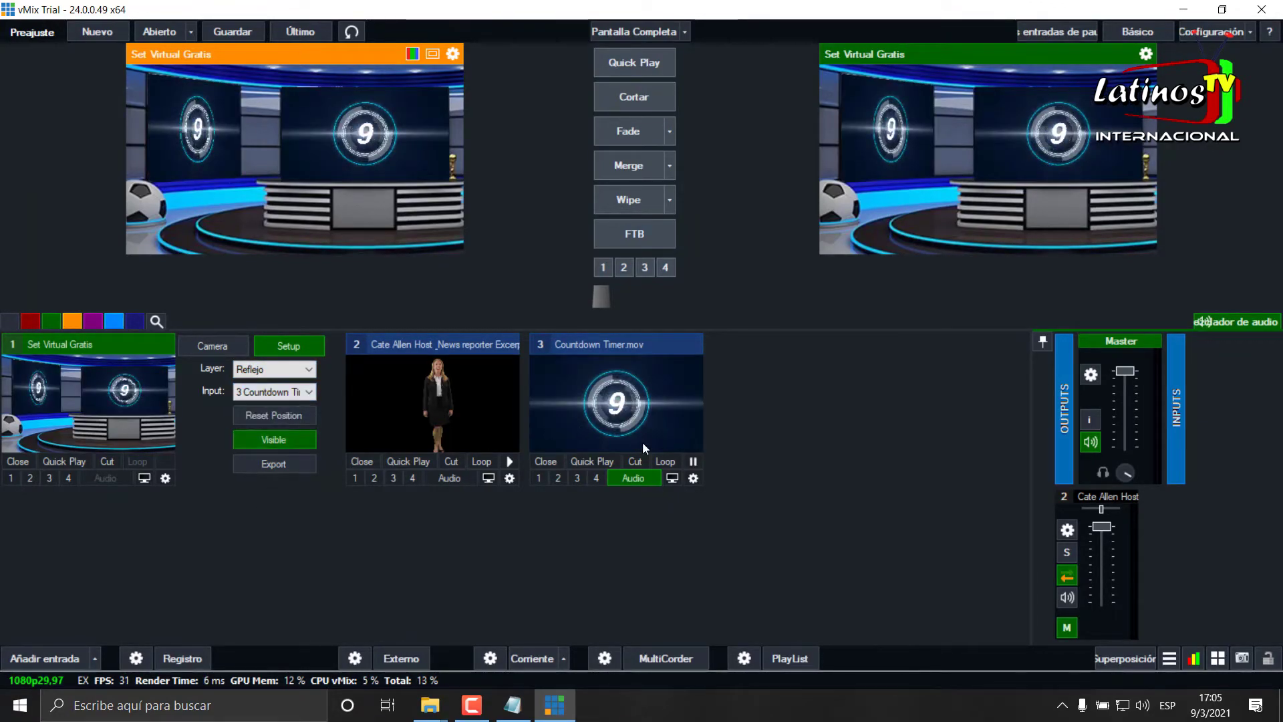
left_click(675, 466)
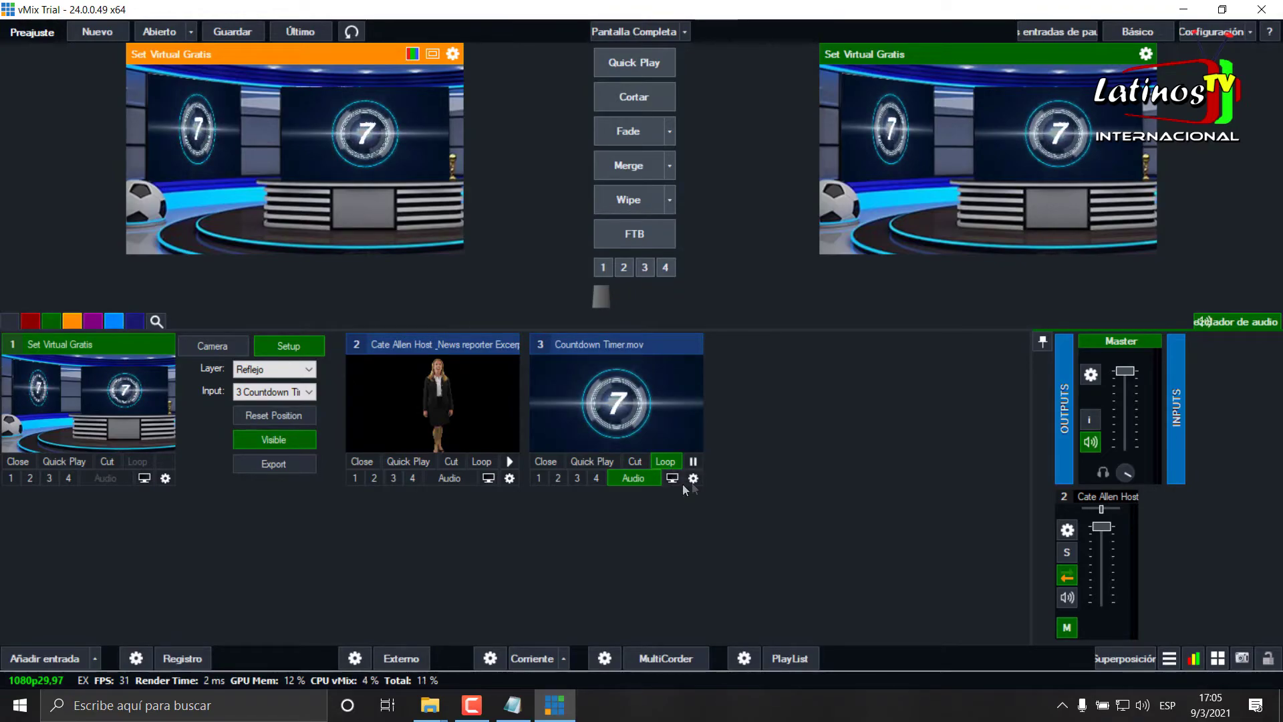
left_click(220, 345)
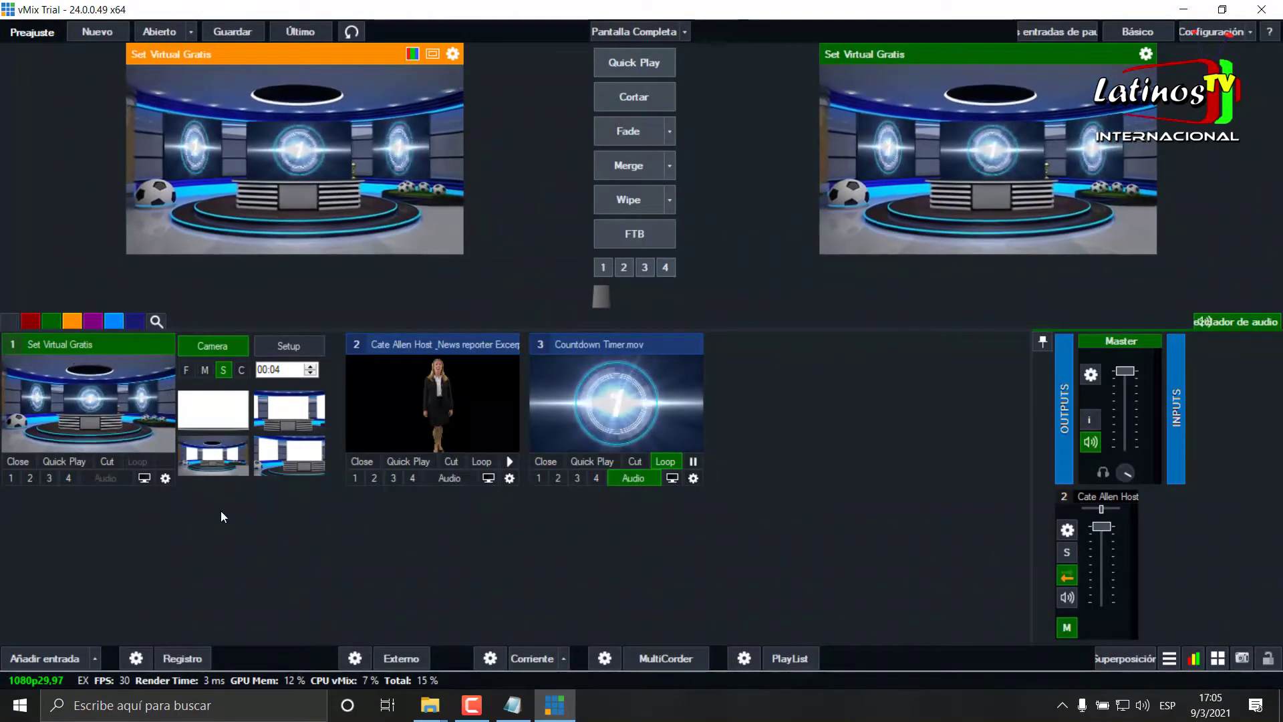
In the set's Capas settings, assign input 2 reporter video to layer 7
left_click(167, 478)
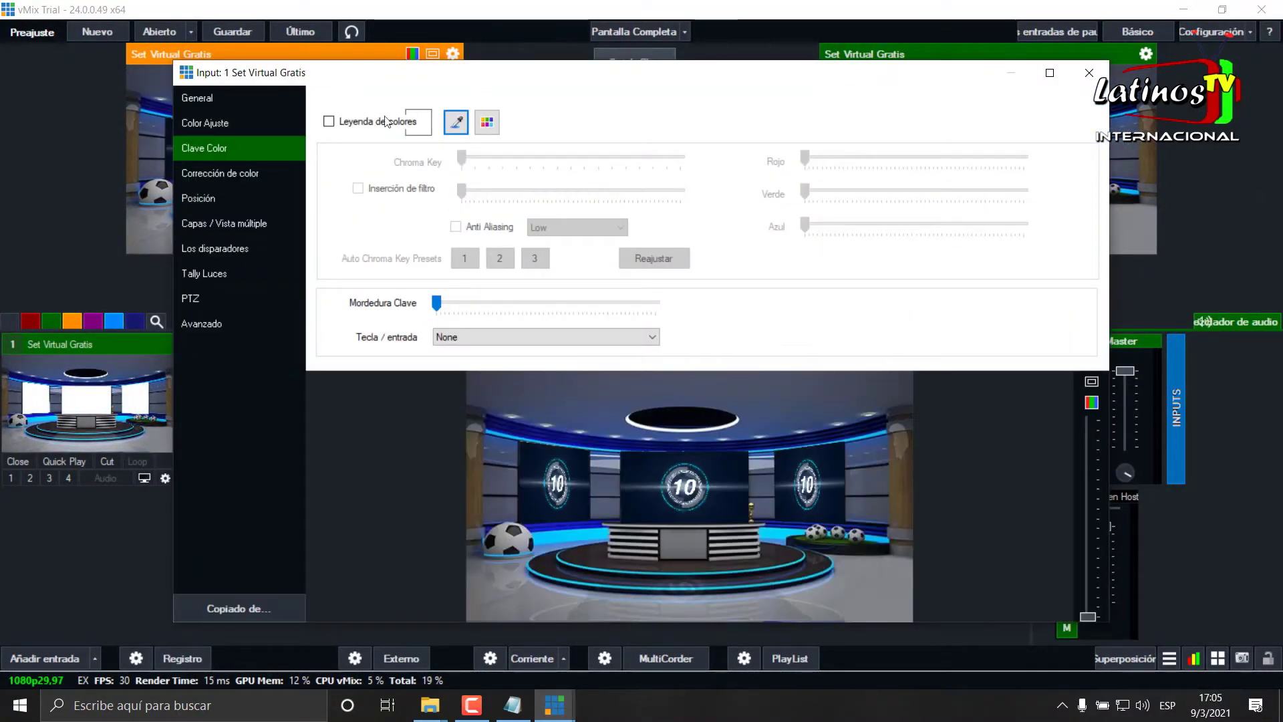
left_click(252, 224)
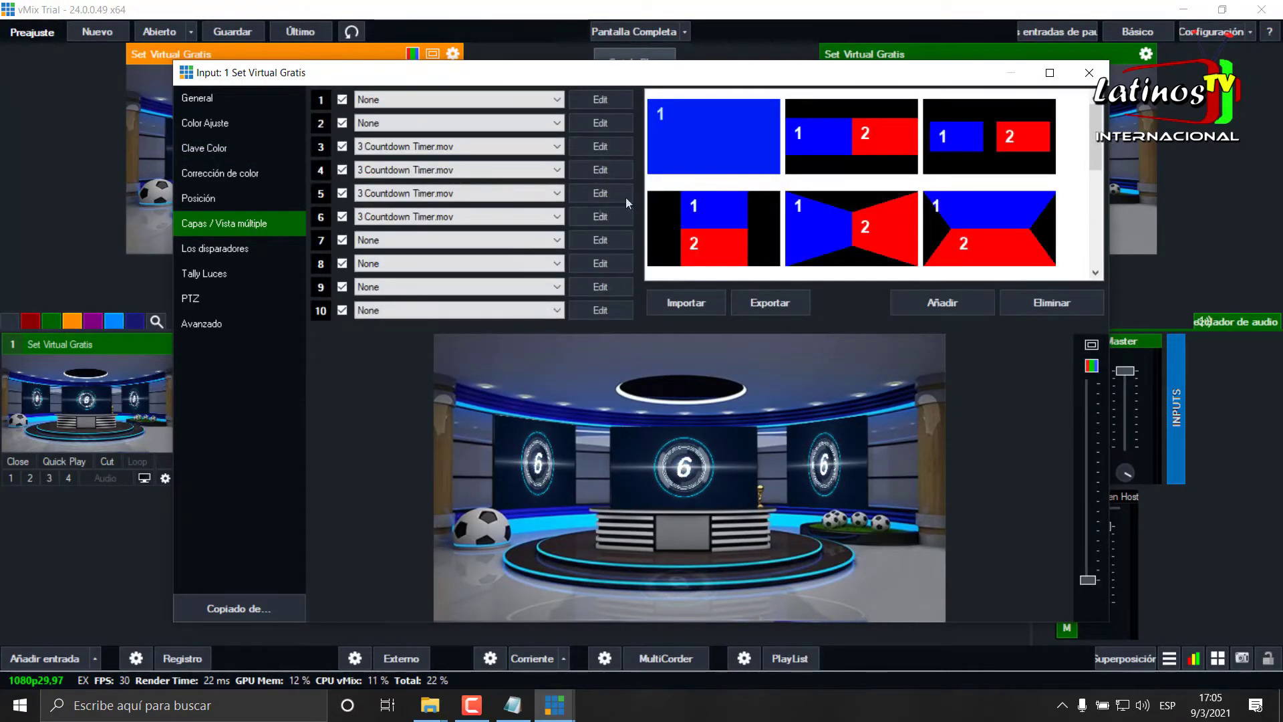
left_click(558, 240)
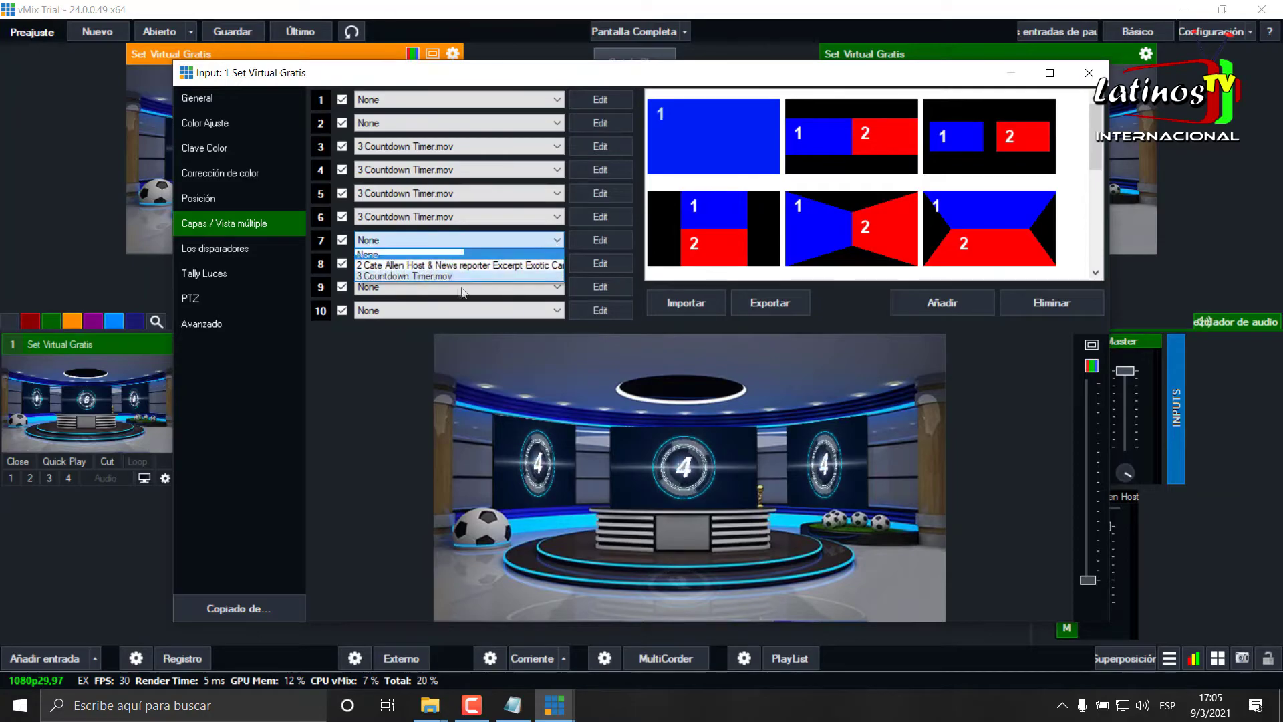
left_click(449, 265)
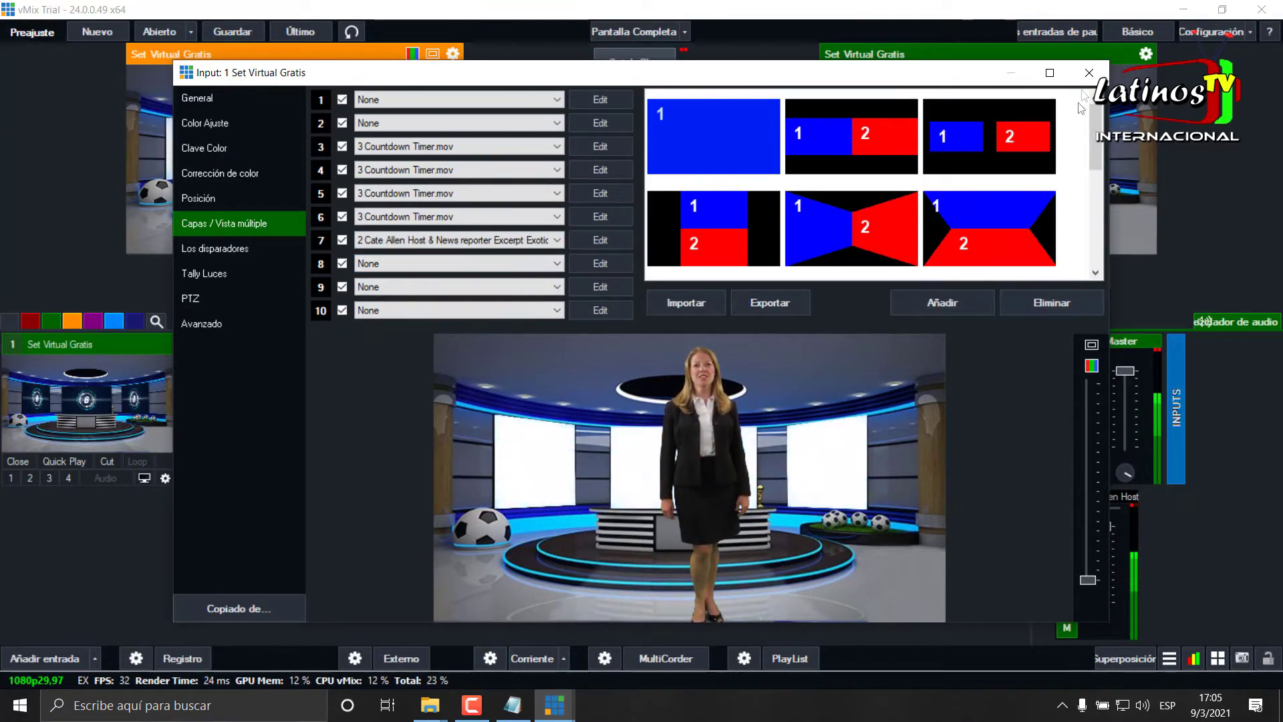
left_click(1088, 73)
Mute the reporter video's audio and remove it from the master output
left_click(448, 476)
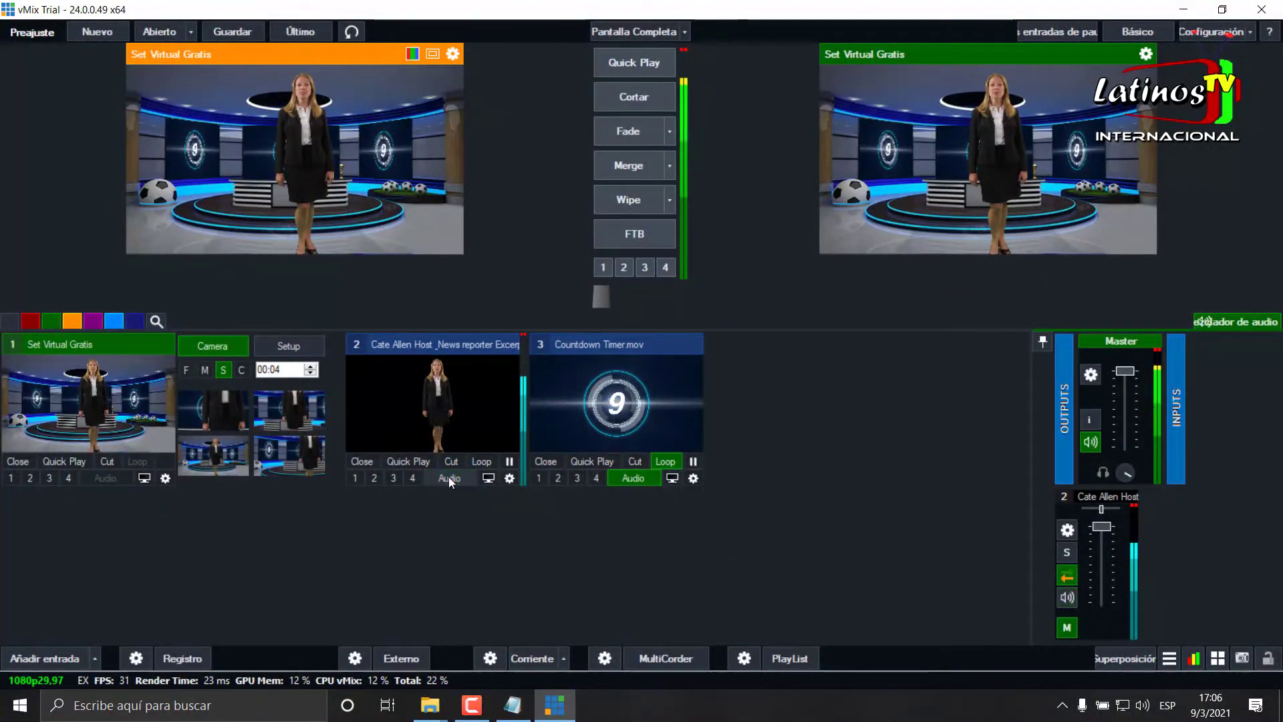
left_click(1067, 627)
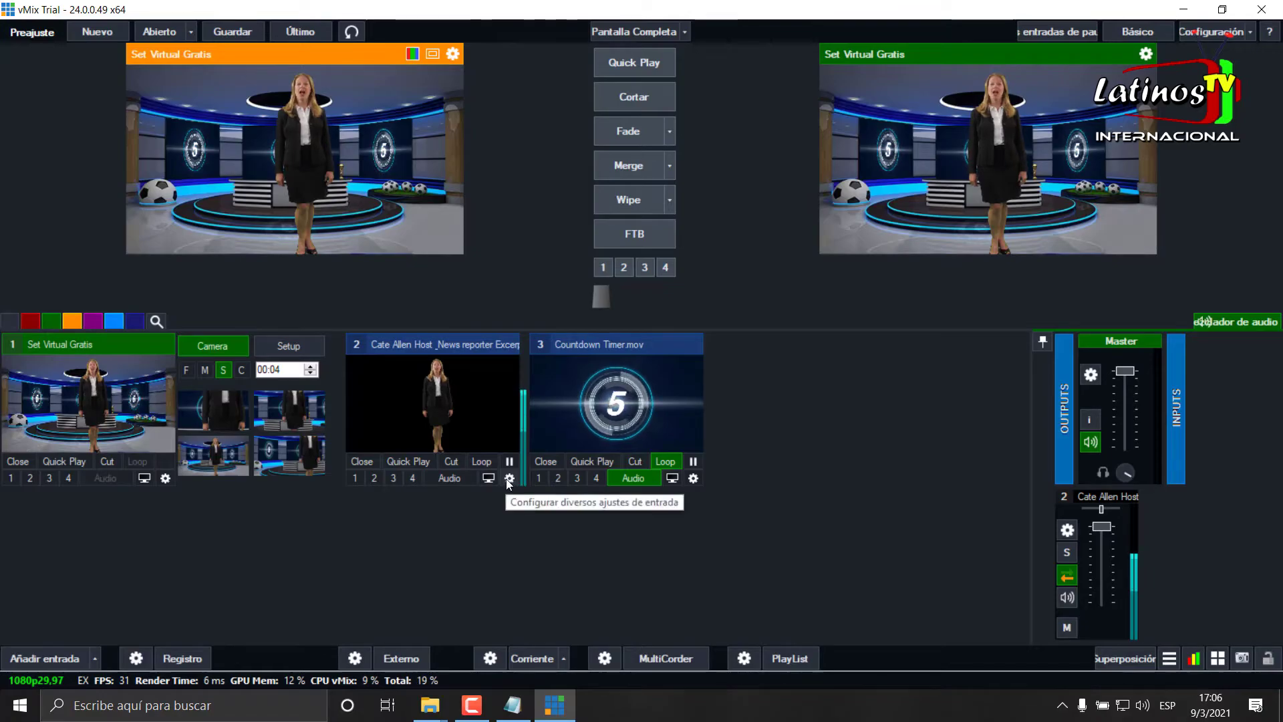
left_click(510, 477)
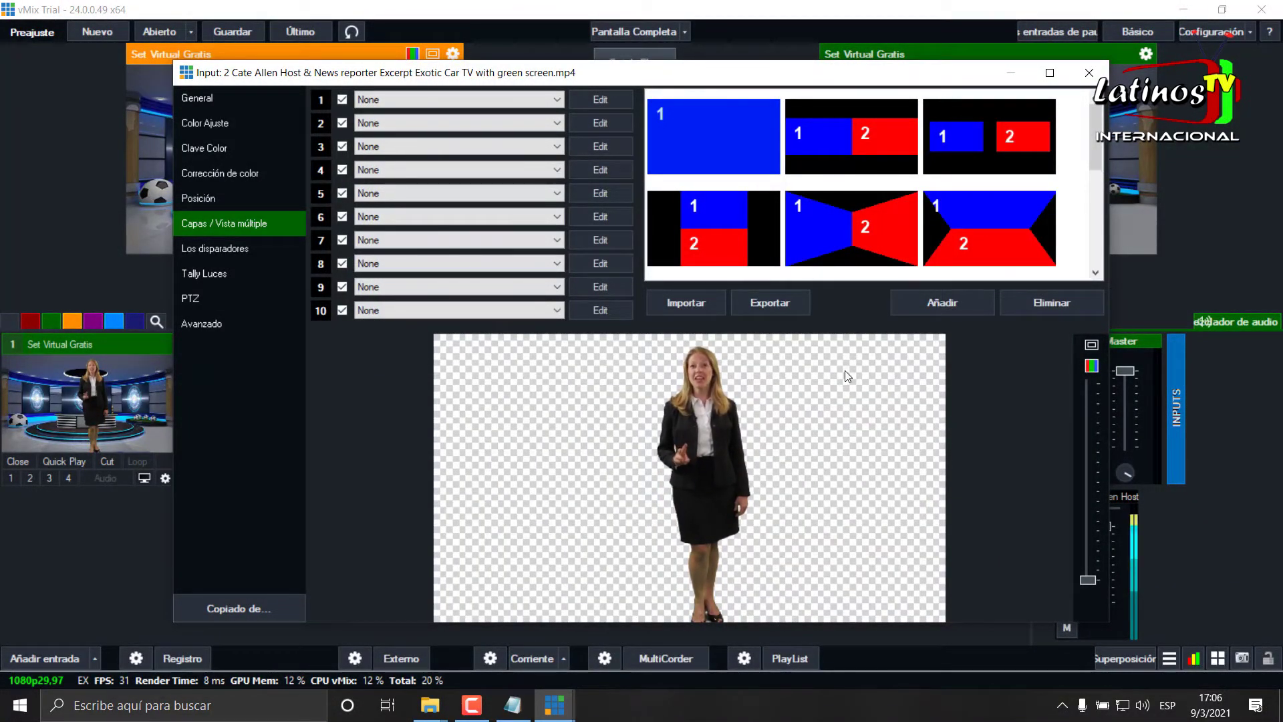
key("Escape")
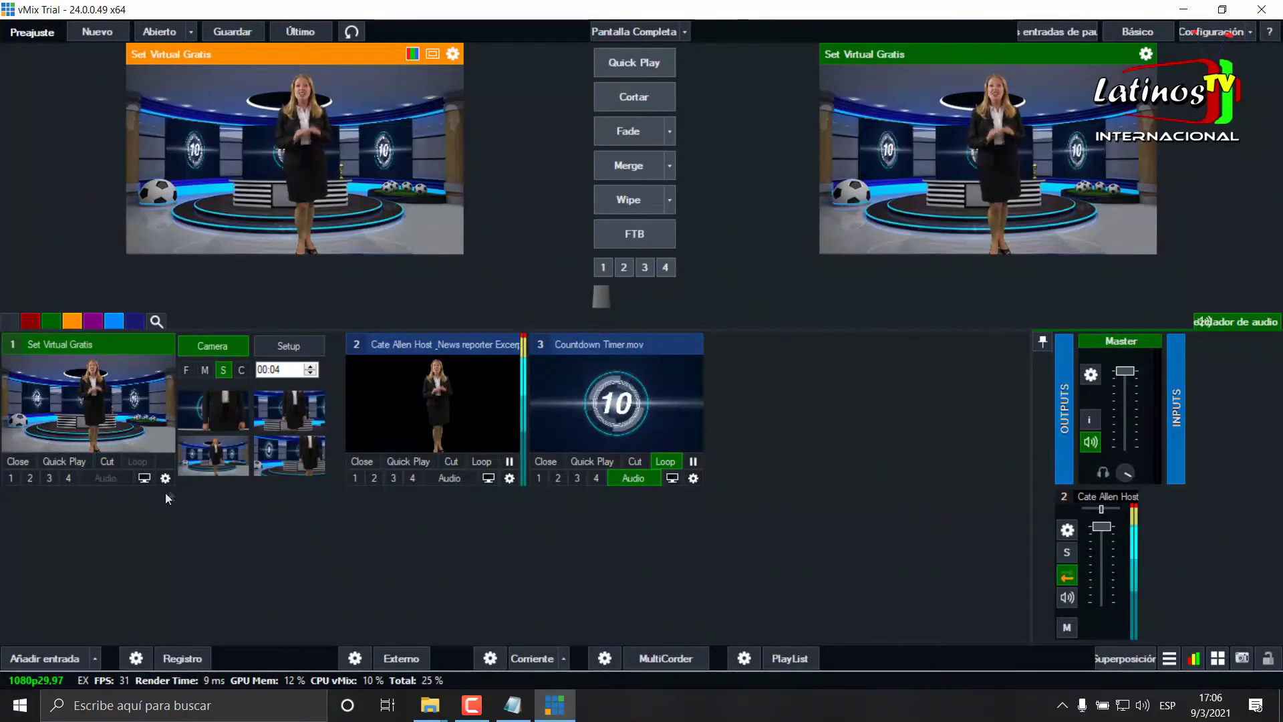
left_click(166, 478)
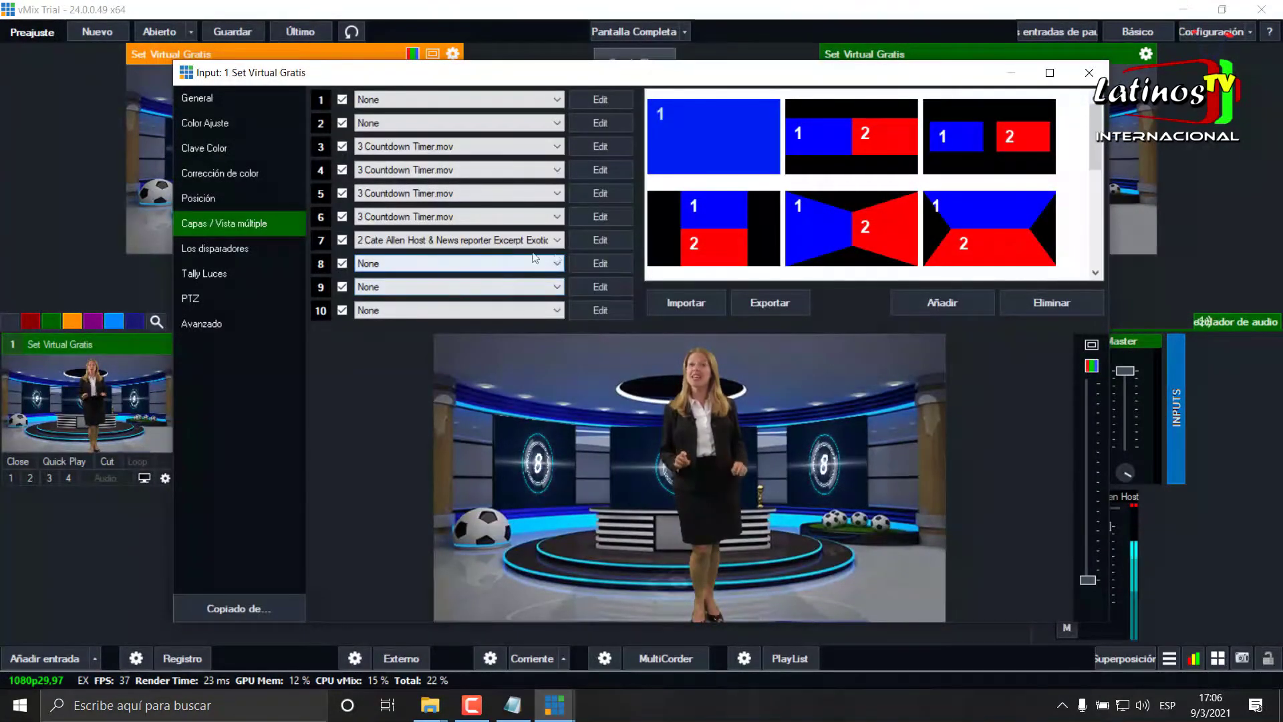
Set layer 7's Position to zoom 0.38775, Pan X -0.44 and Pan Y -0.077
left_click(600, 240)
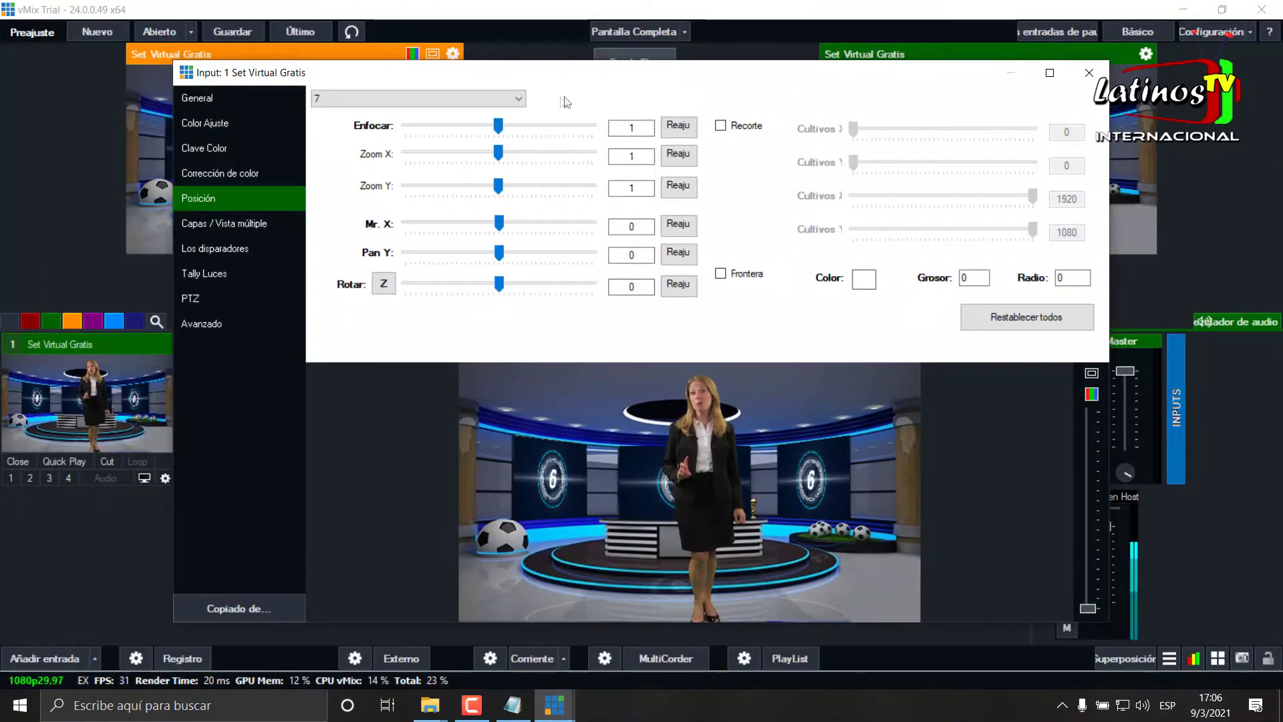
left_click_drag(498, 127, 447, 127)
left_click_drag(684, 469, 584, 473)
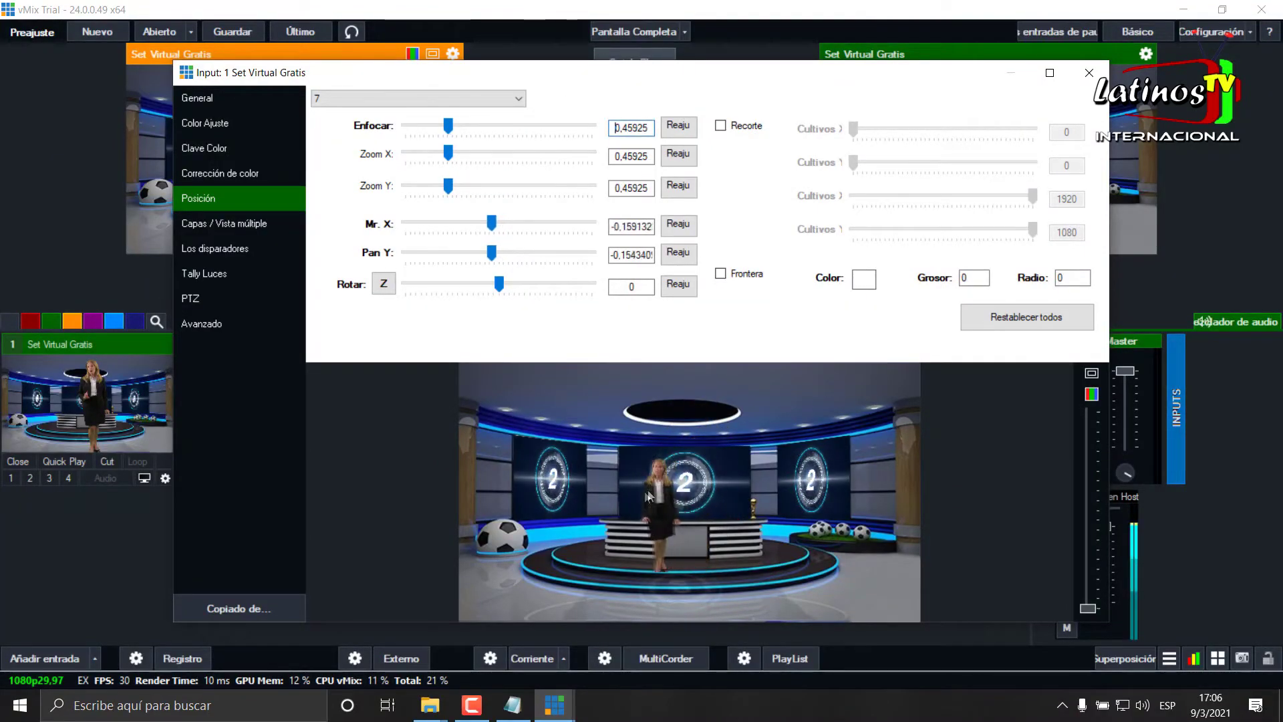
left_click_drag(584, 474, 583, 486)
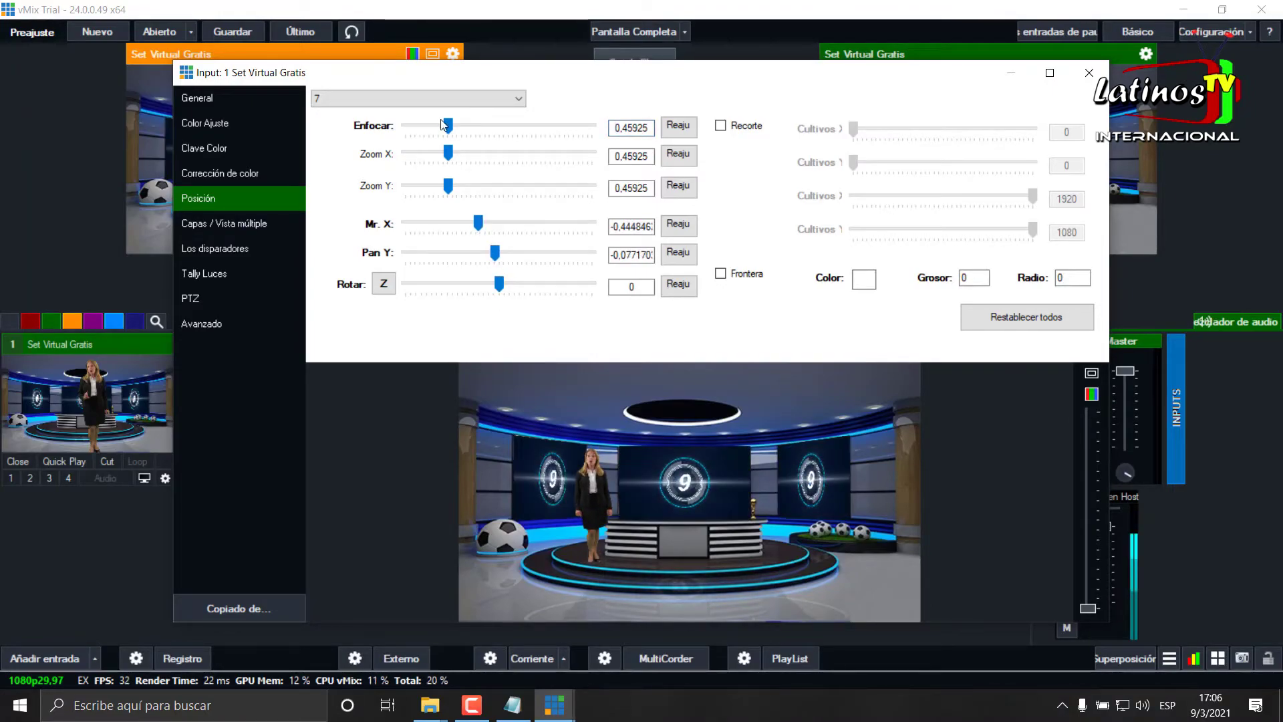
left_click_drag(447, 132, 441, 131)
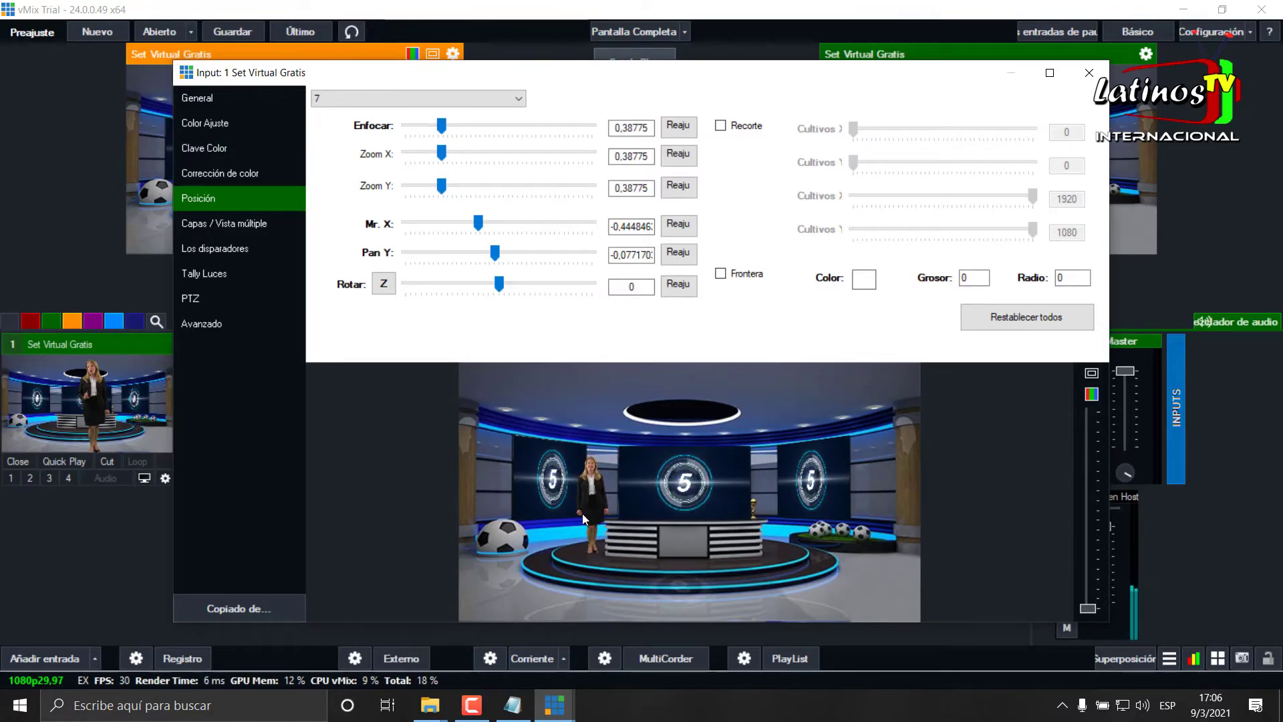
left_click(1089, 72)
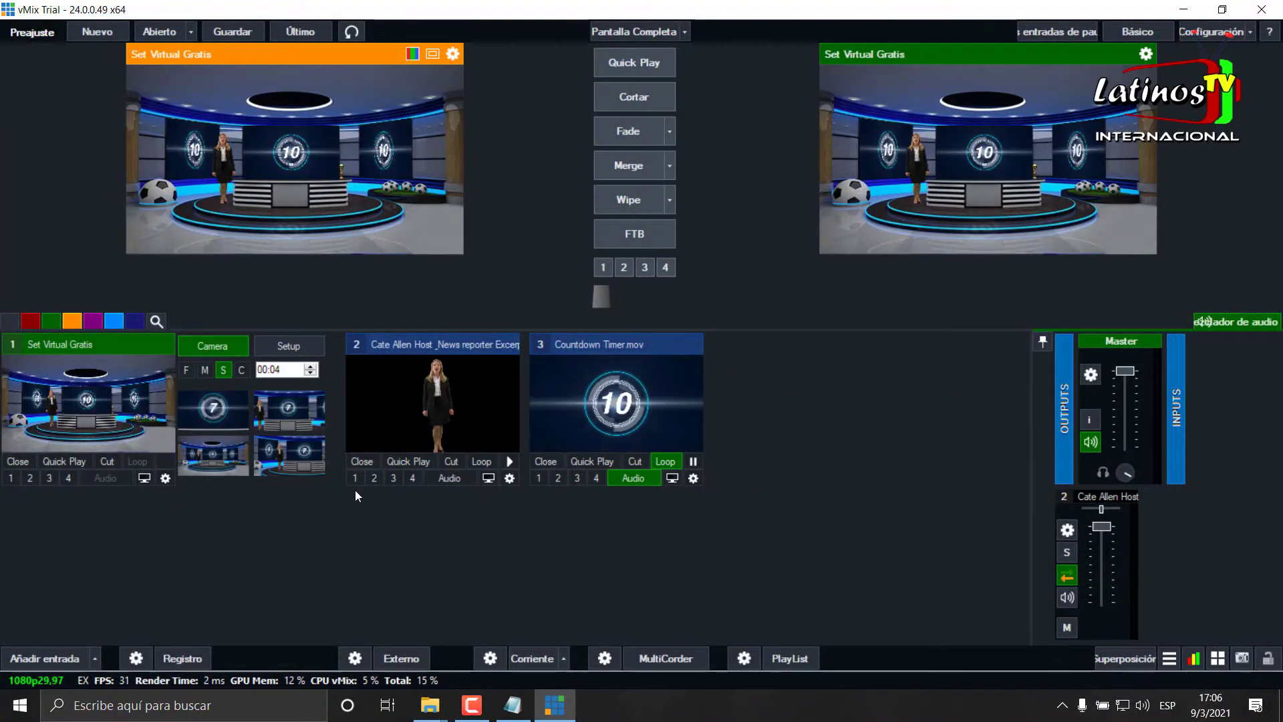
Switch the set to the bottom-right camera preset and enable Loop on input 2
left_click(286, 458)
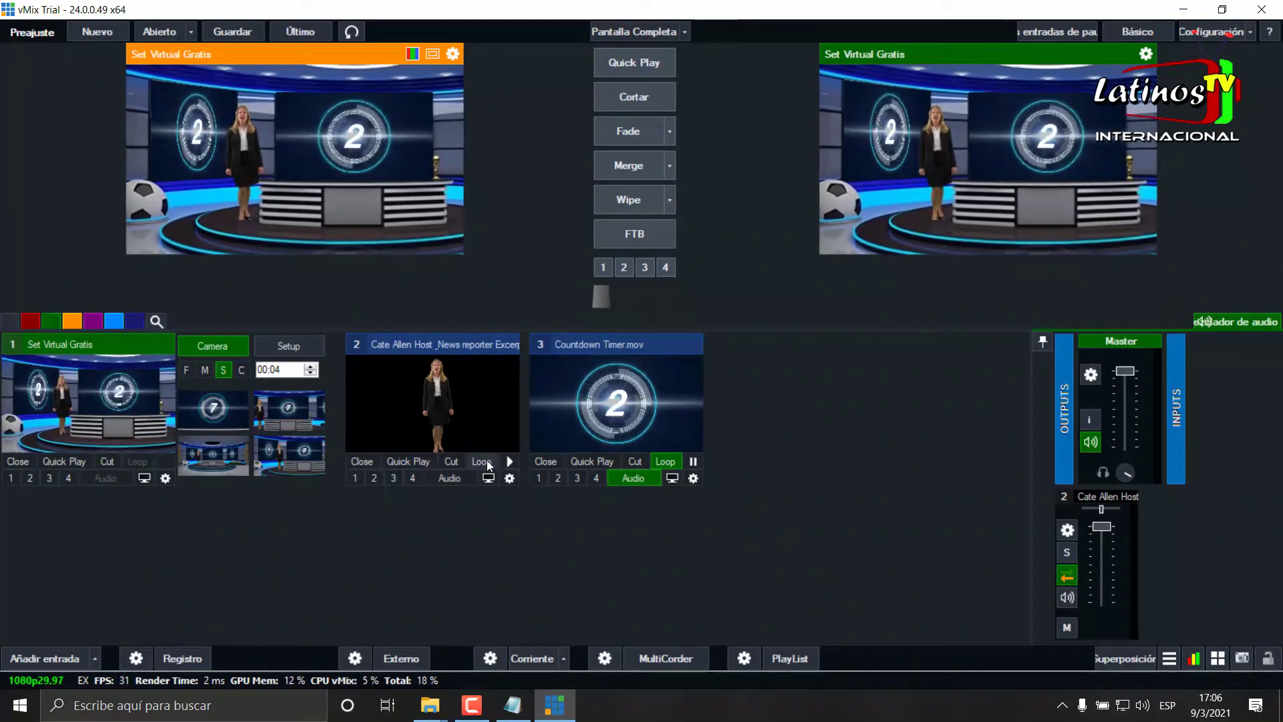
left_click(481, 461)
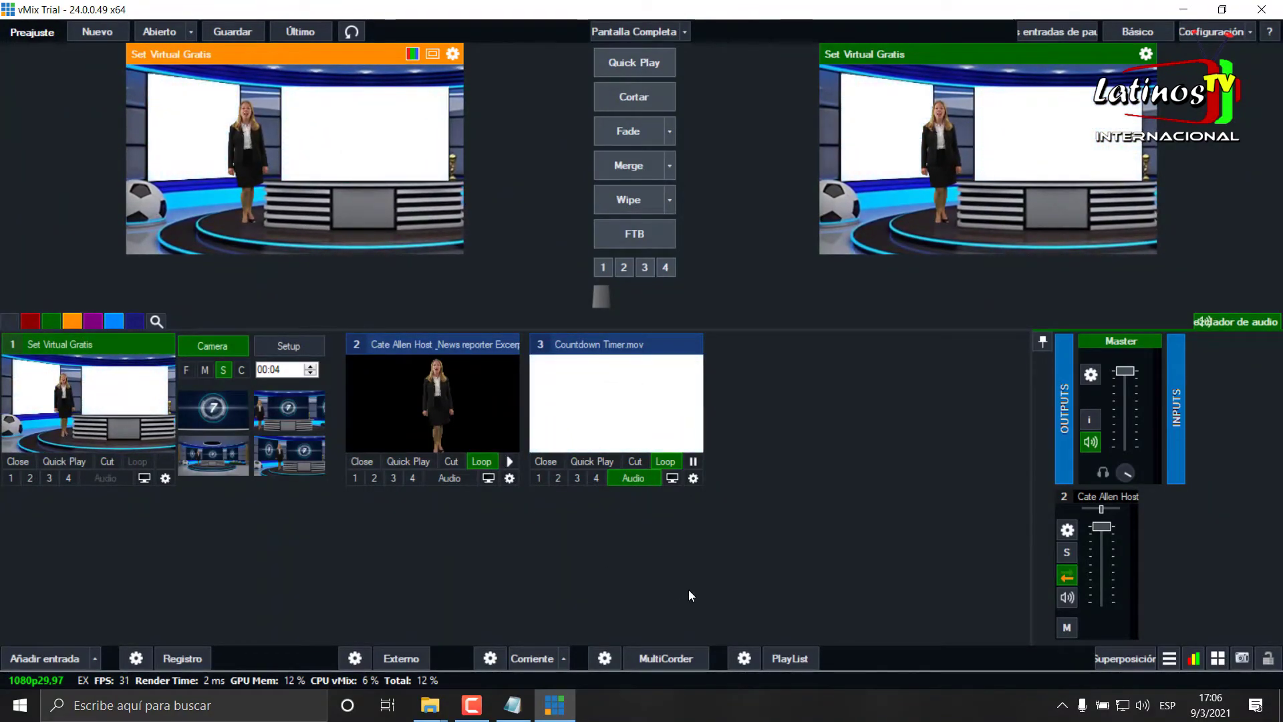